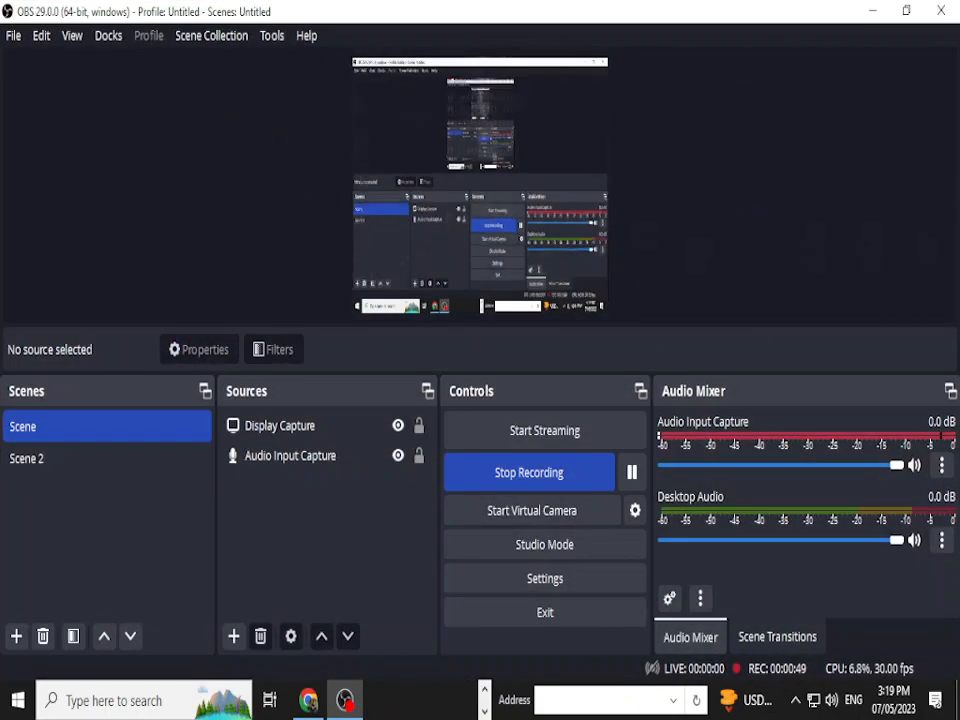
Switch to Chrome and look over the Kaggle home page with its account statistics and suggested starting points.
key("alt+Tab")
key("Tab")
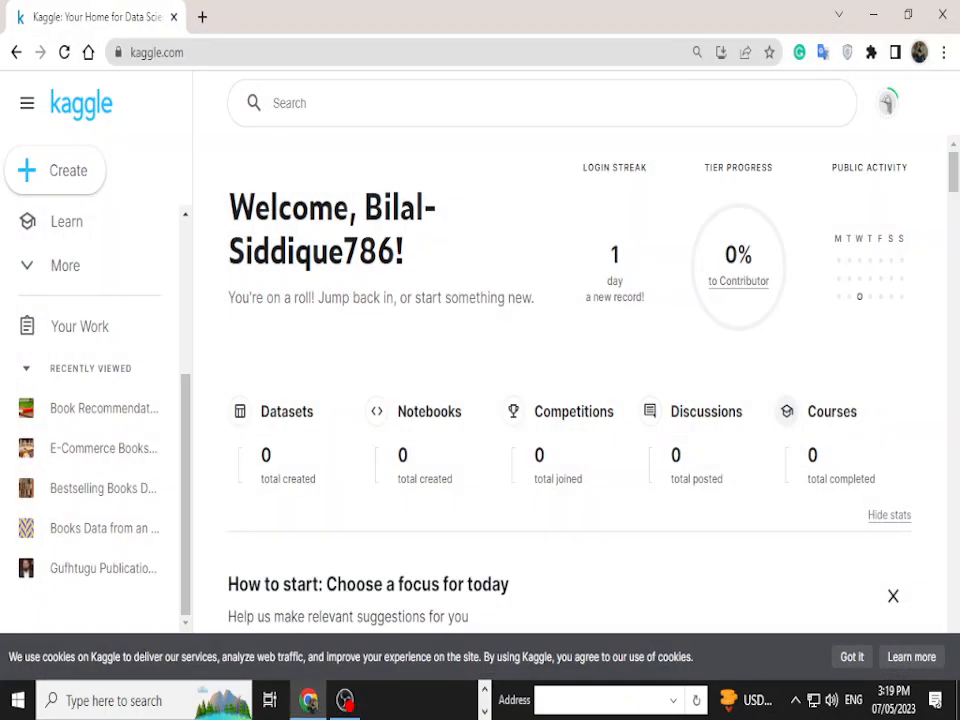
scroll(570, 380, "down", 5)
scroll(570, 380, "up", 6)
left_click_drag(365, 208, 436, 208)
left_click(436, 208)
scroll(570, 380, "down", 3)
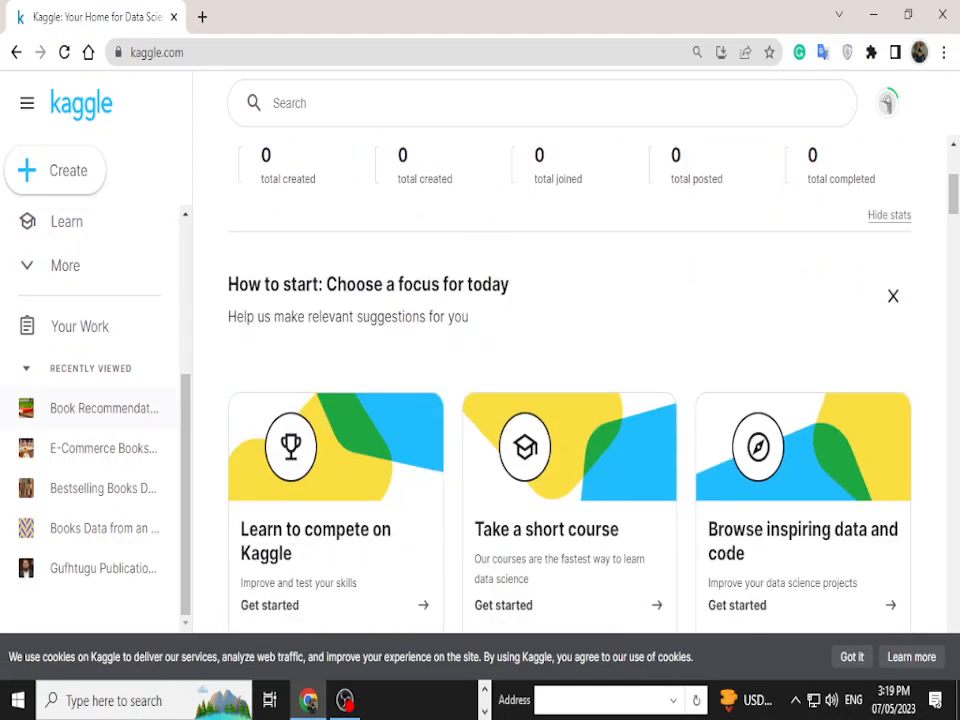
scroll(90, 408, "up", 3)
Open Kaggle's Datasets page and browse the listed categories from Trending Datasets down to Economics.
left_click(75, 315)
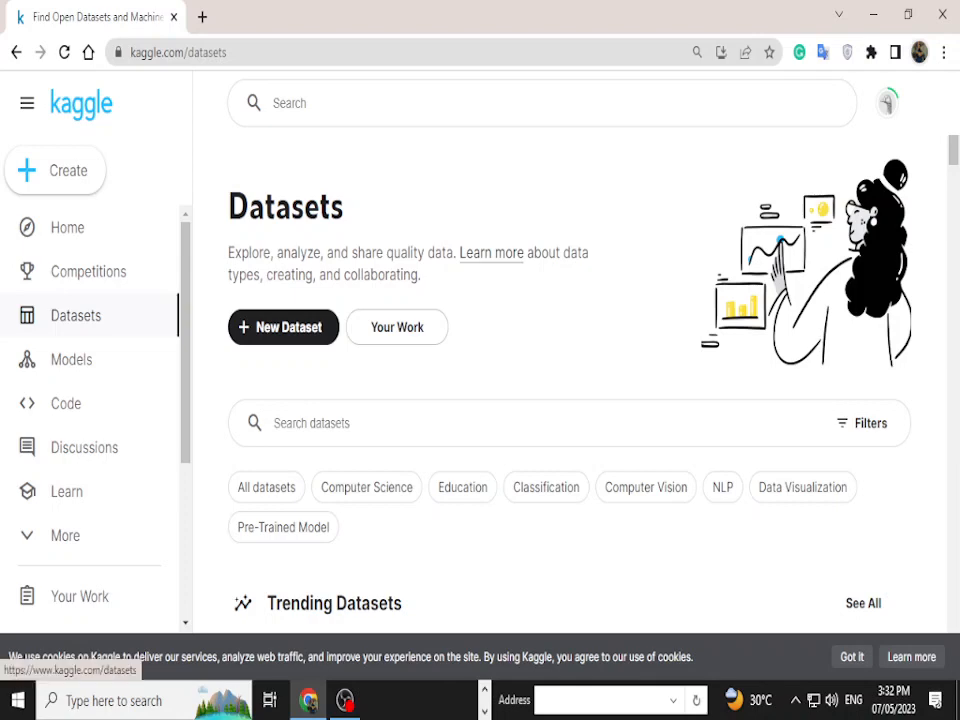
scroll(570, 400, "down", 3)
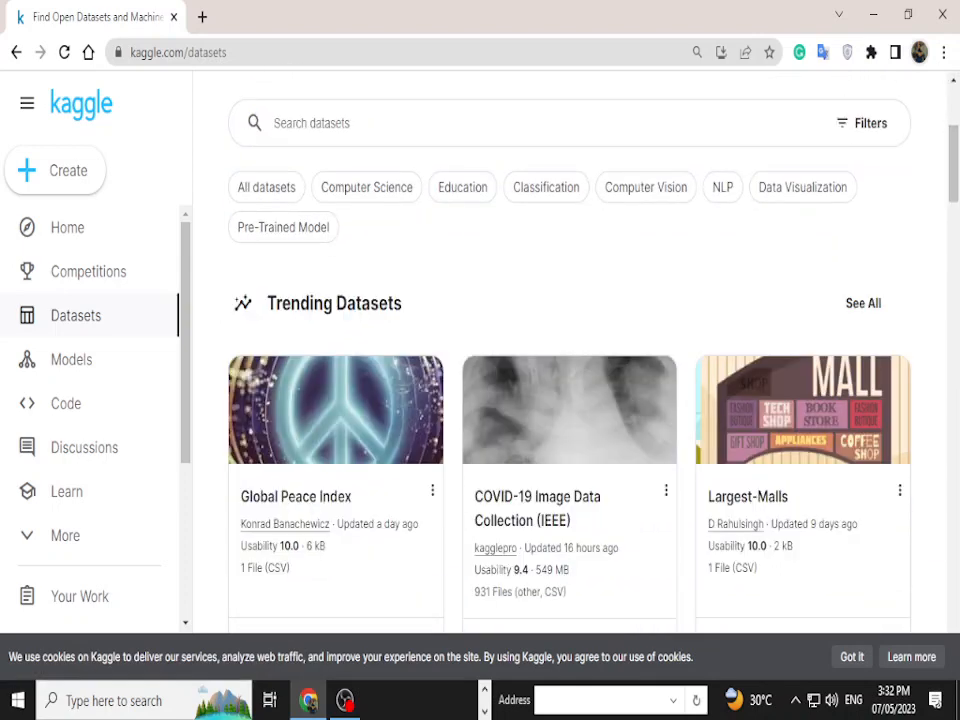
scroll(570, 450, "down", 4)
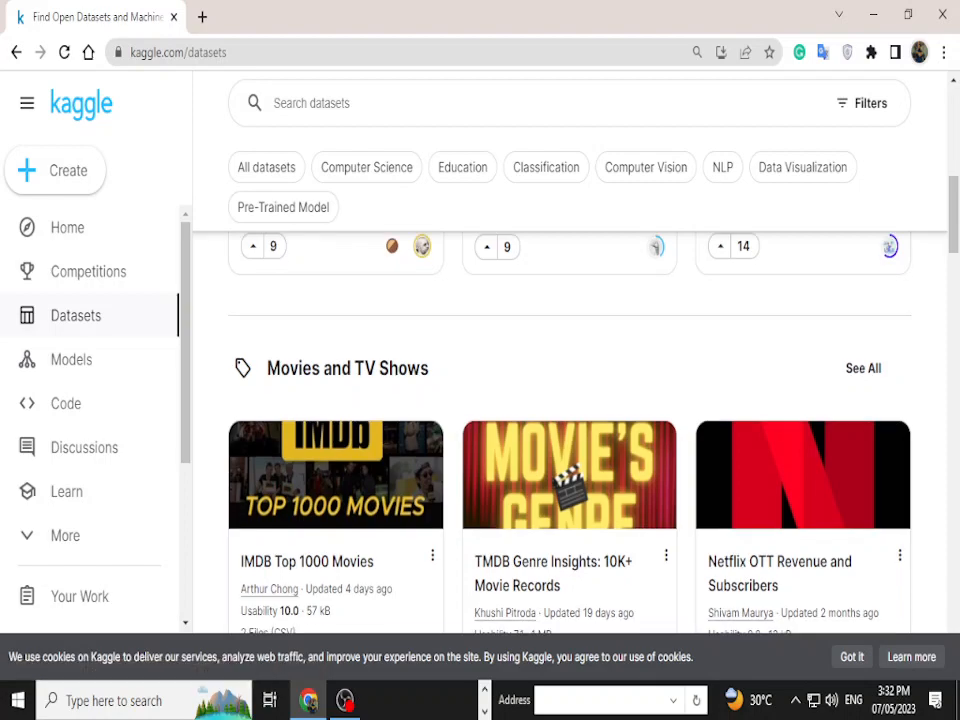
scroll(570, 420, "down", 8)
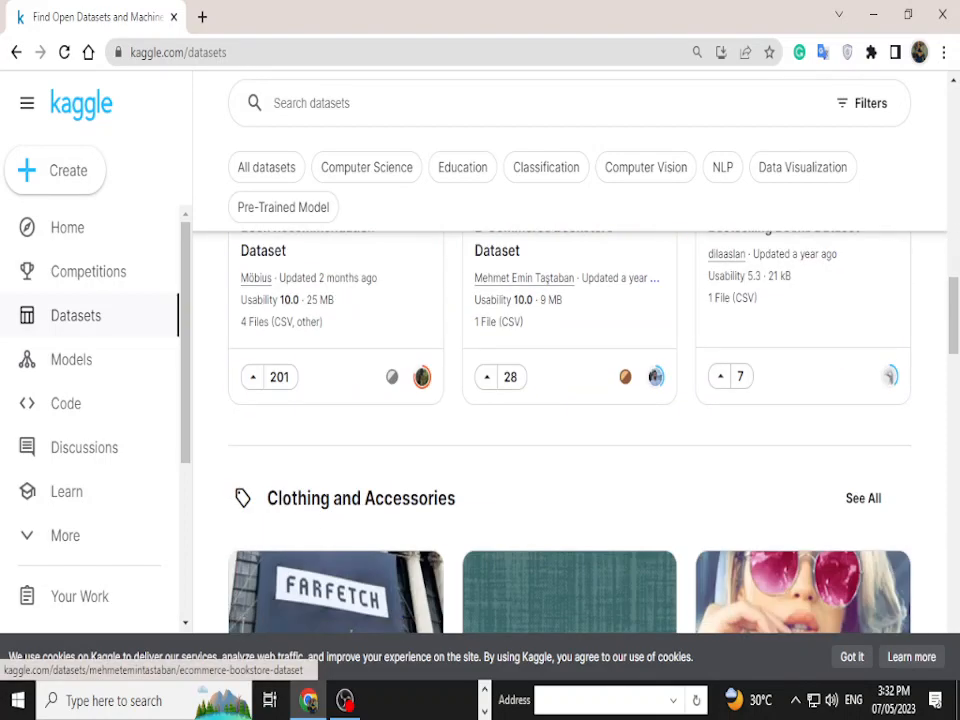
scroll(570, 420, "up", 2)
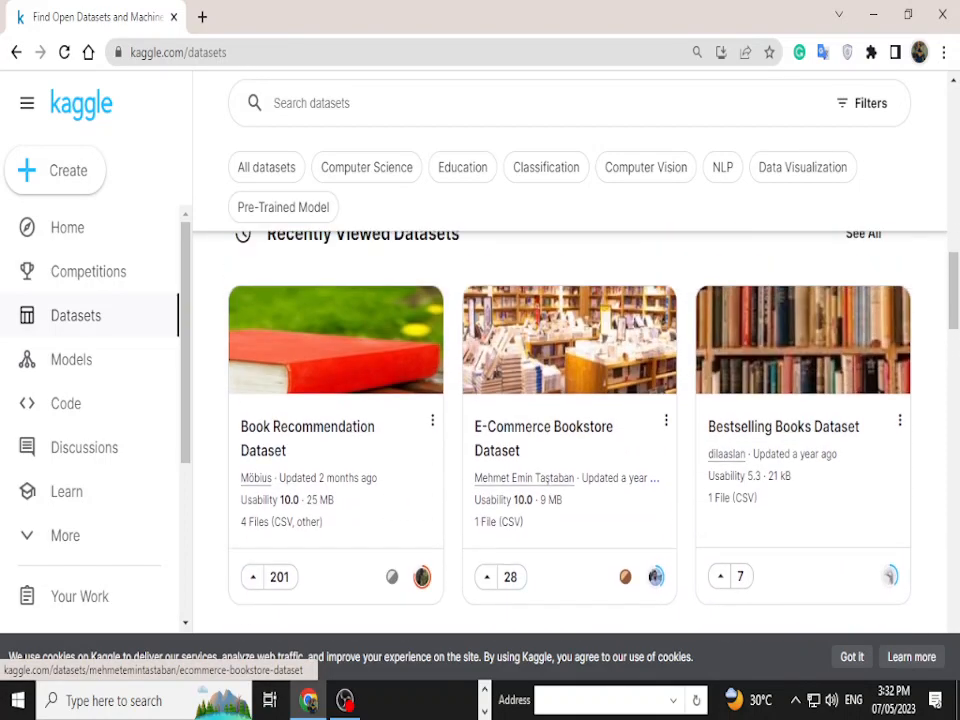
scroll(570, 450, "down", 4)
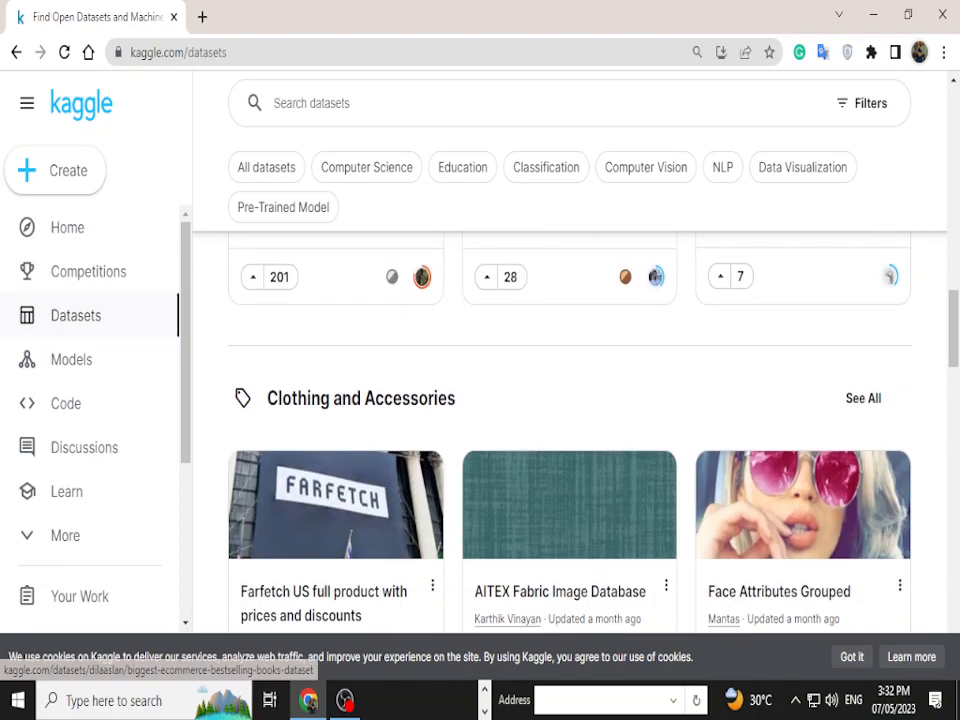
scroll(570, 450, "down", 4)
scroll(570, 450, "down", 2)
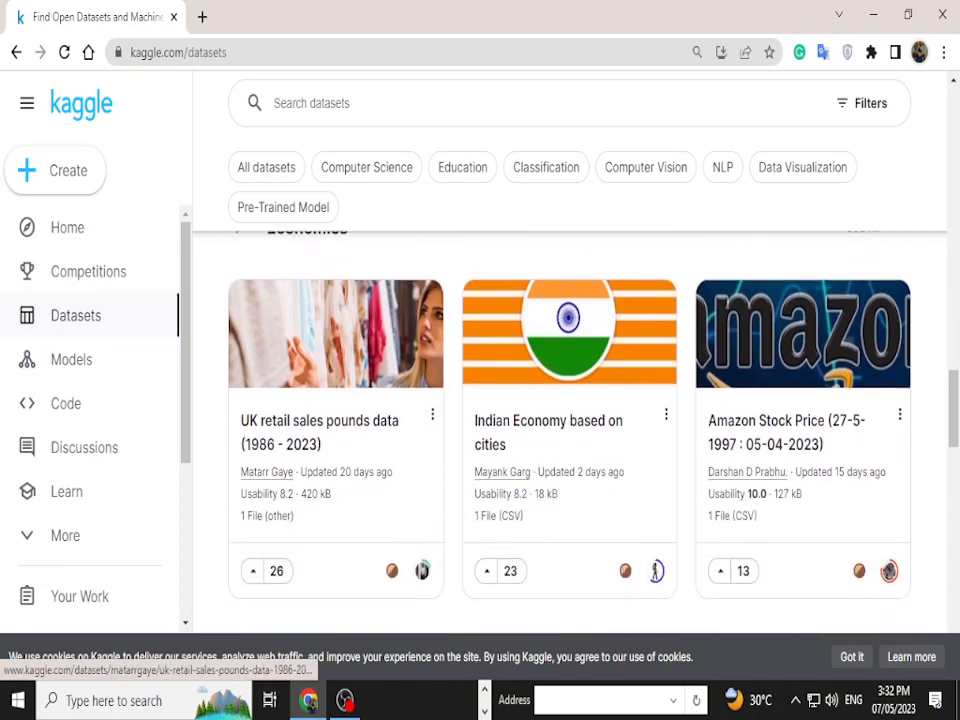
scroll(570, 450, "up", 1)
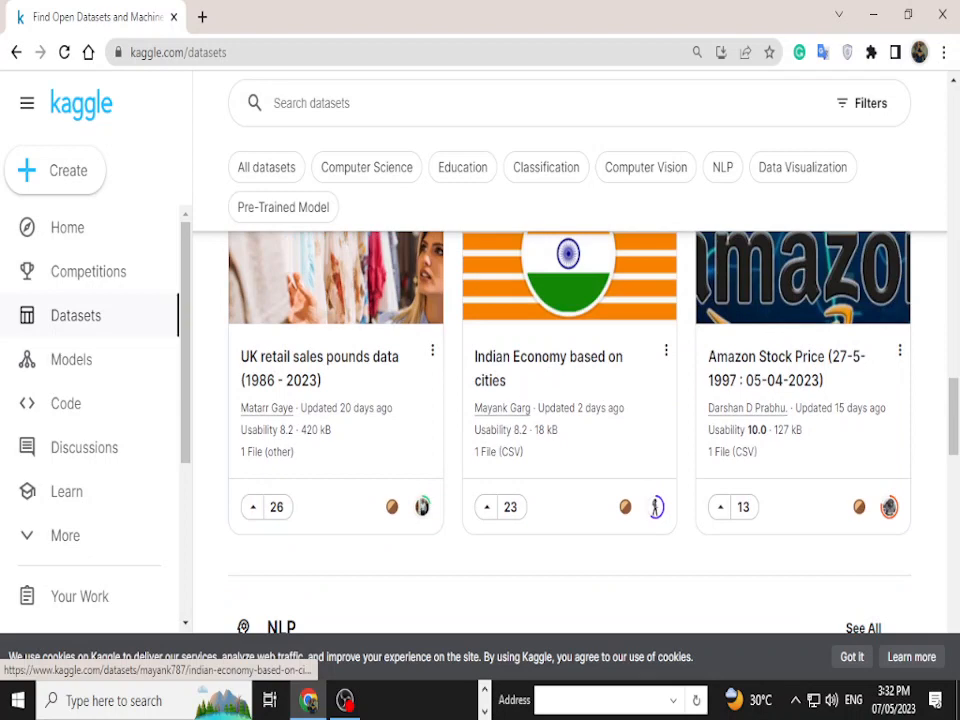
Open the Indian Economy based on cities dataset and examine its description and the table of cities and states.
left_click(548, 367)
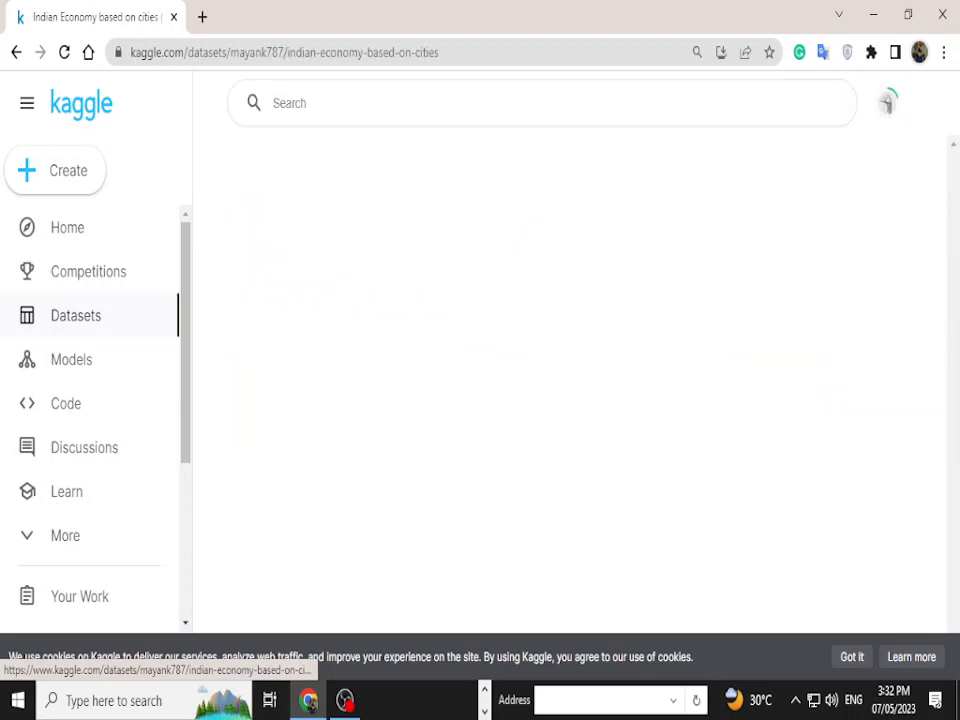
scroll(570, 400, "down", 6)
scroll(570, 400, "up", 1)
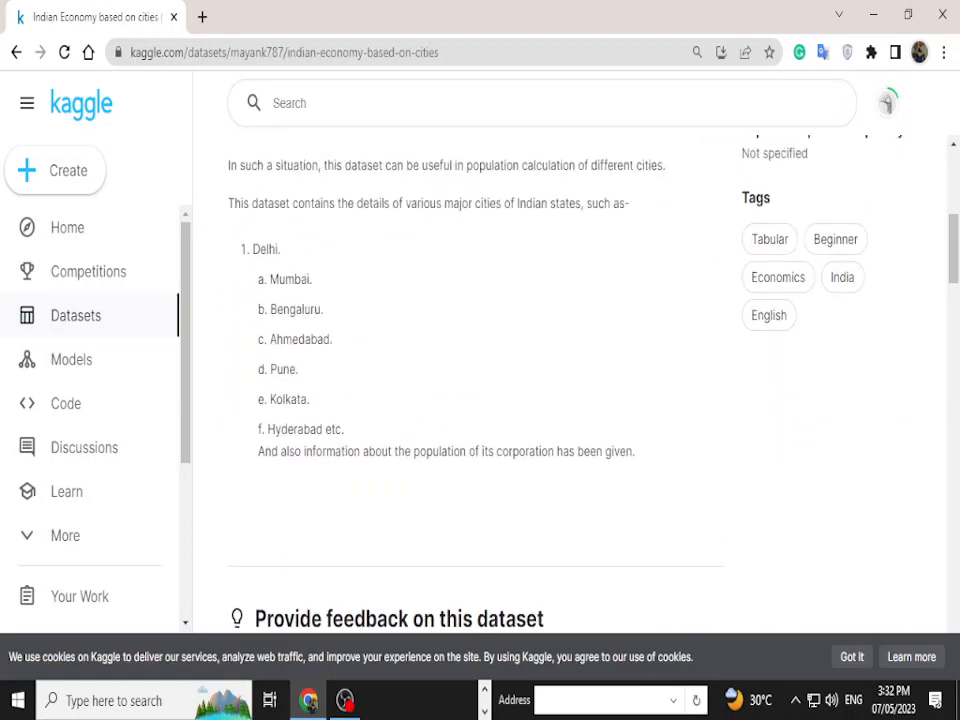
scroll(285, 309, "down", 3)
scroll(470, 400, "up", 1)
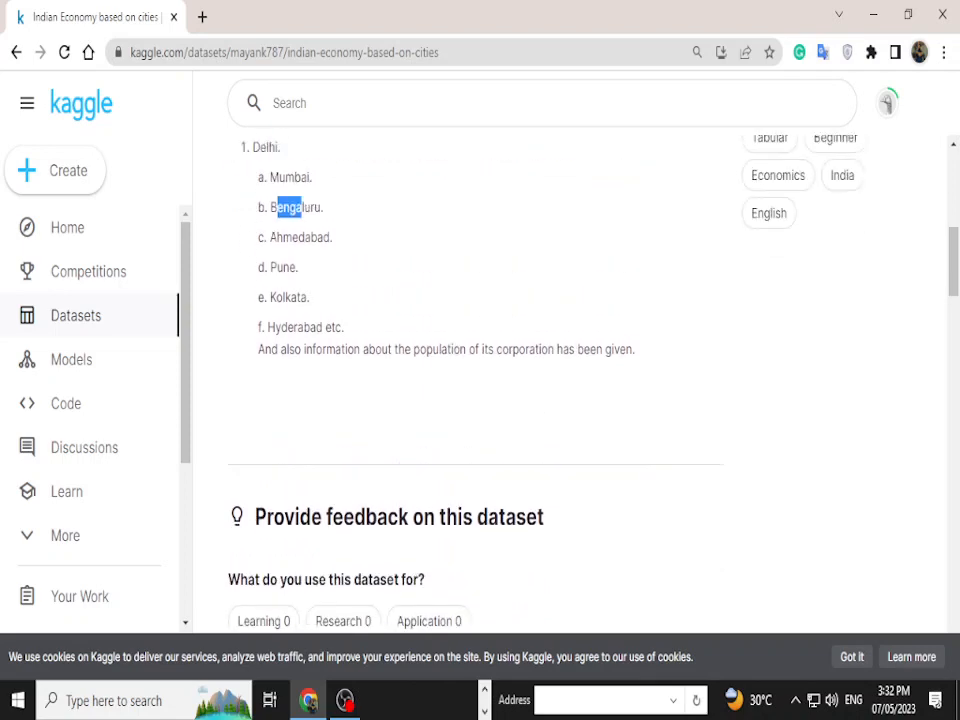
scroll(470, 400, "down", 8)
scroll(475, 450, "down", 3)
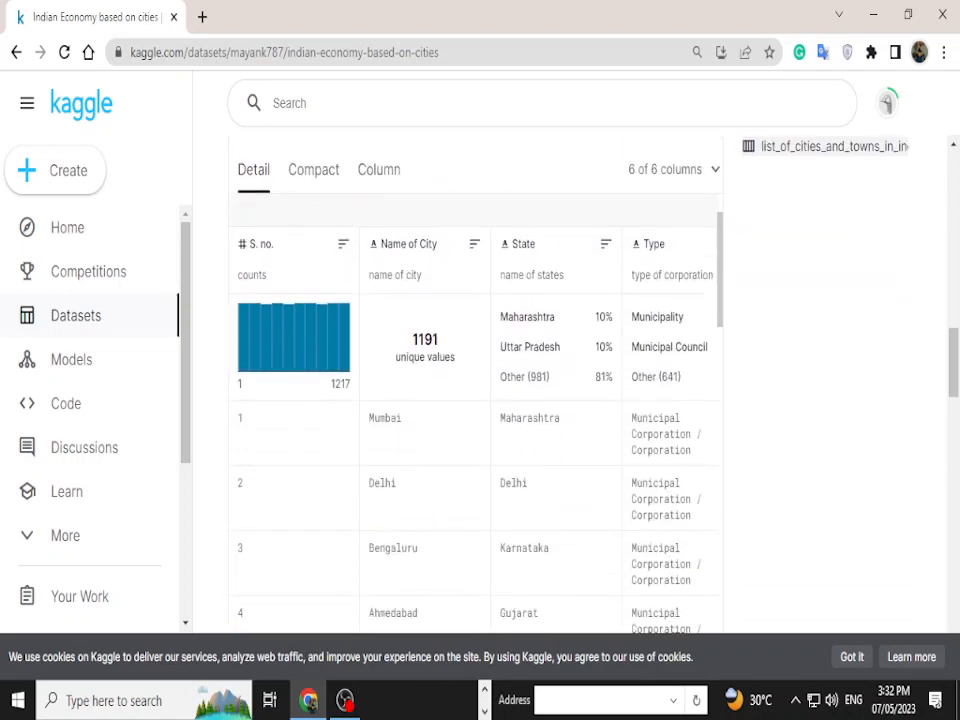
scroll(475, 450, "down", 4)
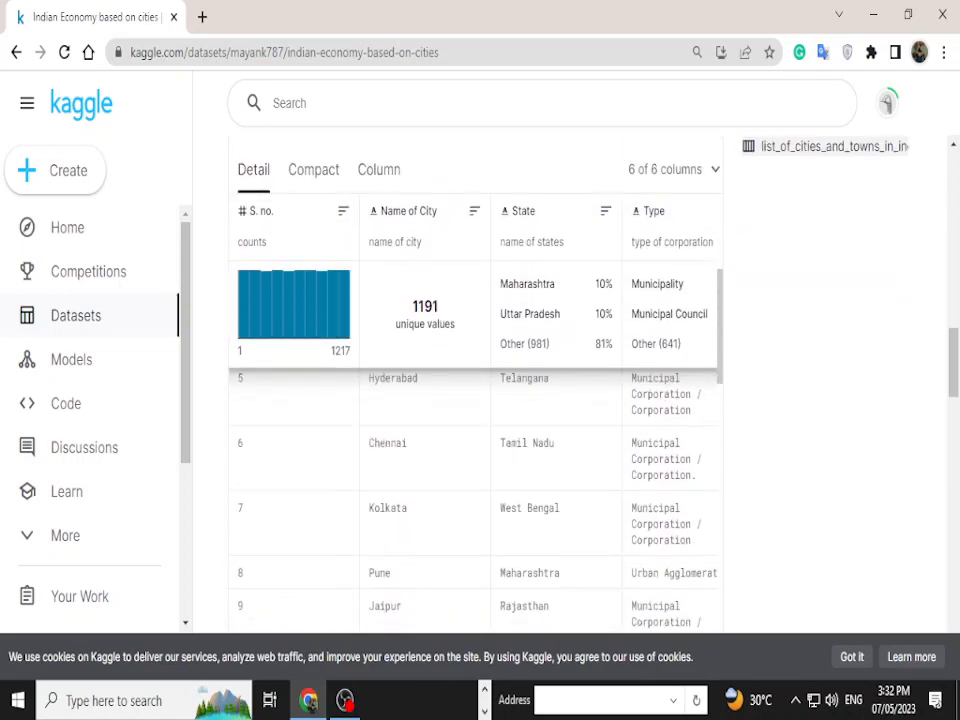
Return to the Datasets page and look over the trending datasets.
left_click(16, 52)
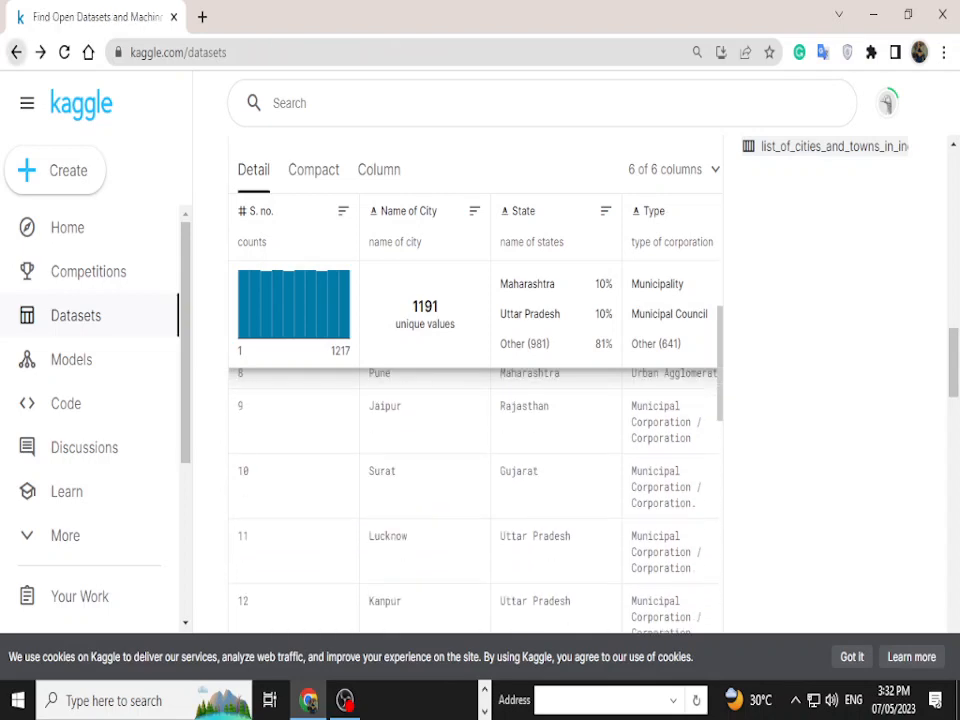
scroll(569, 400, "down", 4)
scroll(569, 400, "down", 7)
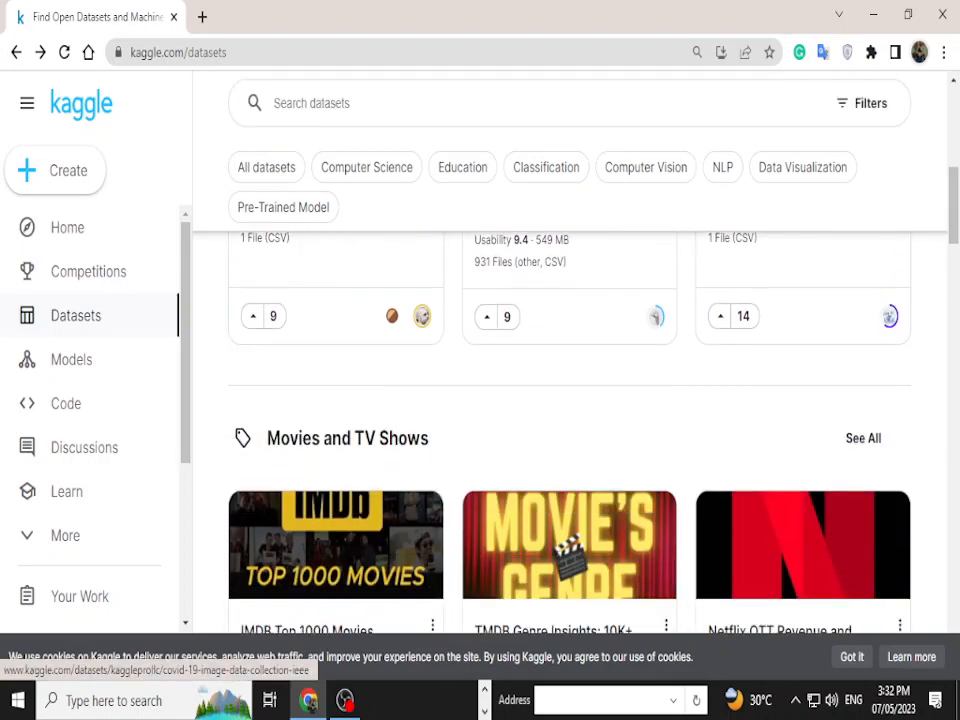
scroll(569, 400, "up", 6)
scroll(569, 400, "up", 1)
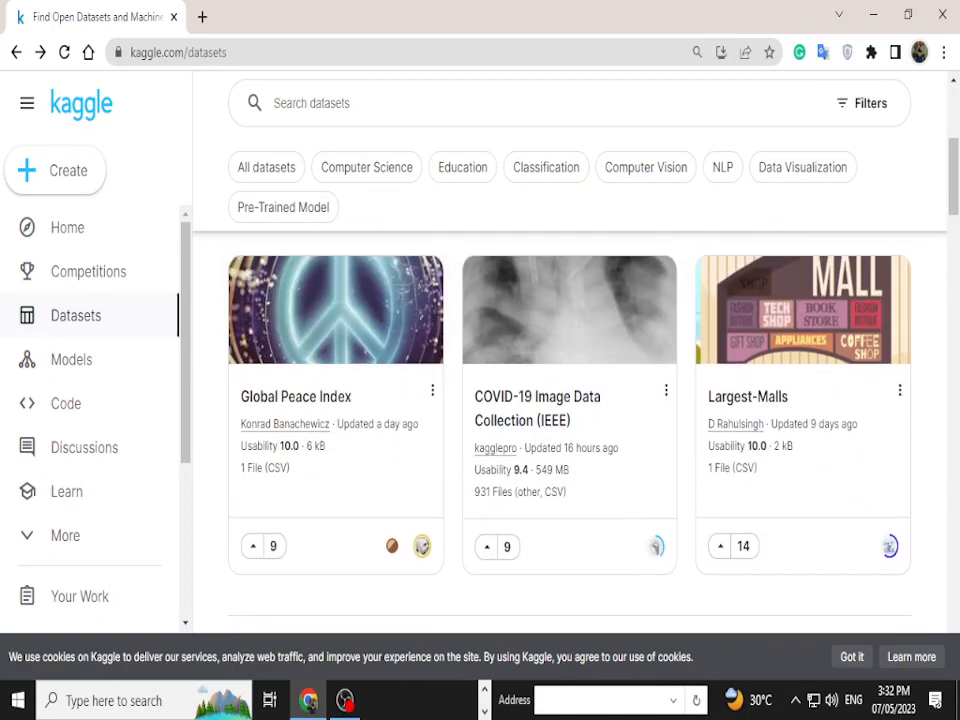
Open the COVID-19 Image Data Collection (IEEE) dataset and examine the preview of metadata.csv.
left_click(537, 408)
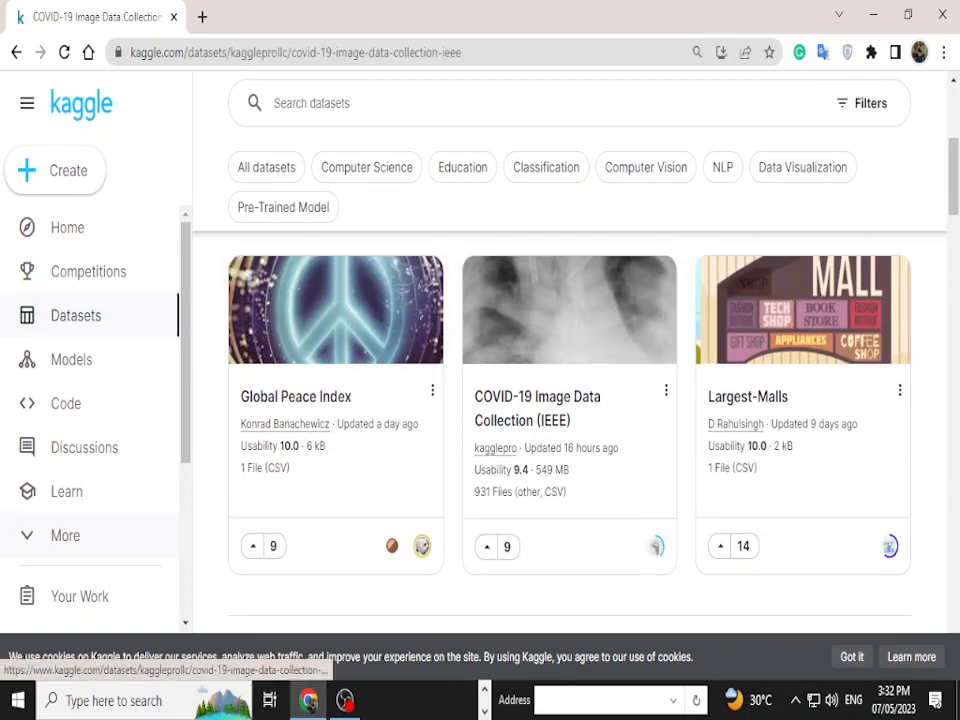
scroll(569, 400, "down", 6)
scroll(475, 420, "down", 10)
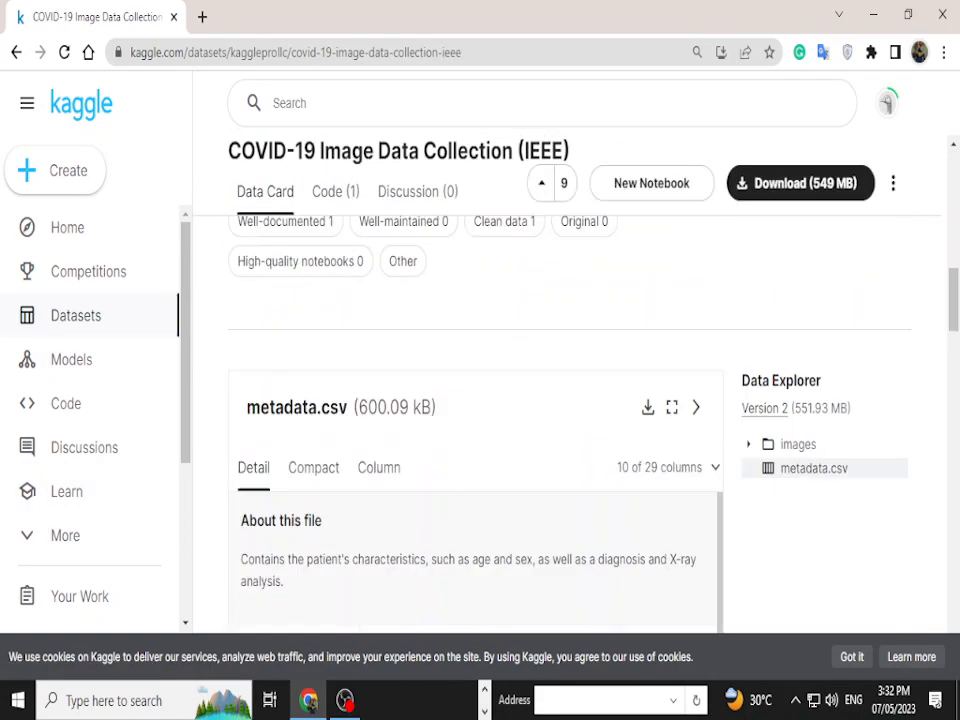
scroll(475, 420, "up", 1)
scroll(475, 420, "up", 1)
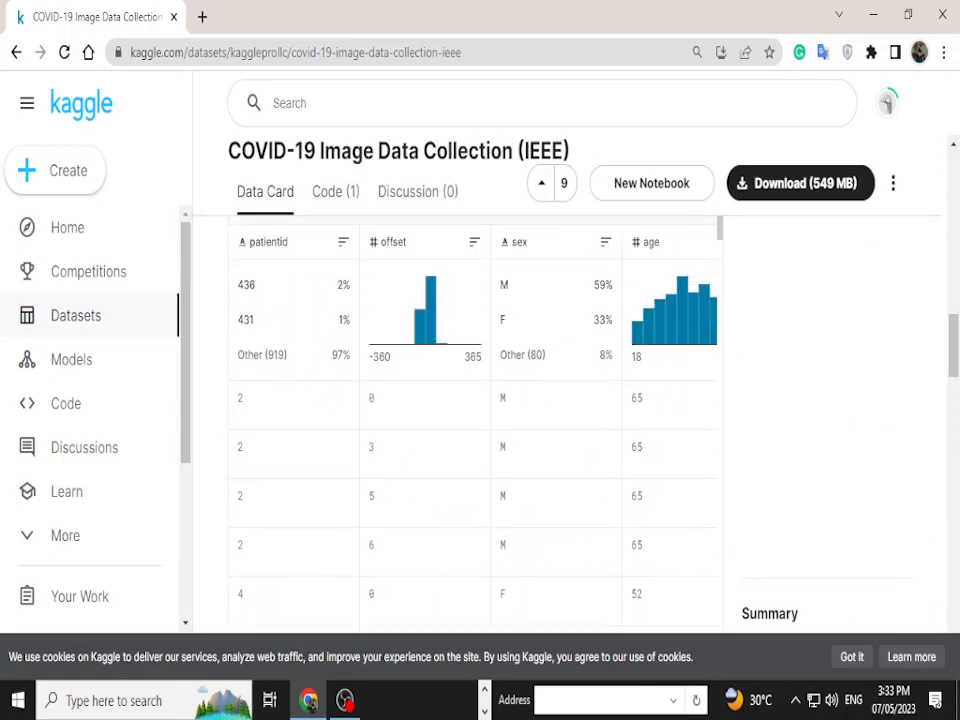
Go back to the Datasets page and browse the categories down to the Covid section.
left_click(16, 52)
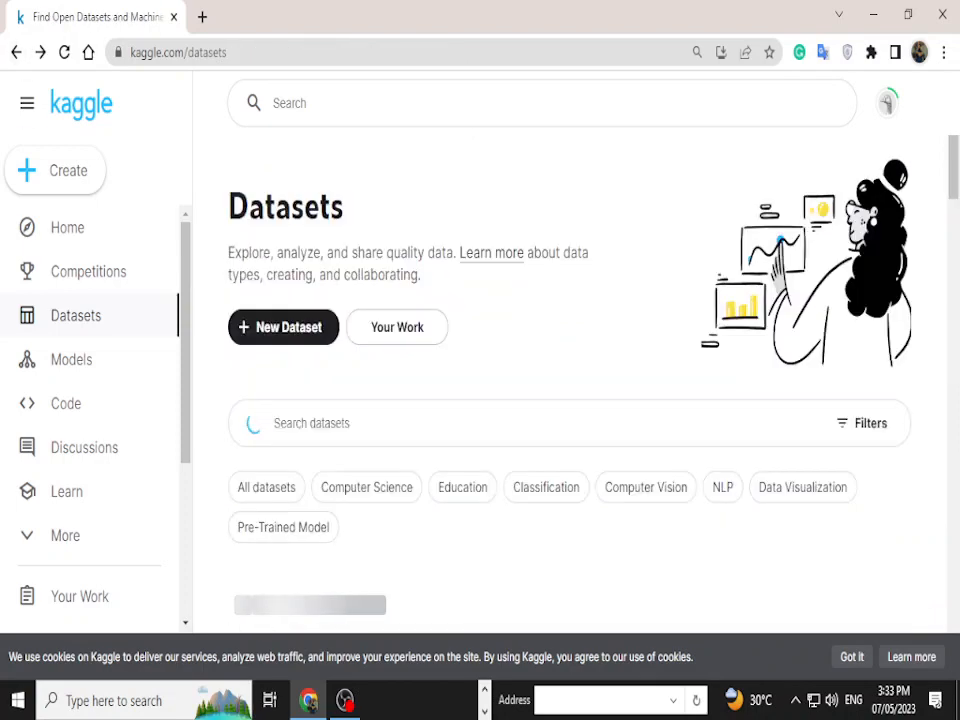
scroll(570, 420, "down", 7)
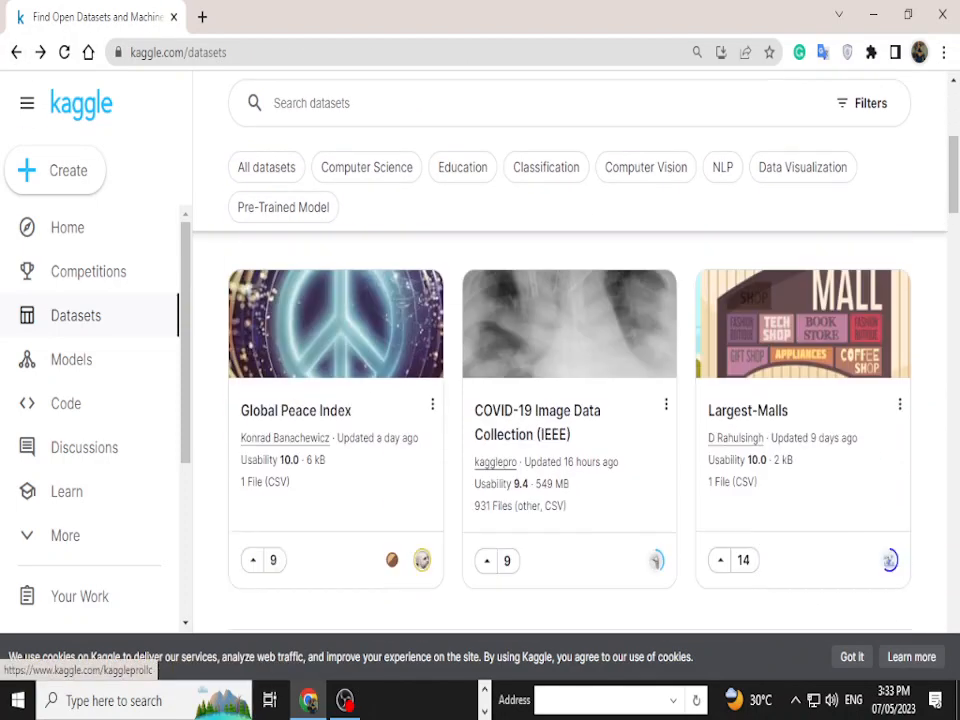
scroll(570, 420, "down", 6)
scroll(570, 420, "up", 13)
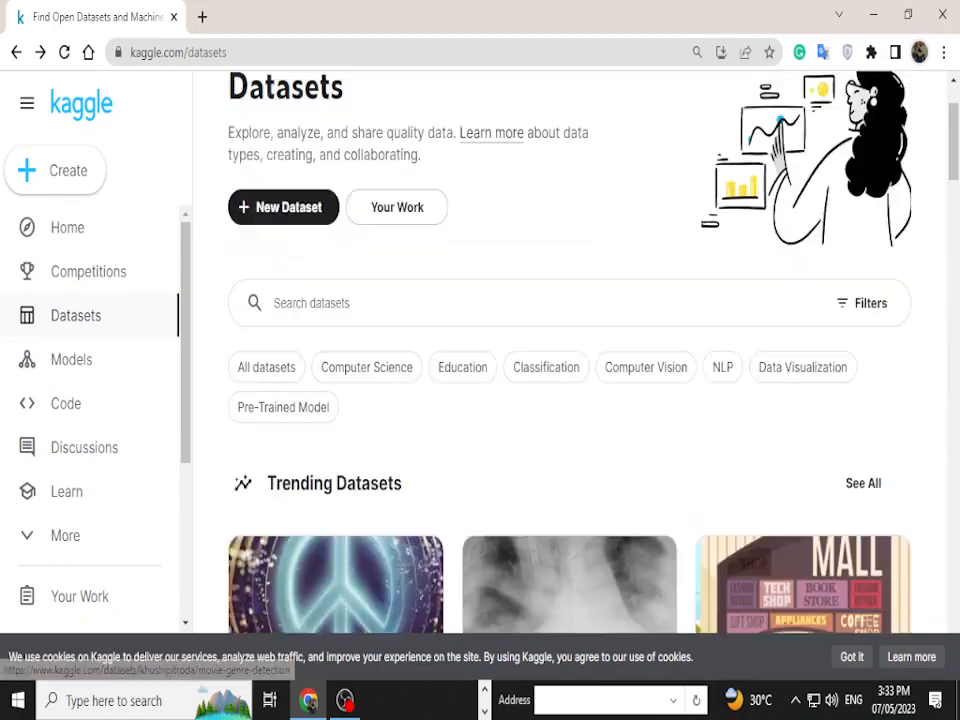
scroll(570, 400, "down", 12)
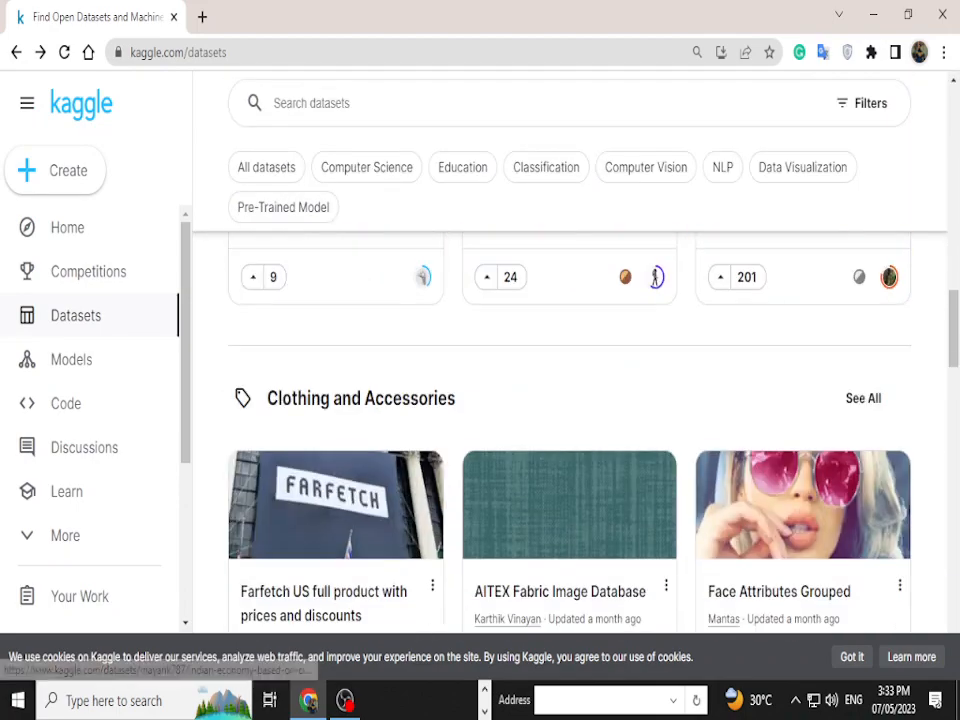
scroll(570, 400, "down", 10)
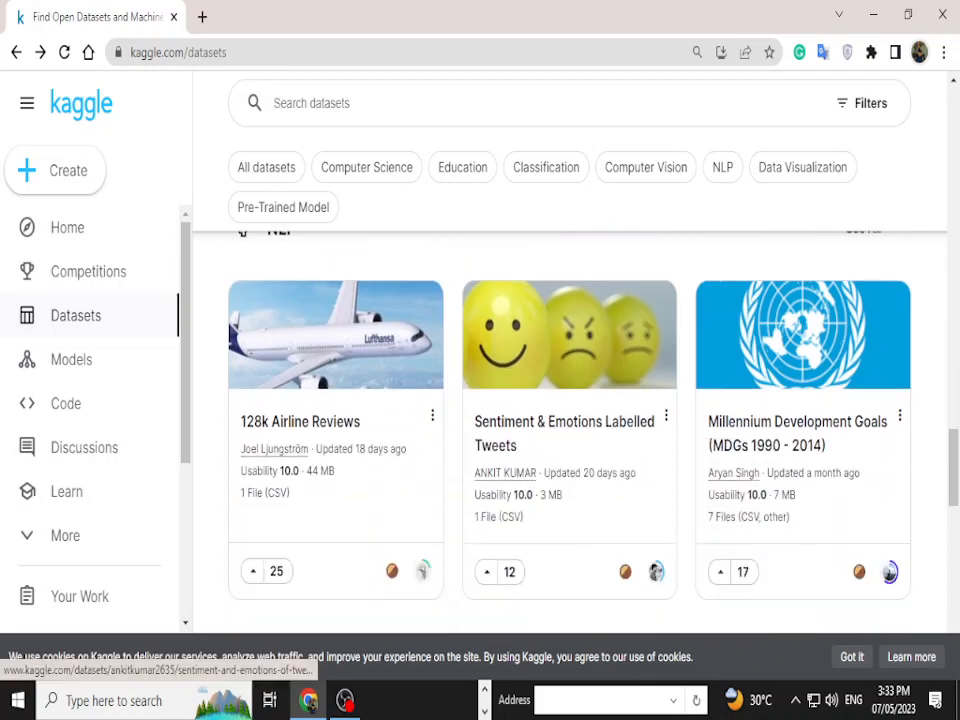
scroll(570, 420, "down", 5)
scroll(100, 450, "down", 3)
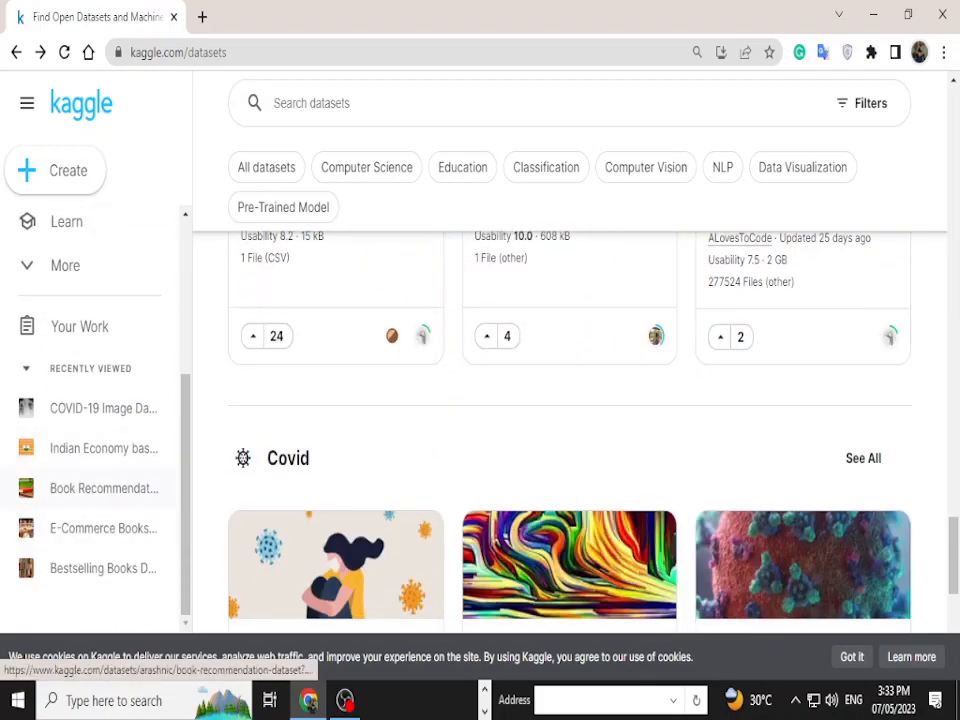
Open the recently viewed Book Recommendation Dataset and read through its description.
left_click(100, 488)
scroll(470, 400, "down", 5)
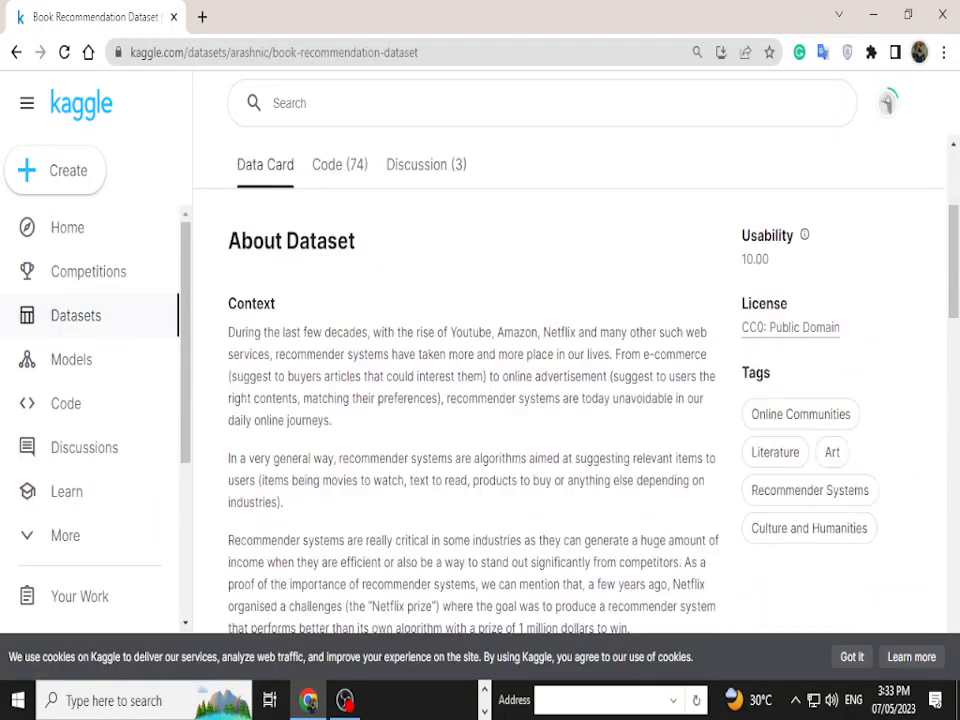
scroll(470, 420, "down", 5)
scroll(470, 420, "down", 5)
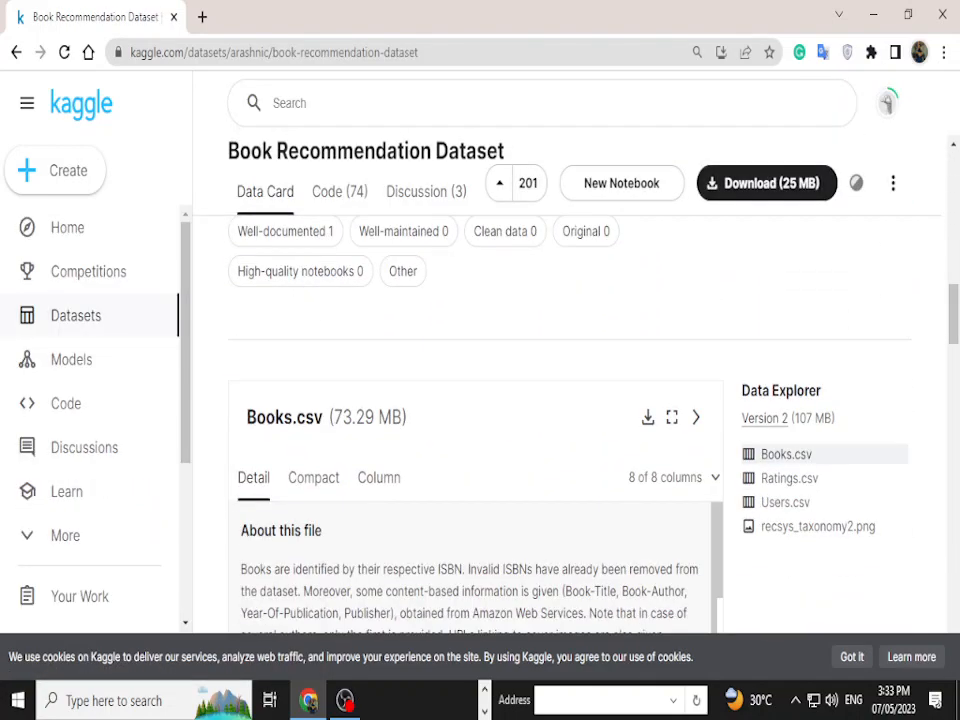
Examine the columns and rows in the Books.csv preview and the dataset's list of files.
scroll(475, 400, "down", 2)
scroll(475, 420, "down", 2)
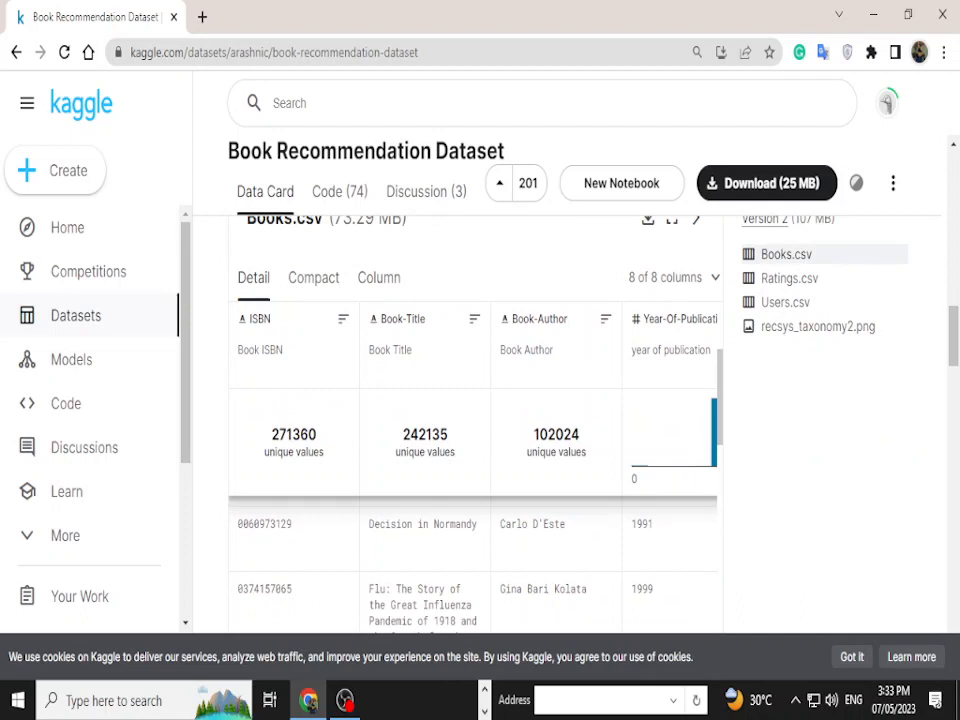
scroll(475, 560, "down", 1)
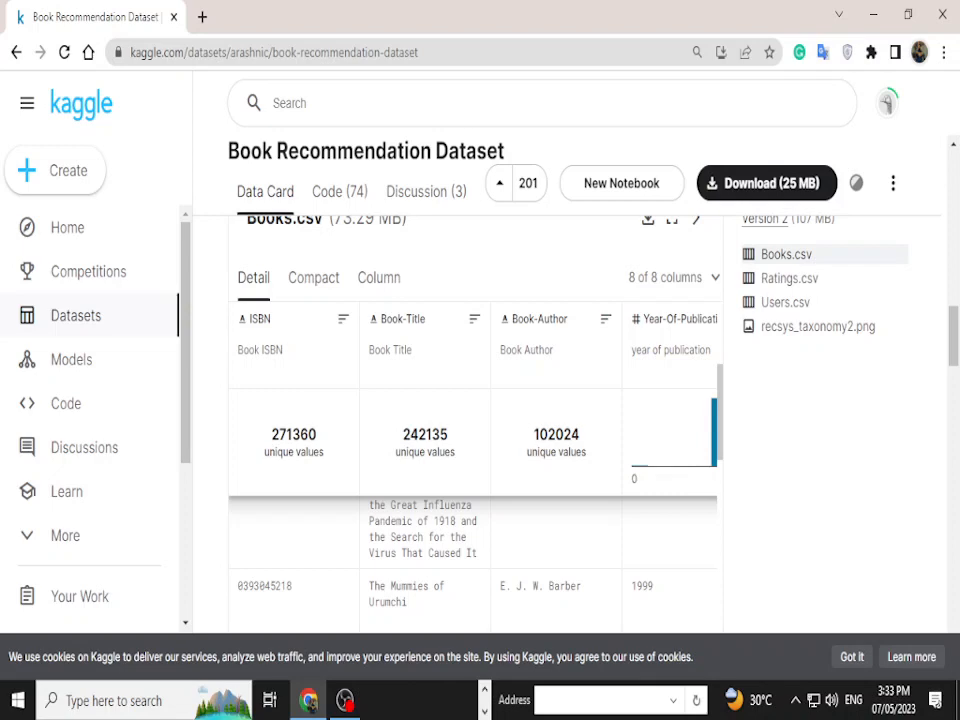
scroll(475, 560, "down", 5)
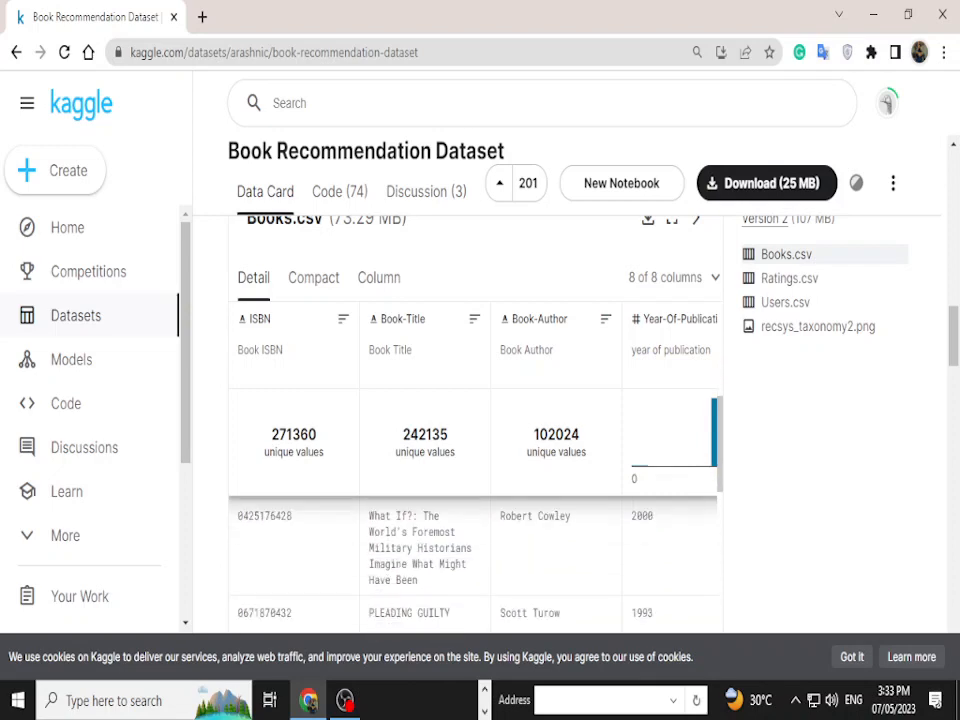
scroll(820, 420, "up", 4)
scroll(820, 420, "down", 4)
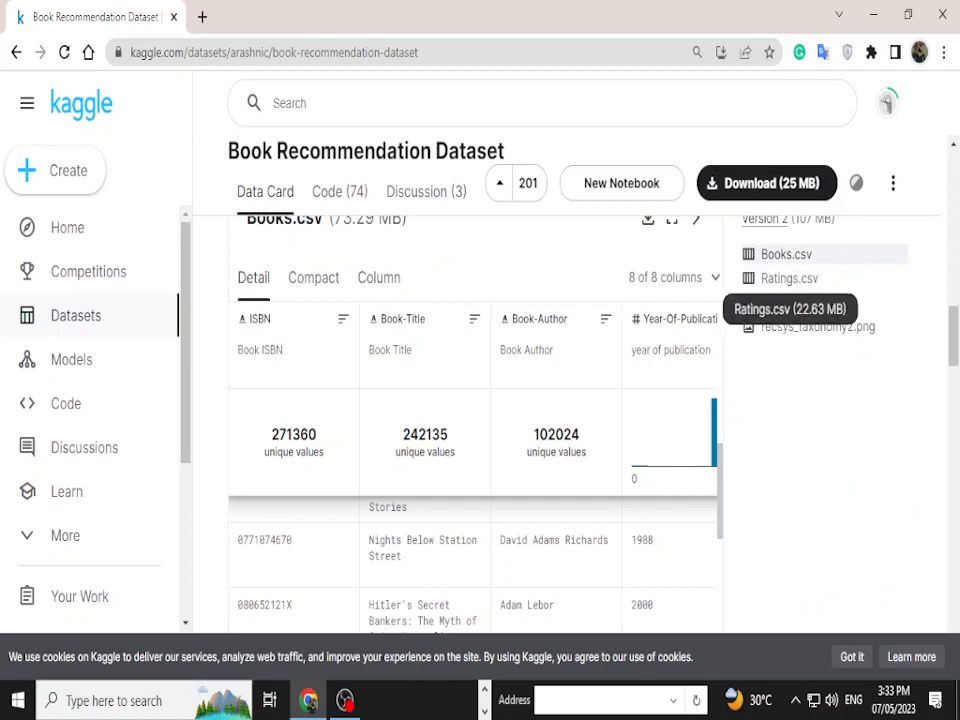
scroll(786, 270, "up", 2)
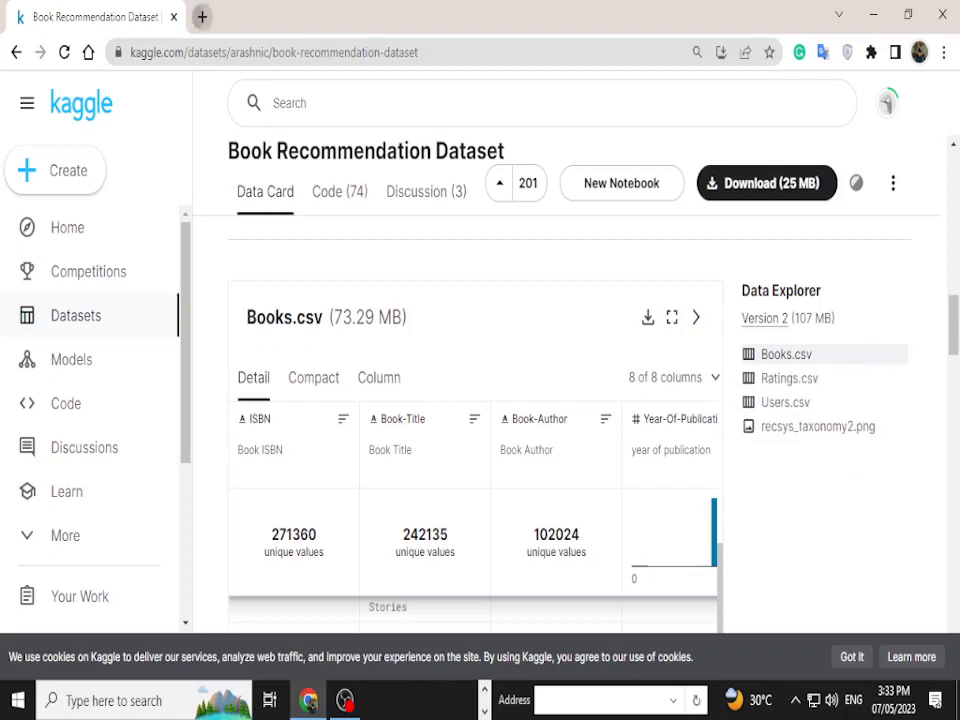
Open the Google home page in a new browser tab.
key("ctrl+t")
type("g")
key("Return")
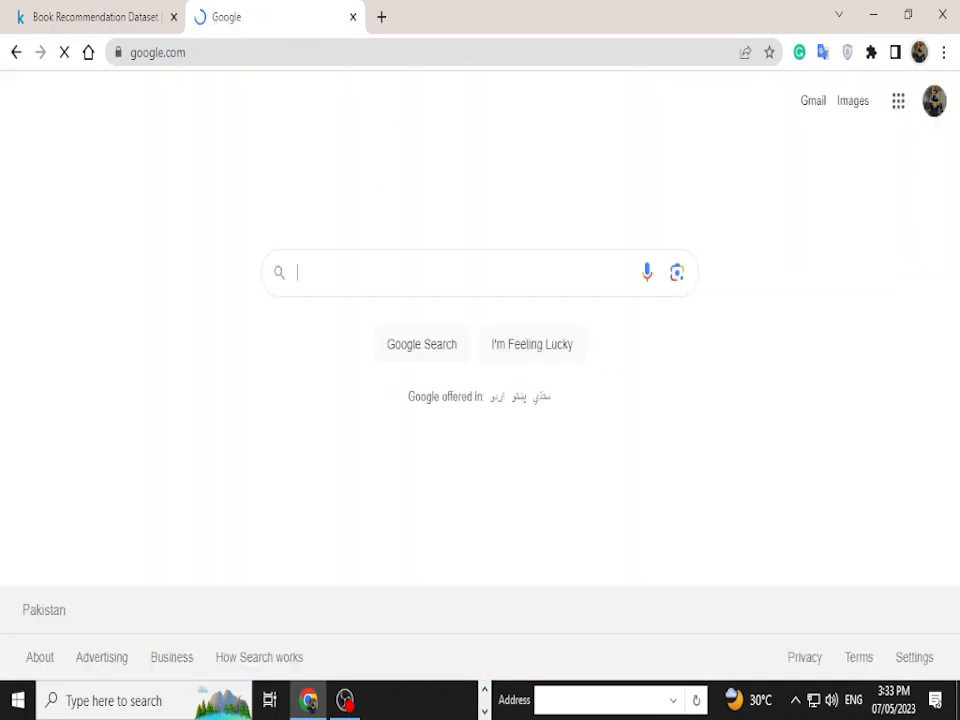
Search Google for "full form of csv".
type("full")
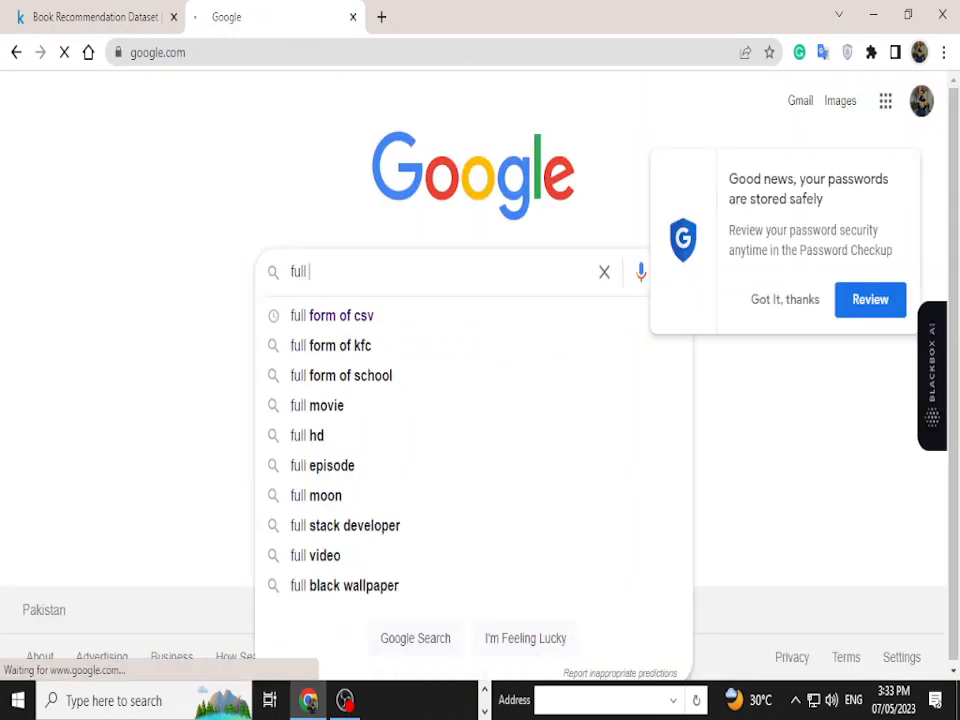
key("Down")
key("Return")
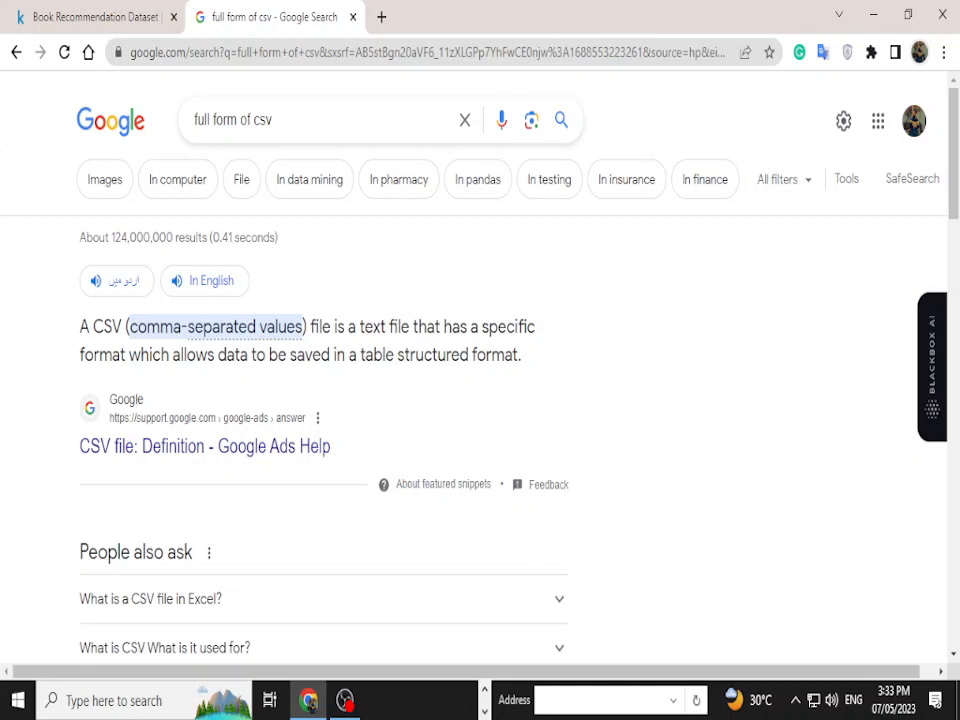
Switch to the desktop, open web-app-3_node_test.txt in Notepad and clear all of its text.
left_click(873, 14)
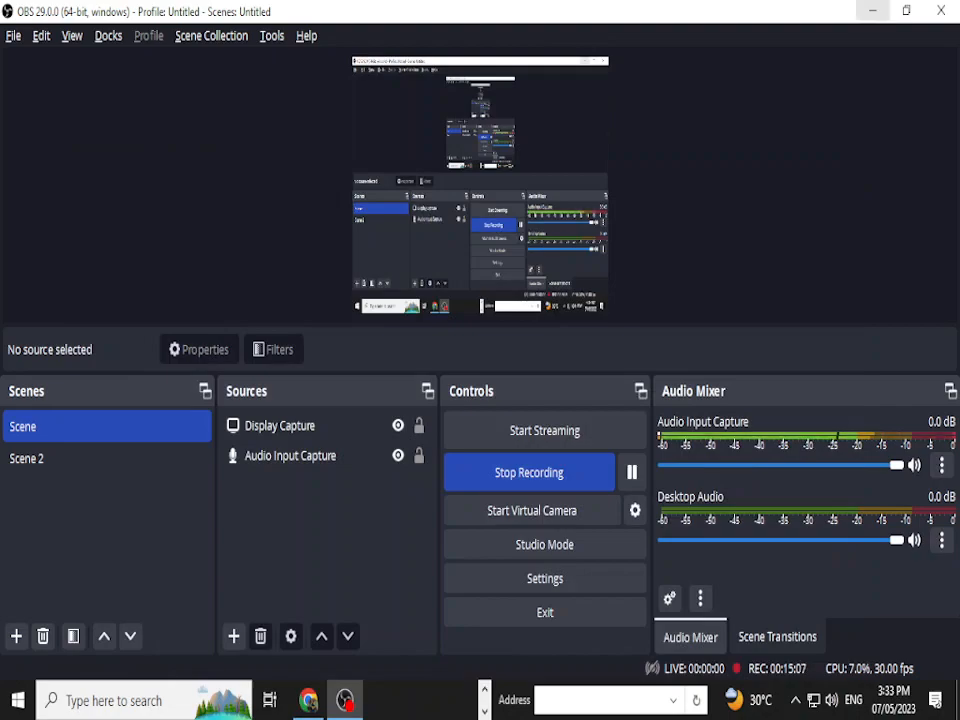
left_click(873, 12)
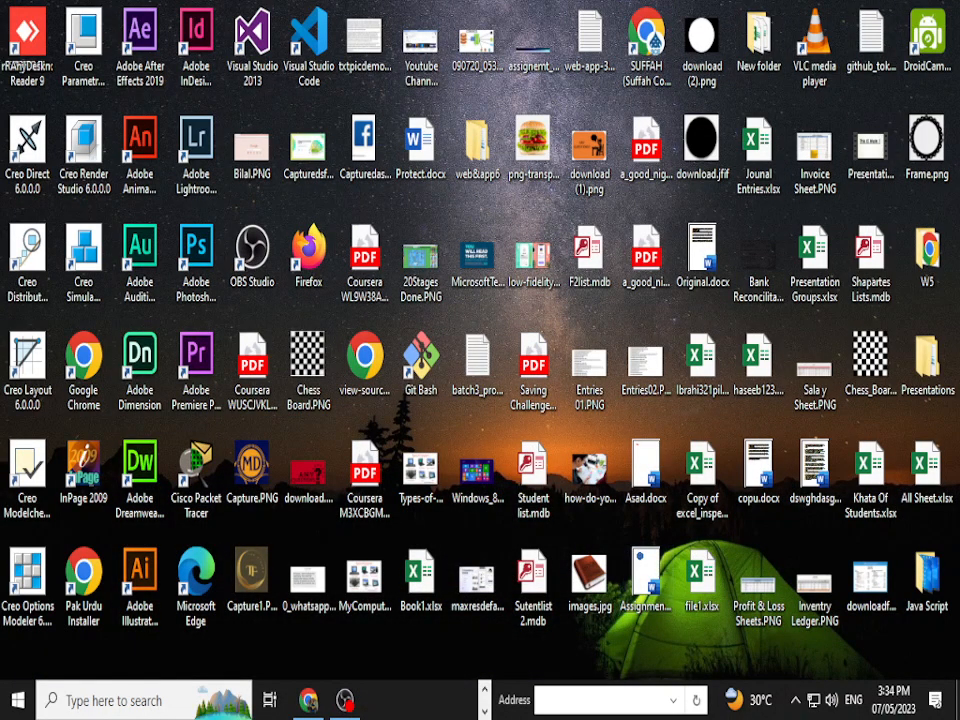
right_click(658, 630)
left_click(590, 45)
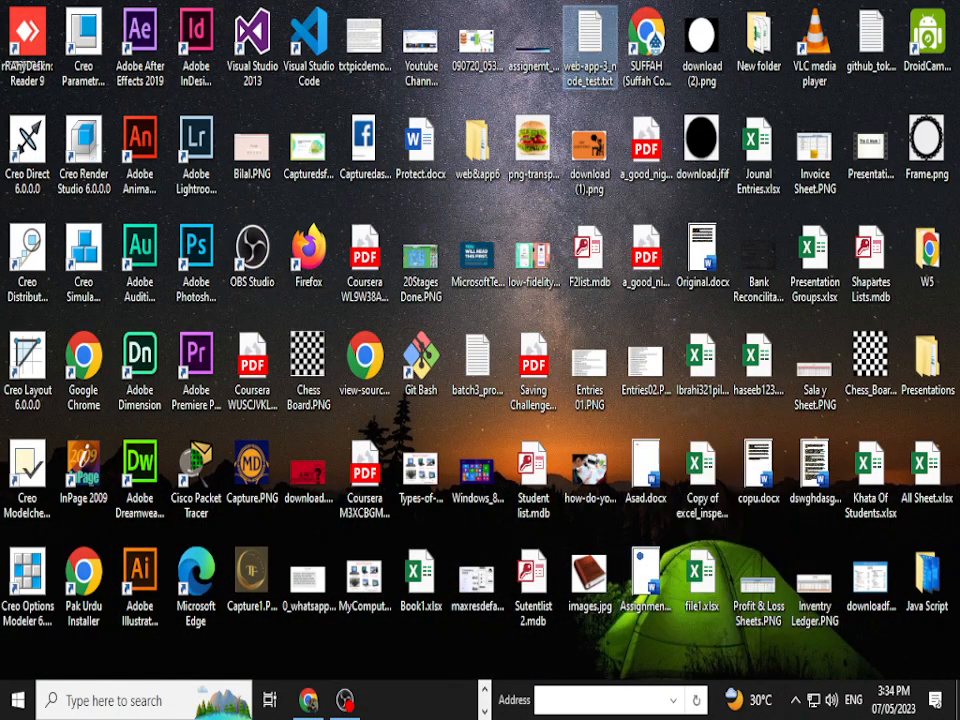
key("Return")
key("ctrl+a")
key("Delete")
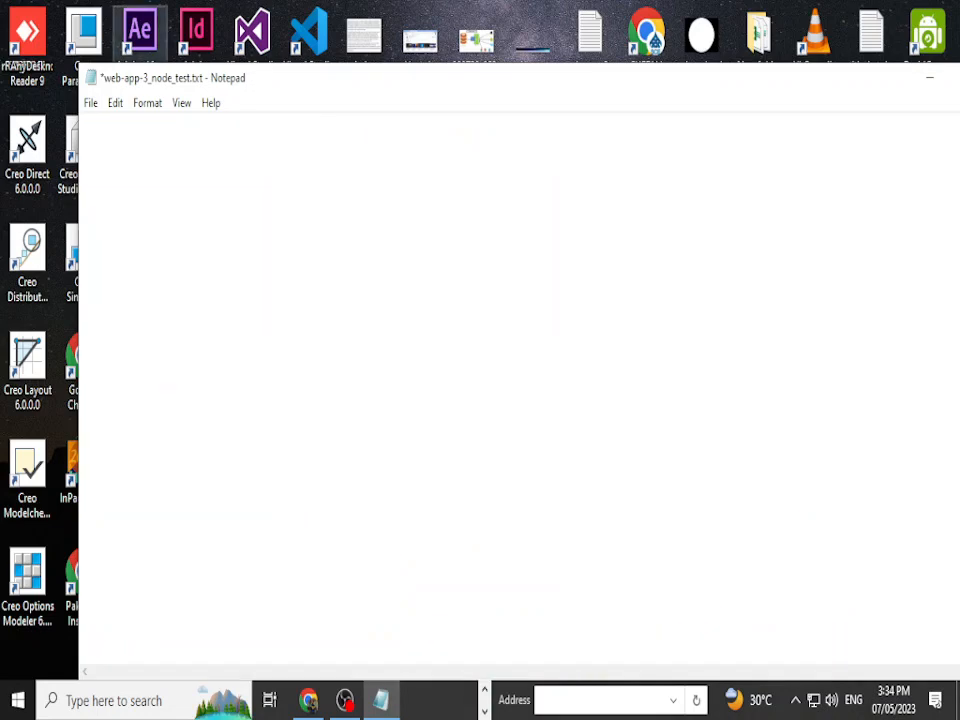
Enter the comma-separated header line "name,age,edu" in the emptied text file.
type("name,")
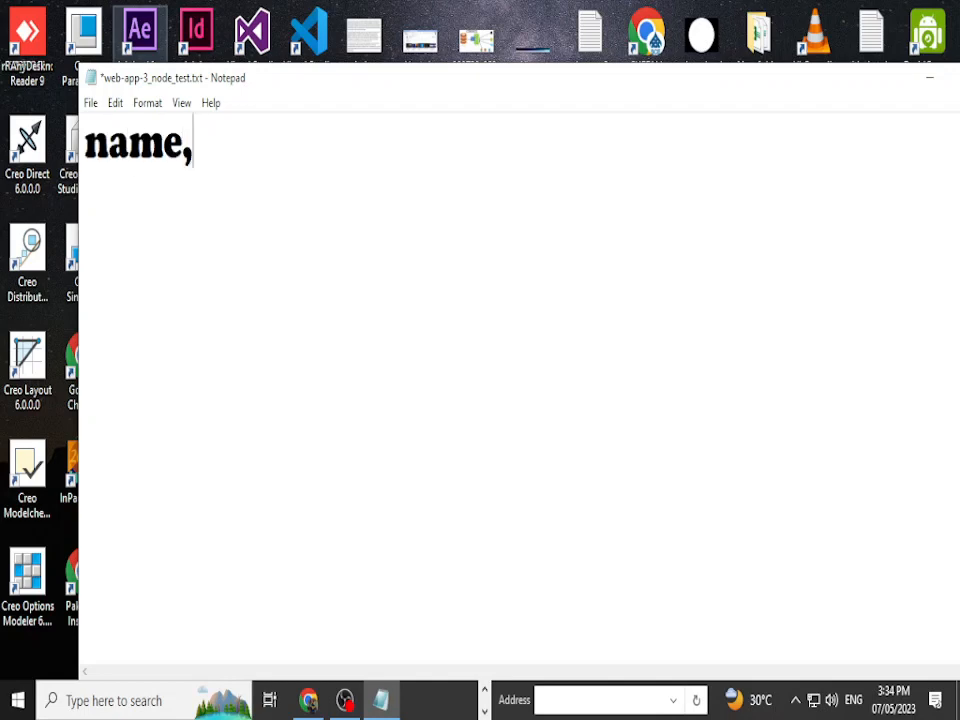
type("age,")
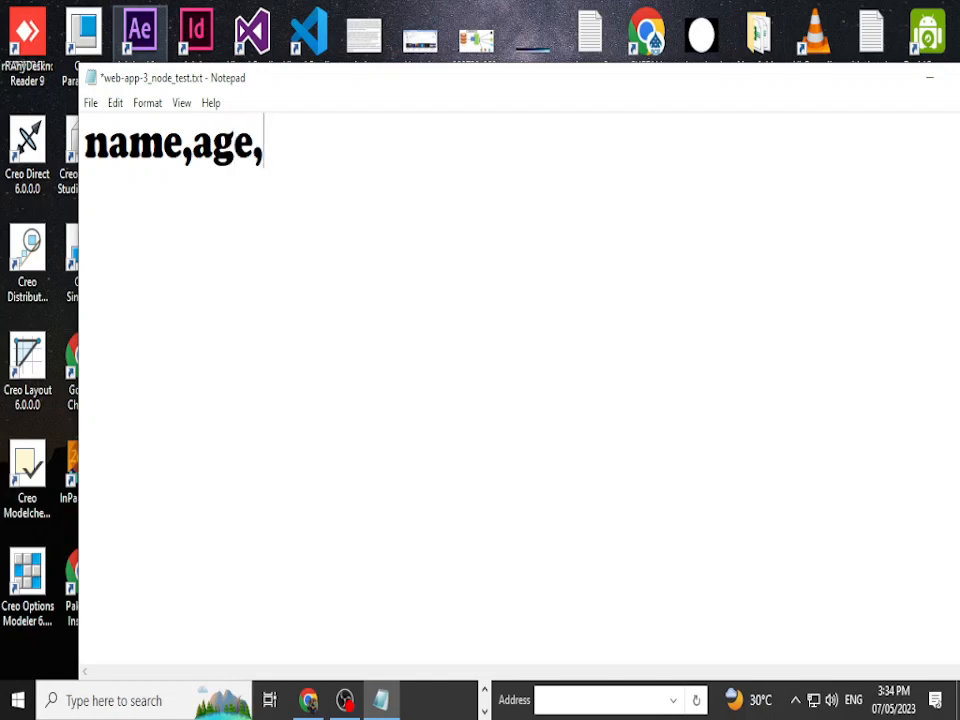
type("edu")
key("Return")
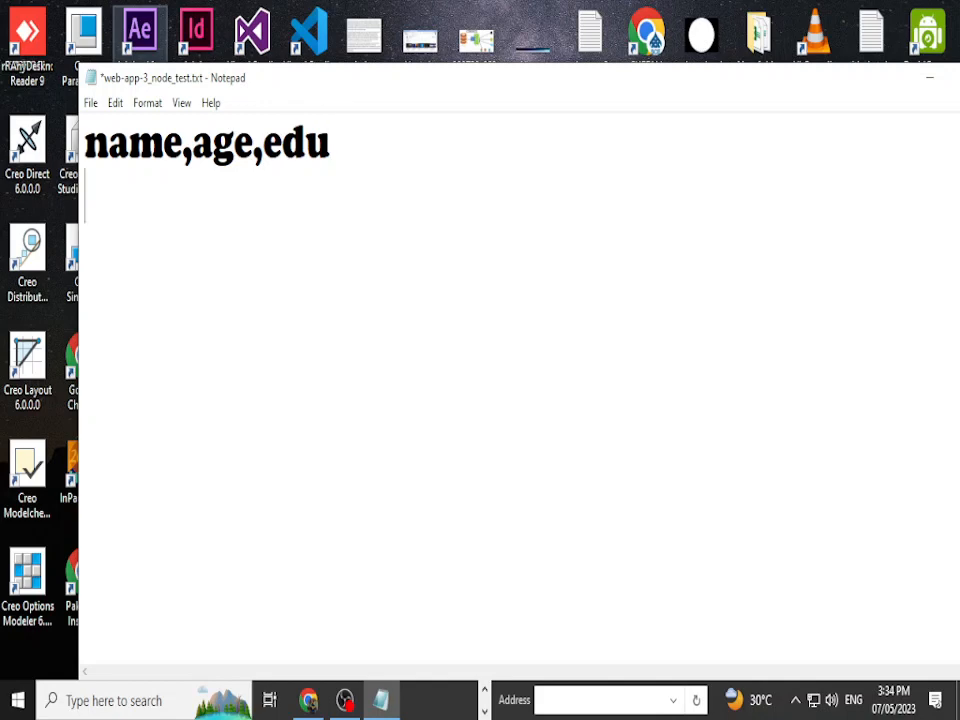
Add a comma-separated data row under the header with a person's first name, age 18 and education matric.
type("bila;l")
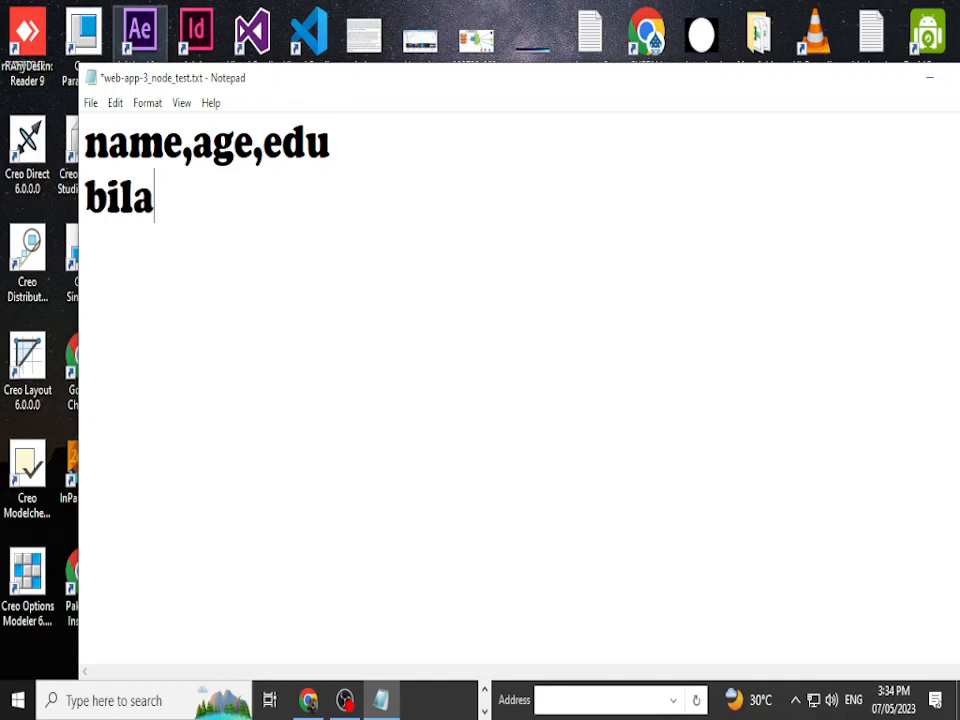
key("BackSpace")
key("BackSpace")
type("l,")
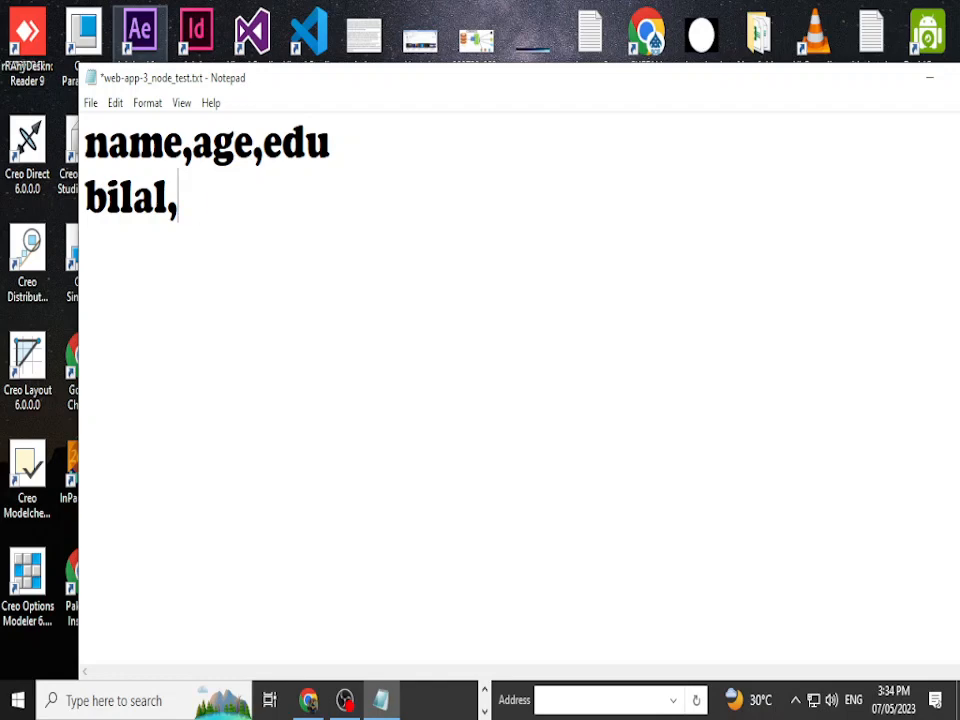
type("18,")
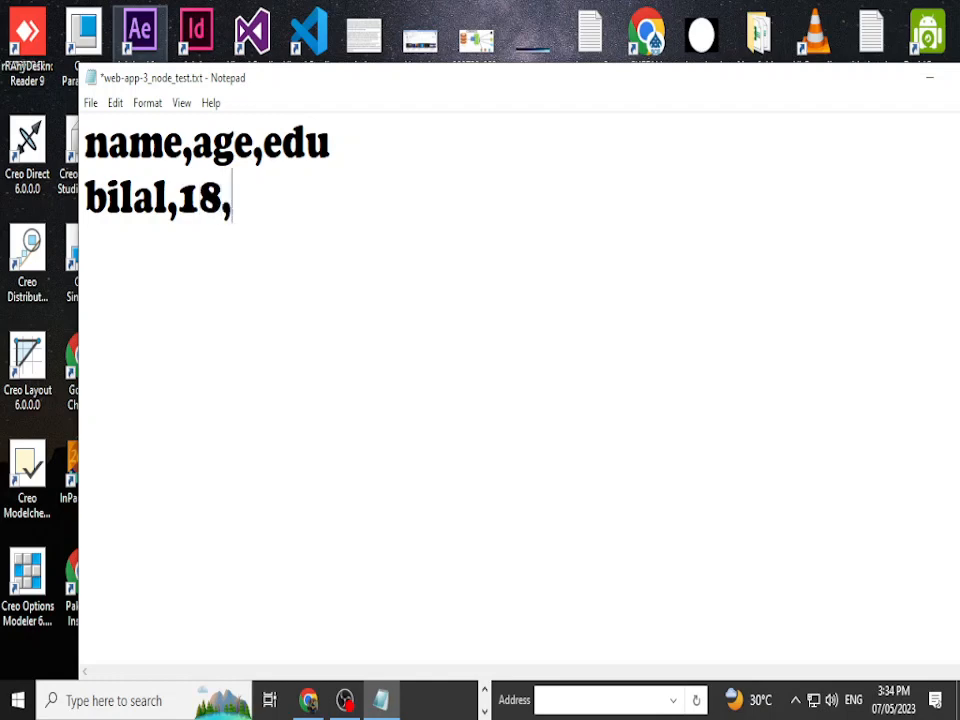
type("matric")
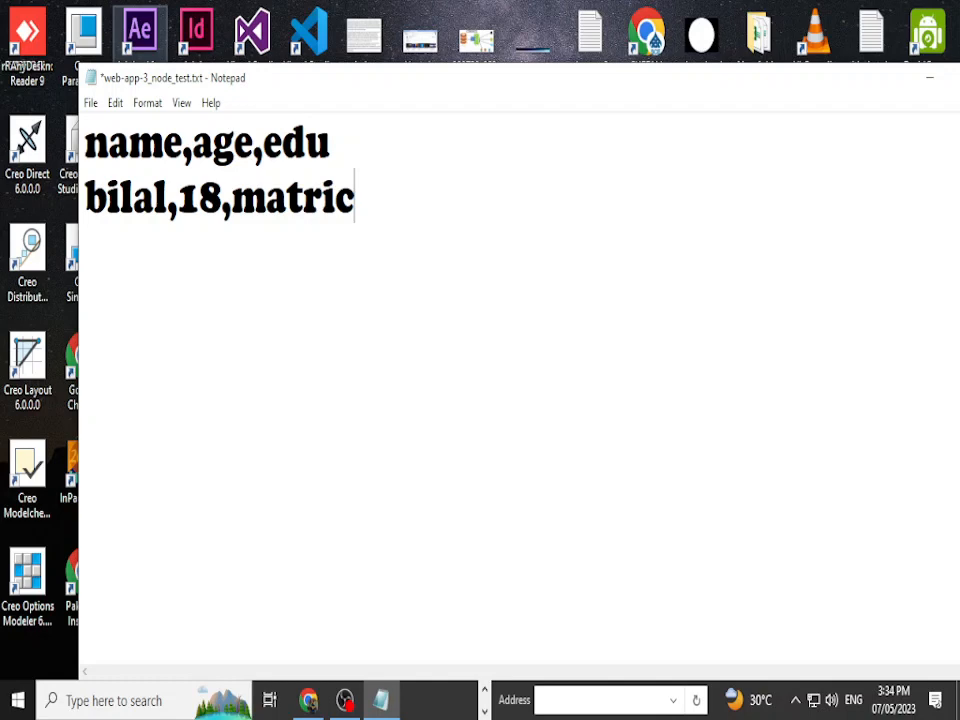
type(",")
key("Return")
Highlight the header and data lines and the name heading to examine the comma-separated layout.
left_click_drag(364, 197, 109, 142)
left_click(86, 250)
left_click_drag(183, 142, 86, 142)
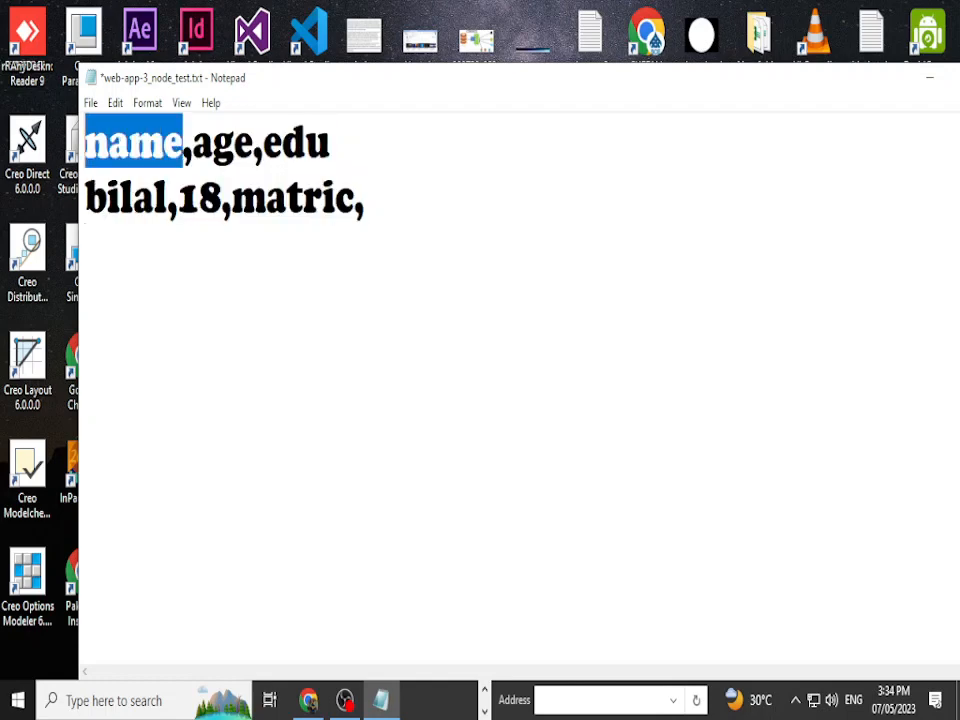
left_click(86, 250)
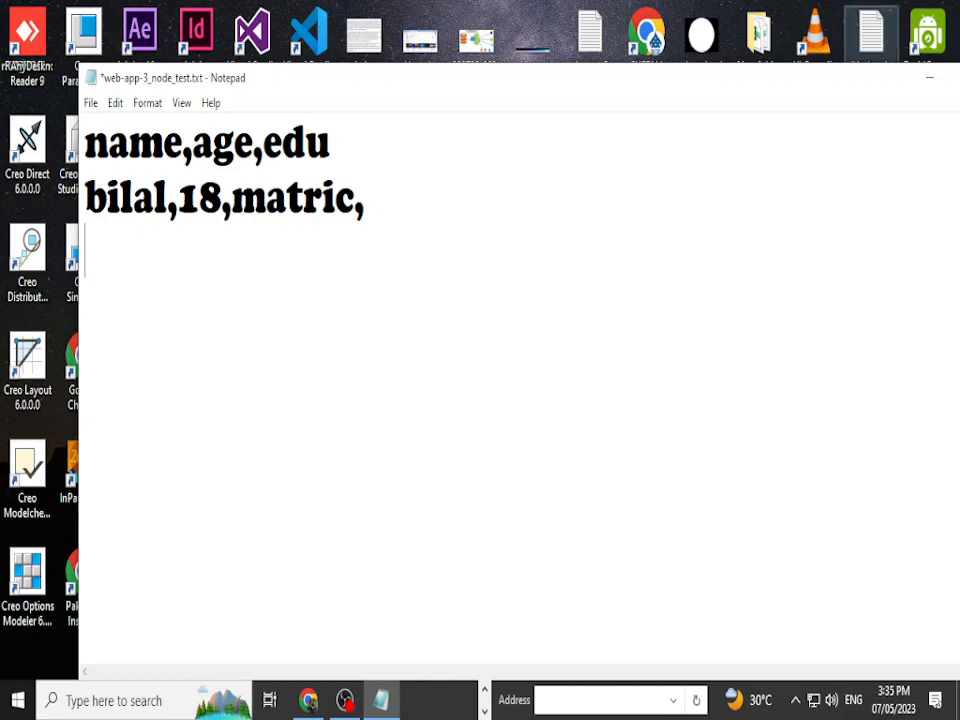
Close the text file and discard its unsaved changes.
left_click_drag(500, 78, 444, 69)
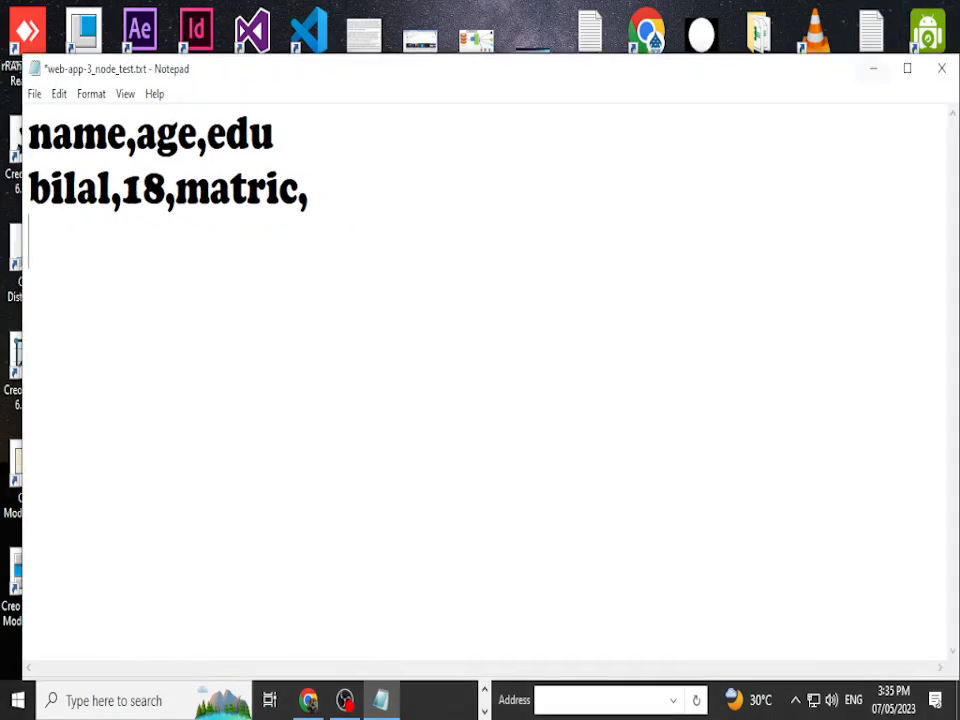
left_click(941, 68)
left_click(492, 361)
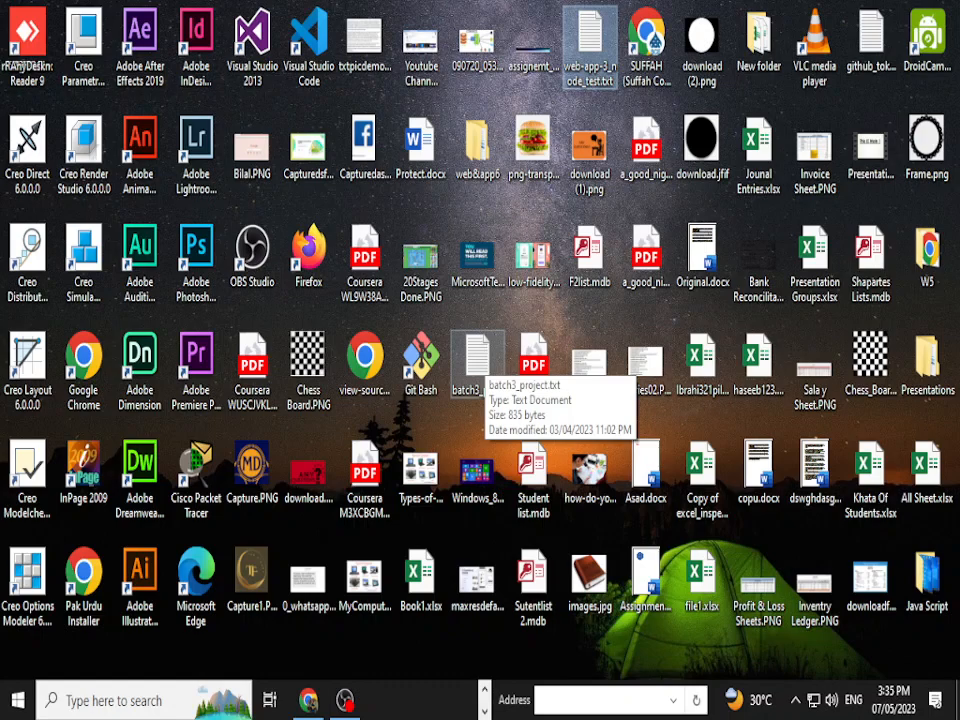
Return to the Book Recommendation Dataset page in Chrome and close the Google search tab.
key("alt+Tab")
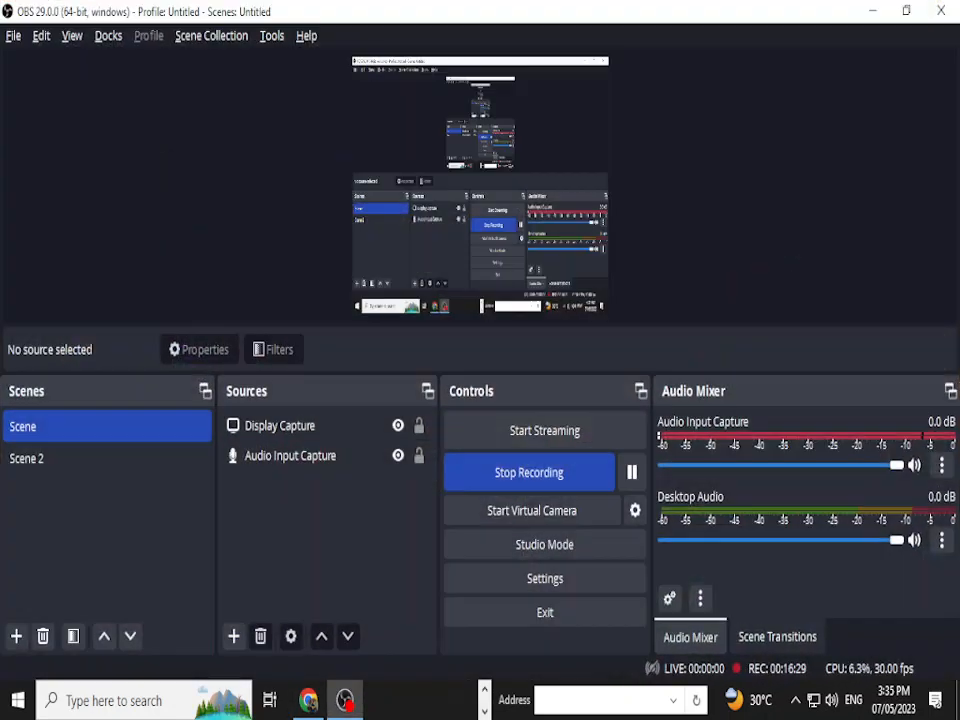
key("alt+Tab")
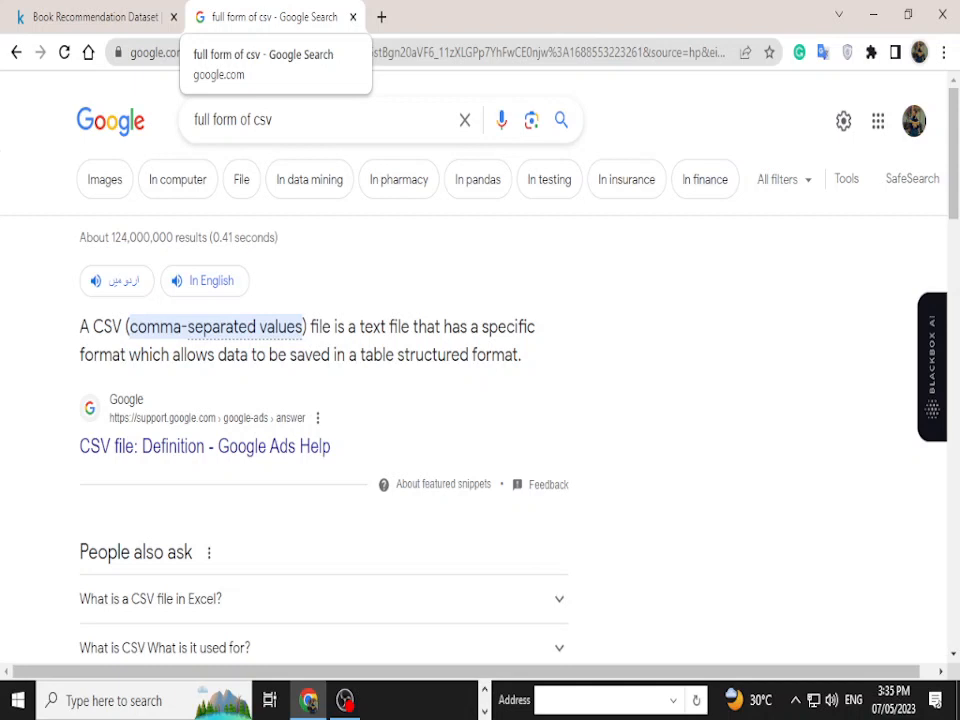
left_click(95, 17)
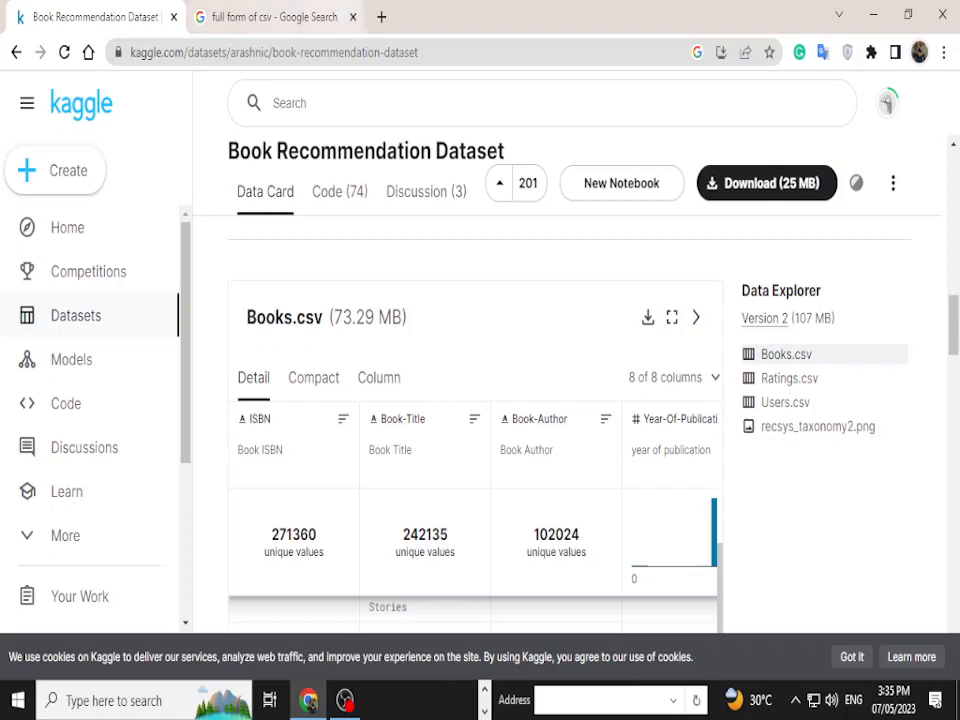
left_click(352, 17)
Download the Books.csv file from the dataset's file preview.
scroll(570, 420, "down", 2)
scroll(575, 423, "up", 3)
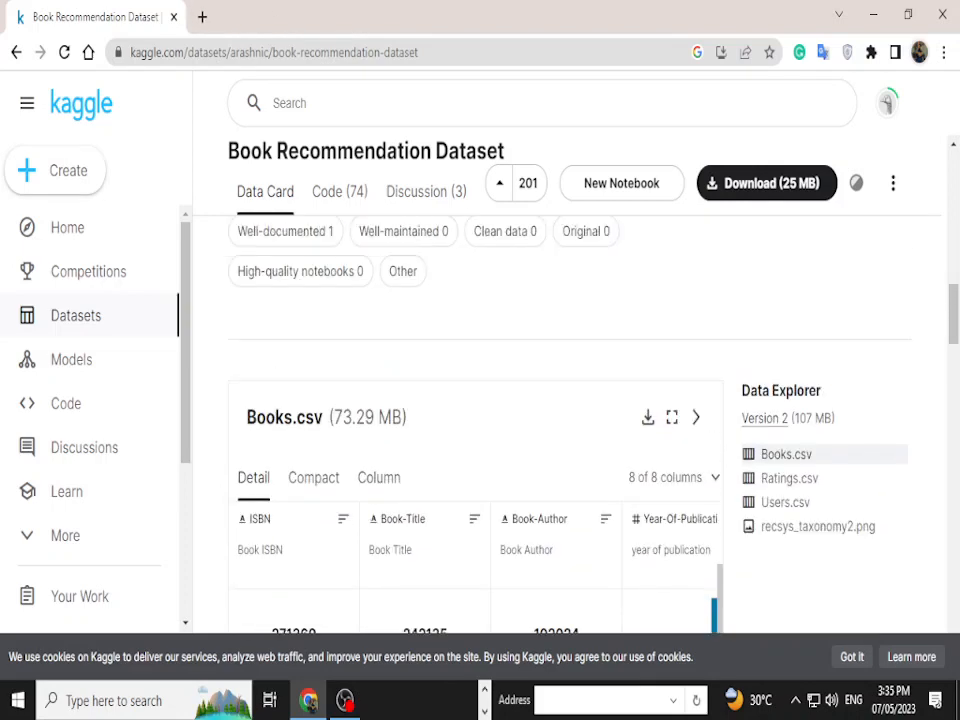
scroll(575, 423, "down", 2)
scroll(575, 423, "up", 4)
scroll(575, 423, "down", 2)
left_click(648, 417)
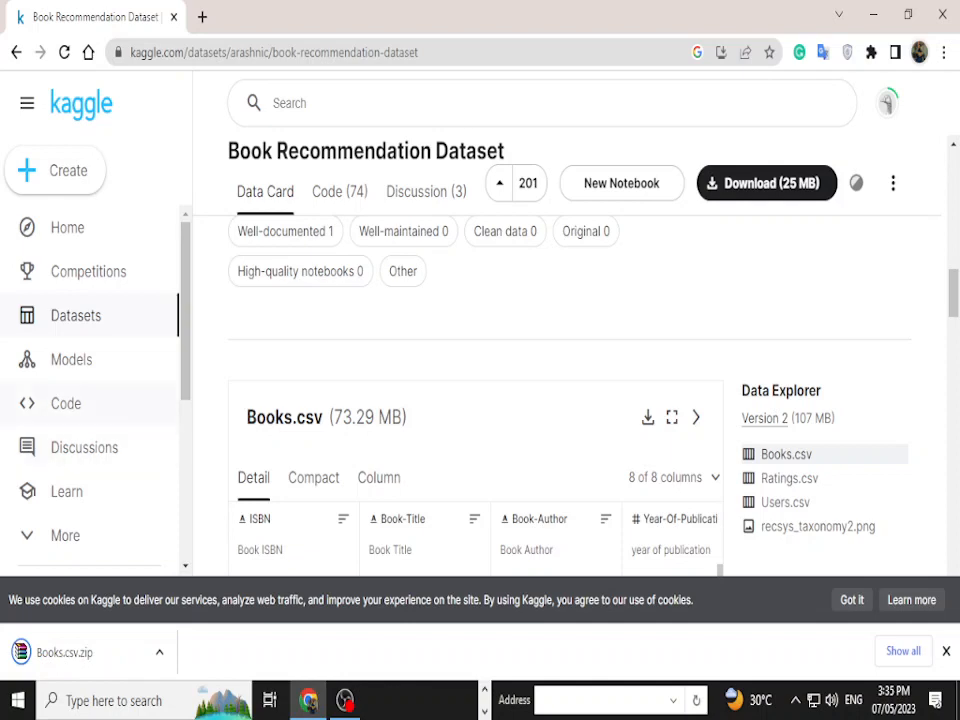
Show the downloaded Books.csv.zip in the Downloads folder and cut the file.
scroll(90, 450, "down", 3)
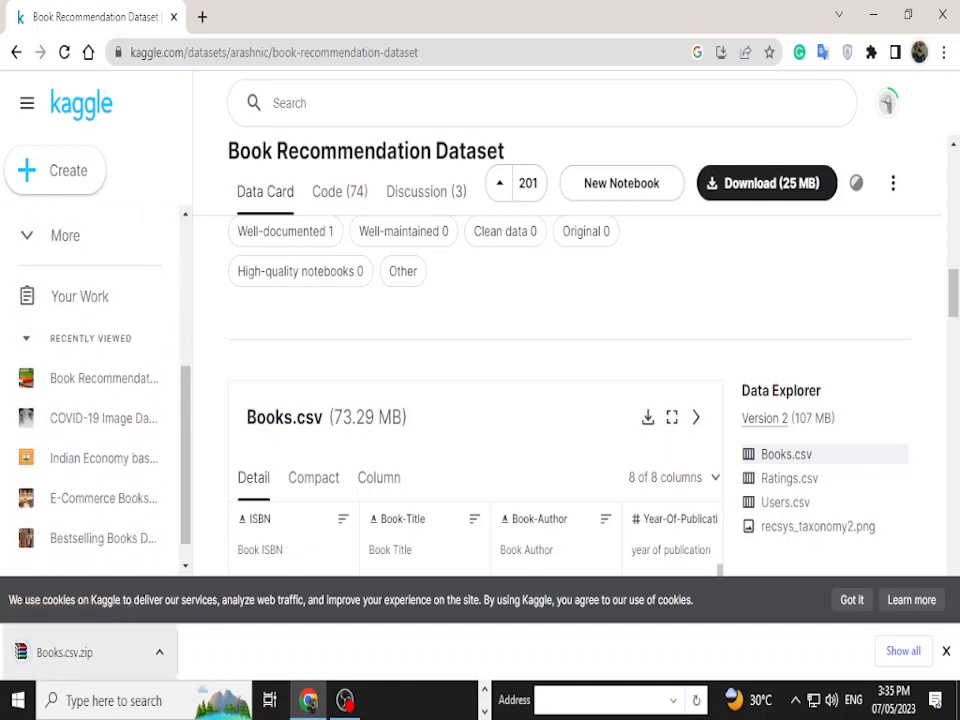
left_click(159, 652)
left_click(205, 581)
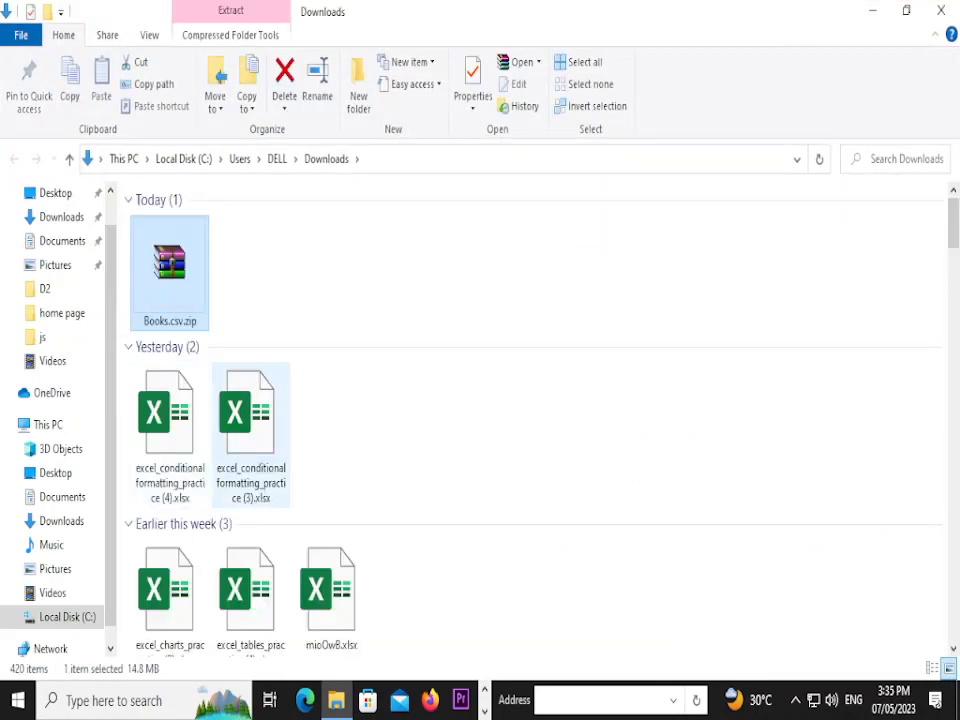
Create a new folder on the desktop and place it beside the Capture1 image.
left_click(872, 11)
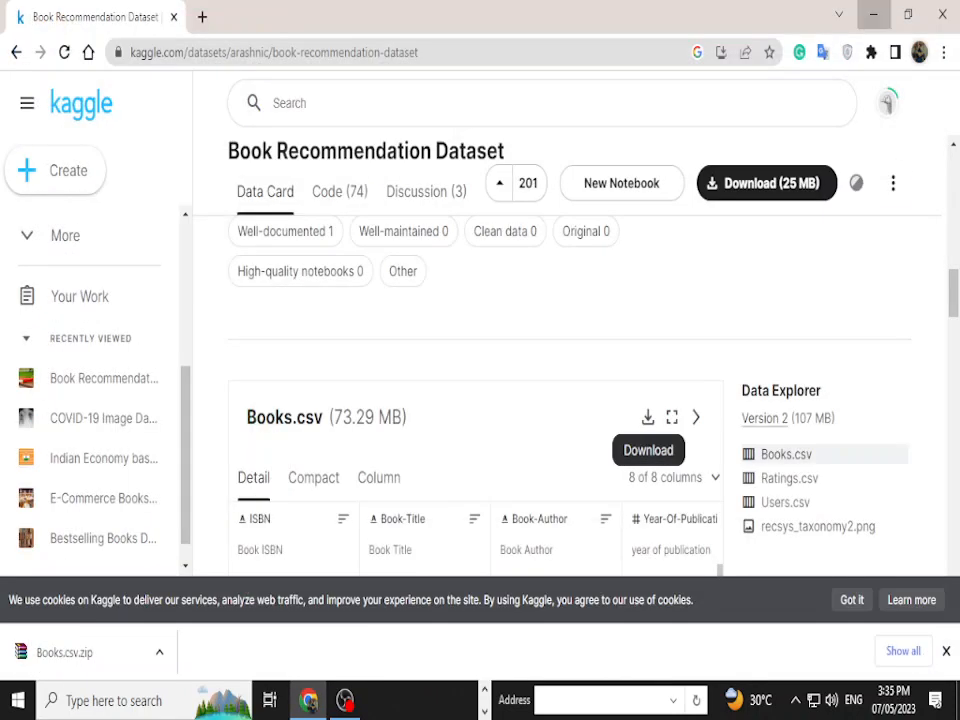
left_click(872, 11)
left_click(872, 11)
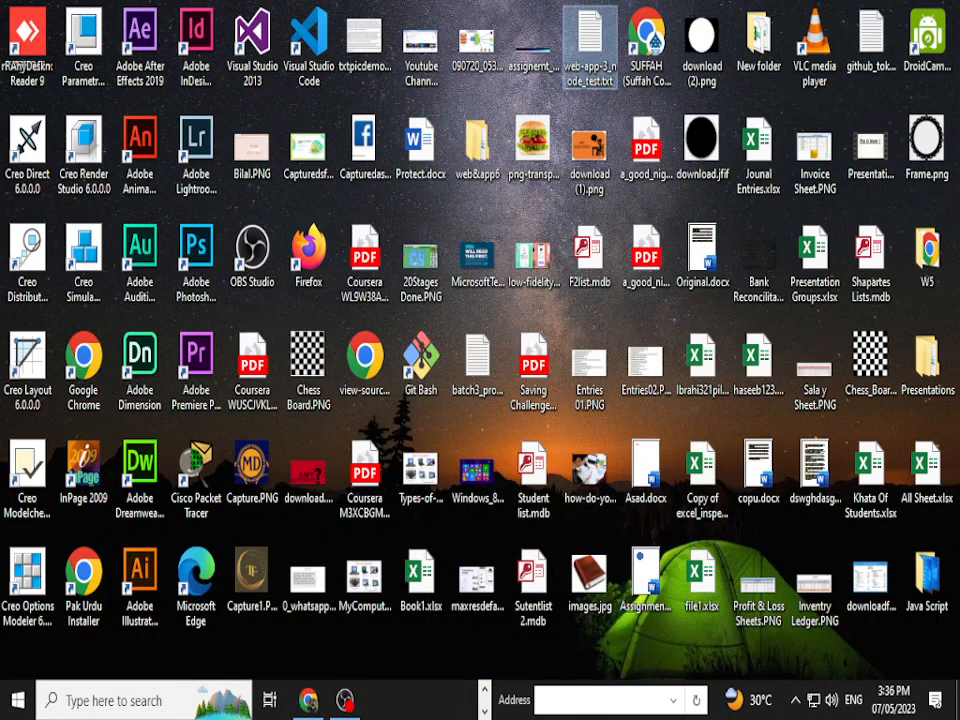
right_click(652, 403)
mouse_move(690, 560)
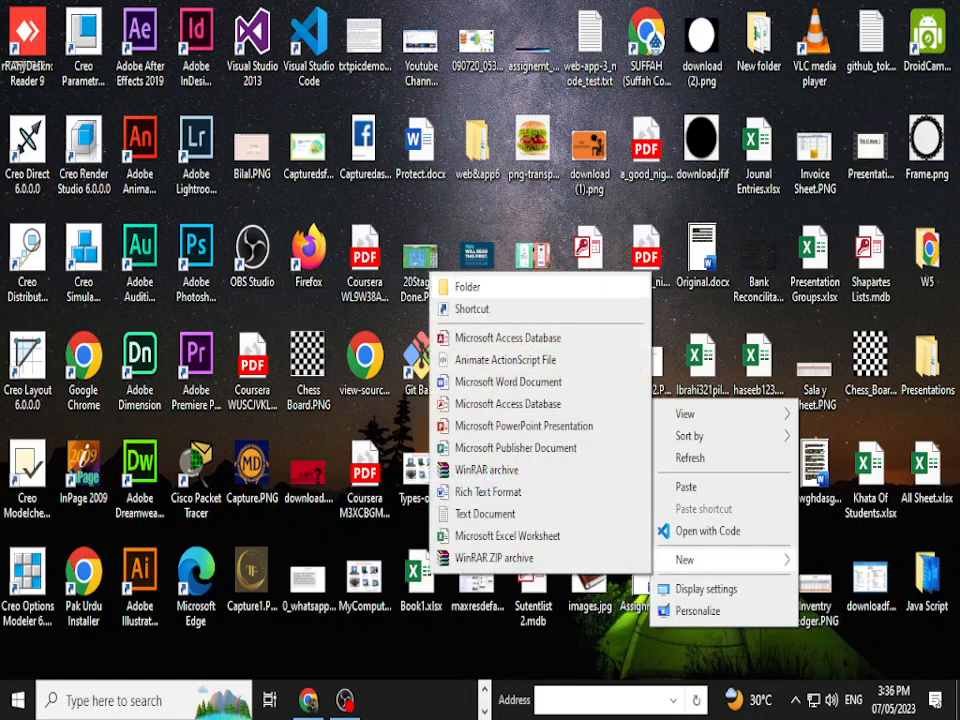
left_click(467, 286)
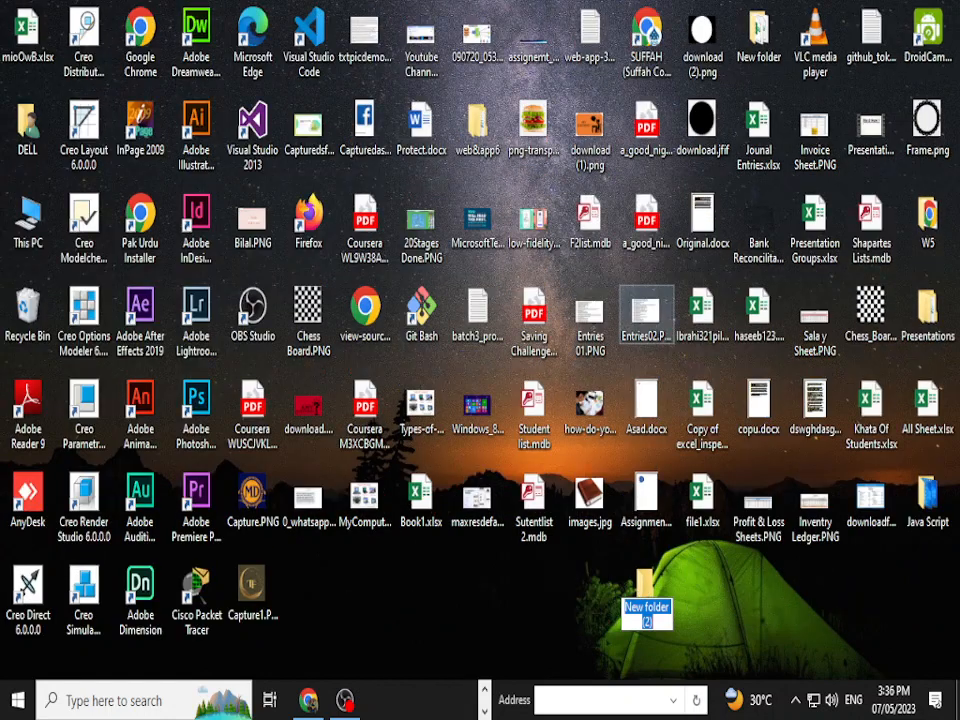
left_click_drag(646, 585, 308, 585)
Open the new desktop folder and paste the cut Books.csv.zip into it.
double_click(252, 590)
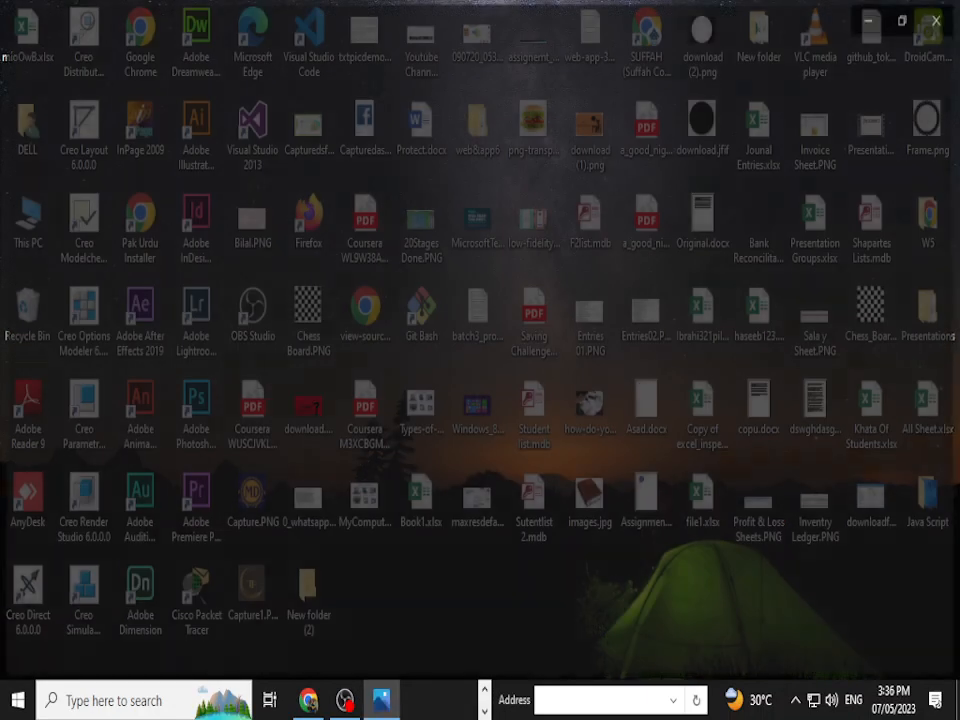
left_click(935, 15)
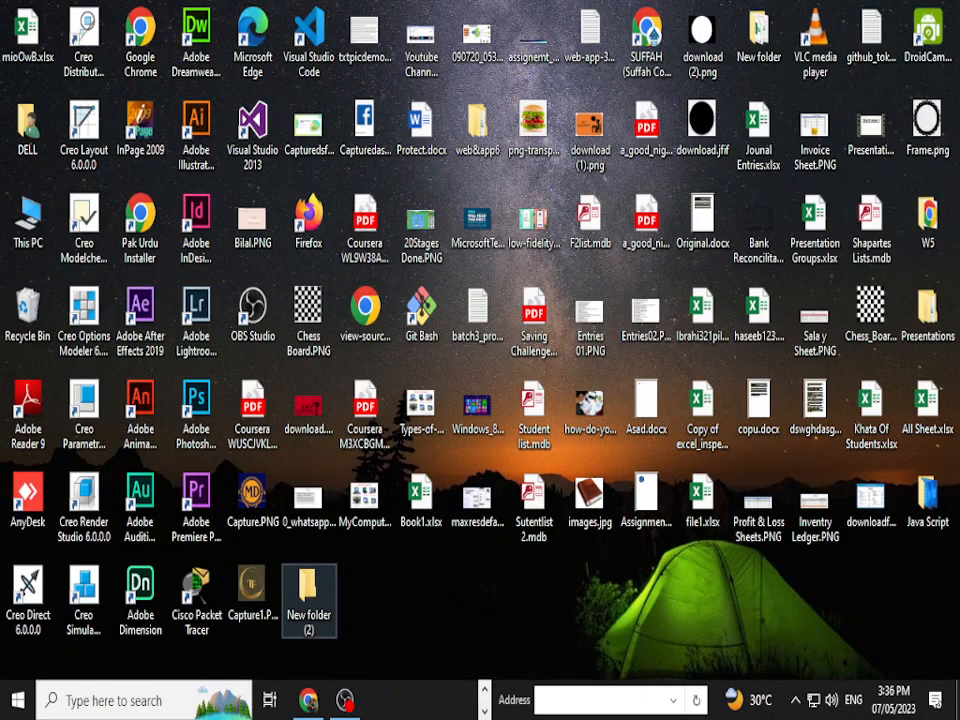
key("Return")
key("ctrl+v")
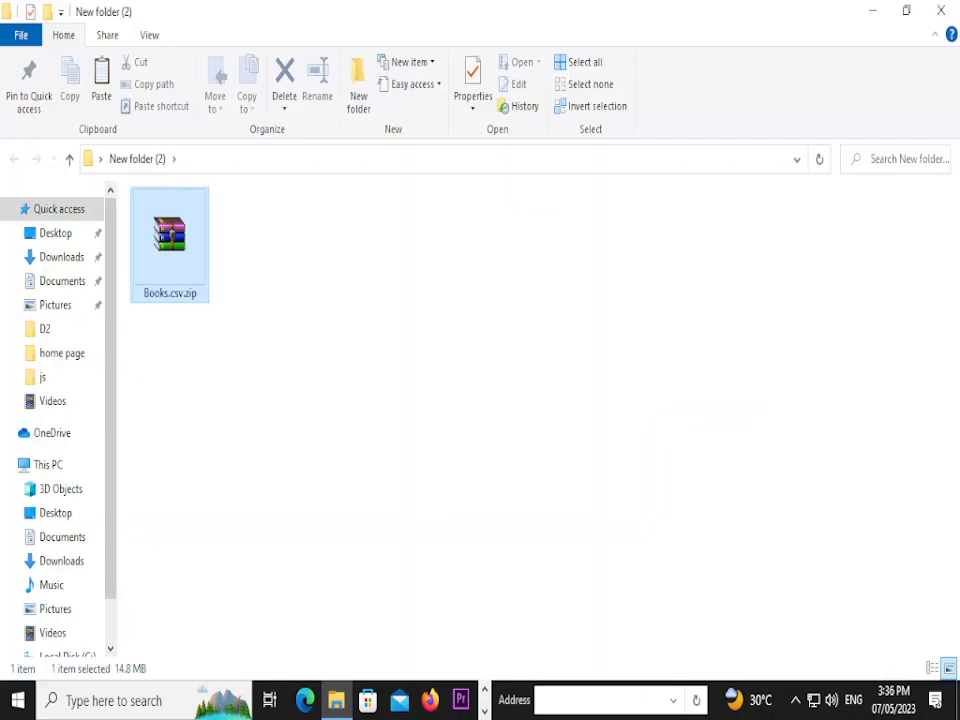
Extract Books.csv.zip into the current folder, refresh the view and check the extracted Books.csv.
right_click(162, 215)
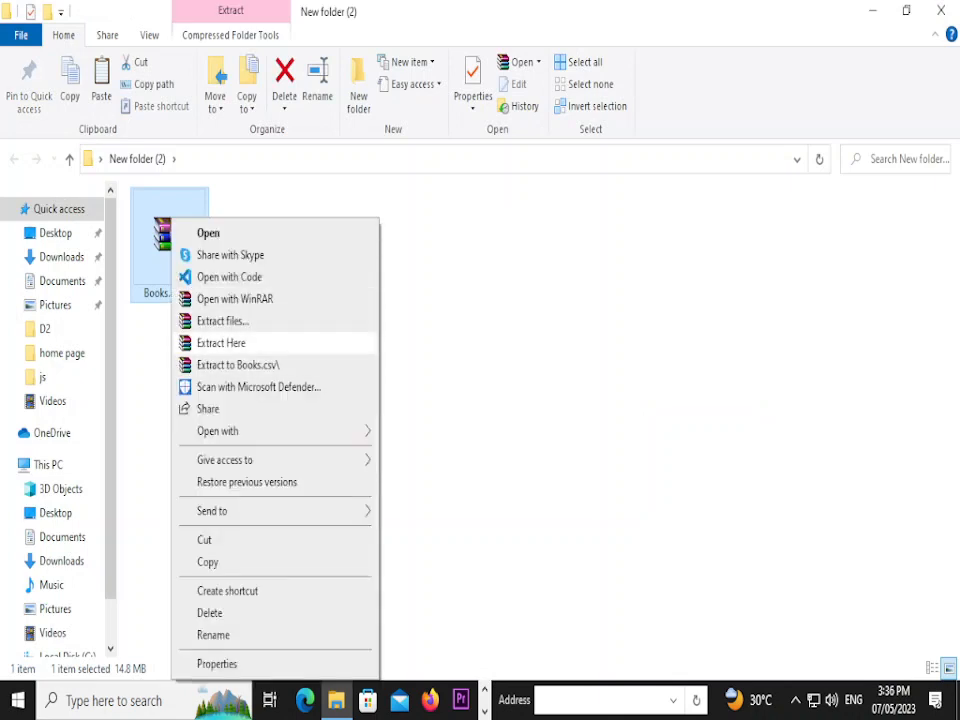
left_click(225, 343)
right_click(253, 343)
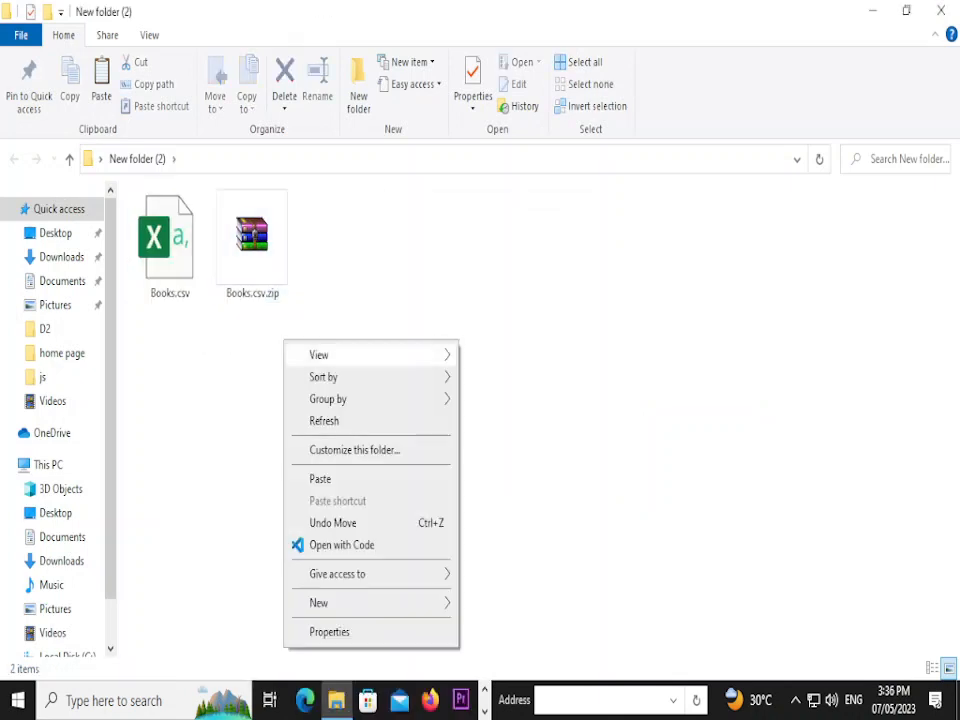
left_click(322, 420)
left_click(169, 243)
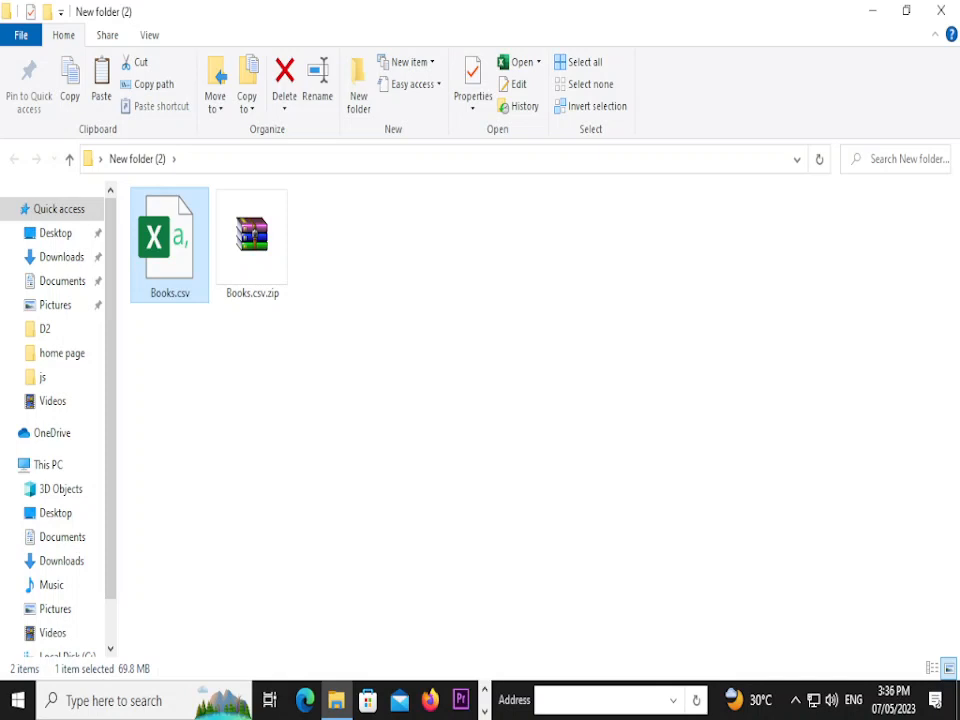
right_click(369, 304)
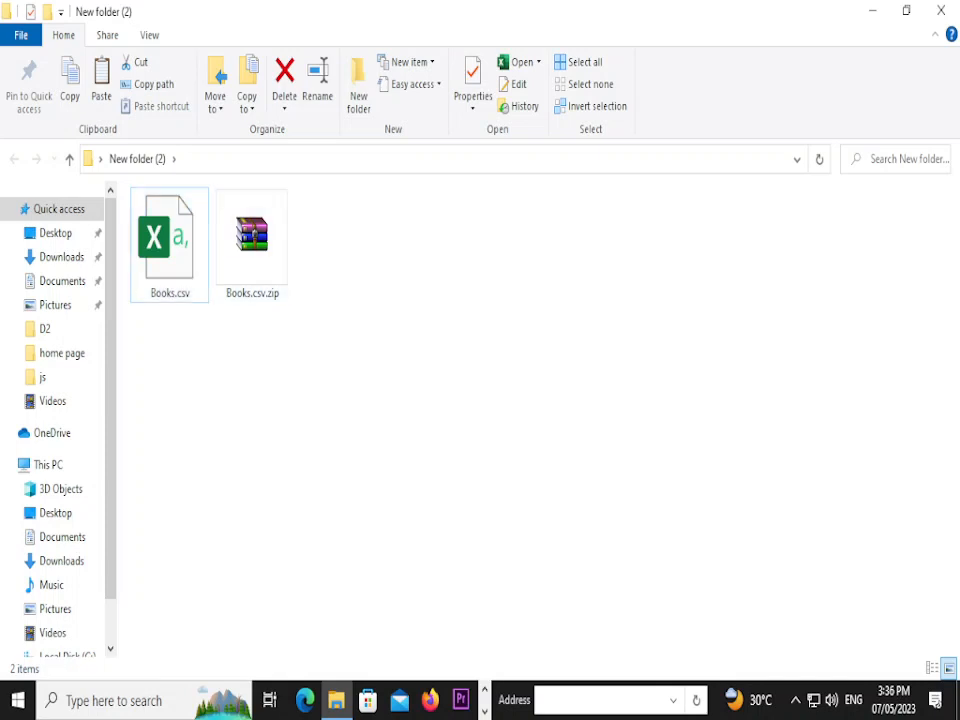
Refresh the folder, open the extracted Books.csv in Excel and dismiss the startup dialog.
left_click(411, 386)
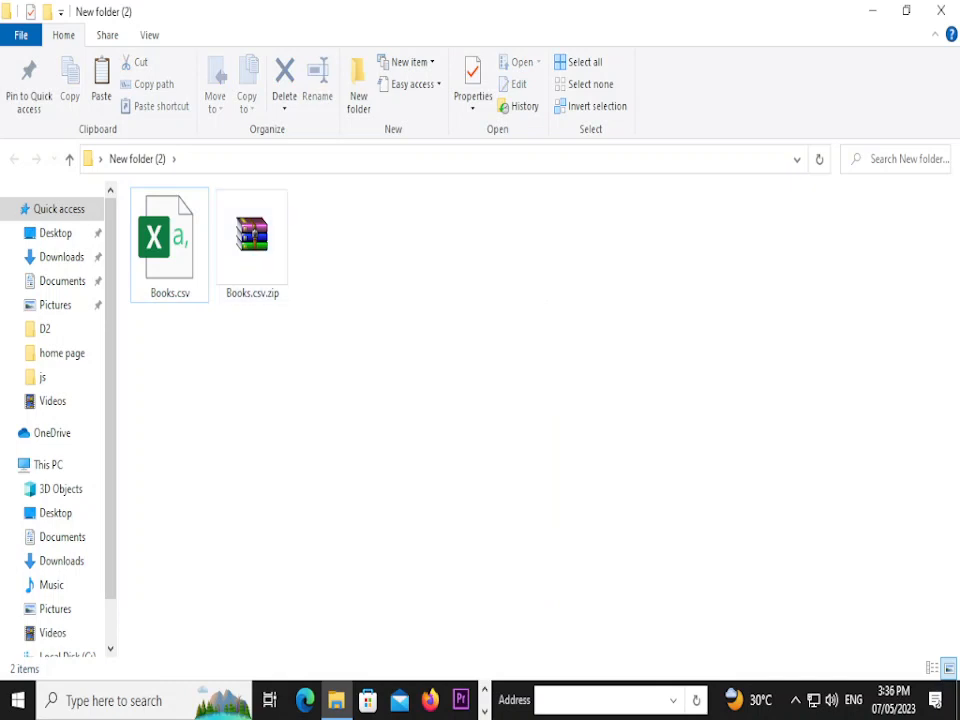
right_click(219, 355)
left_click(262, 437)
left_click(169, 244)
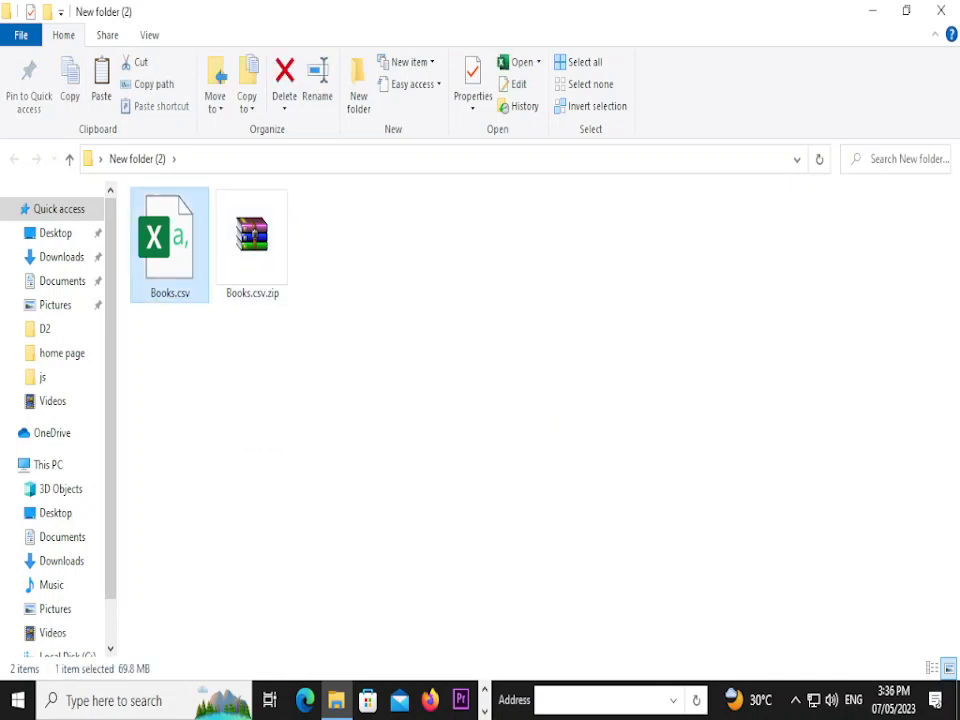
double_click(169, 244)
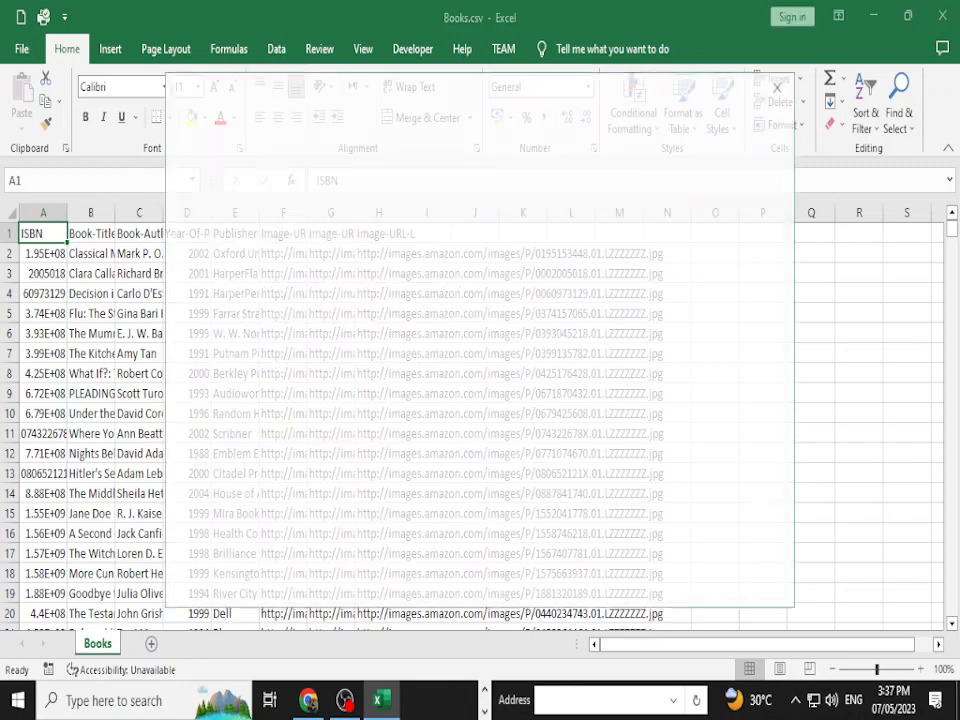
left_click(780, 86)
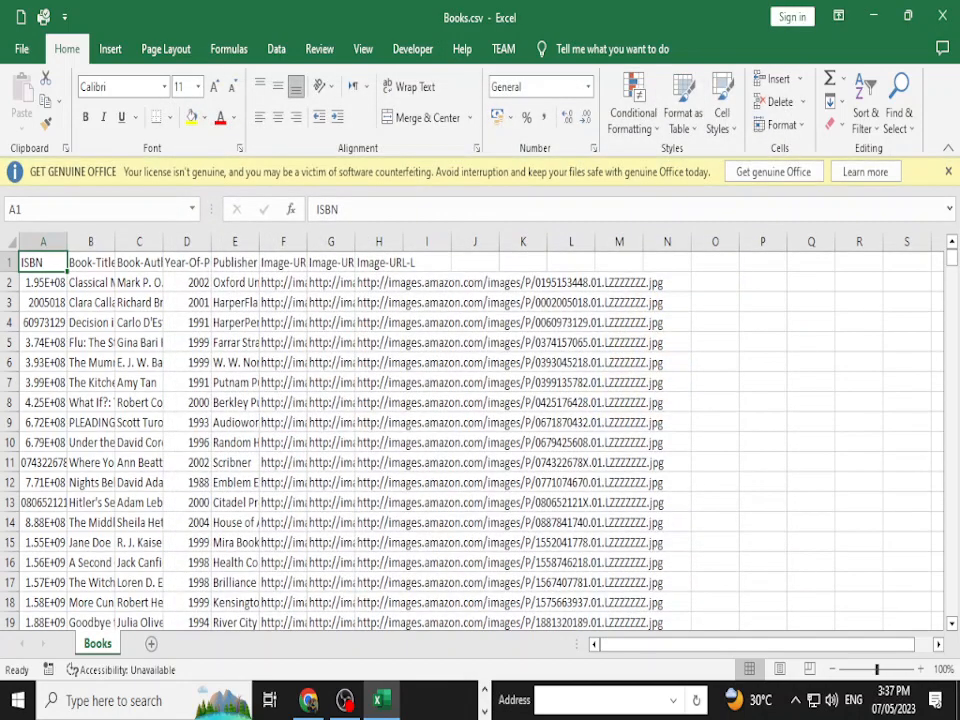
Wrap the text in all cells of the Books sheet and align it to the vertical middle and the left.
key("ctrl+a")
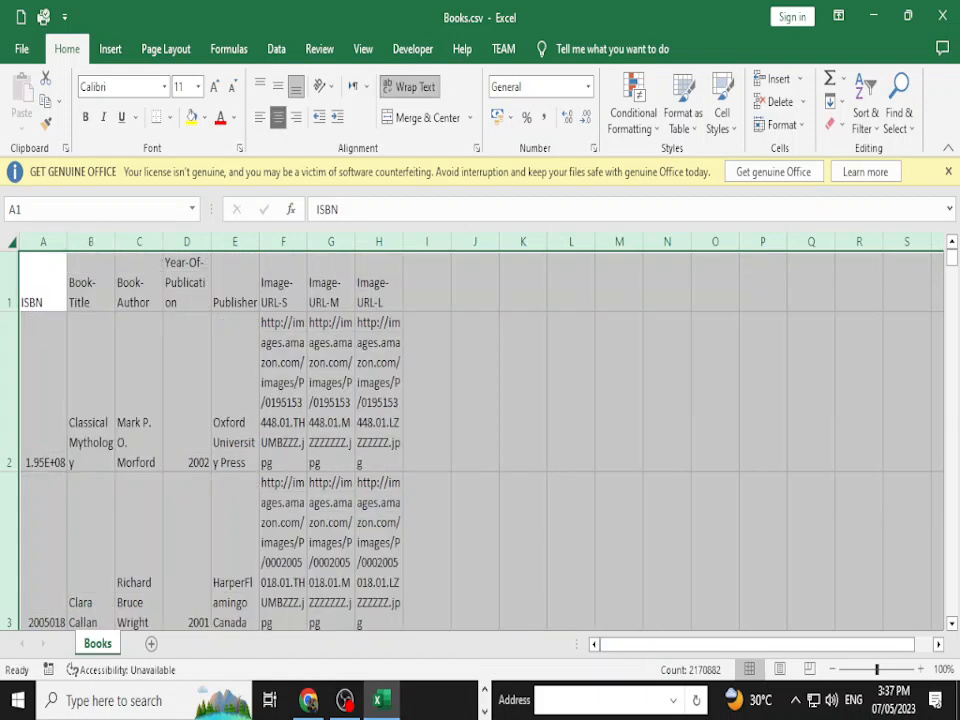
left_click(278, 117)
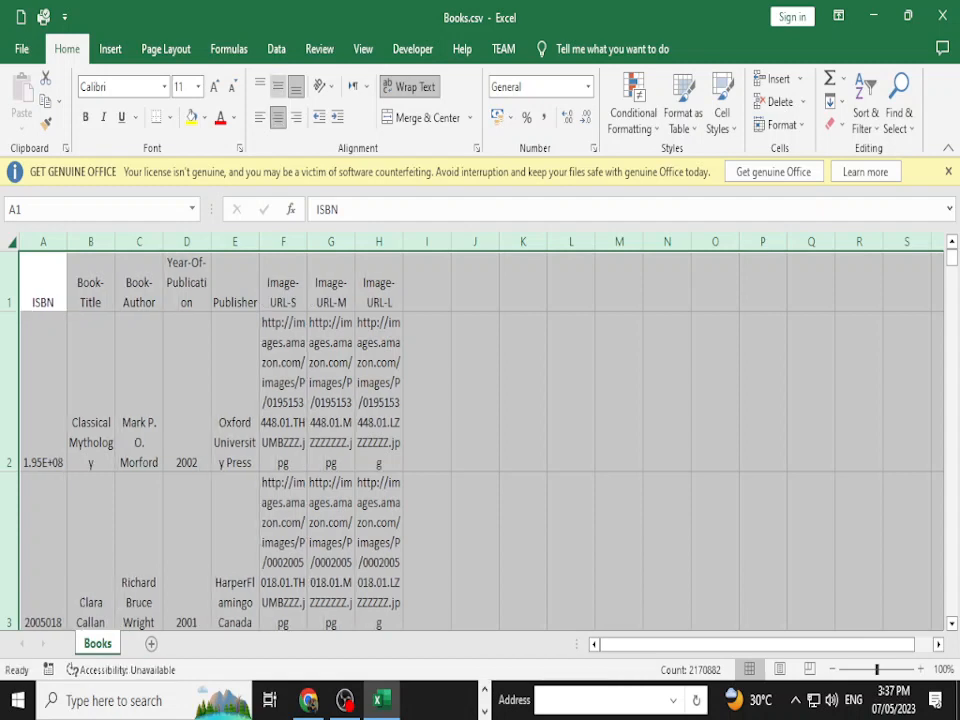
left_click(278, 86)
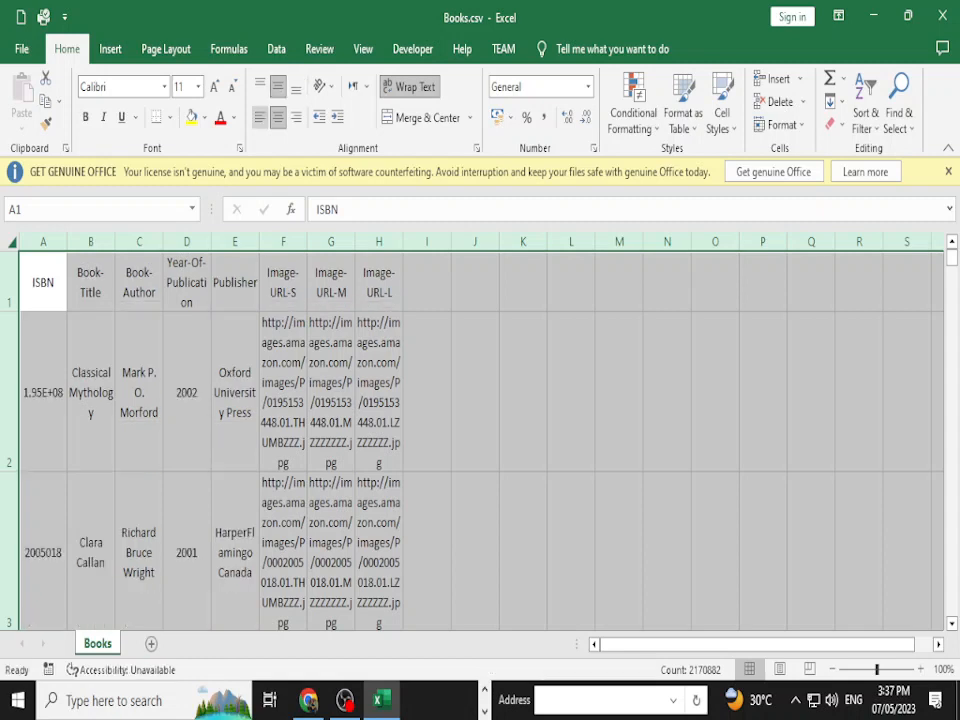
left_click(260, 117)
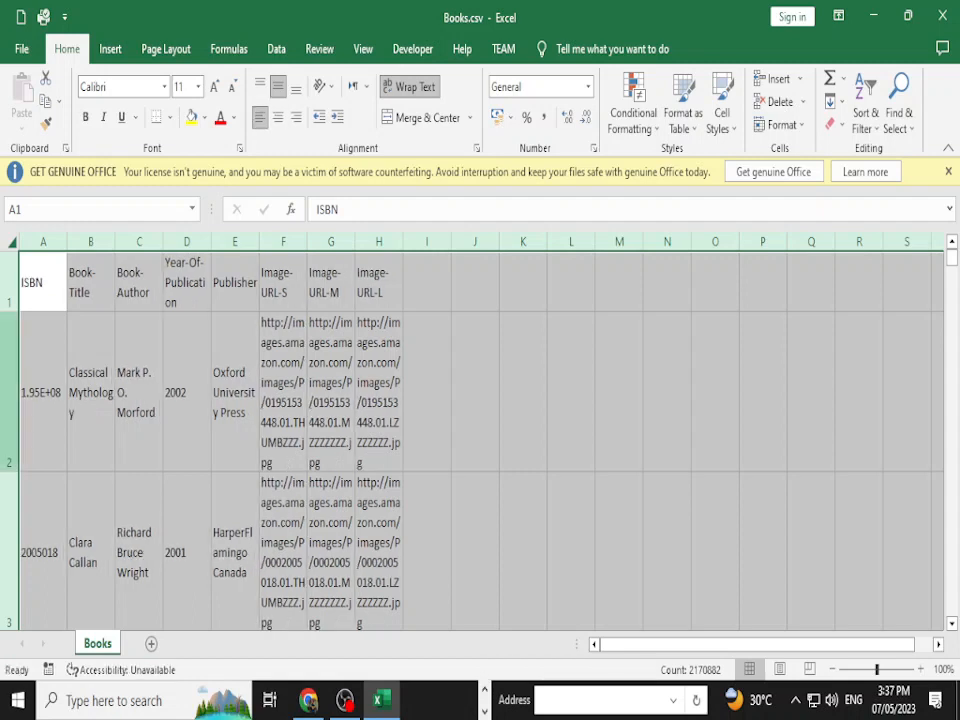
left_click(139, 391)
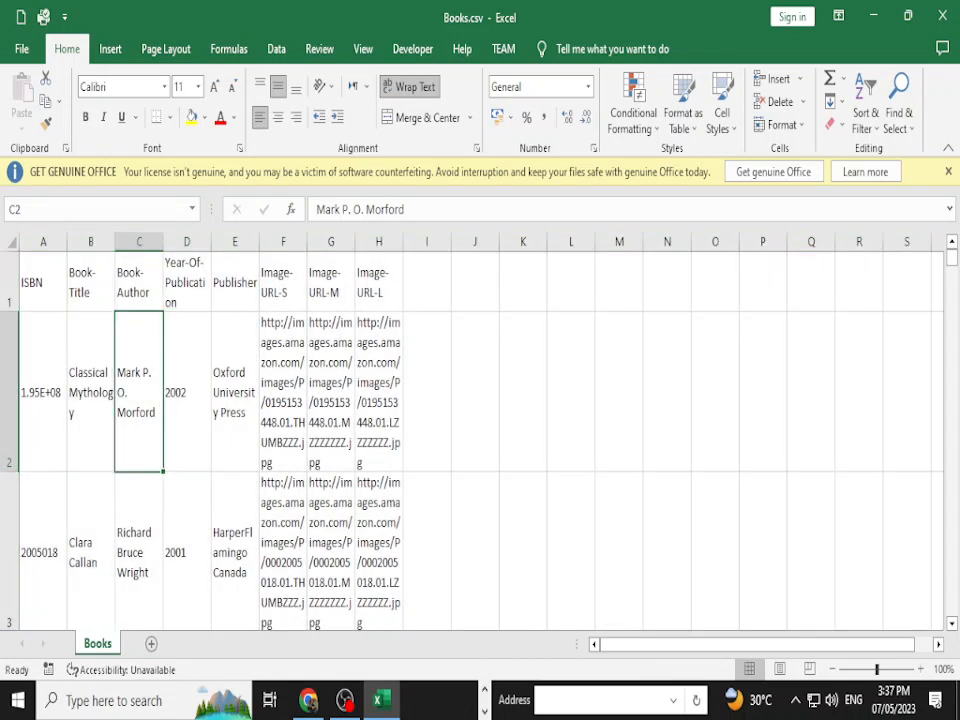
Reduce the height of all rows in the sheet to about two lines of text.
left_click(11, 241)
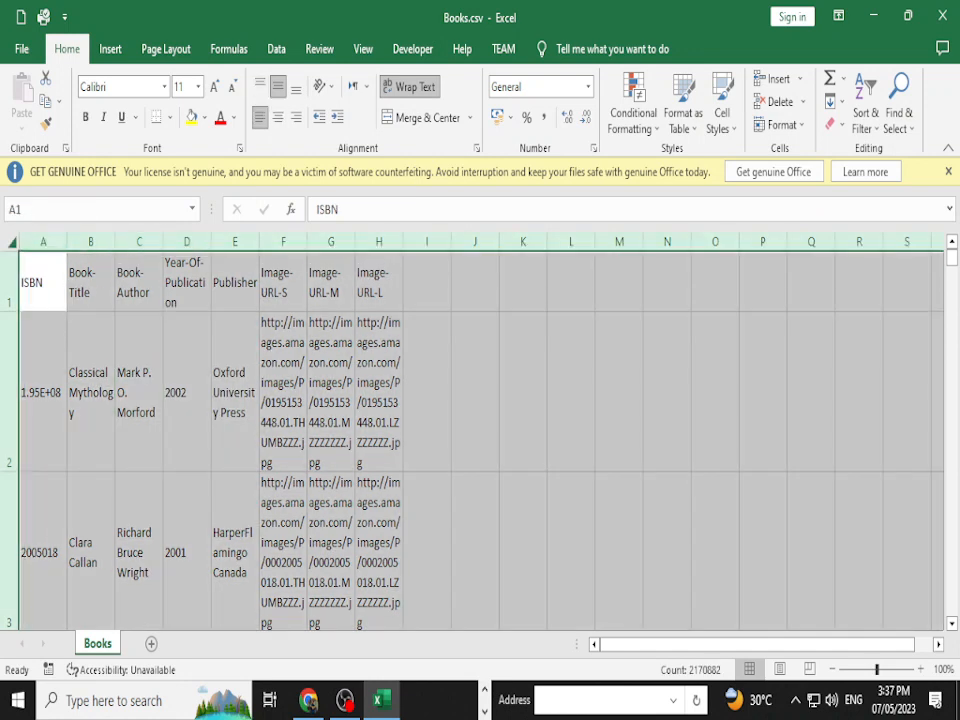
left_click(378, 392)
left_click(11, 241)
mouse_move(10, 312)
left_mouse_down()
mouse_move(10, 284)
mouse_move(10, 296)
left_mouse_up()
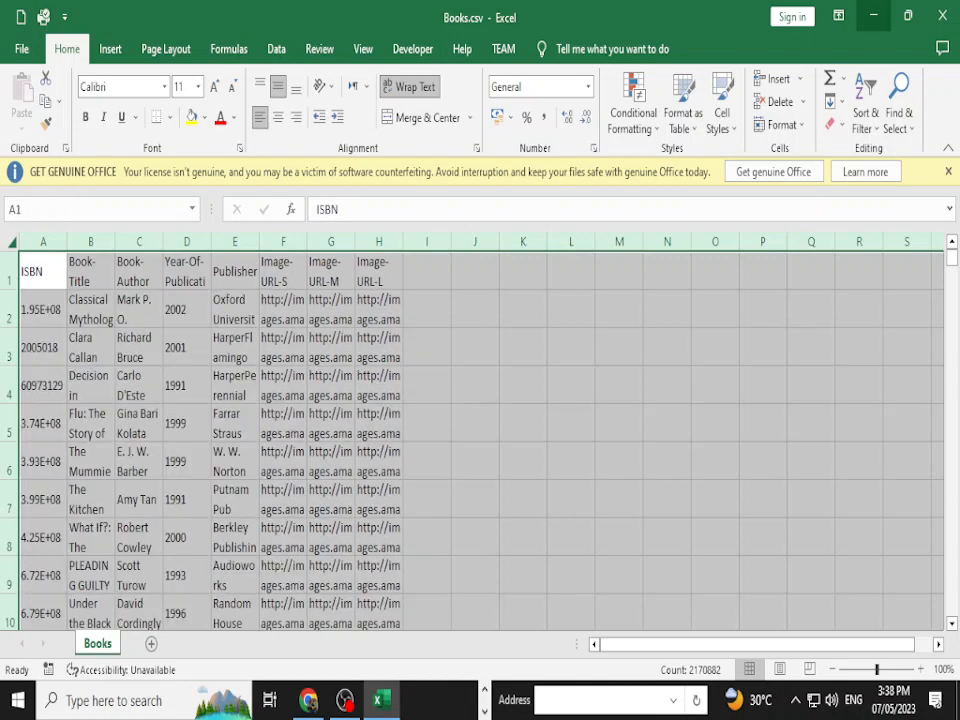
Examine the last row of the Books data from cell A1, and return to the header row.
left_click(908, 15)
left_click(745, 120)
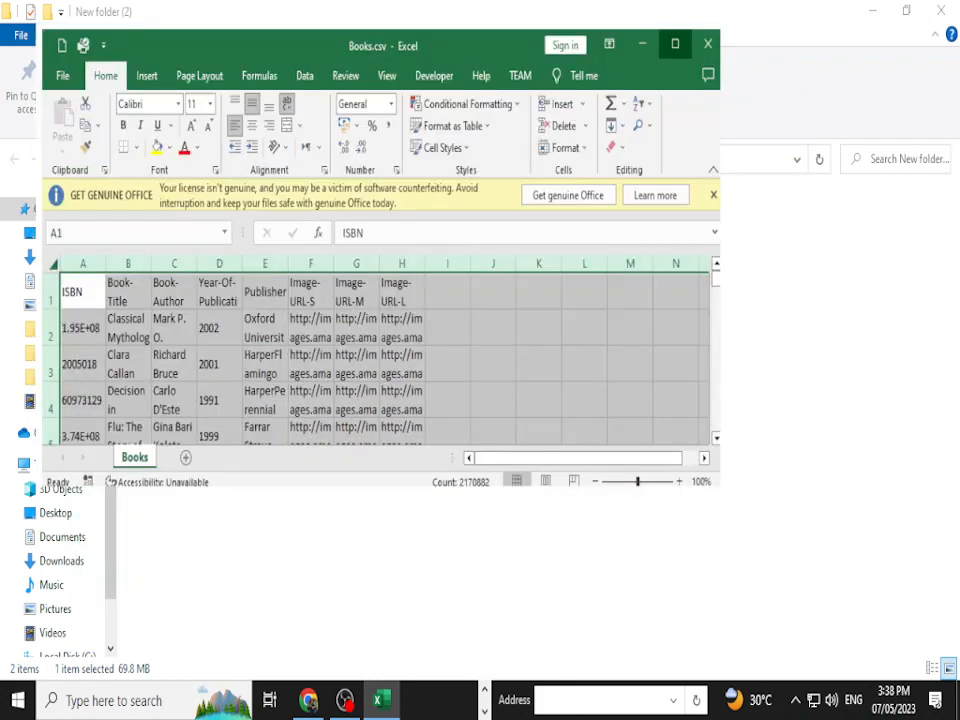
left_click(90, 423)
left_click(43, 271)
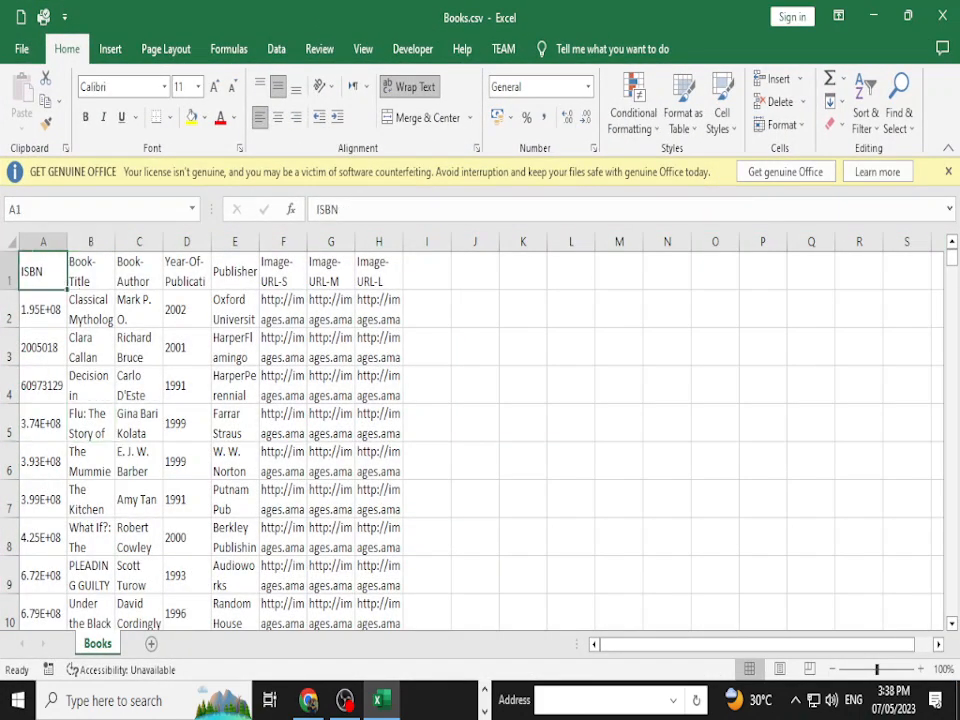
key("ctrl+Down")
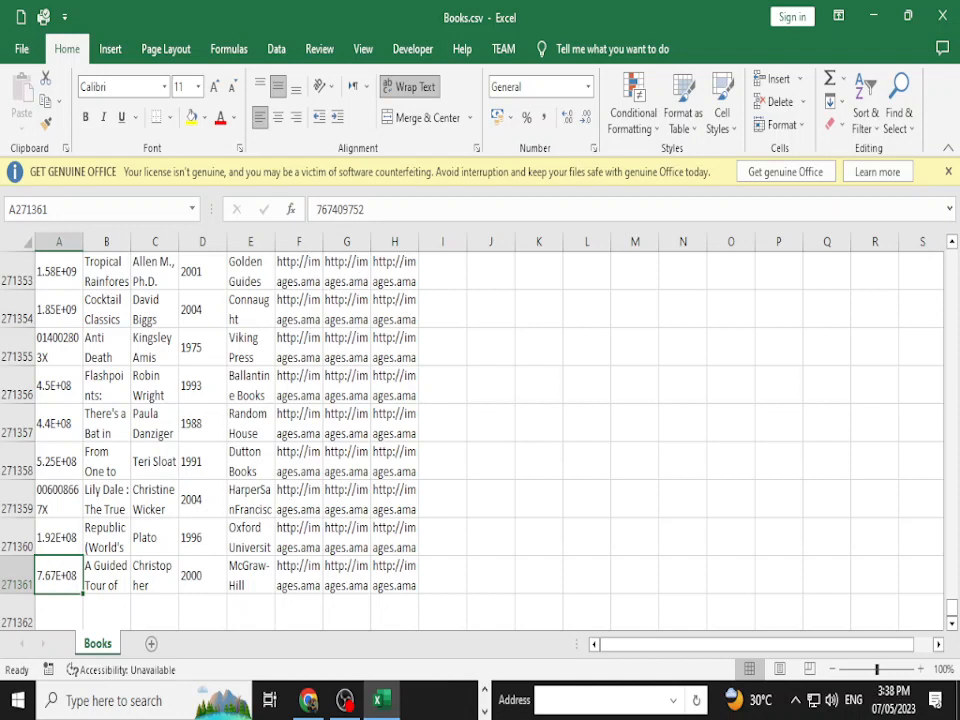
key("ctrl+Up")
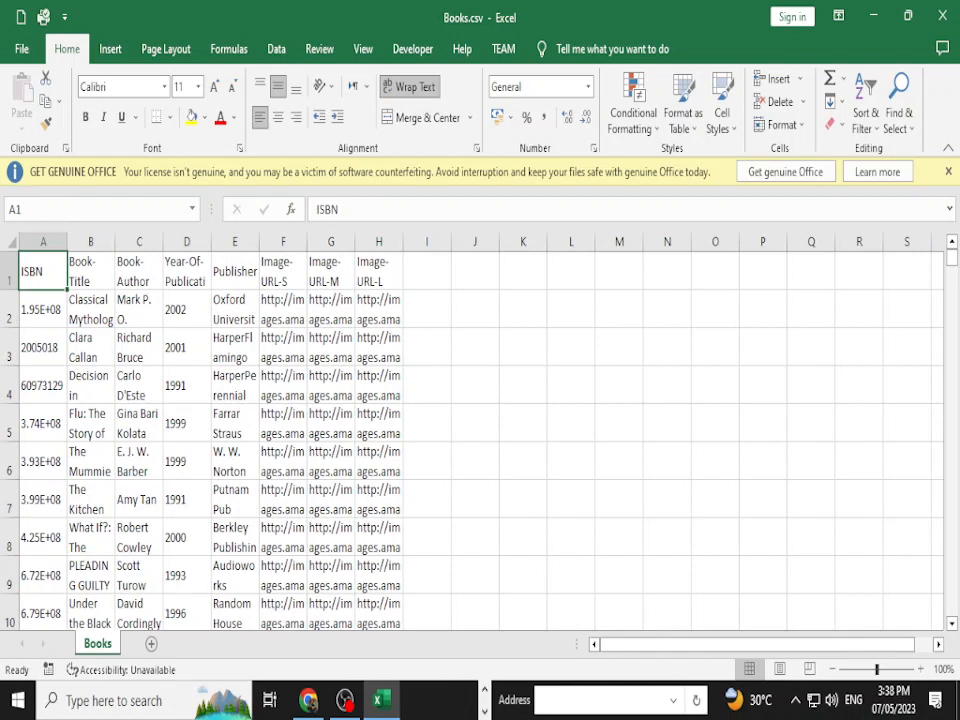
Widen columns A through H so the headers, ISBNs and book details fit better.
left_click_drag(354, 241, 493, 241)
left_click_drag(307, 241, 357, 241)
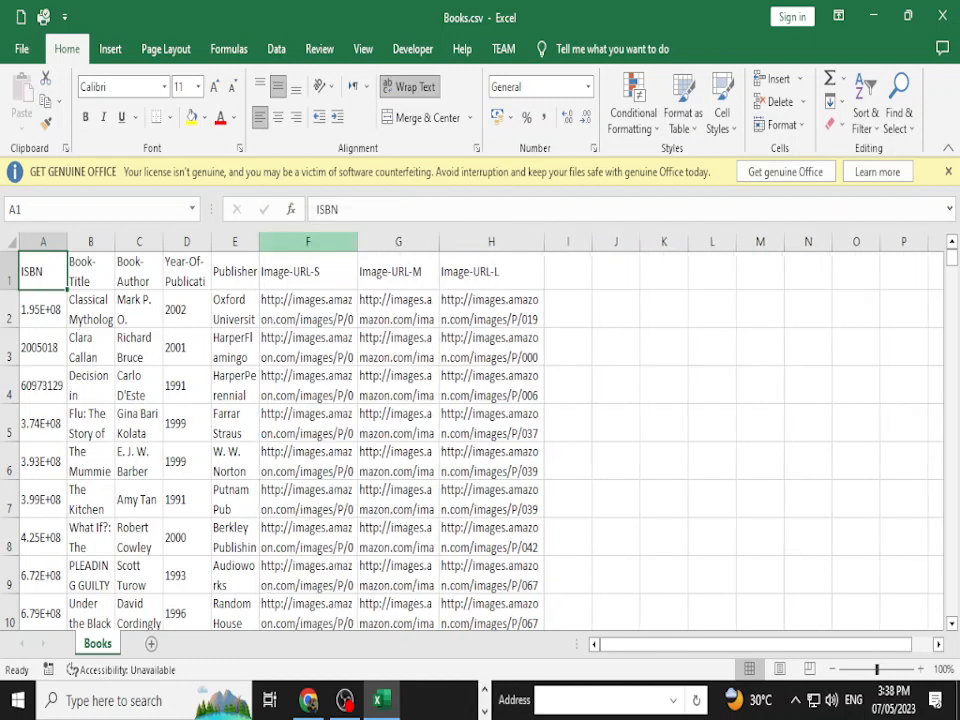
left_click_drag(259, 241, 307, 241)
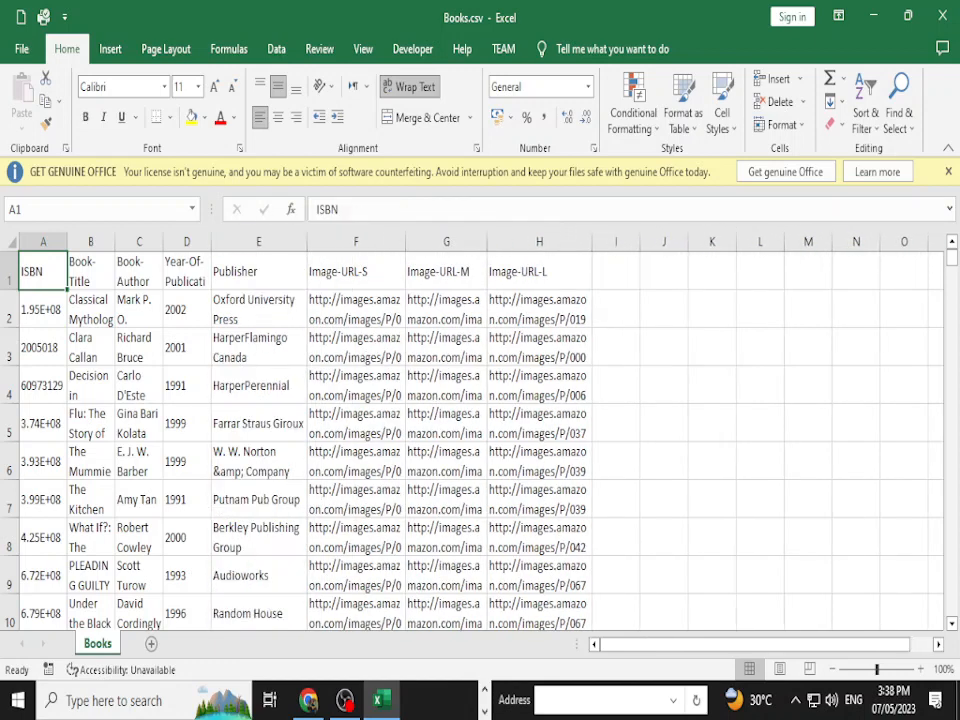
left_click_drag(211, 241, 260, 241)
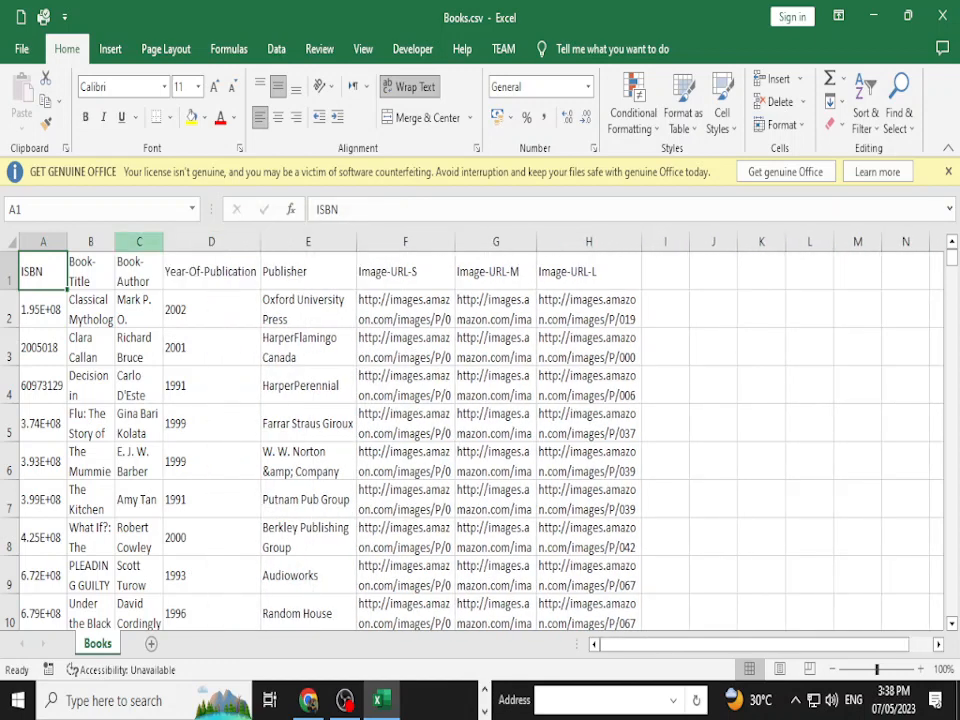
left_click_drag(163, 241, 206, 241)
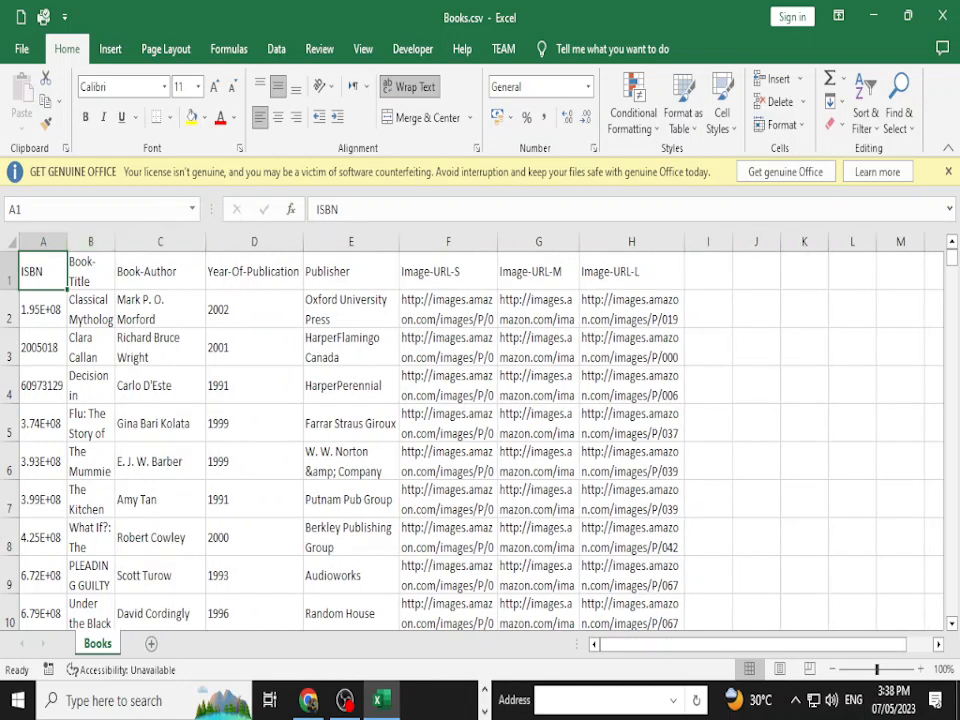
left_click_drag(115, 241, 161, 241)
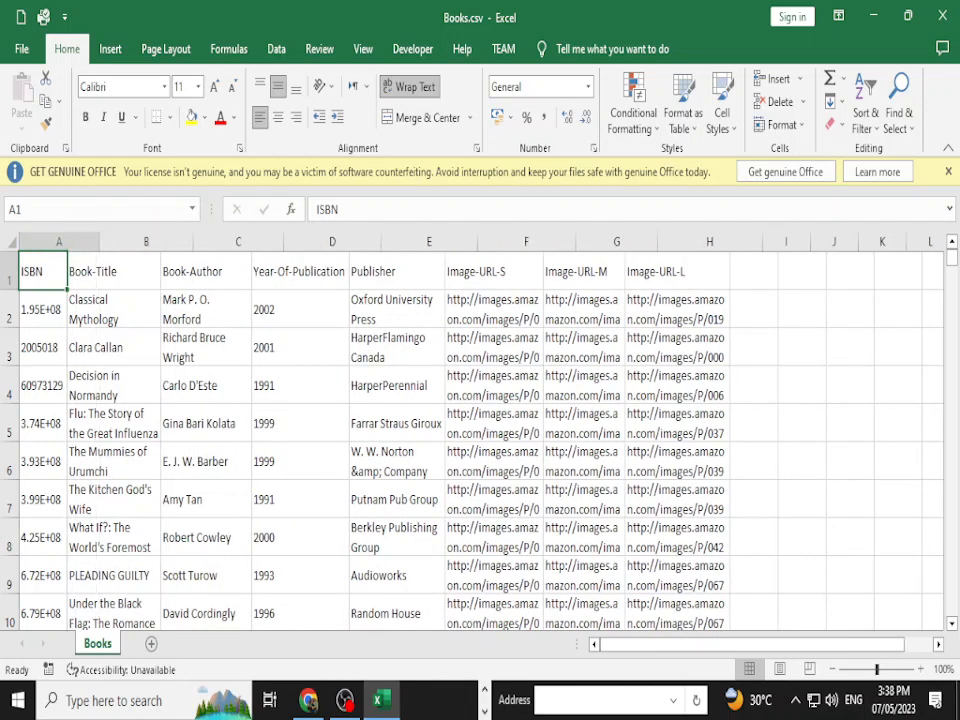
left_click(709, 423)
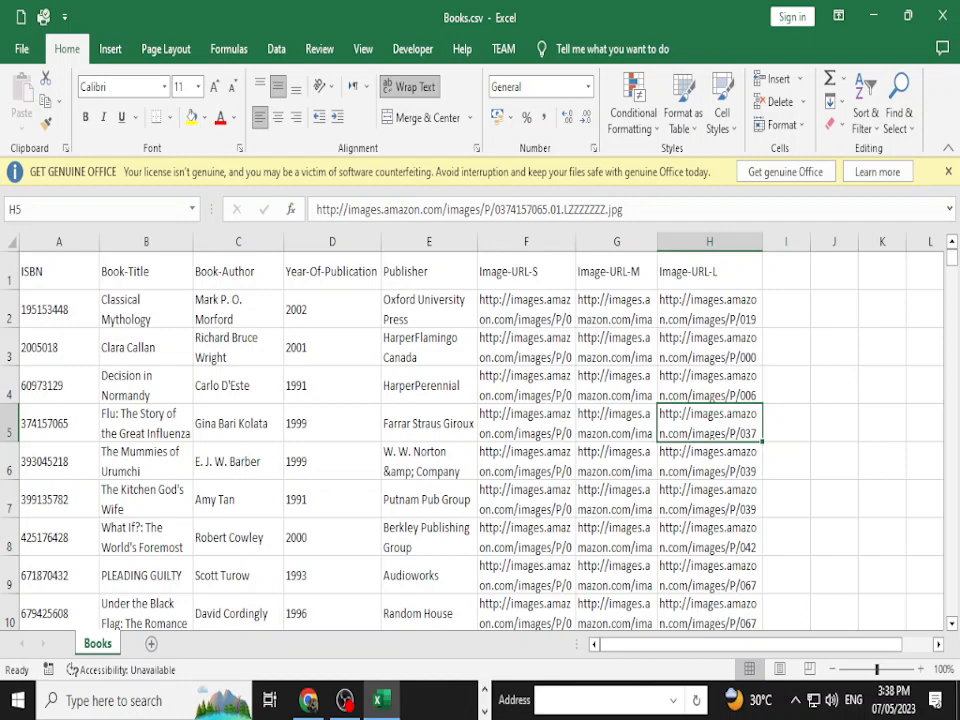
Widen the Image-URL-S, Image-URL-M and Image-URL-L columns further and move through the cells of row 4.
left_click_drag(657, 241, 668, 241)
left_click_drag(772, 241, 793, 241)
left_click_drag(576, 241, 590, 241)
left_click(533, 385)
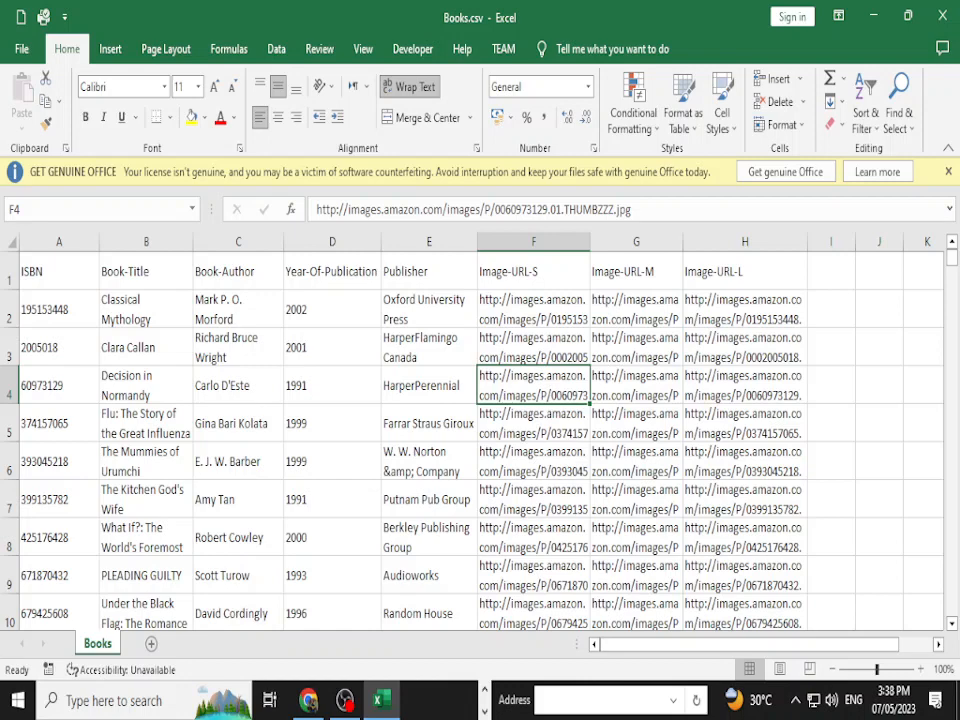
key("Right")
key("Right")
key("Right")
key("Right")
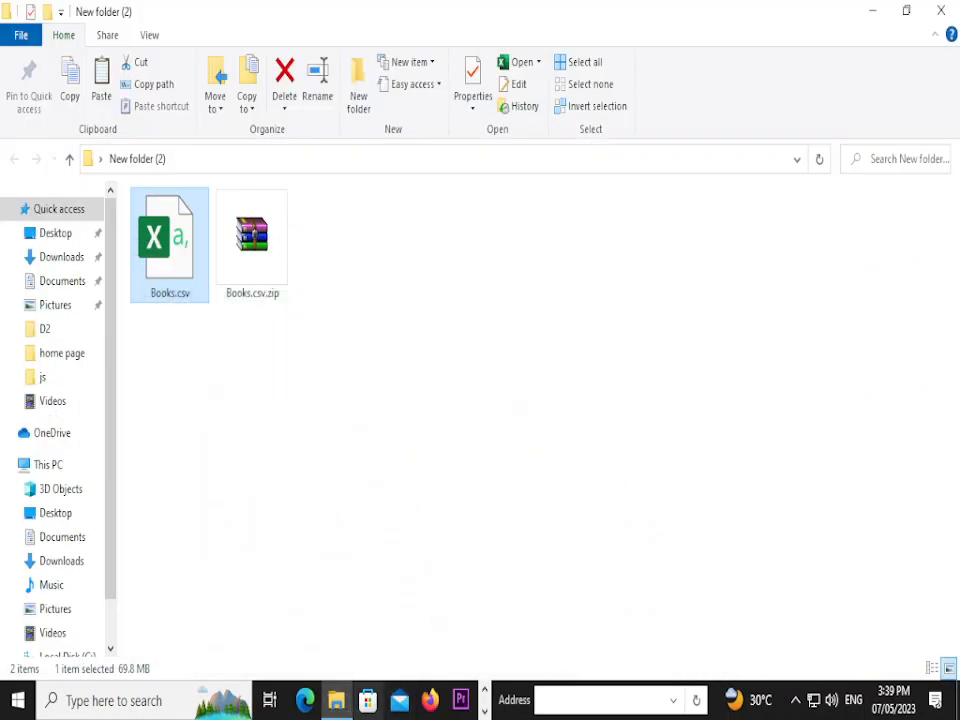
Show the desktop and switch to the Chrome window with Kaggle's Book Recommendation Dataset page.
key("super+d")
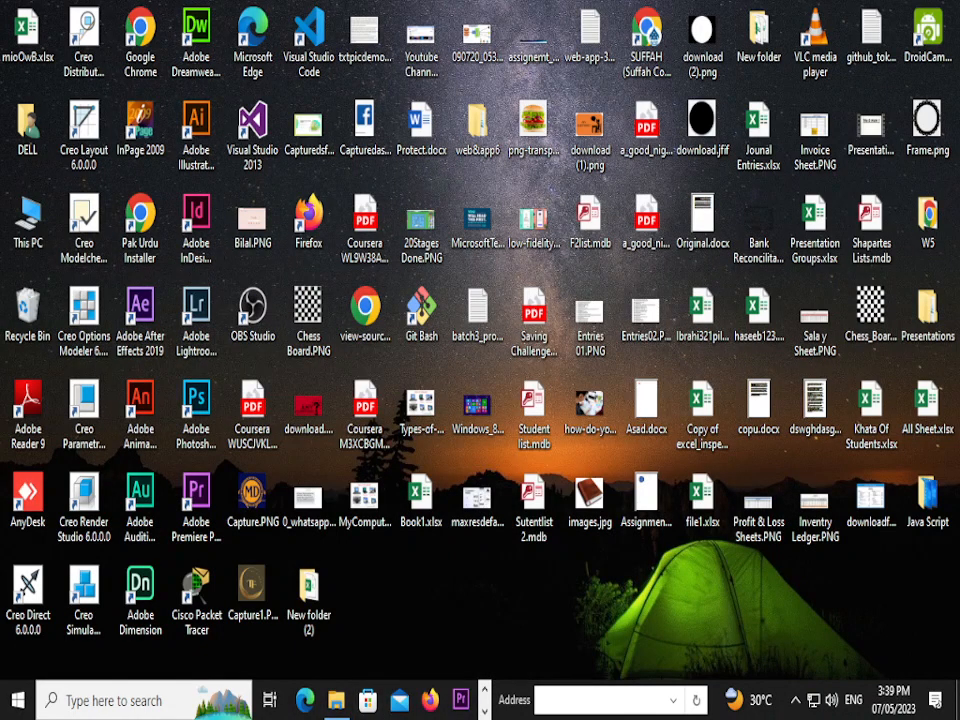
key("alt+Tab")
key("alt+Tab")
key("alt+Tab")
key("alt+Tab")
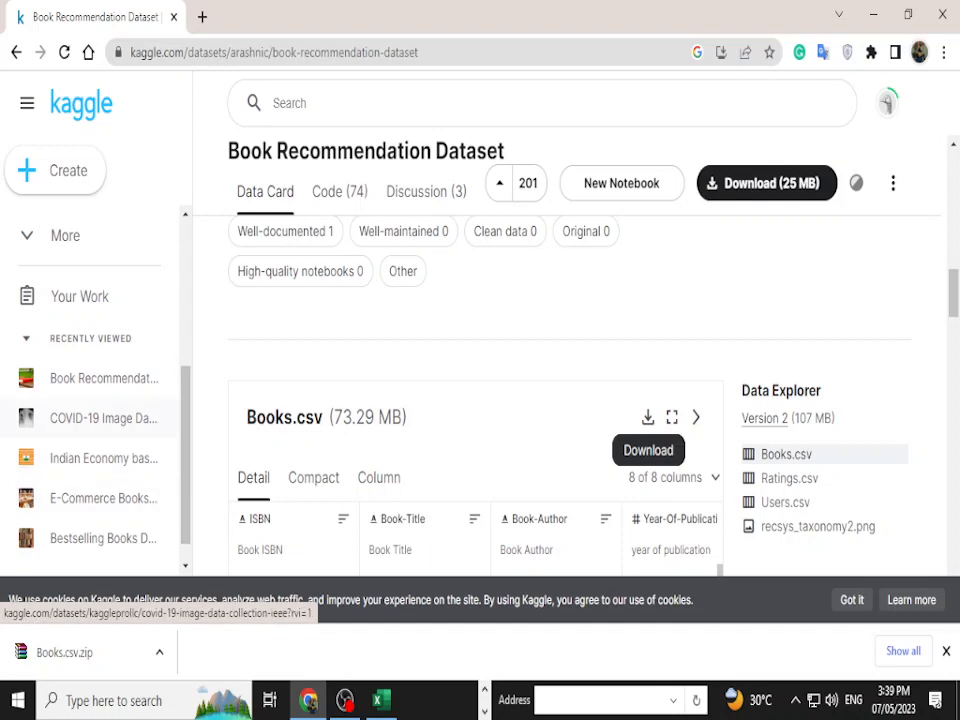
Open the recently viewed Bestselling Books Dataset and examine its content description.
scroll(100, 505, "down", 1)
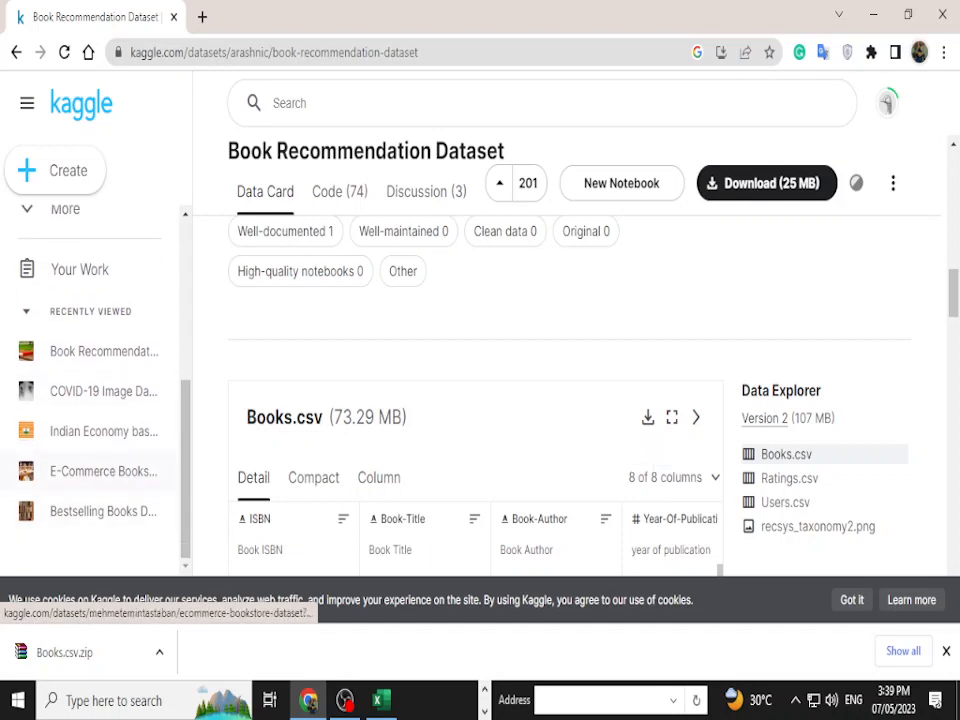
left_click(100, 511)
scroll(480, 400, "down", 5)
scroll(470, 400, "up", 3)
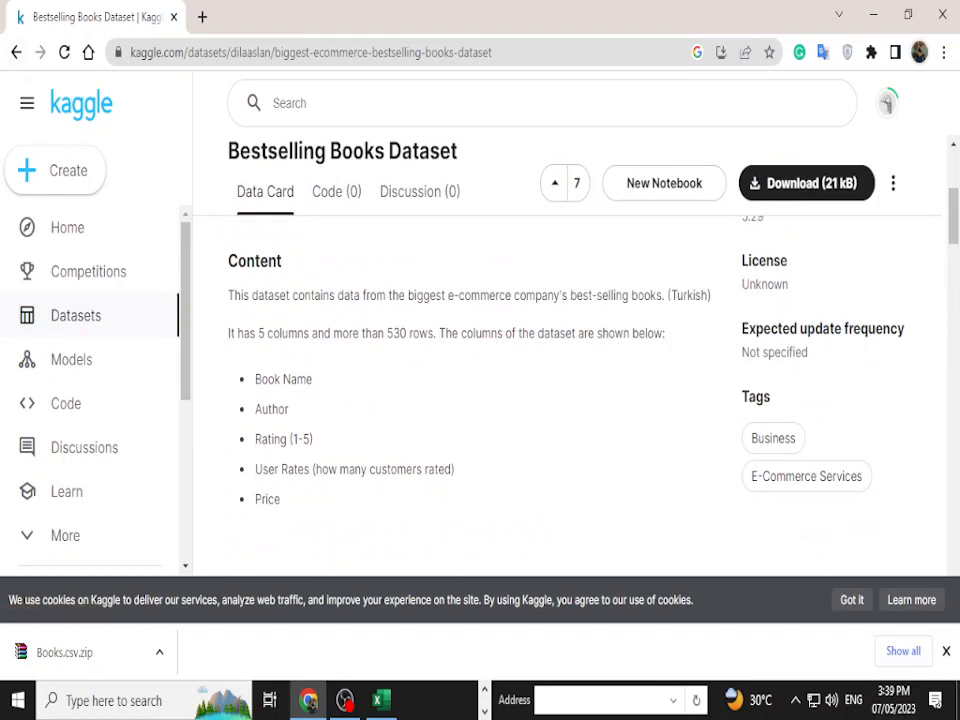
scroll(100, 488, "down", 3)
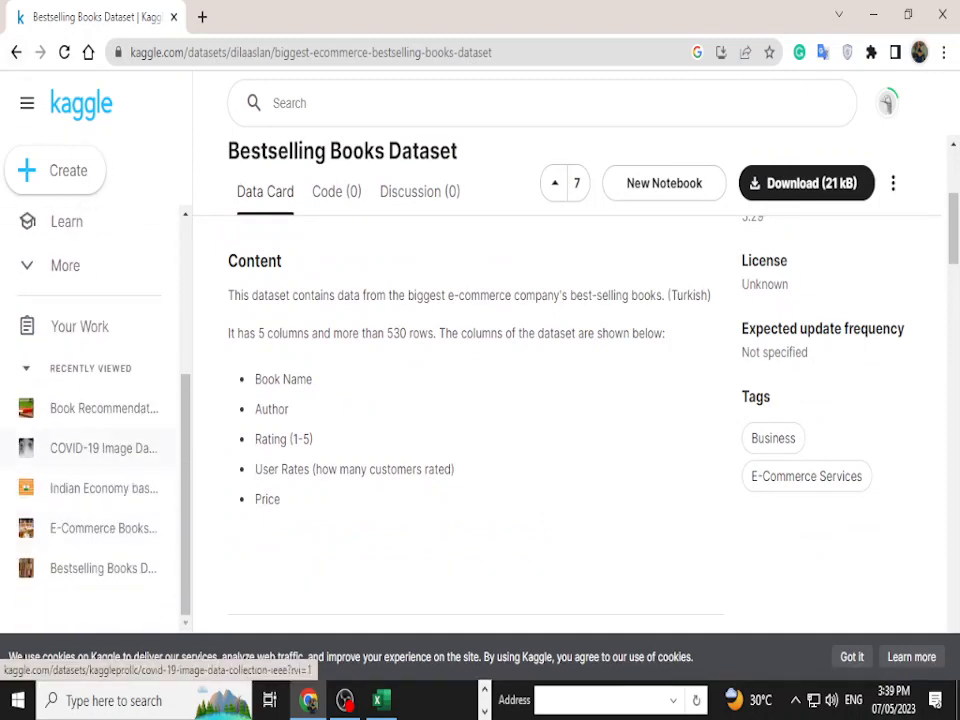
Collapse the recently viewed list, open Kaggle's Datasets page and browse the dataset categories.
left_click(90, 368)
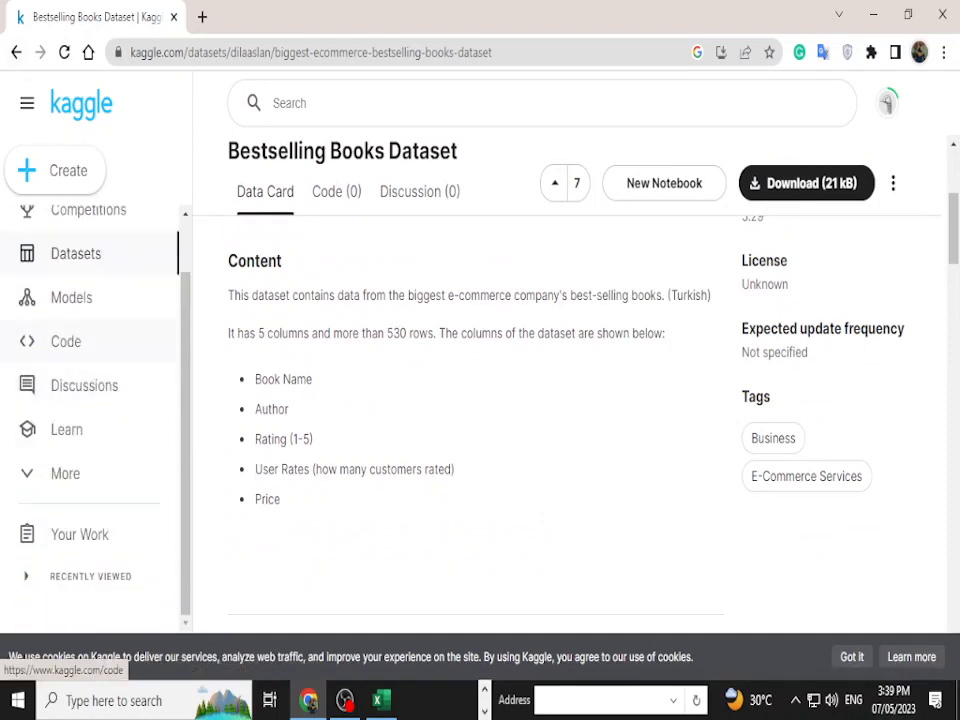
scroll(70, 350, "up", 1)
left_click(75, 315)
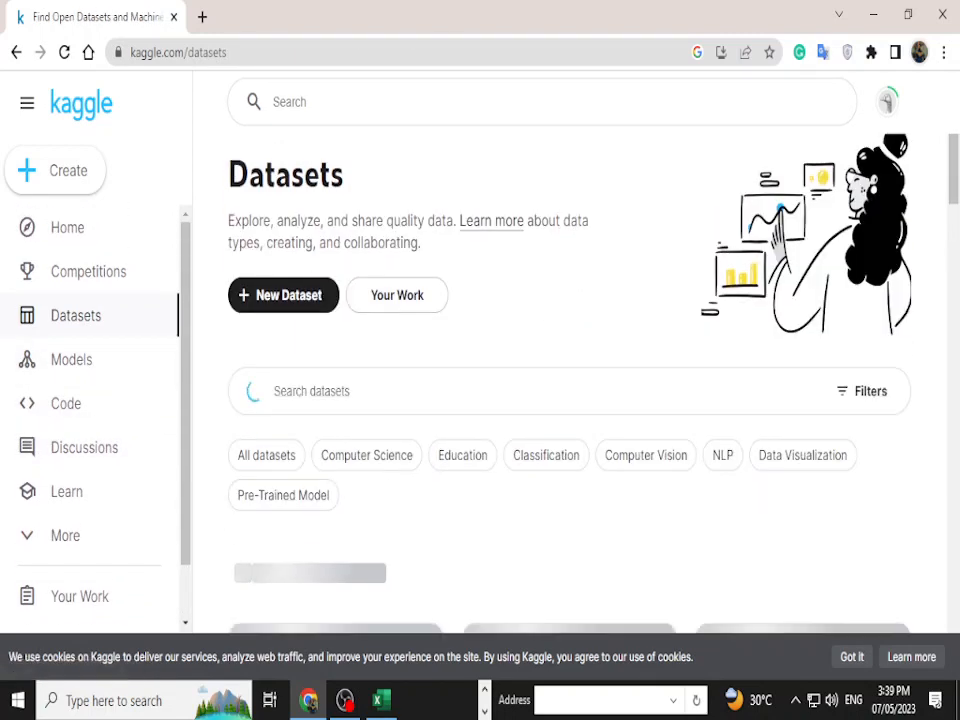
scroll(570, 400, "down", 10)
scroll(570, 400, "down", 5)
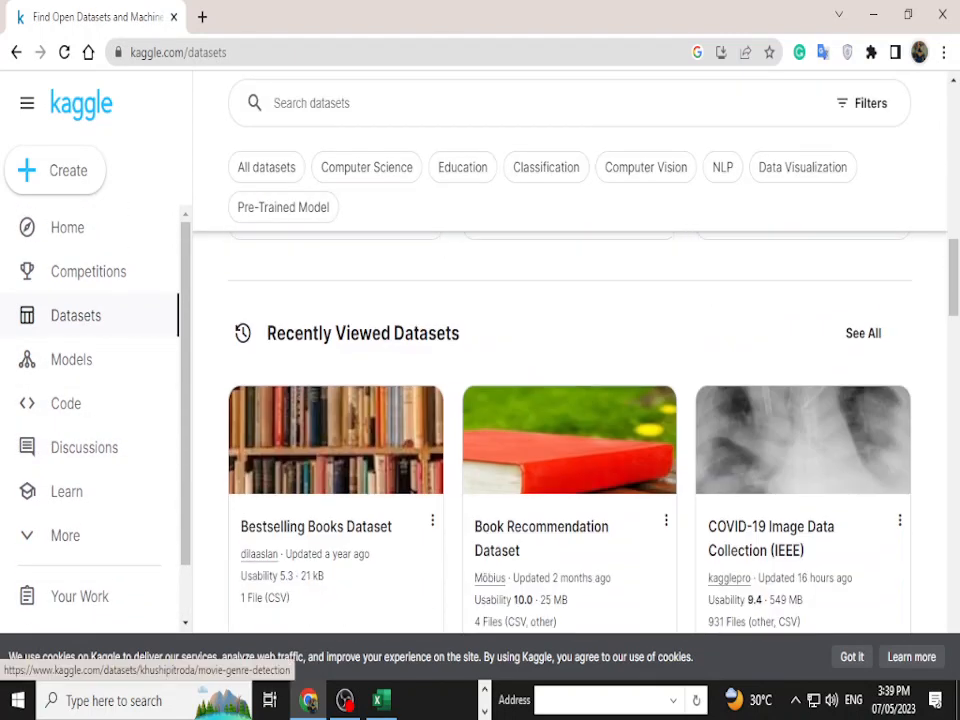
scroll(450, 300, "down", 8)
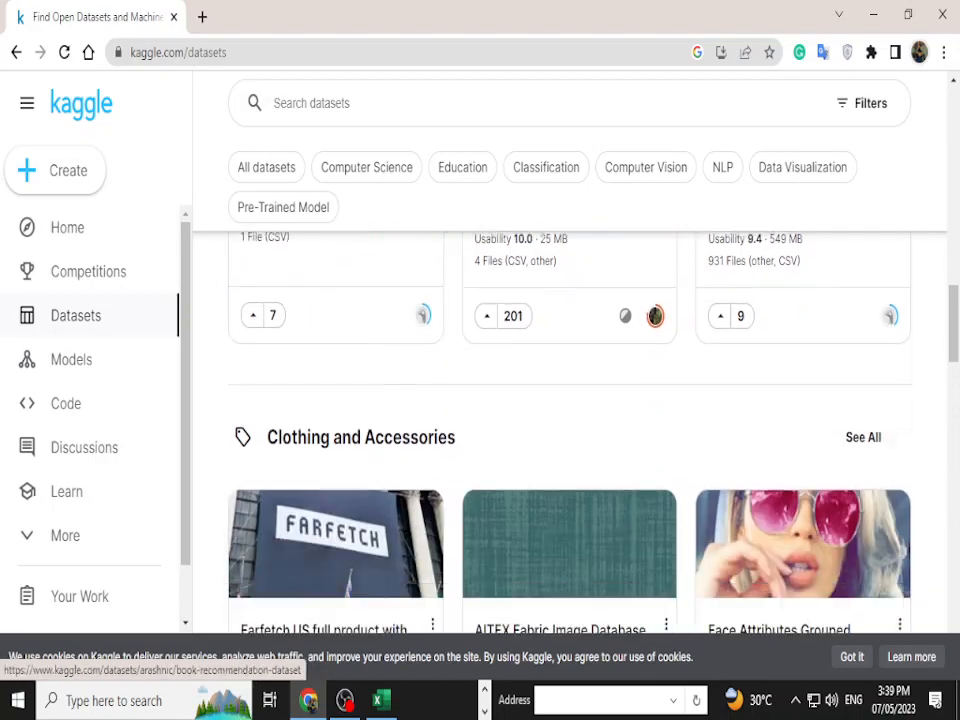
scroll(570, 400, "down", 10)
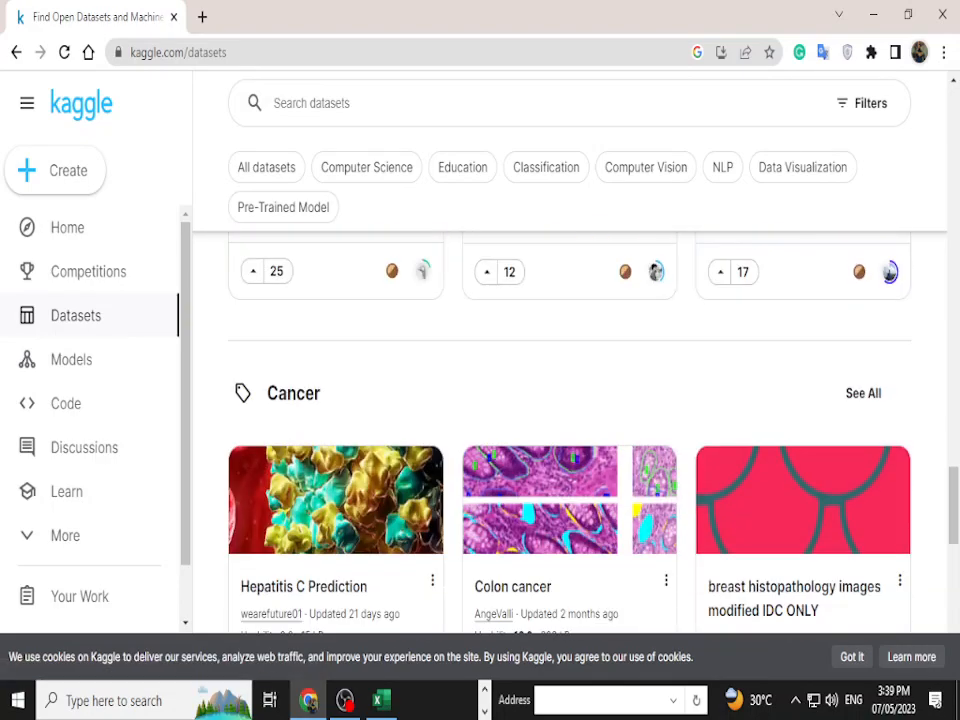
scroll(570, 400, "up", 6)
scroll(570, 400, "up", 10)
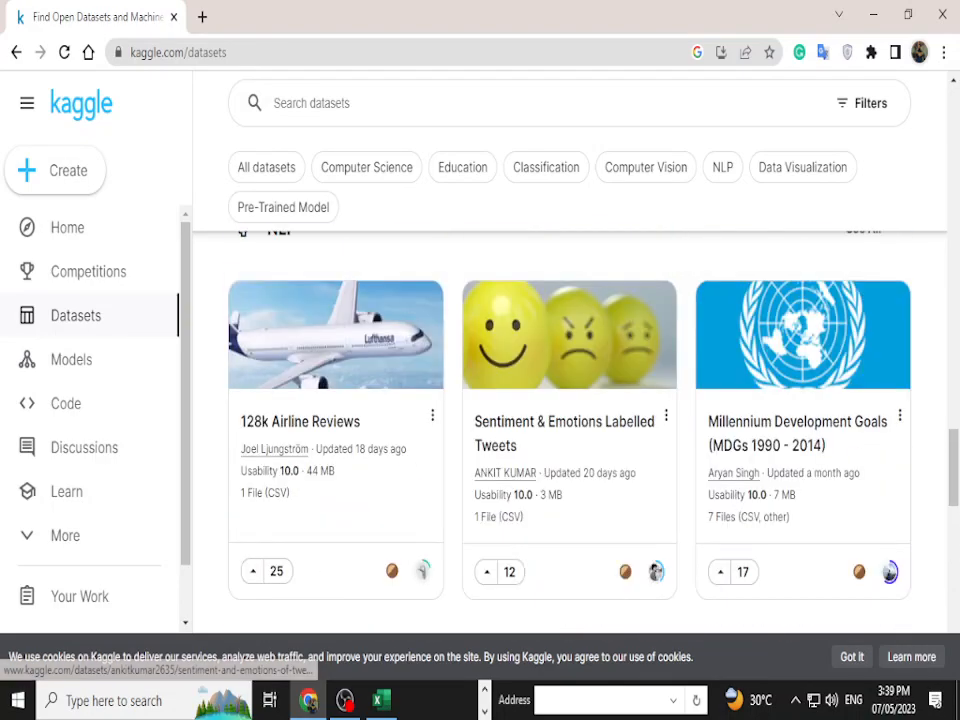
scroll(570, 400, "up", 5)
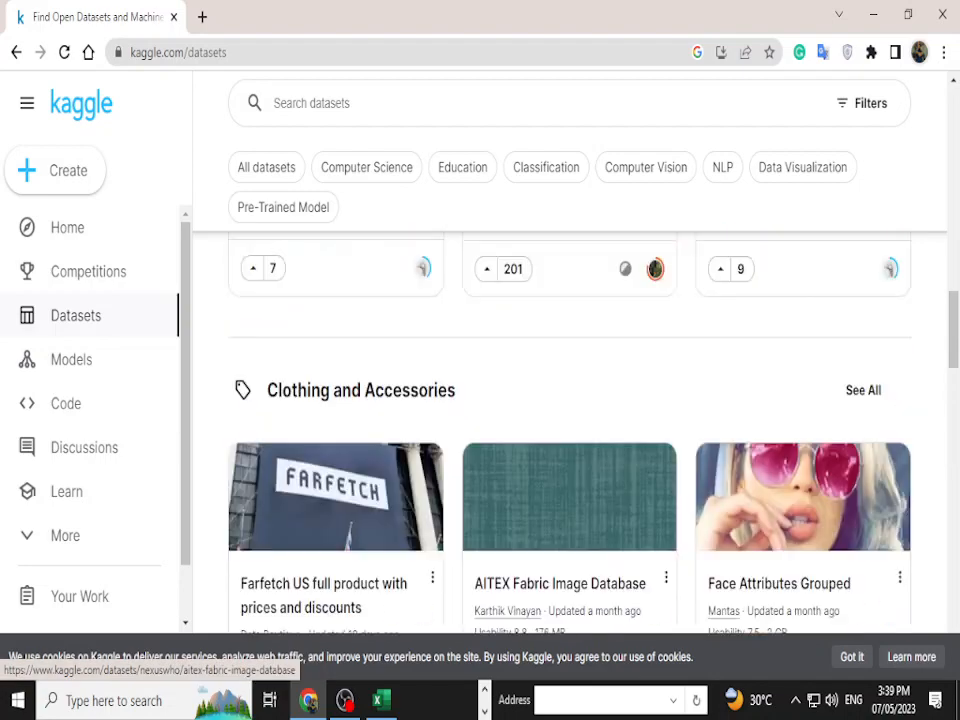
Open the recently viewed Book Recommendation Dataset and examine its feedback section and Books.csv data preview.
left_click(560, 440)
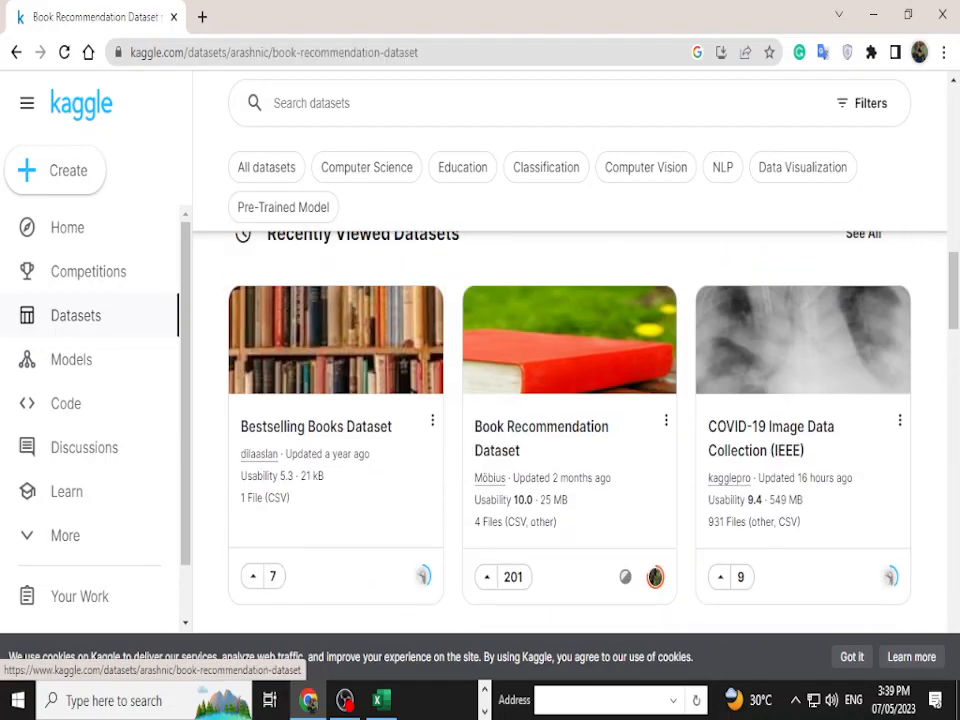
scroll(560, 440, "down", 10)
scroll(475, 420, "down", 10)
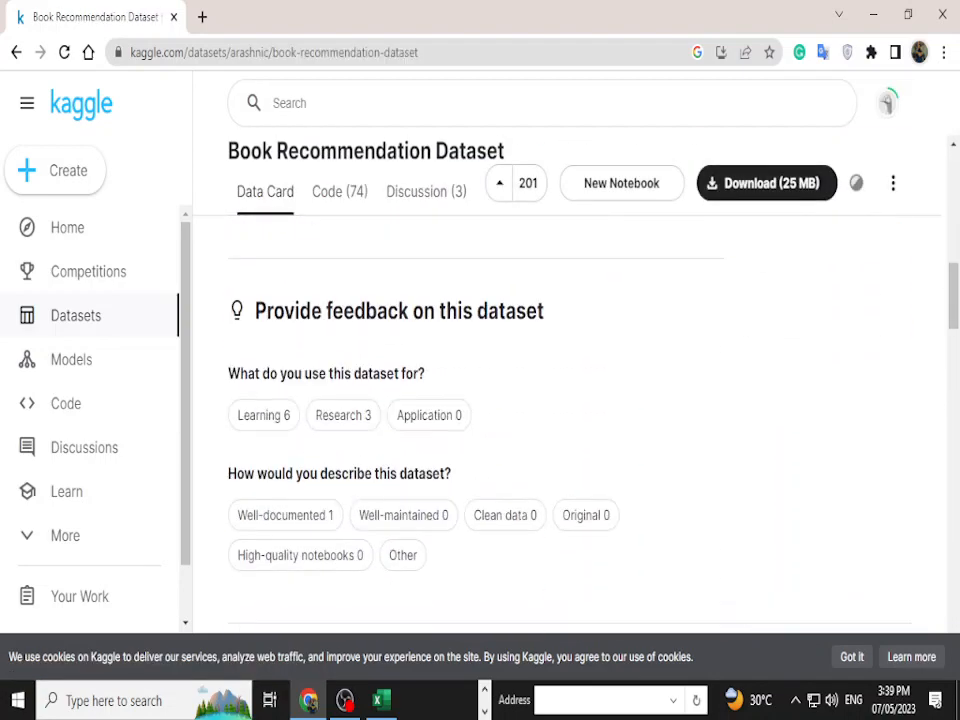
scroll(475, 420, "up", 4)
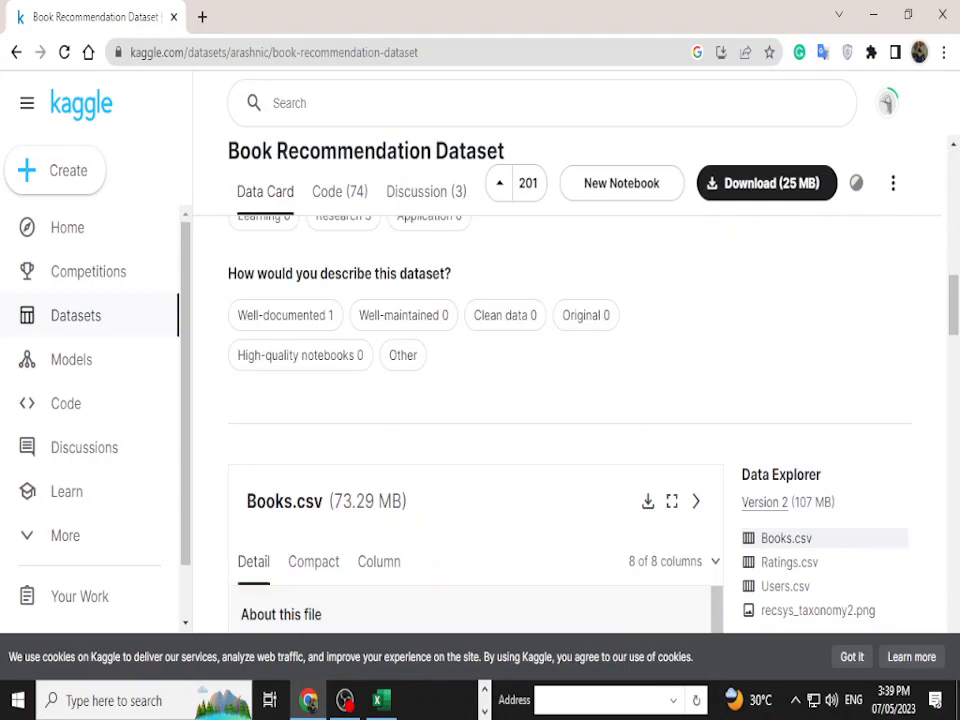
scroll(475, 420, "down", 8)
scroll(475, 420, "up", 3)
Return to Kaggle's Datasets page and open the recently viewed Bestselling Books Dataset.
key("alt+Left")
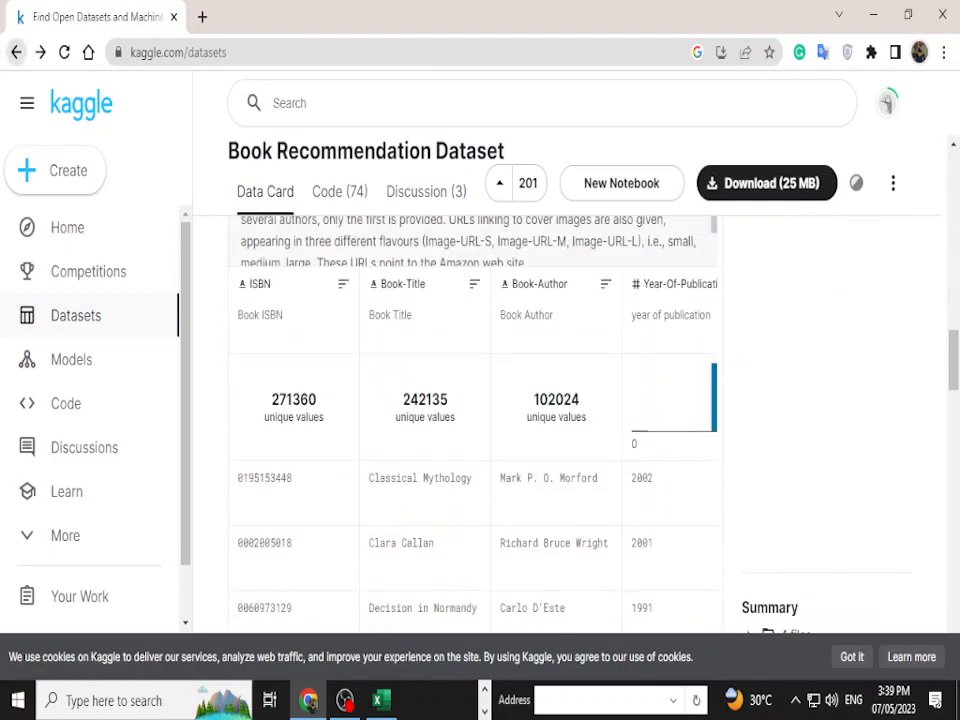
scroll(335, 420, "down", 3)
scroll(570, 420, "down", 9)
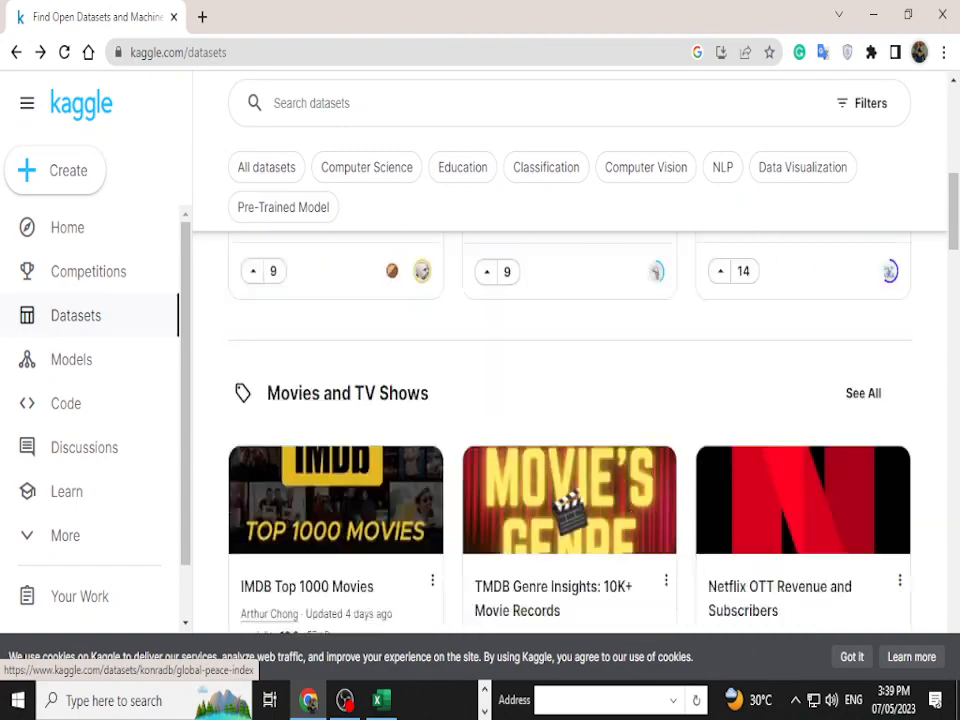
scroll(570, 420, "down", 1)
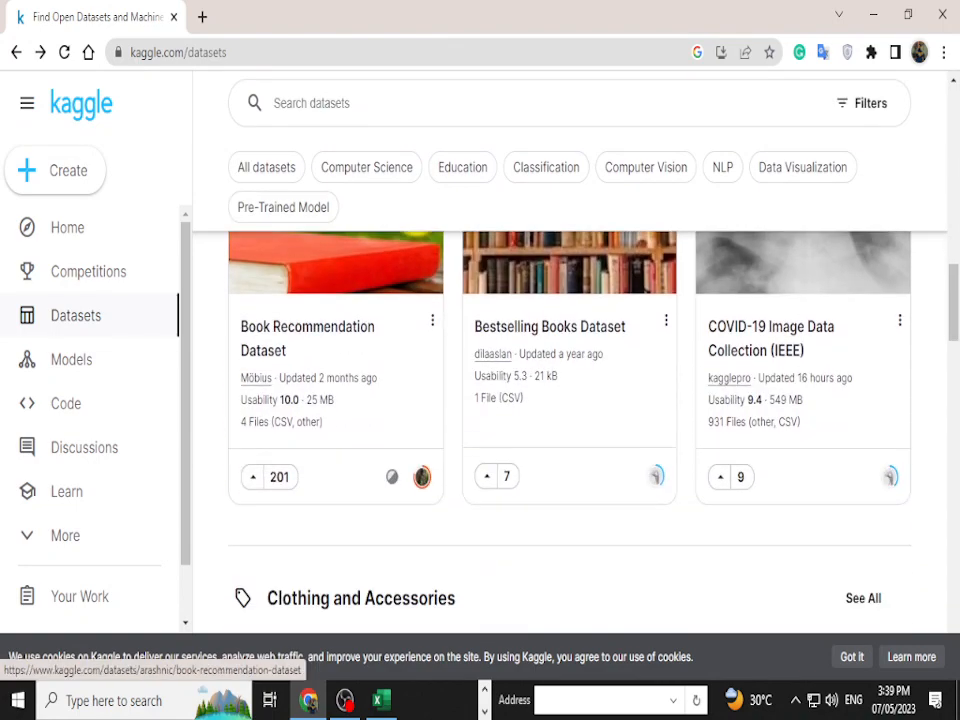
left_click(569, 380)
Review the Bestselling Books column list and data preview, and download biggest_ecommerce_books_data.csv.
scroll(569, 380, "down", 4)
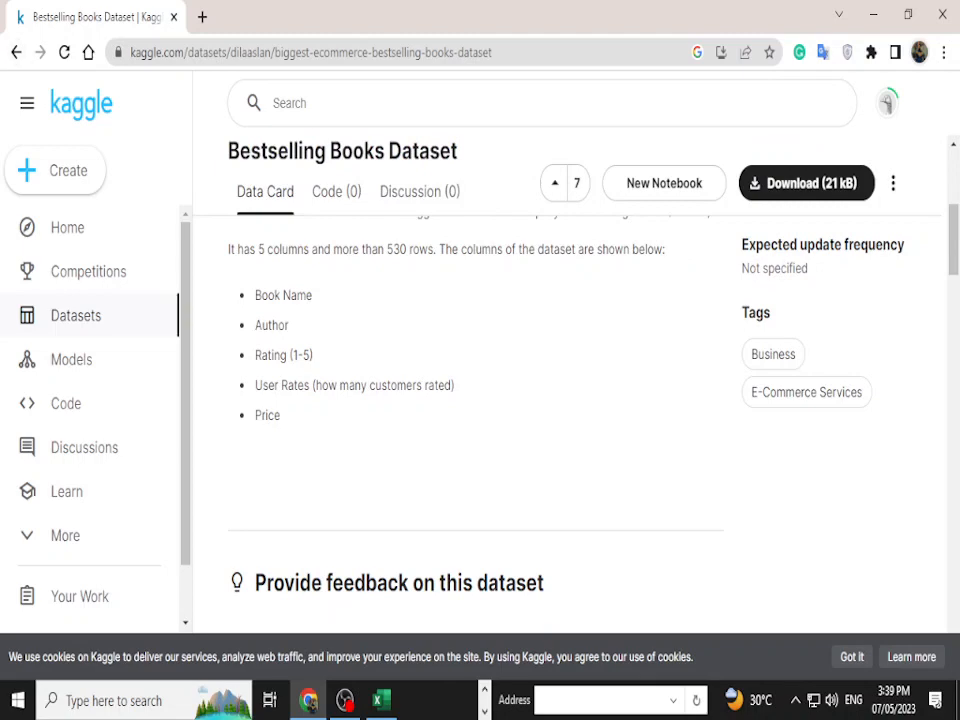
scroll(475, 420, "down", 8)
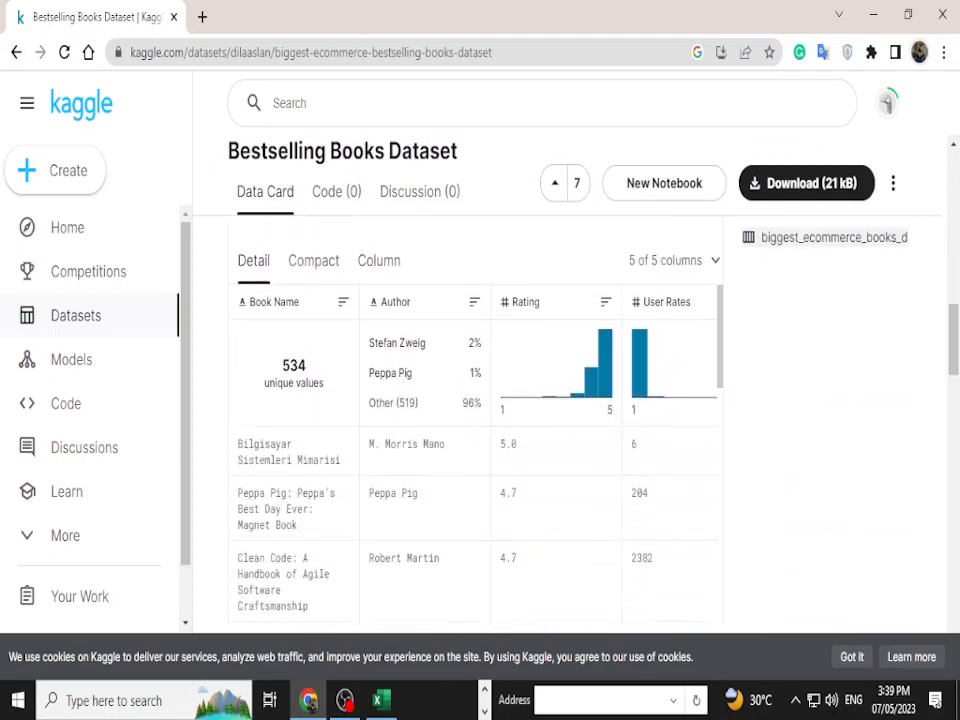
scroll(475, 450, "down", 2)
scroll(475, 450, "up", 5)
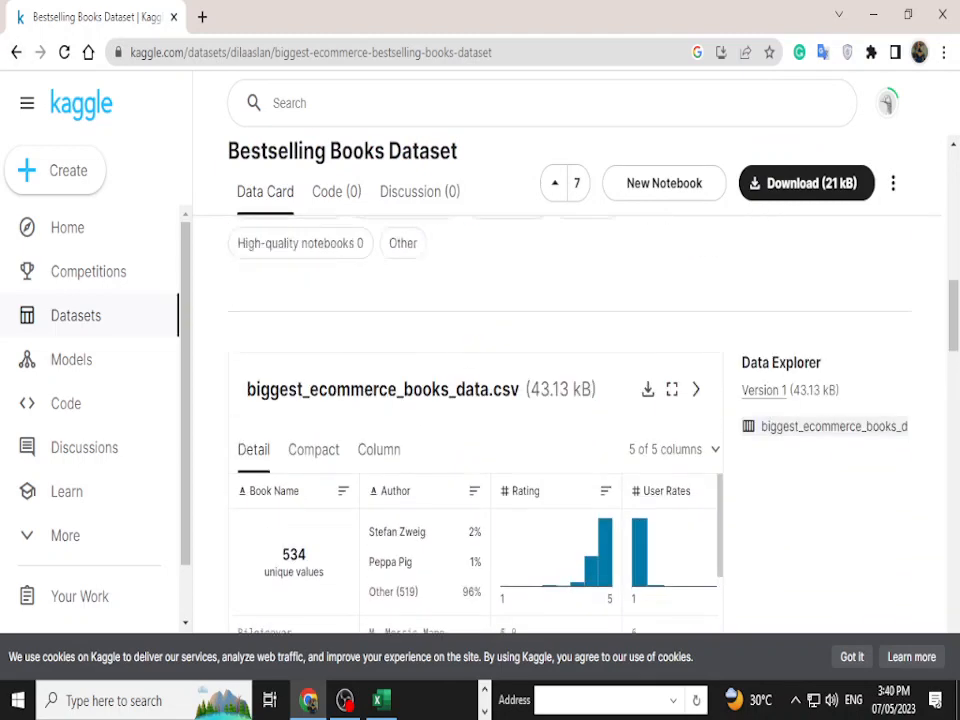
left_click(648, 473)
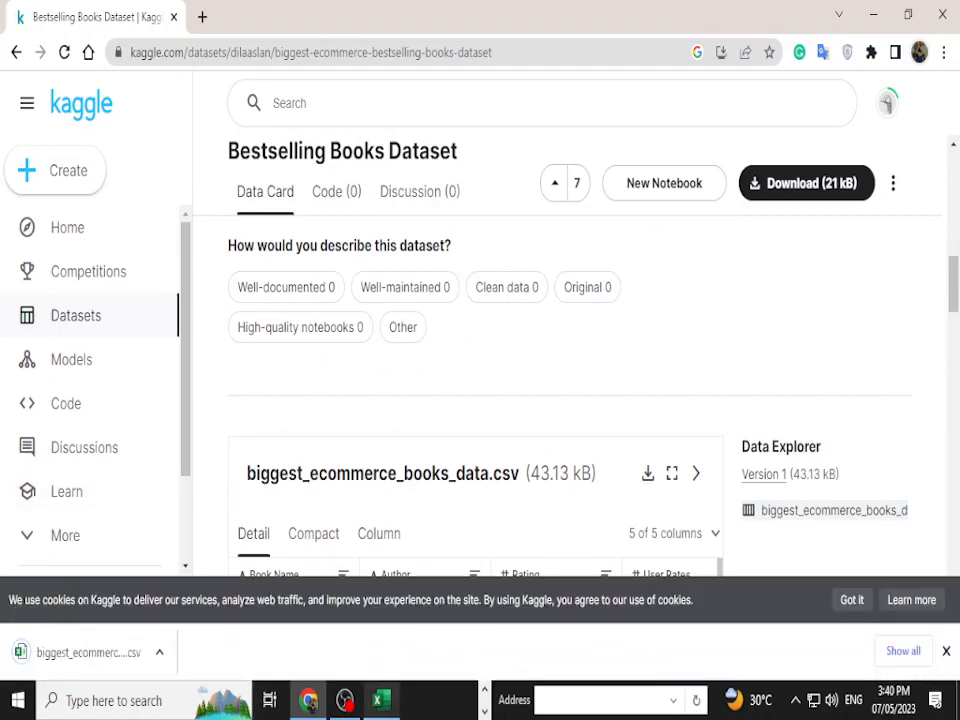
Switch to Books.csv in Excel and format the full data range A1:H271361 as a table with headers, using the light blue style with a solid header row.
left_click(380, 700)
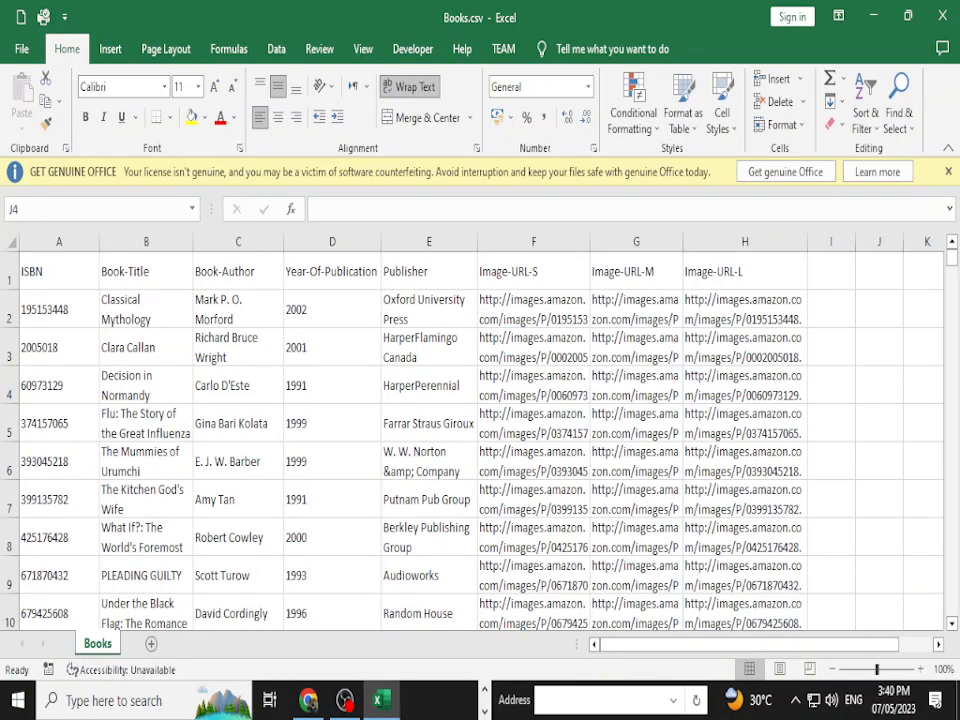
left_click(58, 271)
left_click(533, 347)
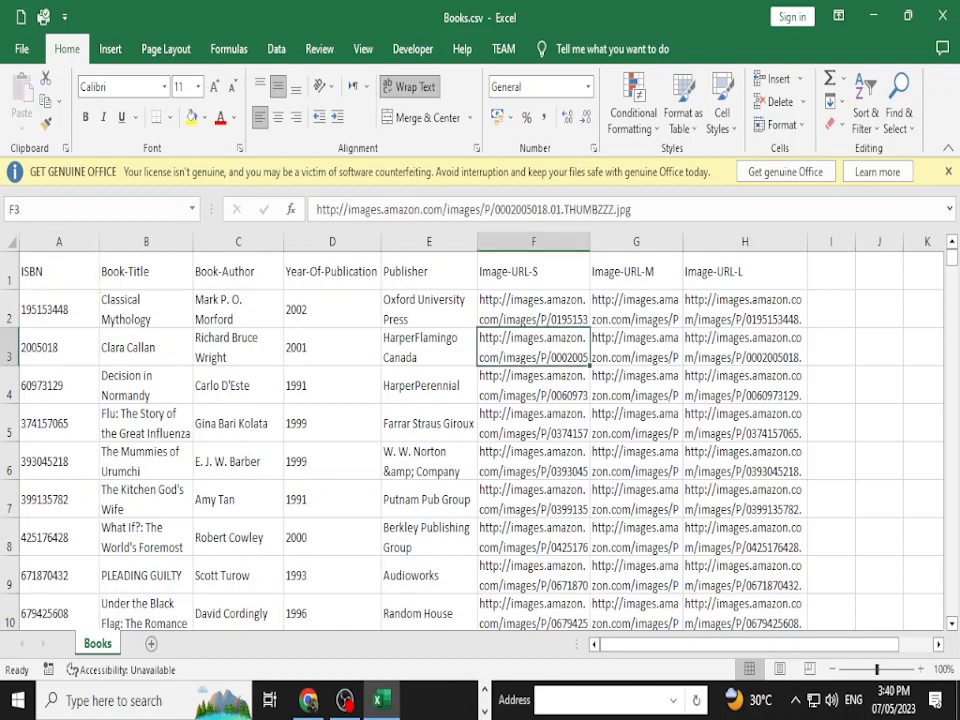
left_click(58, 271)
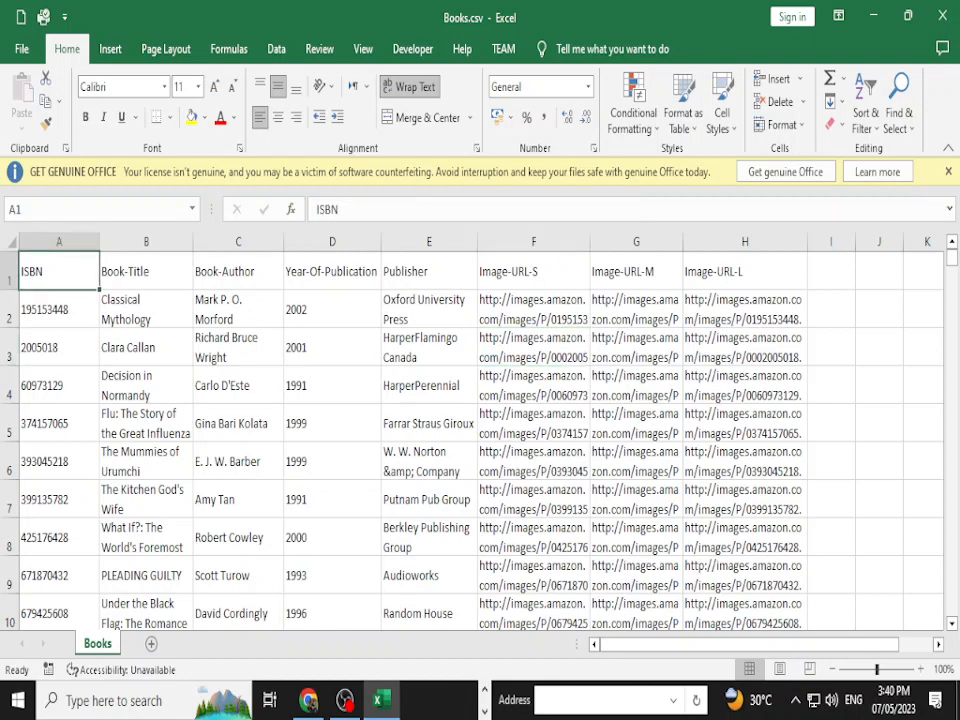
key("ctrl+shift+End")
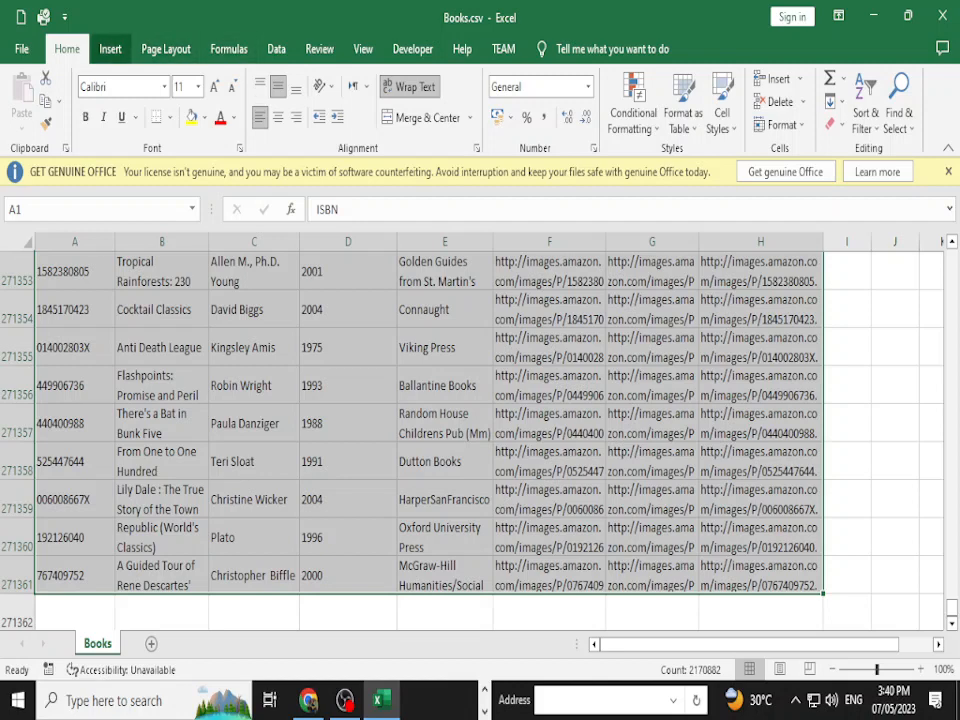
left_click(110, 49)
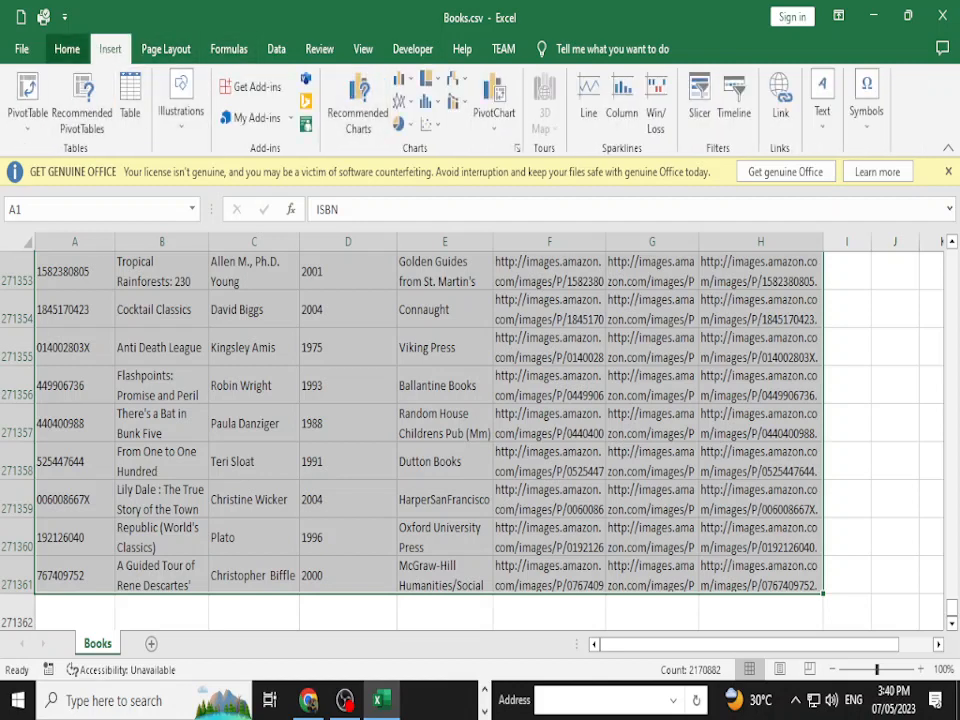
left_click(67, 49)
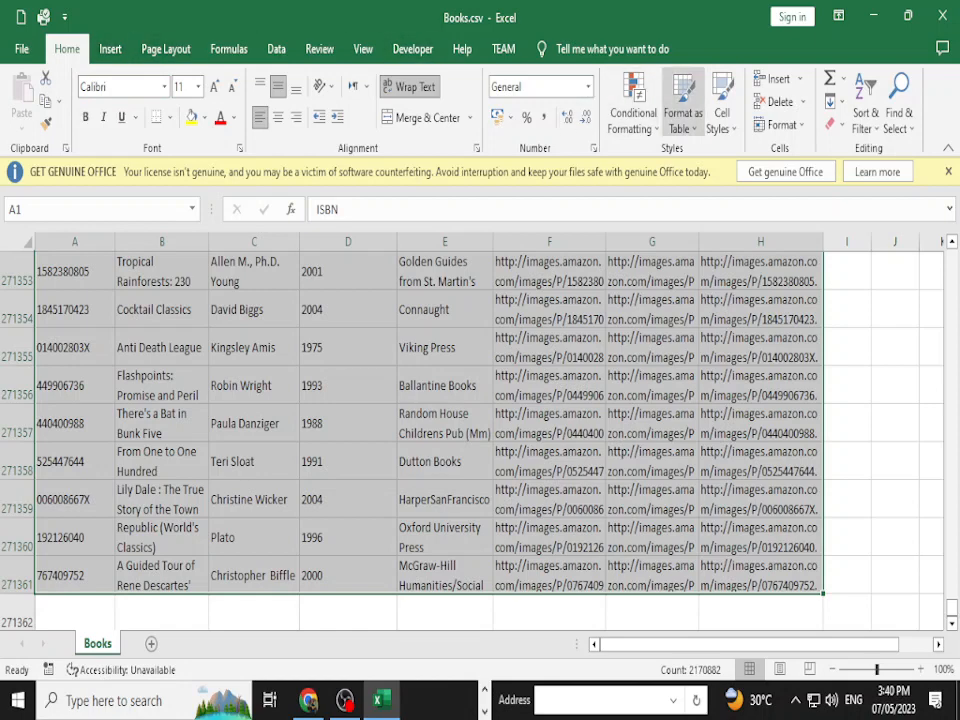
left_click(683, 108)
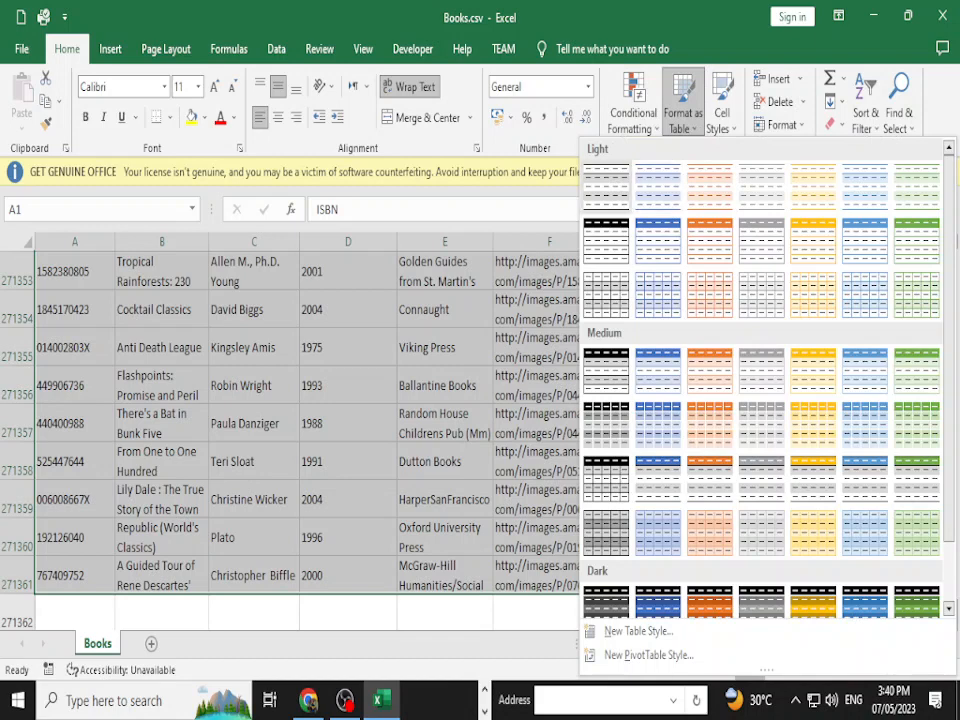
left_click(658, 240)
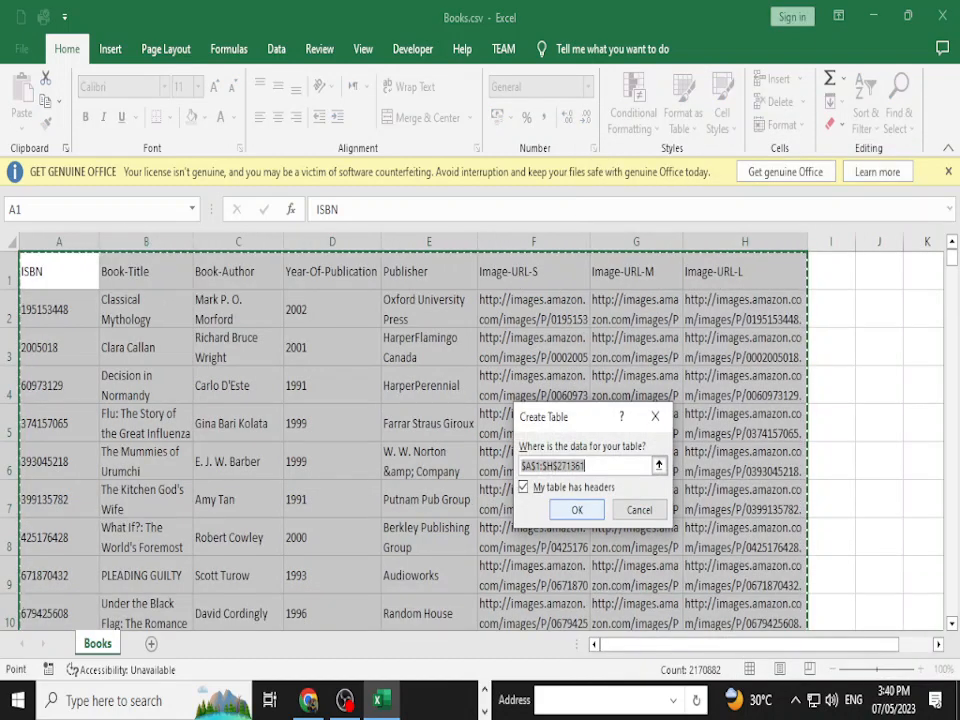
key("Return")
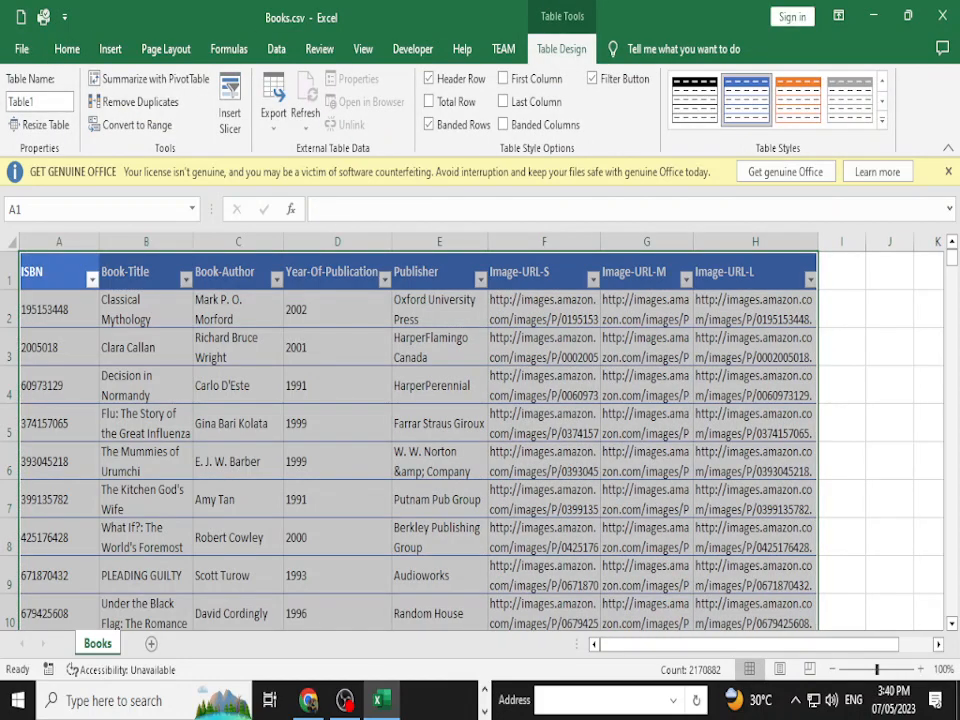
left_click(889, 385)
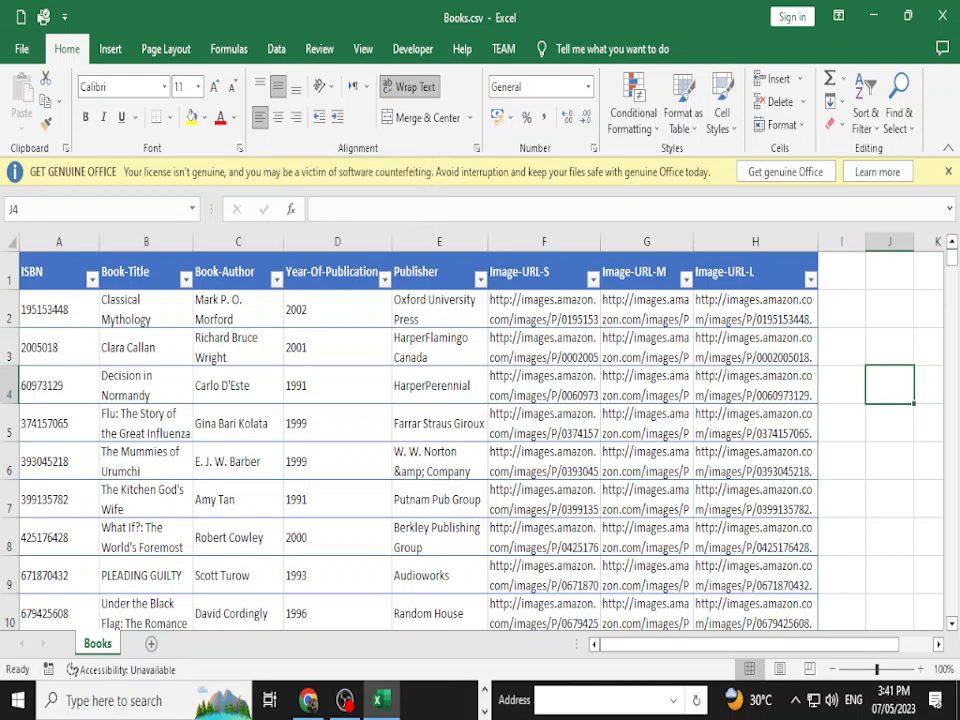
Look over the formatted table, checking the Book-Title column, the rows further down and the Publisher header.
left_click(145, 308)
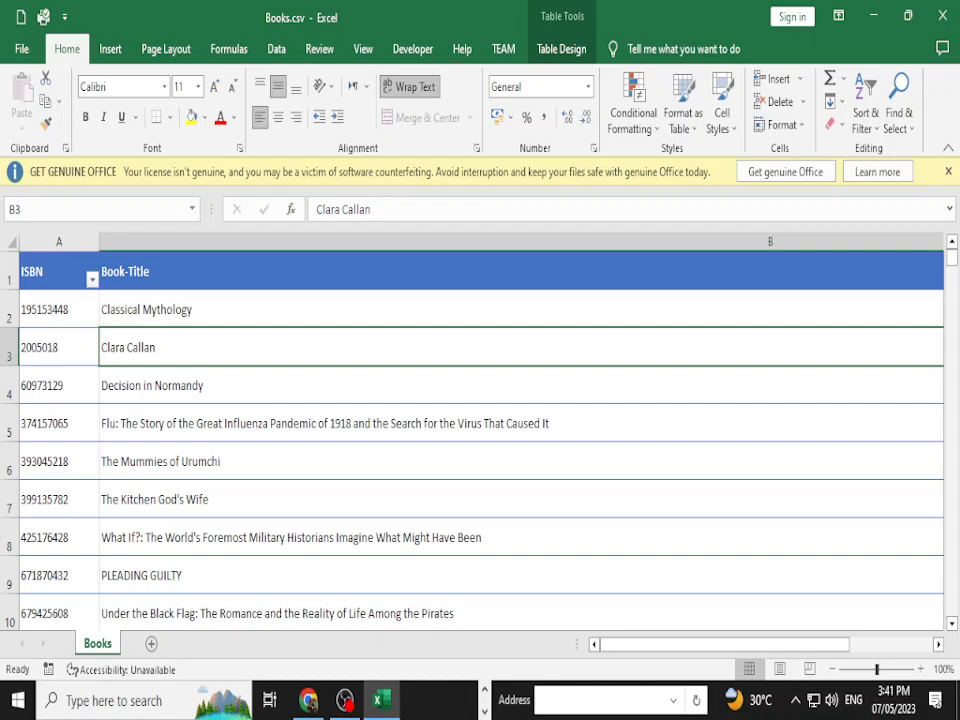
mouse_move(724, 644)
left_mouse_down()
mouse_move(805, 644)
mouse_move(720, 644)
mouse_move(728, 644)
left_mouse_up()
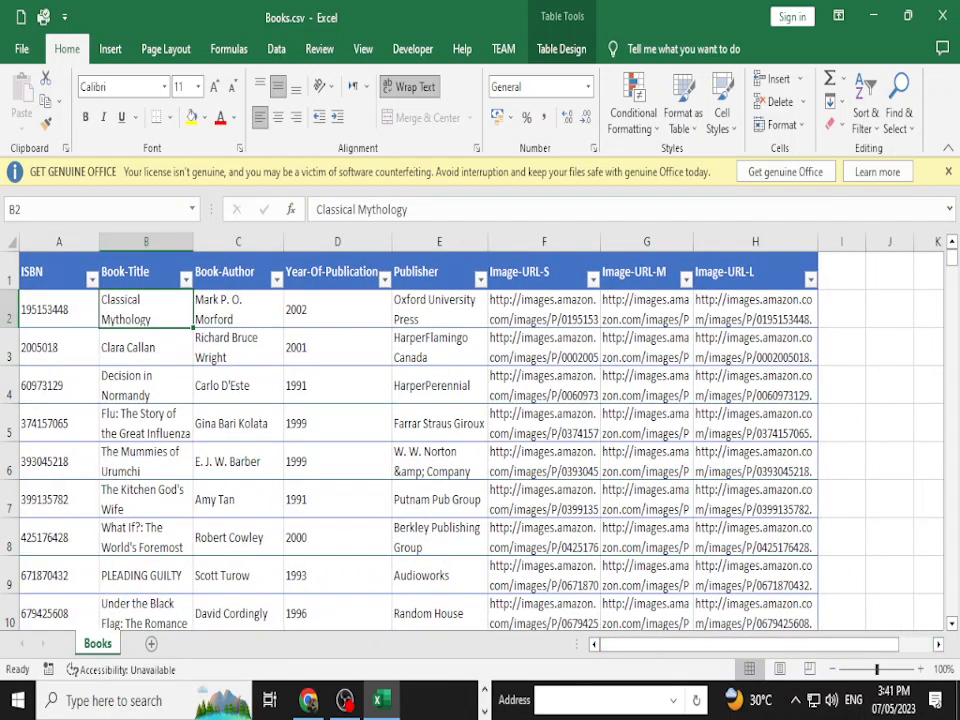
scroll(441, 353, "down", 2)
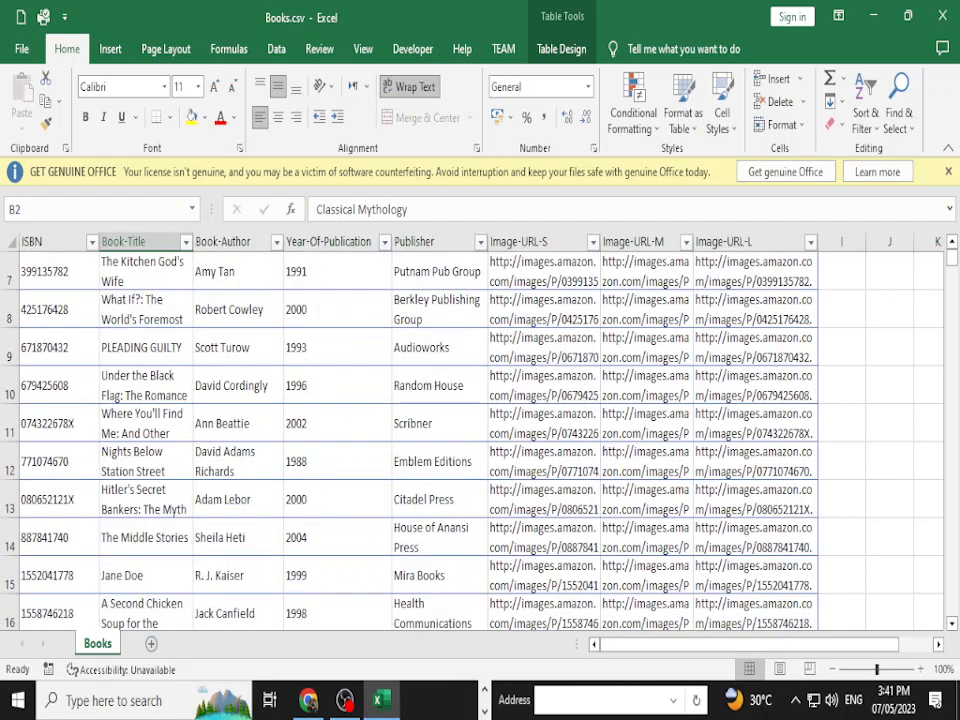
scroll(441, 353, "up", 2)
left_click(434, 271)
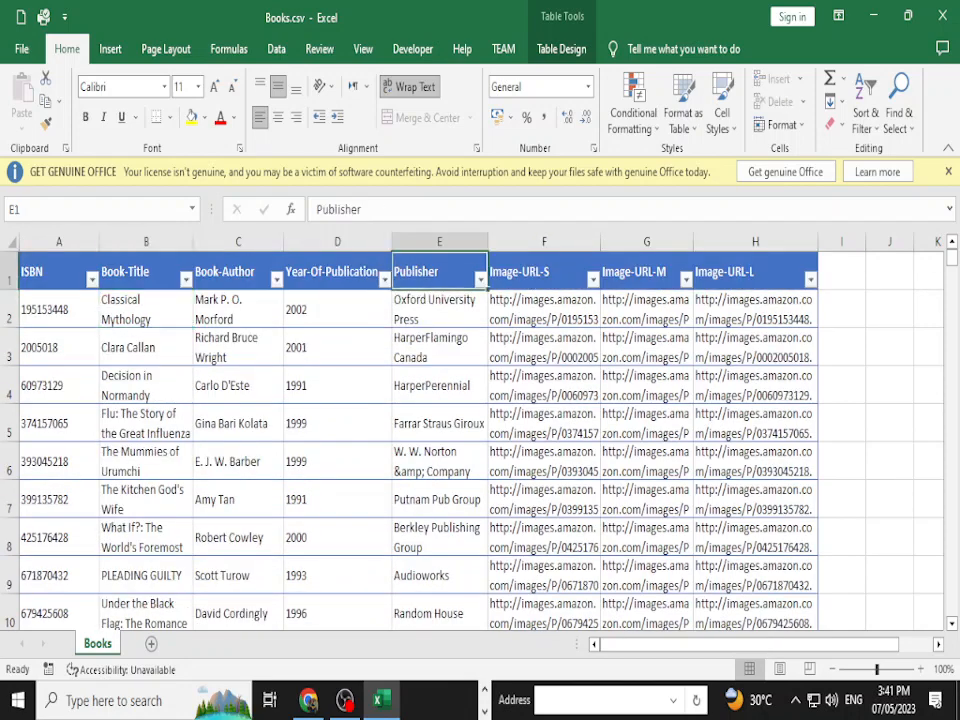
Examine the list of values in the Year-Of-Publication column filter from beginning to end, without applying a filter.
left_click(384, 279)
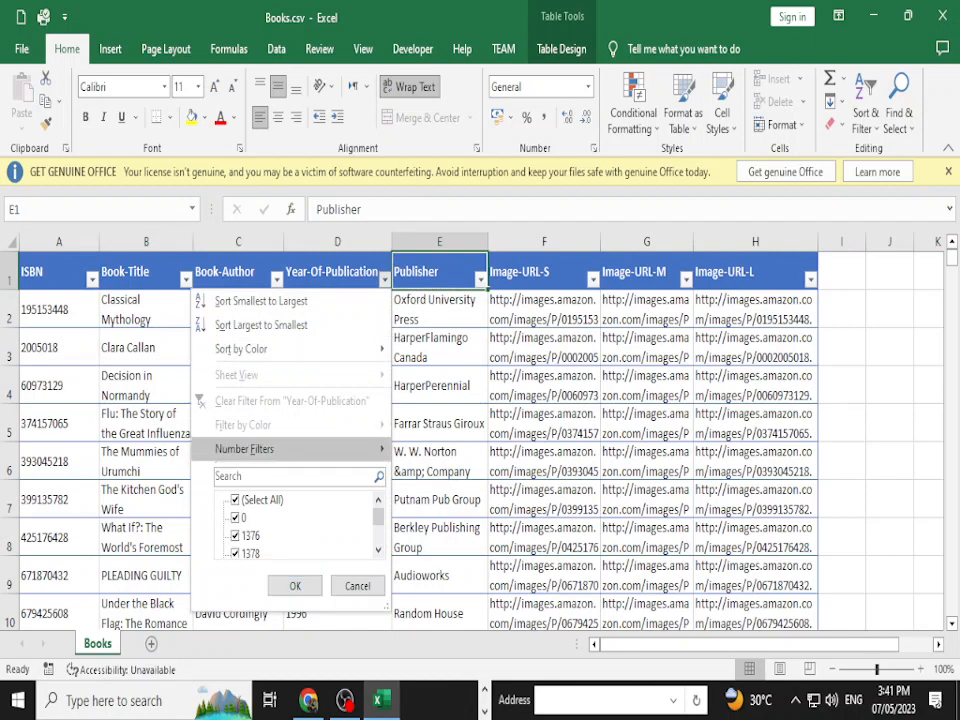
key("Escape")
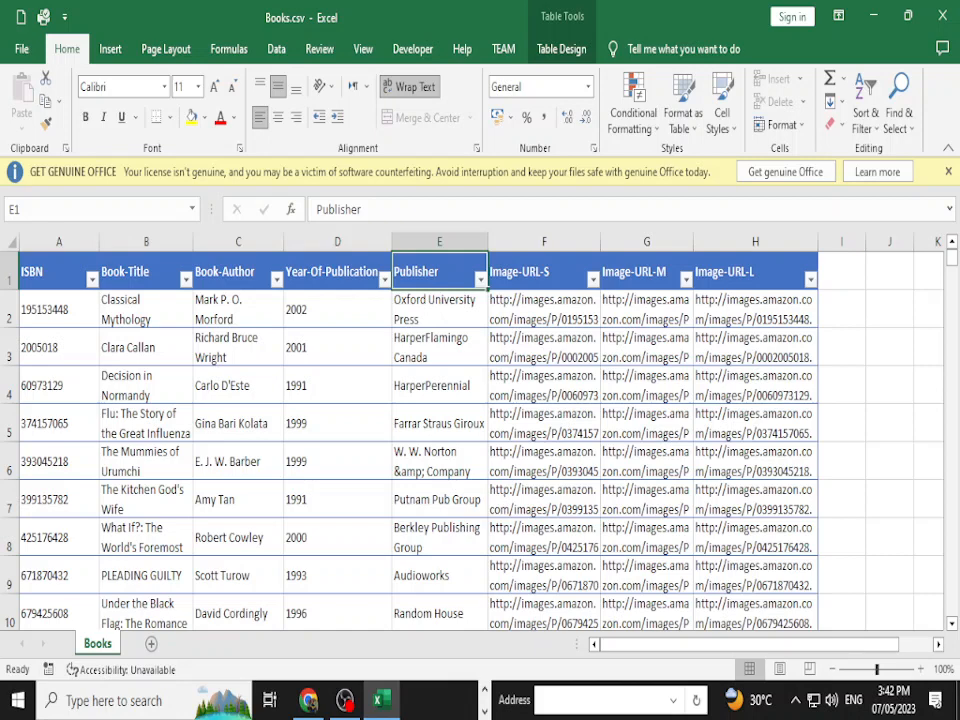
left_click(384, 279)
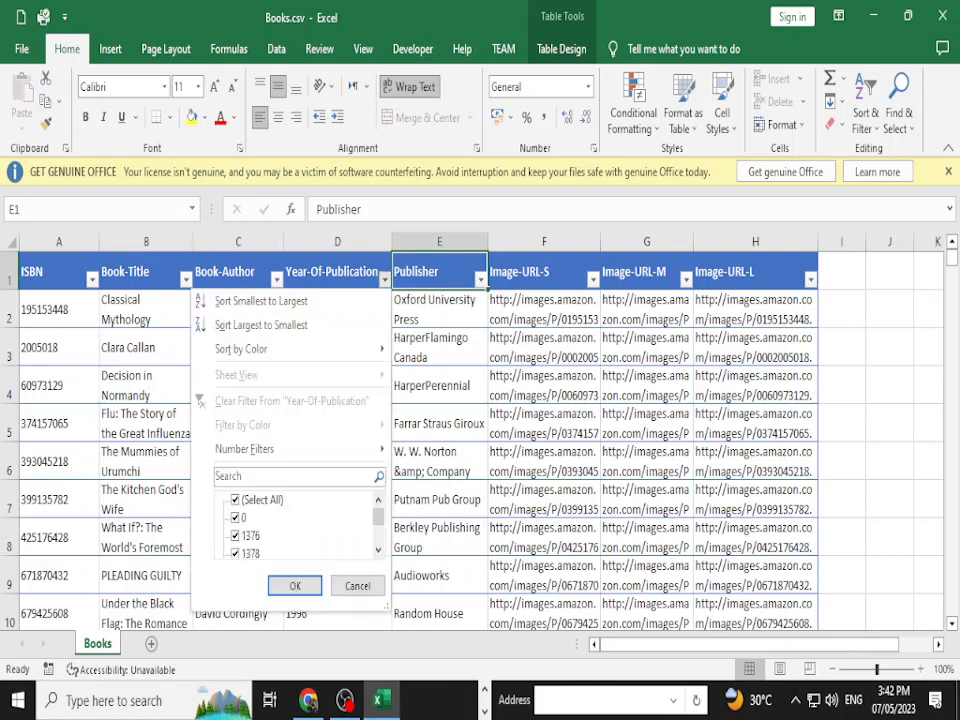
scroll(296, 525, "down", 5)
scroll(300, 525, "down", 2)
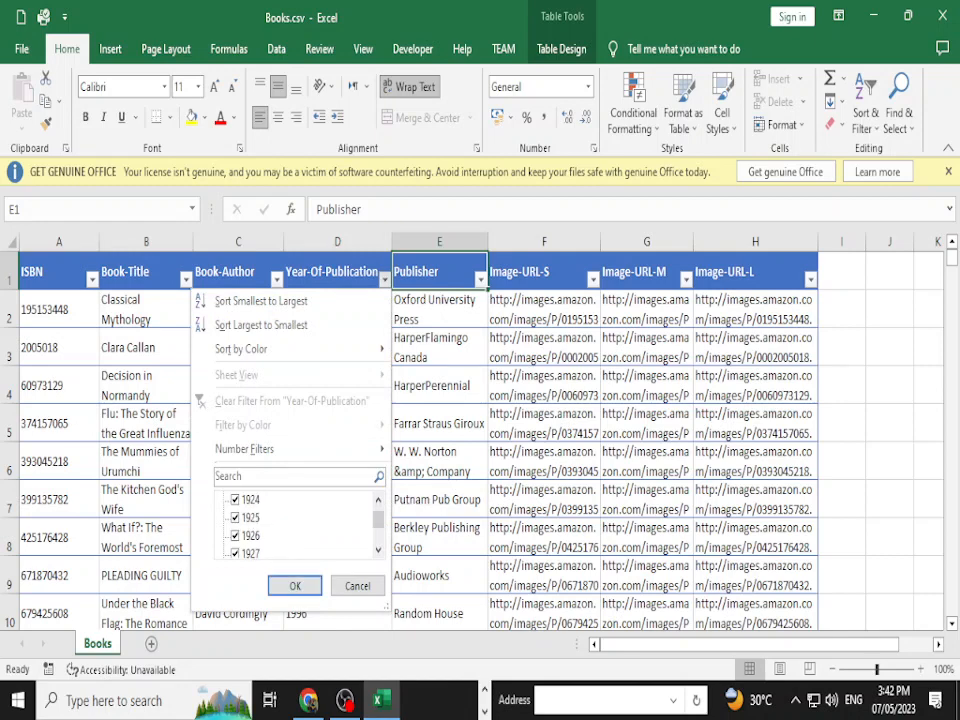
scroll(300, 525, "down", 10)
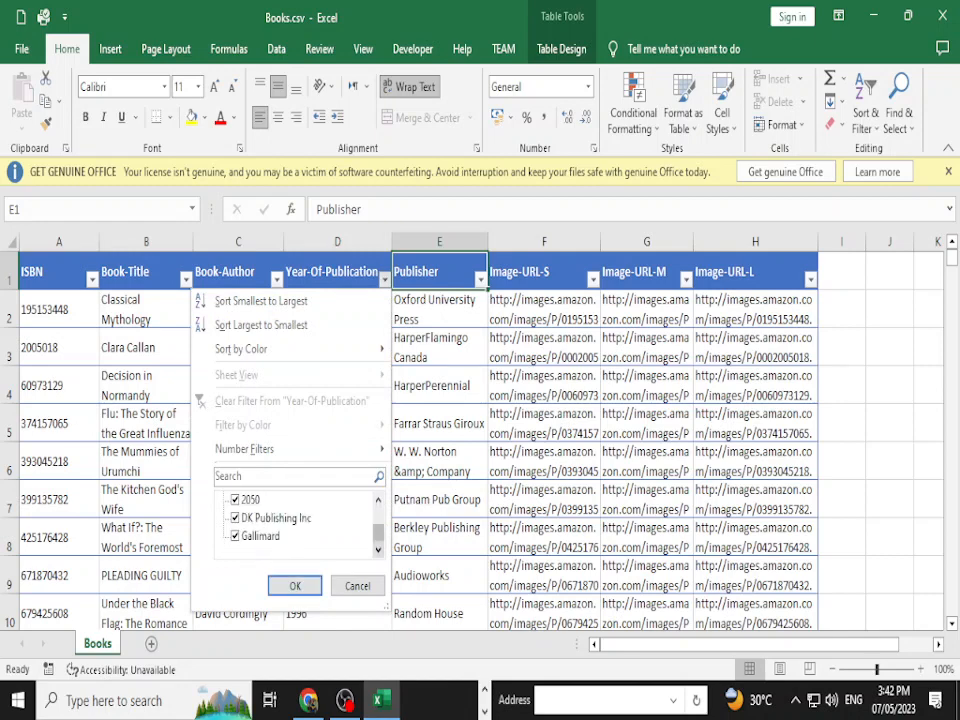
scroll(300, 525, "up", 15)
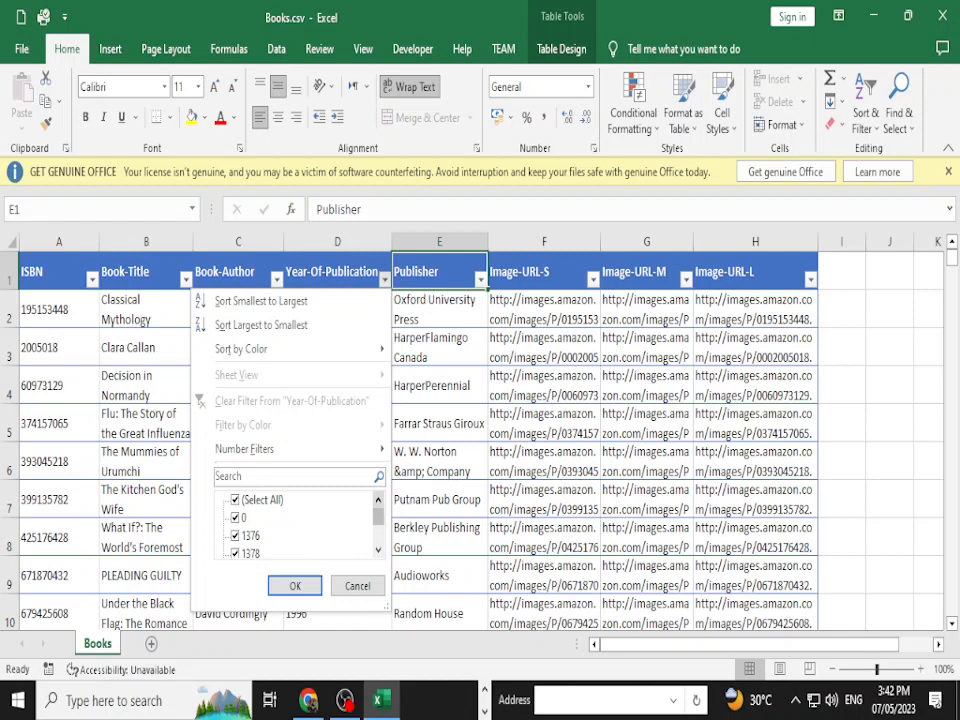
left_click(260, 500)
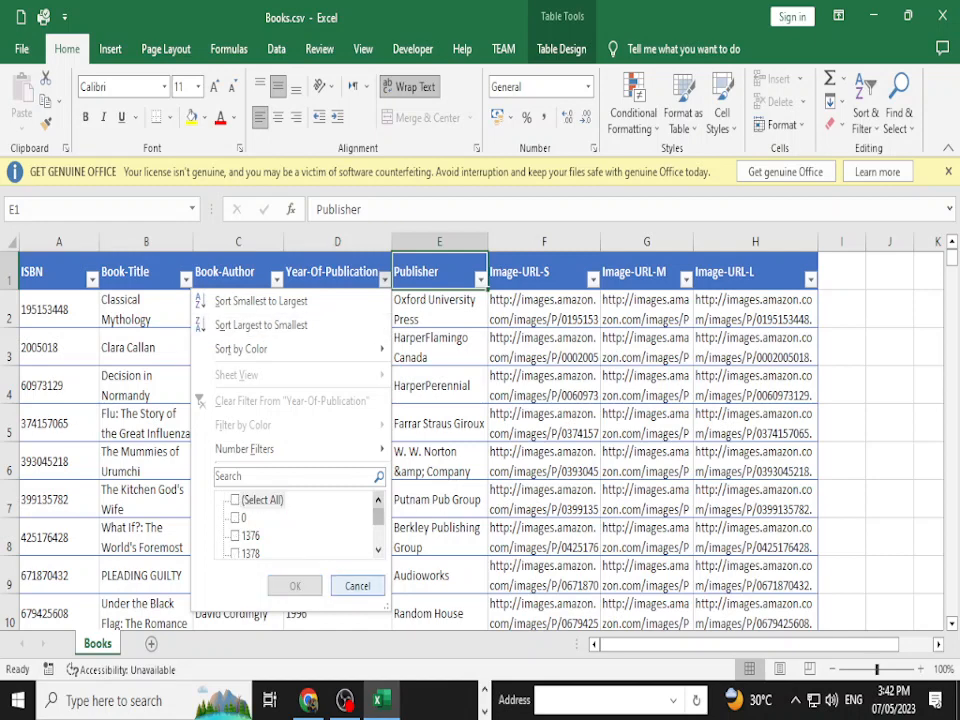
left_click(357, 585)
Filter the Year-Of-Publication column to show only books from 1900.
left_click(337, 271)
key("alt+Down")
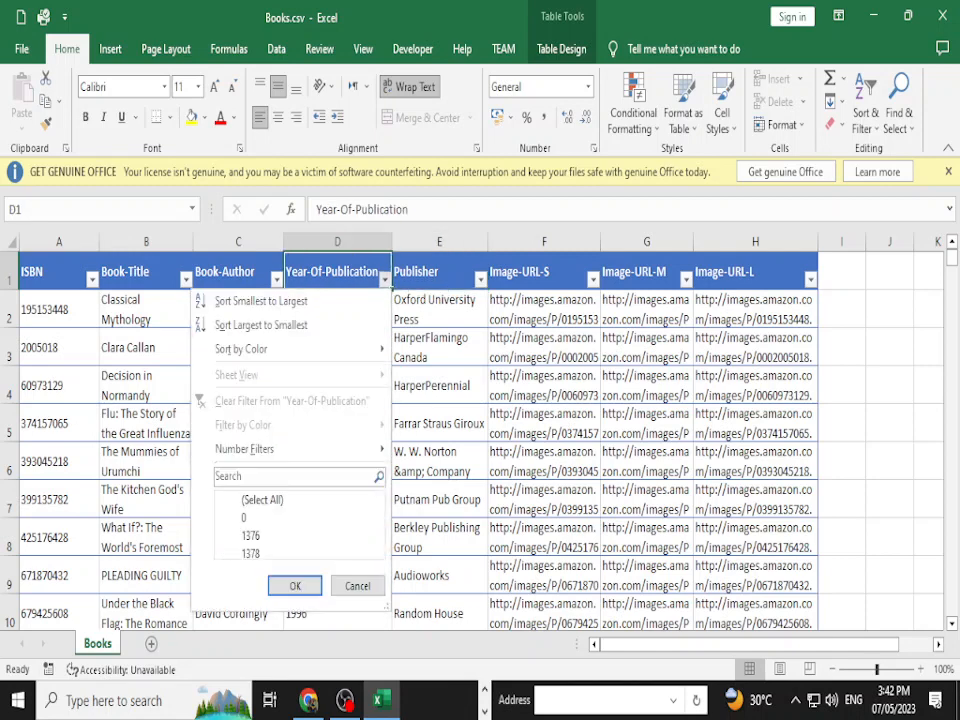
left_click(236, 499)
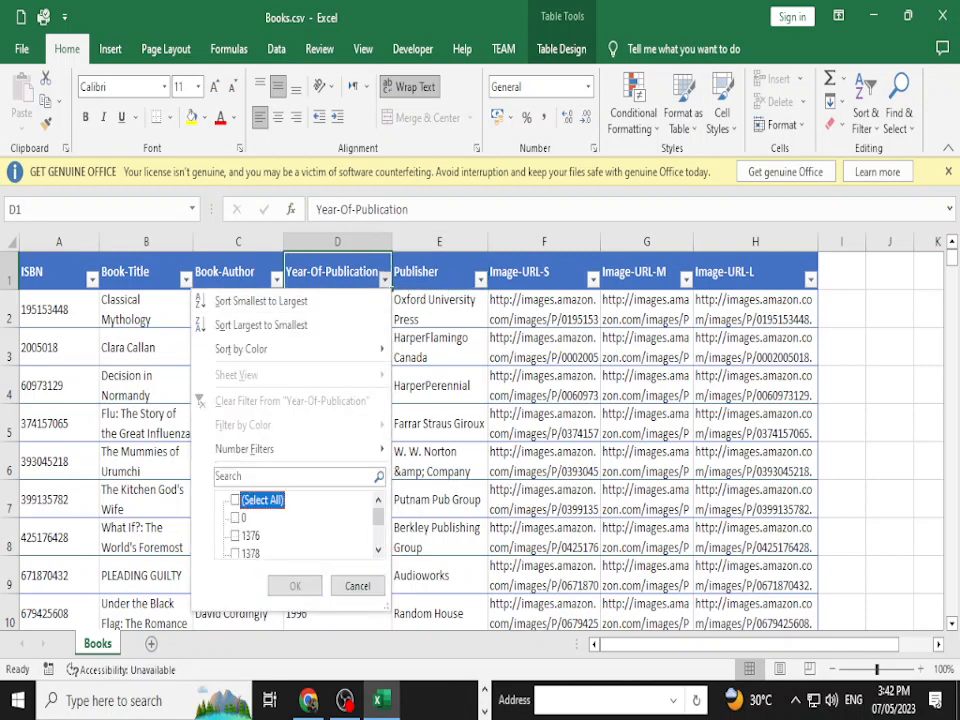
scroll(290, 520, "down", 5)
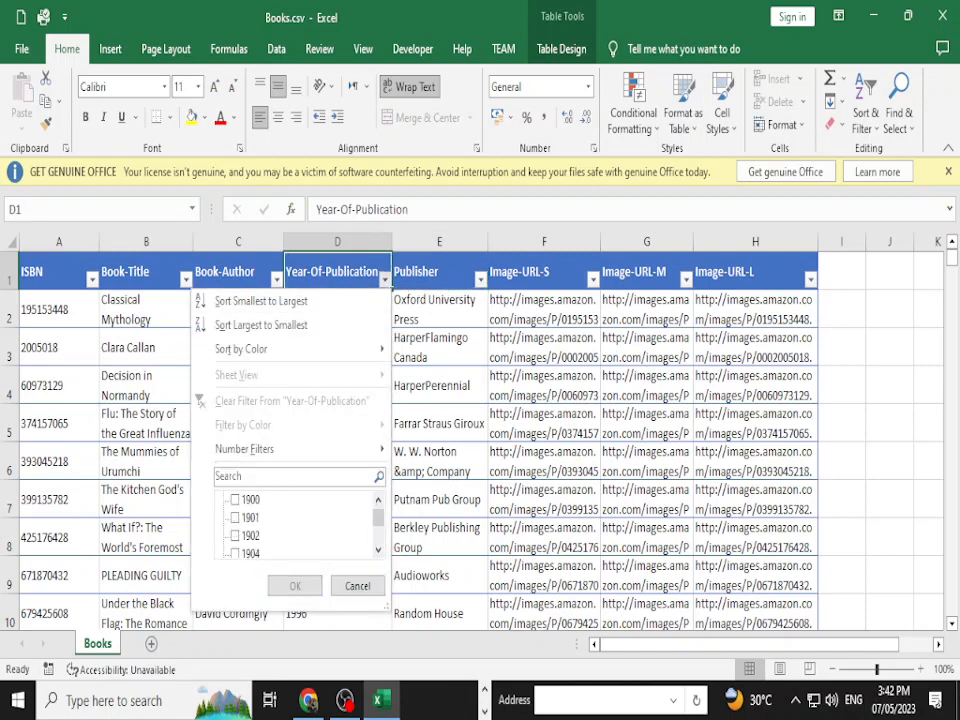
left_click(235, 499)
key("Return")
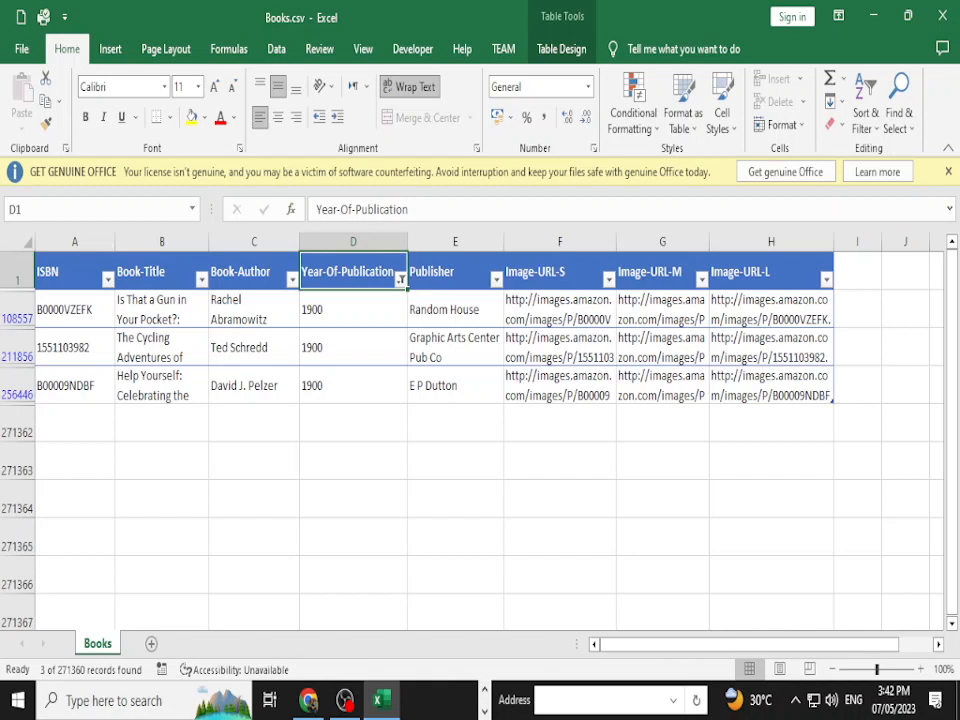
Change the Year-Of-Publication filter to show only books from 1901.
left_click(399, 279)
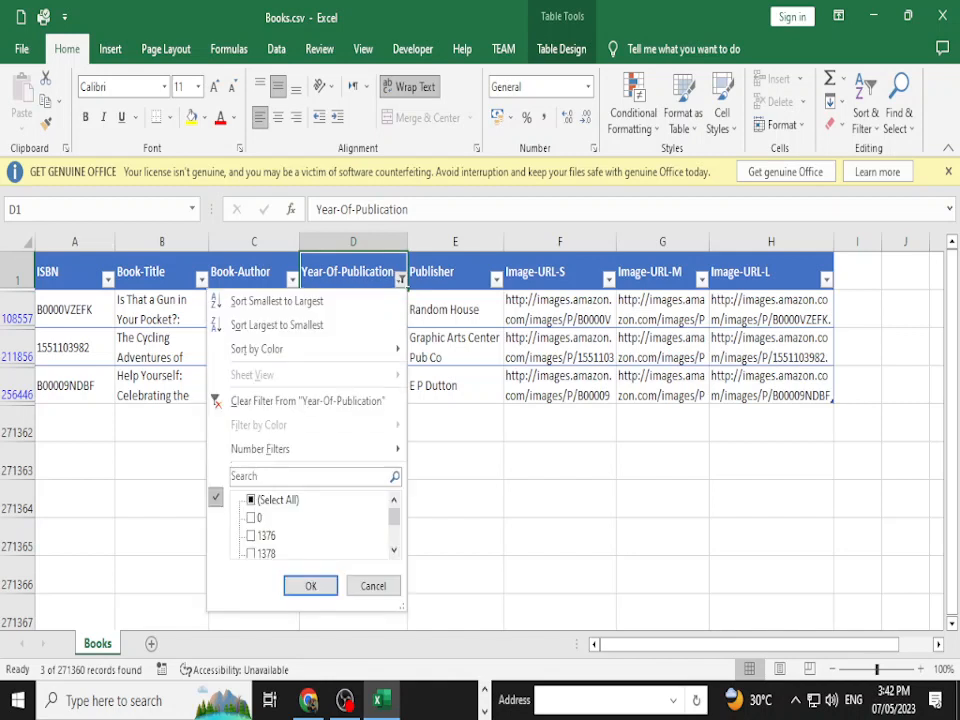
left_click(250, 500)
scroll(314, 526, "down", 1)
scroll(314, 526, "up", 1)
left_click(250, 500)
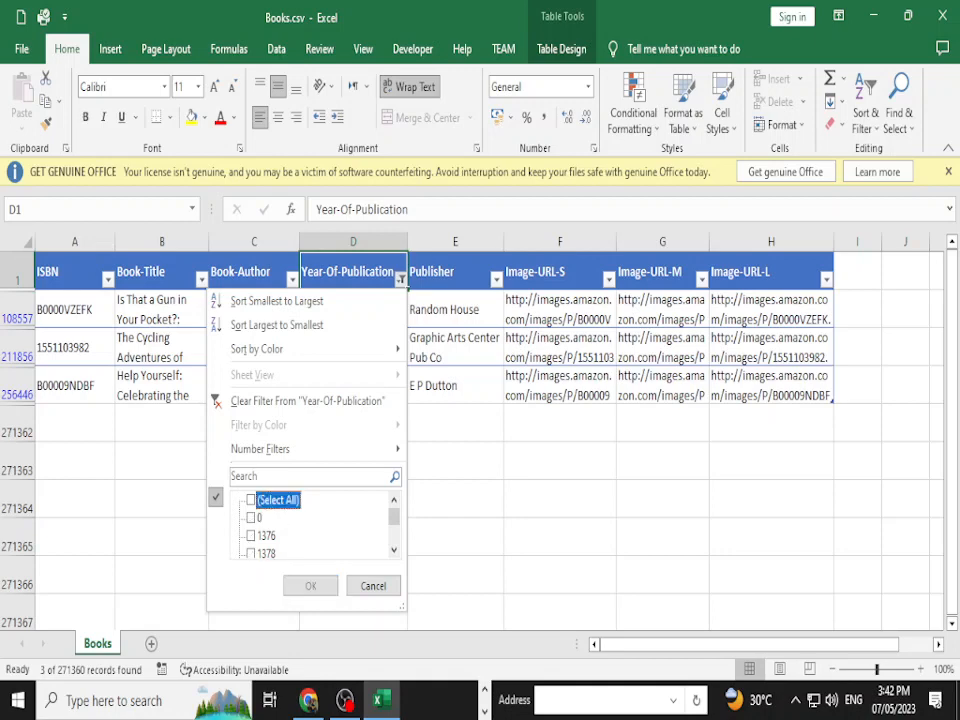
scroll(314, 526, "down", 5)
left_click(251, 517)
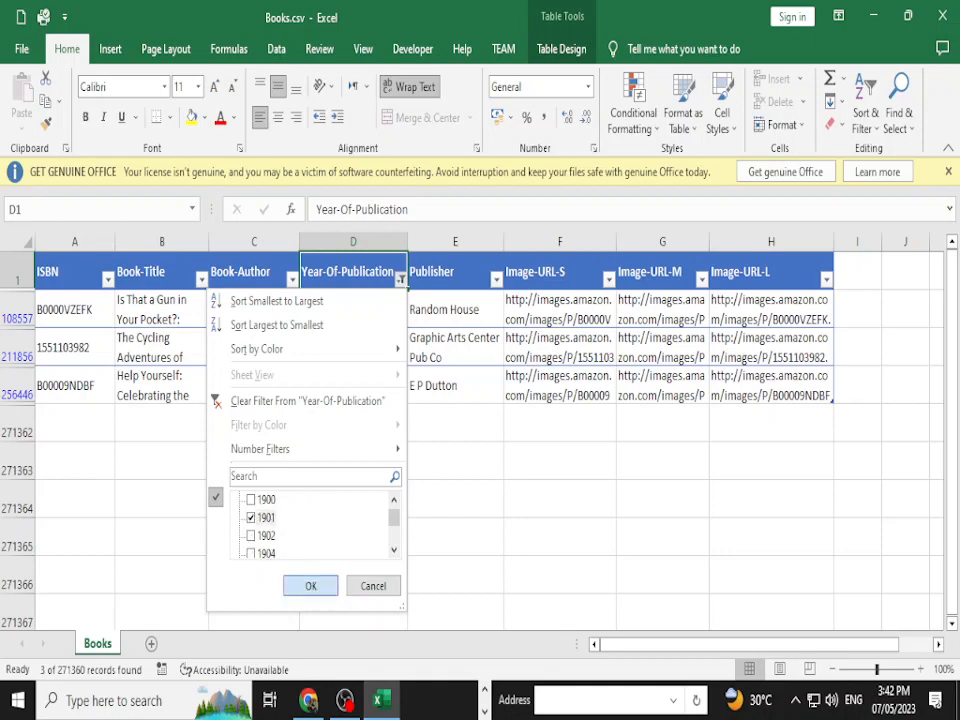
left_click(310, 585)
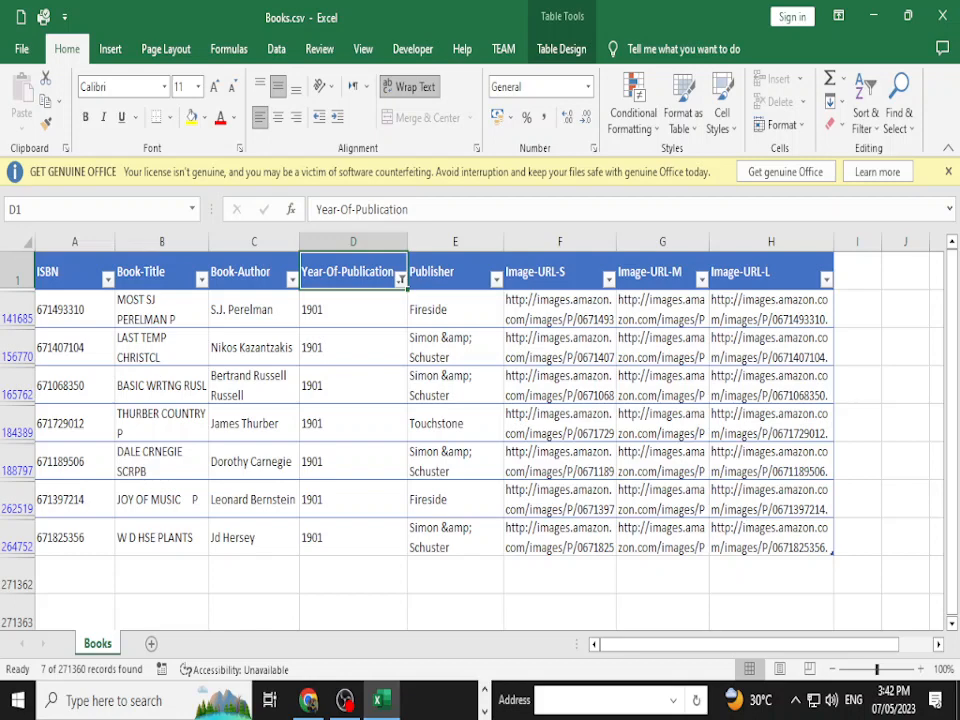
Go through the filtered 1901 rows in the Year-Of-Publication column down to the first empty row below the table.
key("Down")
key("Down")
key("Down")
key("Down")
key("Down")
key("Down")
key("Down")
key("Down")
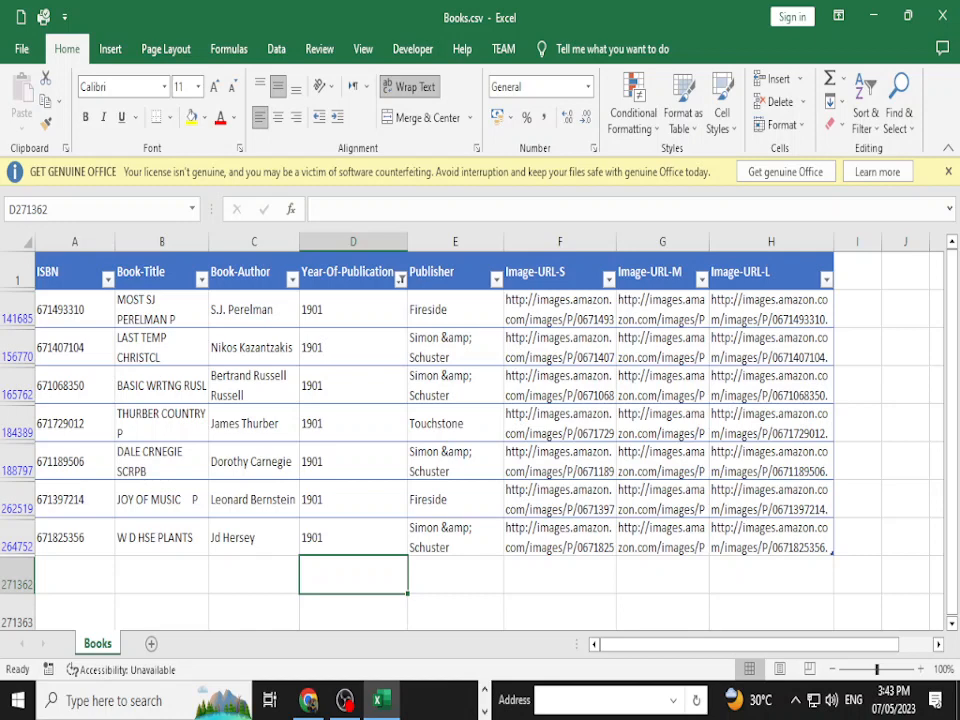
Reselect all values in the Year-Of-Publication filter so that books of every year are listed.
key("alt+Down")
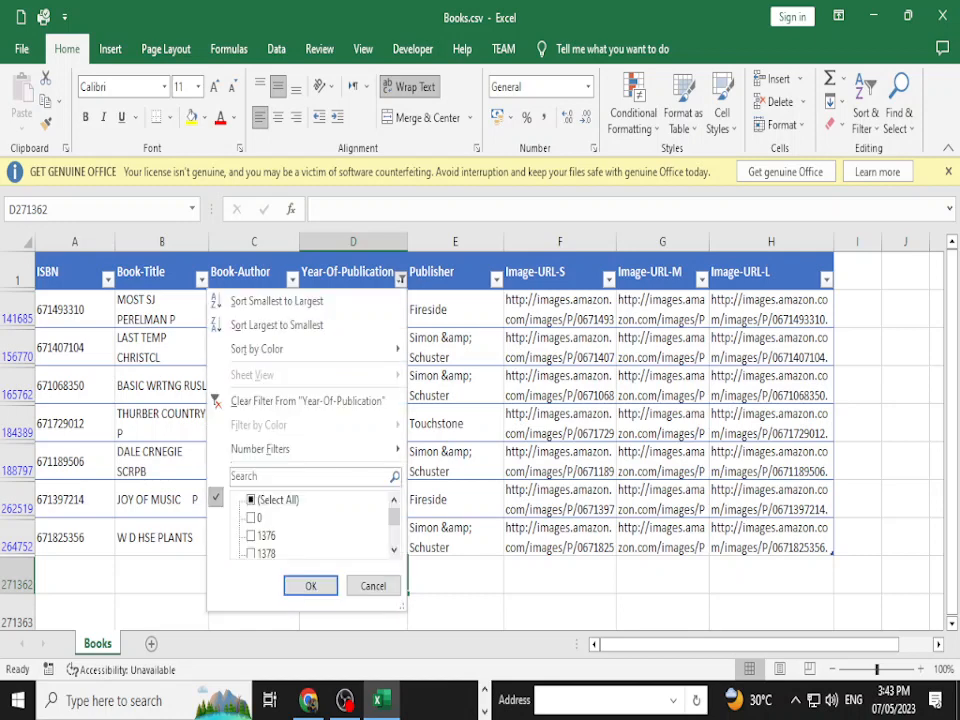
scroll(314, 525, "down", 4)
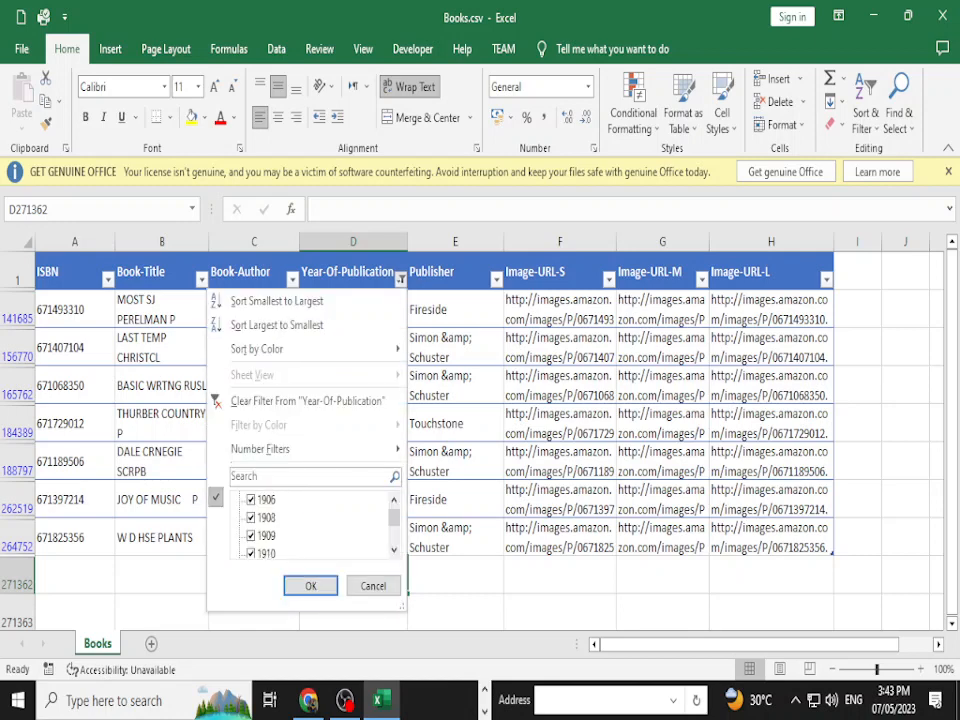
left_click(310, 585)
scroll(480, 440, "down", 4)
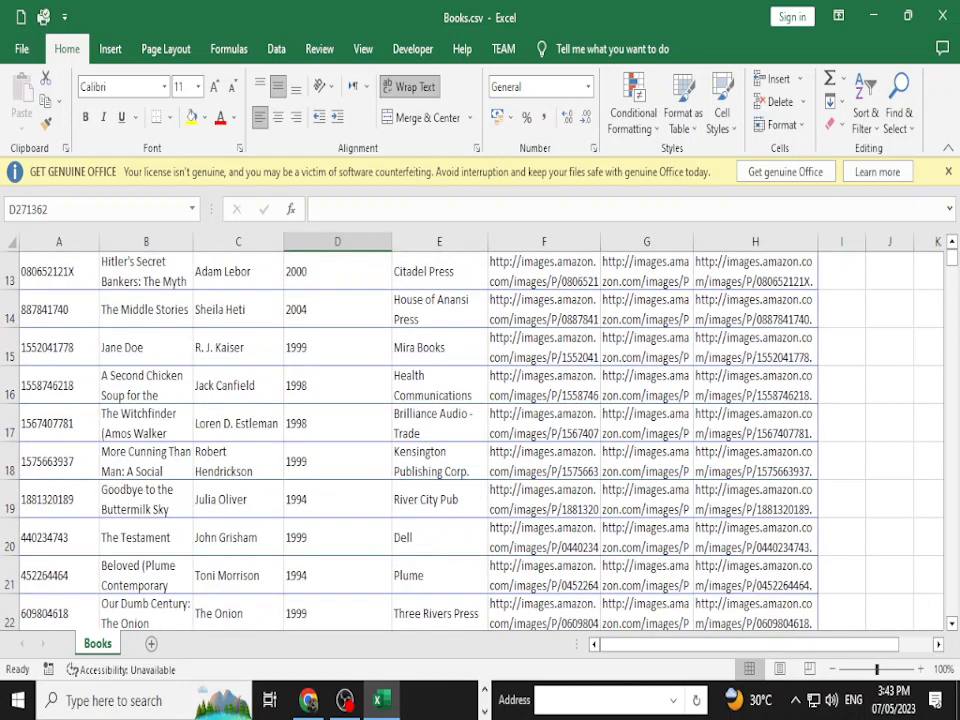
scroll(480, 440, "up", 4)
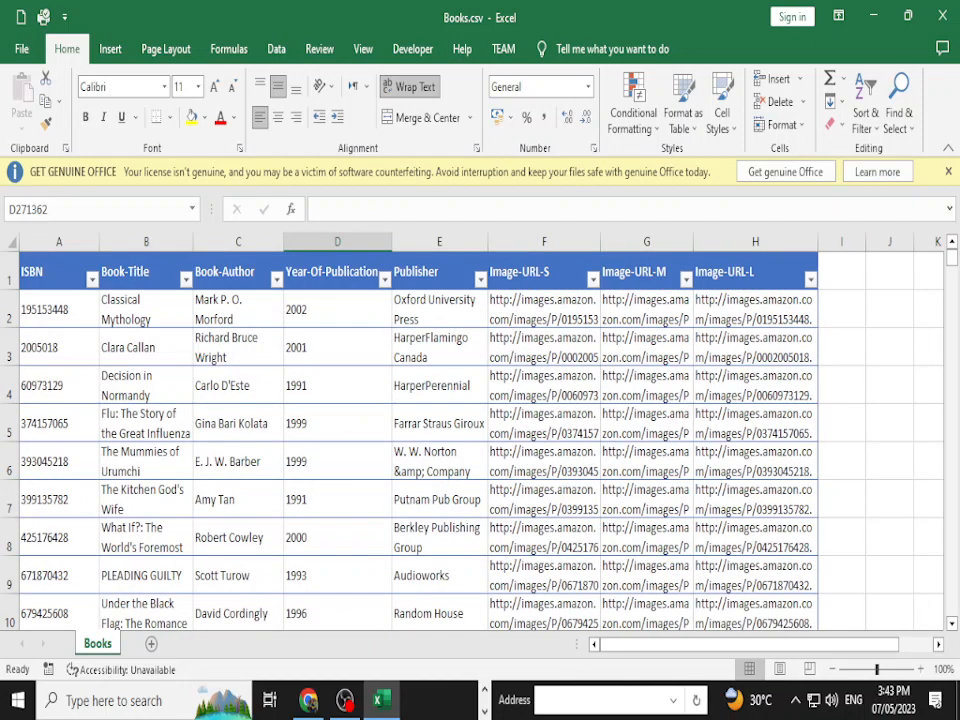
Try to insert a 2-D clustered column chart from the whole table, from the ISBN header through the last Image-URL-L cell.
left_click(58, 271)
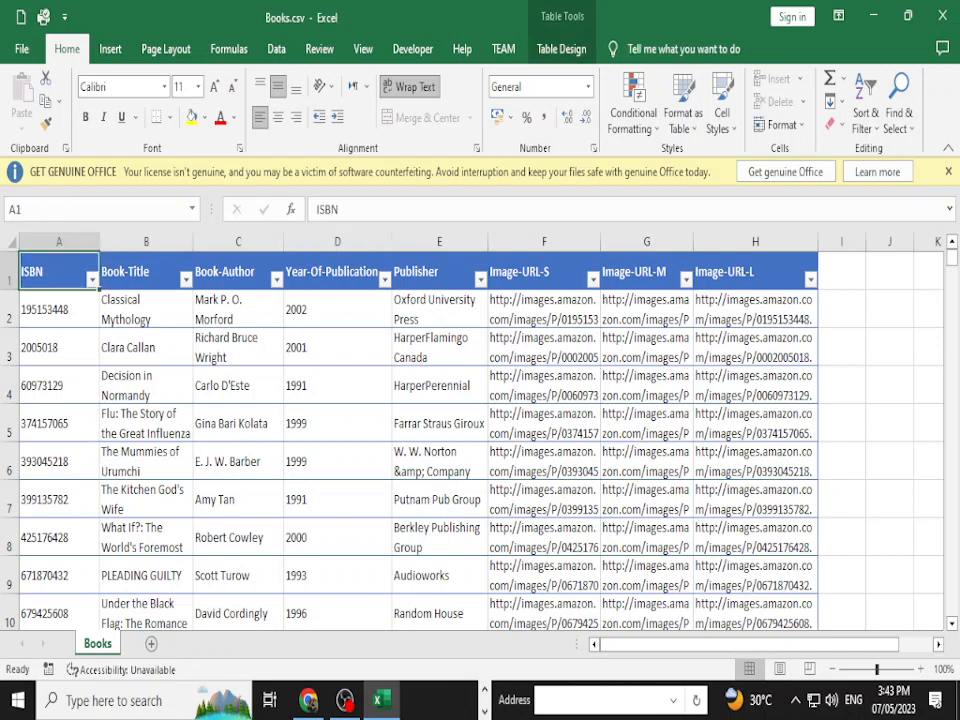
key("ctrl+shift+End")
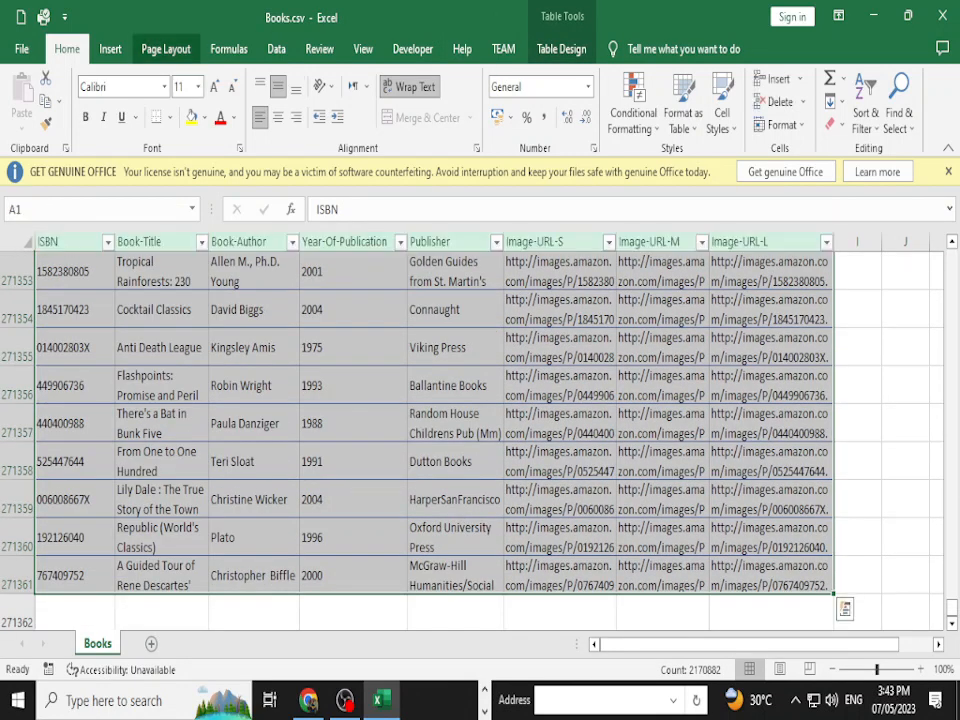
left_click(110, 48)
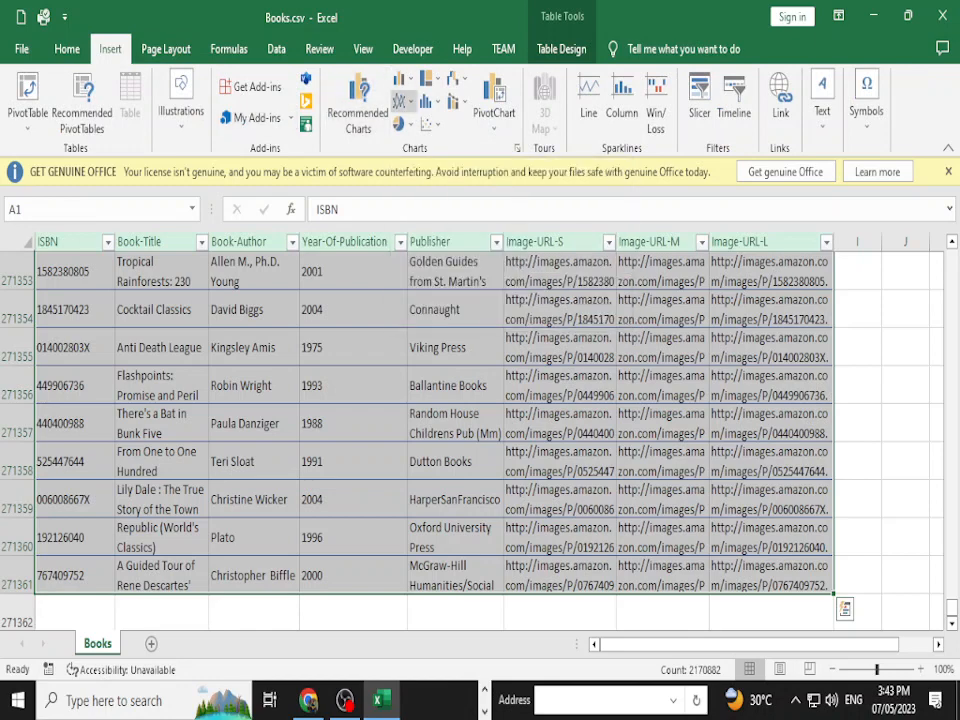
left_click(402, 79)
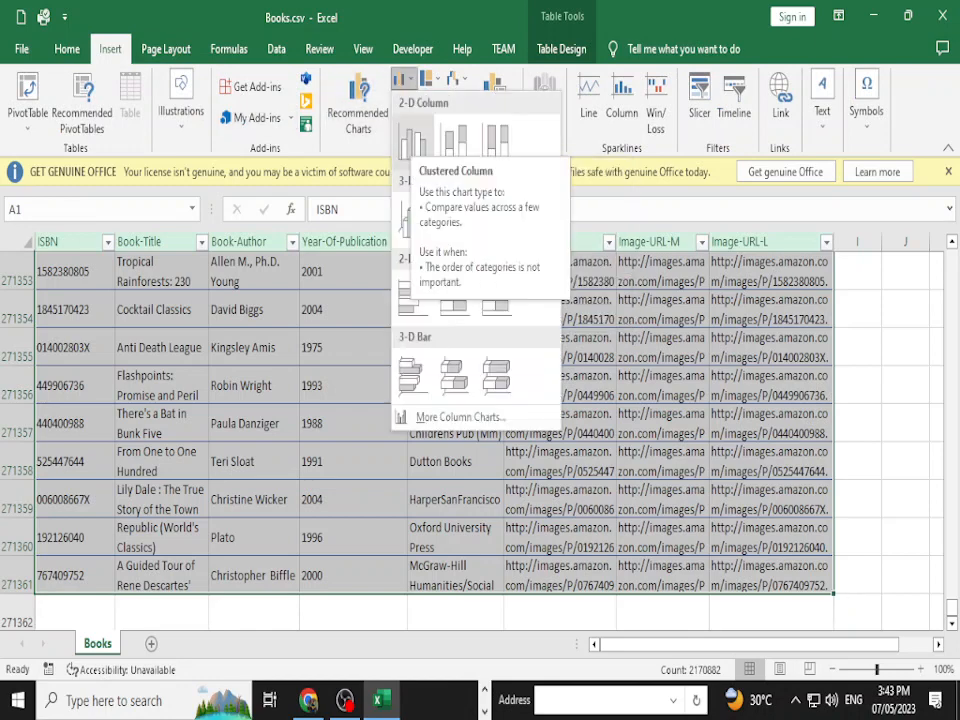
left_click(412, 140)
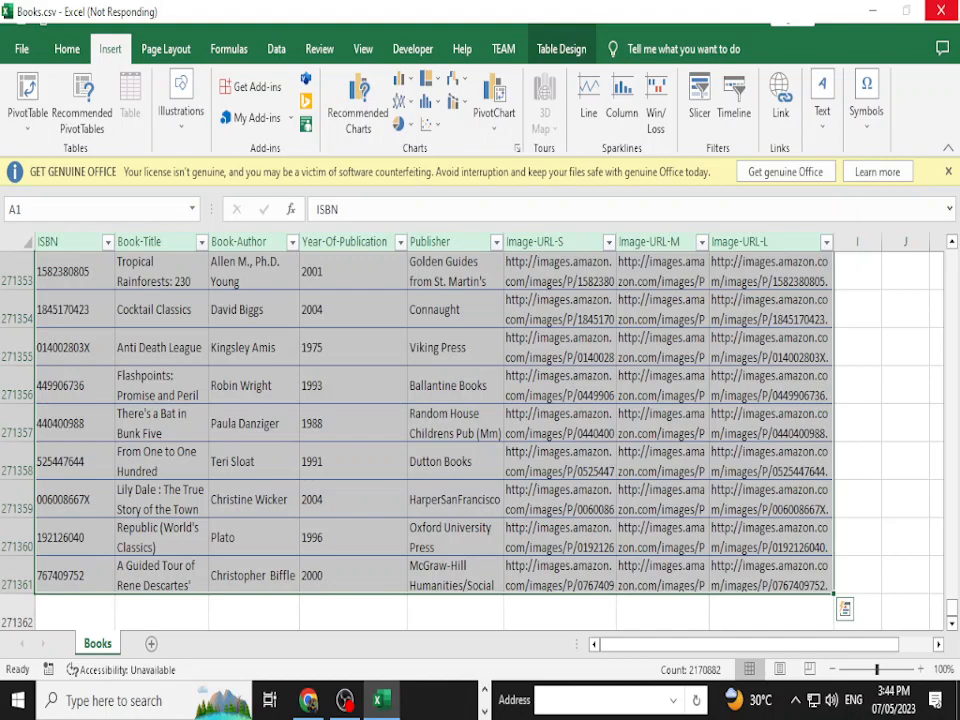
Switch to the File Explorer window showing New folder (2).
key("alt+Tab")
key("alt+Tab")
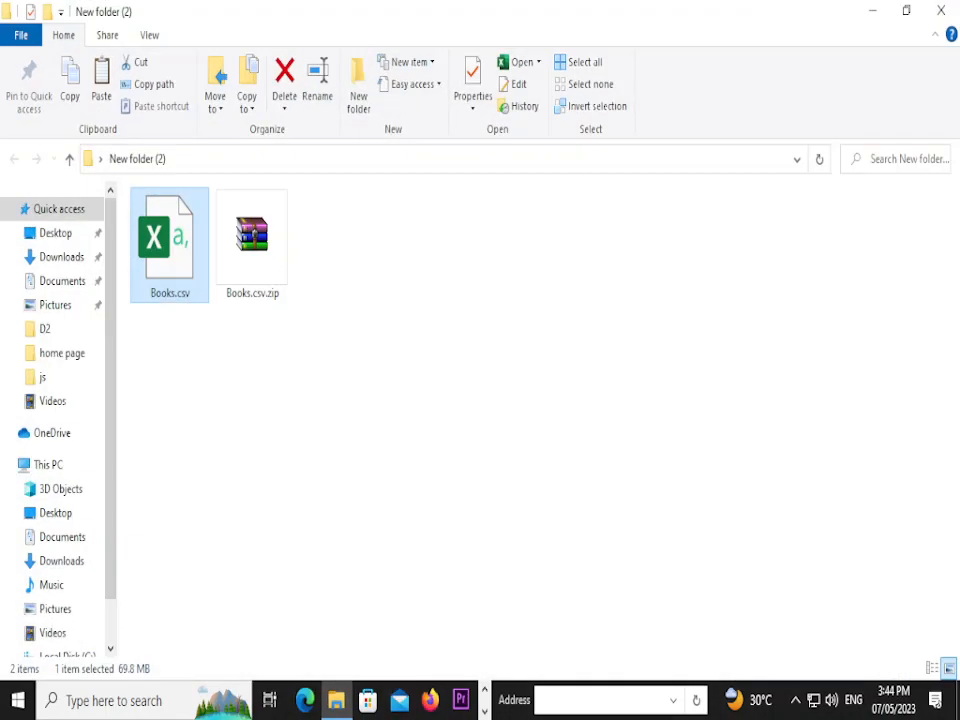
left_click(330, 300)
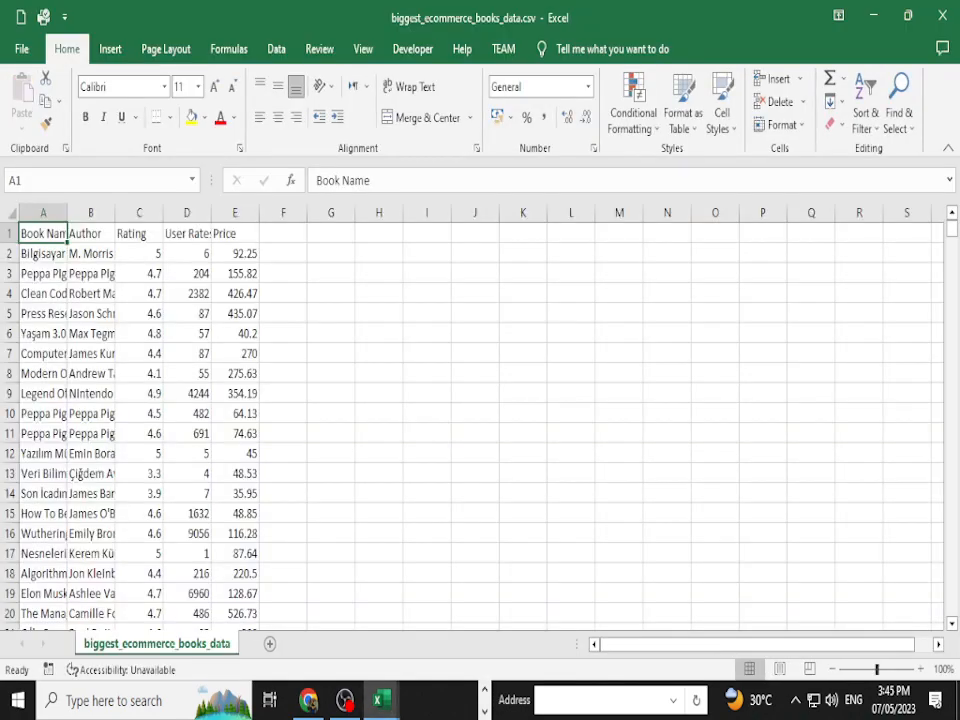
Reduce the biggest_ecommerce_books_data.csv window in Excel from full screen, then enlarge and reposition it over the Kaggle page.
left_click(907, 16)
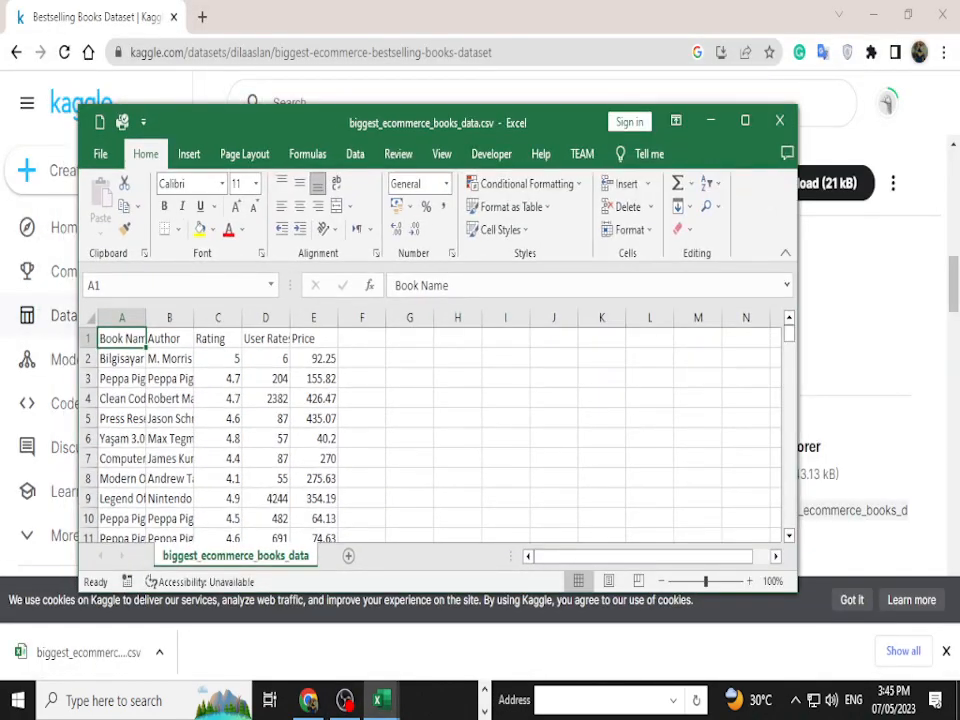
left_click_drag(438, 105, 438, 20)
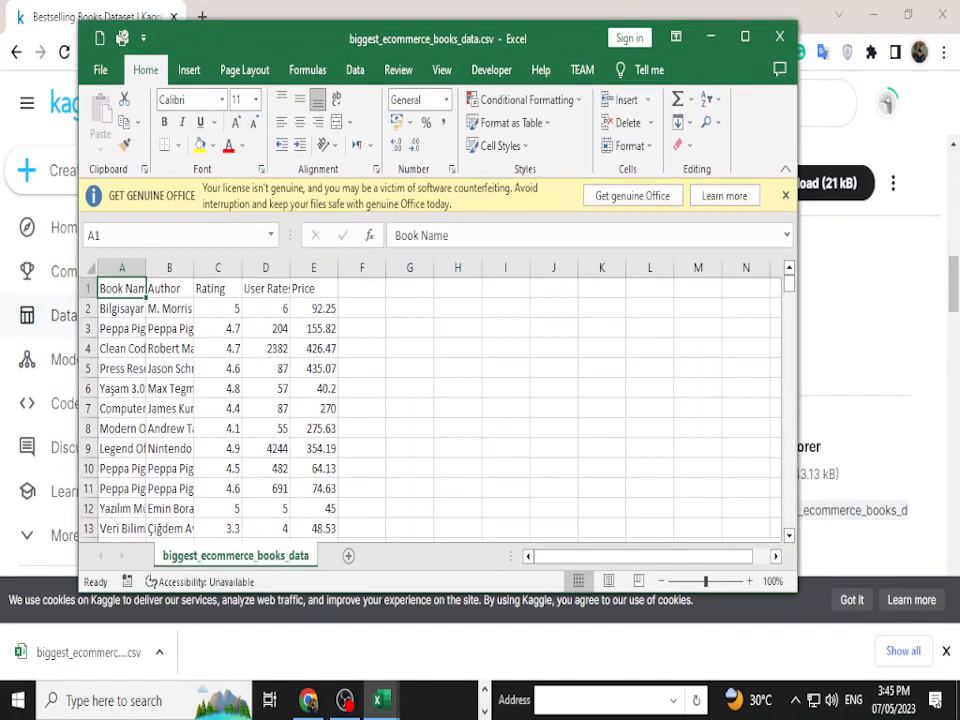
left_click_drag(797, 100, 911, 100)
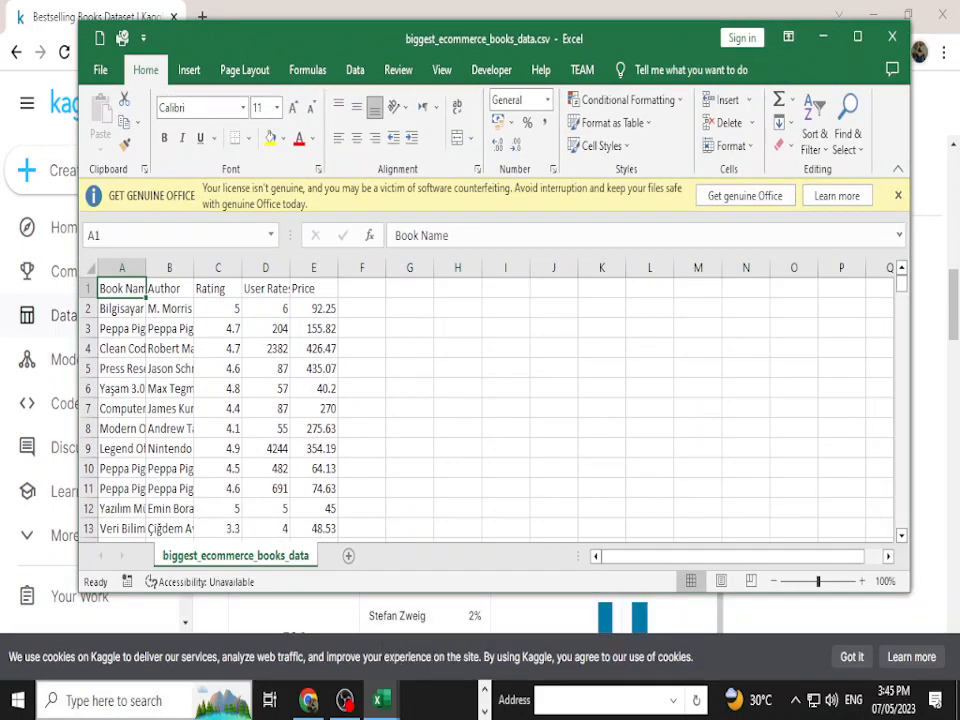
left_click_drag(494, 592, 494, 636)
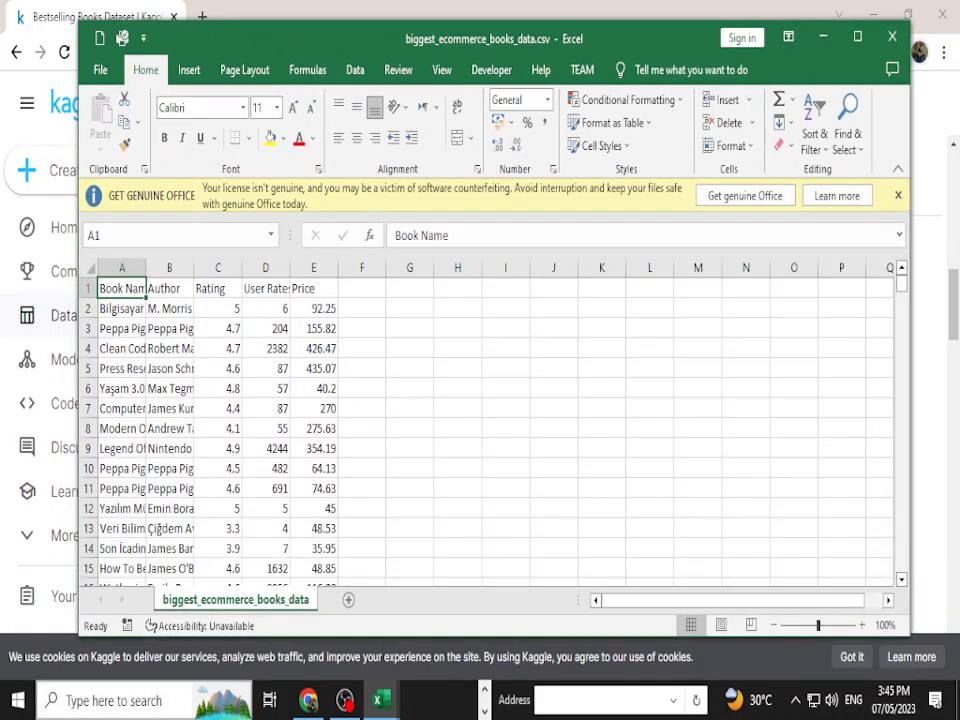
left_click_drag(79, 360, 31, 360)
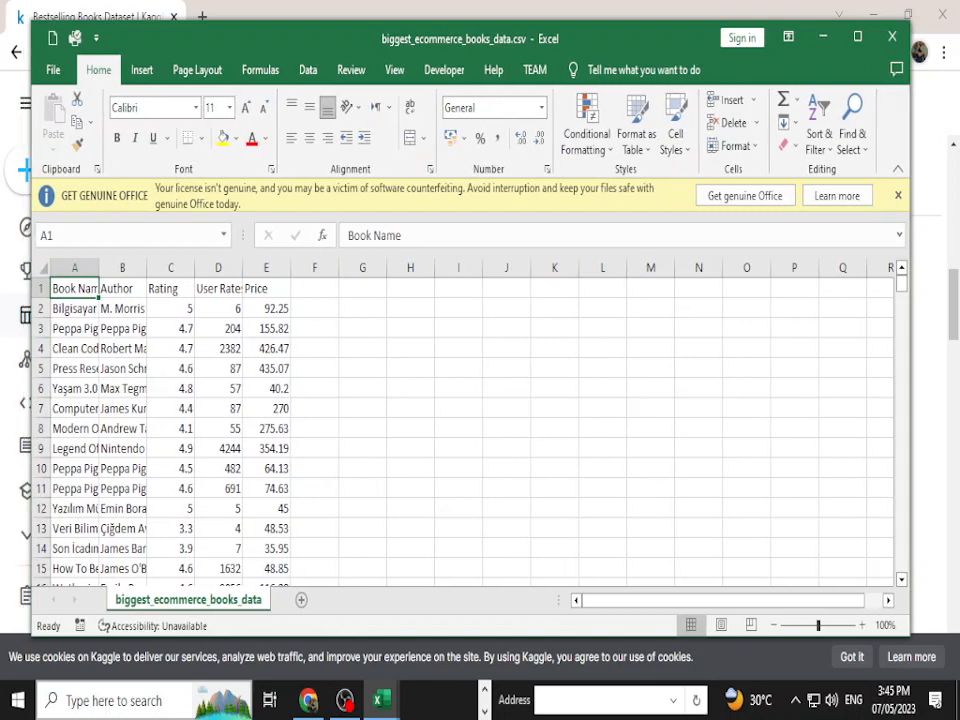
left_click_drag(494, 20, 502, 38)
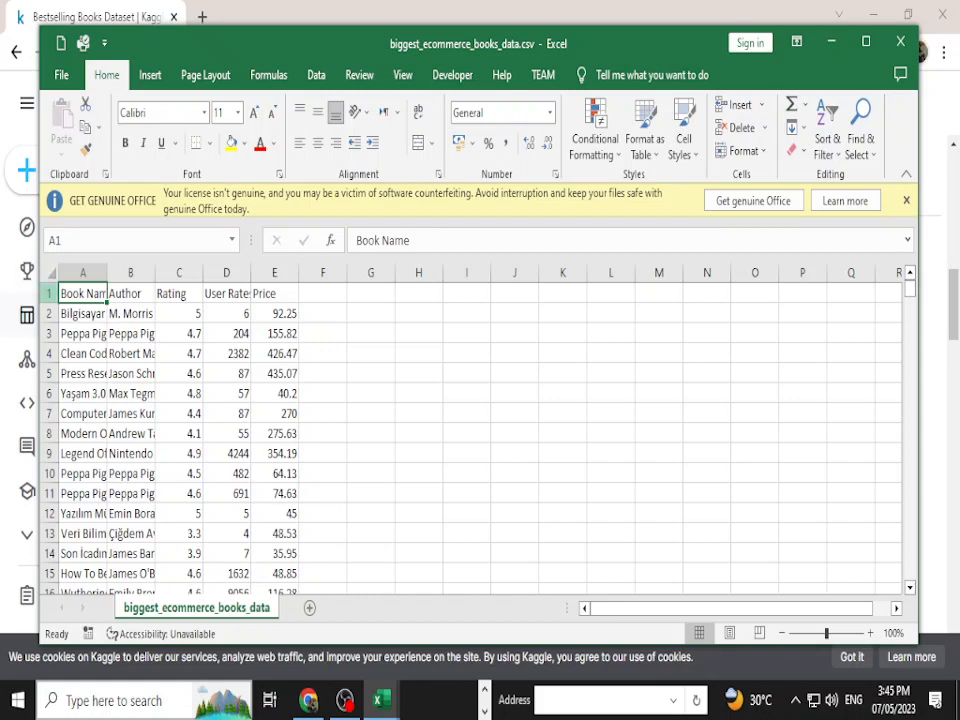
Turn on text wrapping for the entire biggest_ecommerce_books_data sheet and widen columns A to E.
key("ctrl+a")
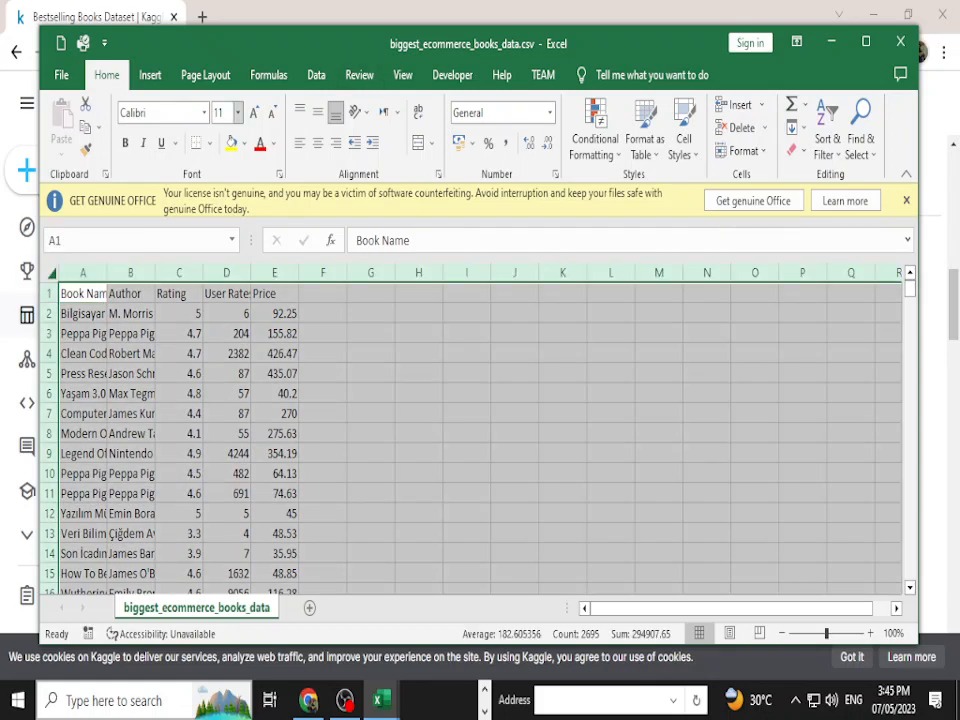
left_click(150, 75)
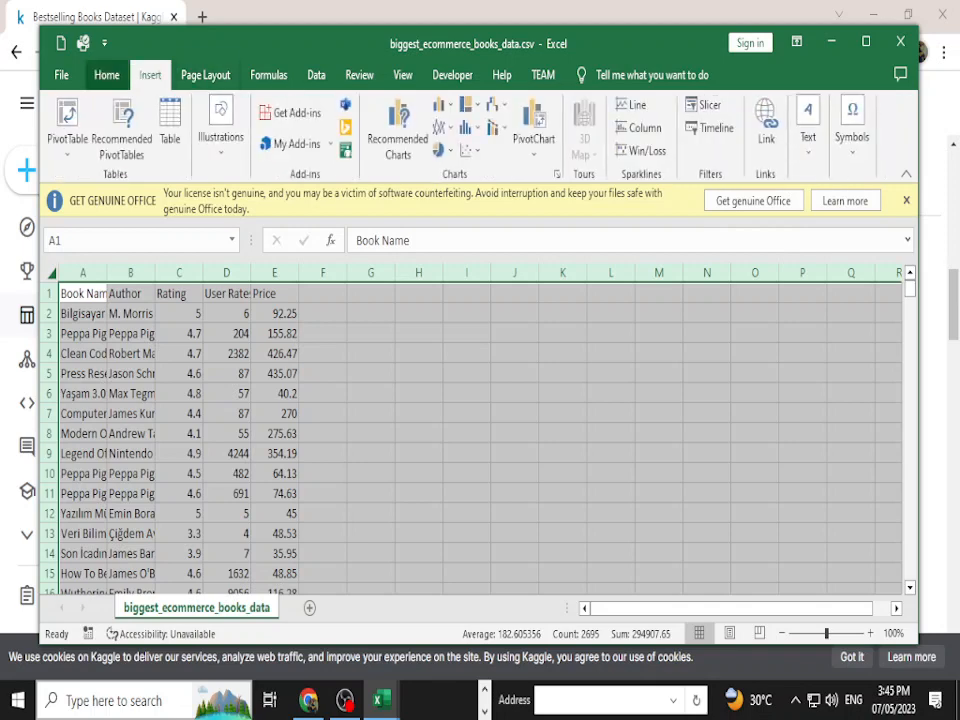
left_click(106, 75)
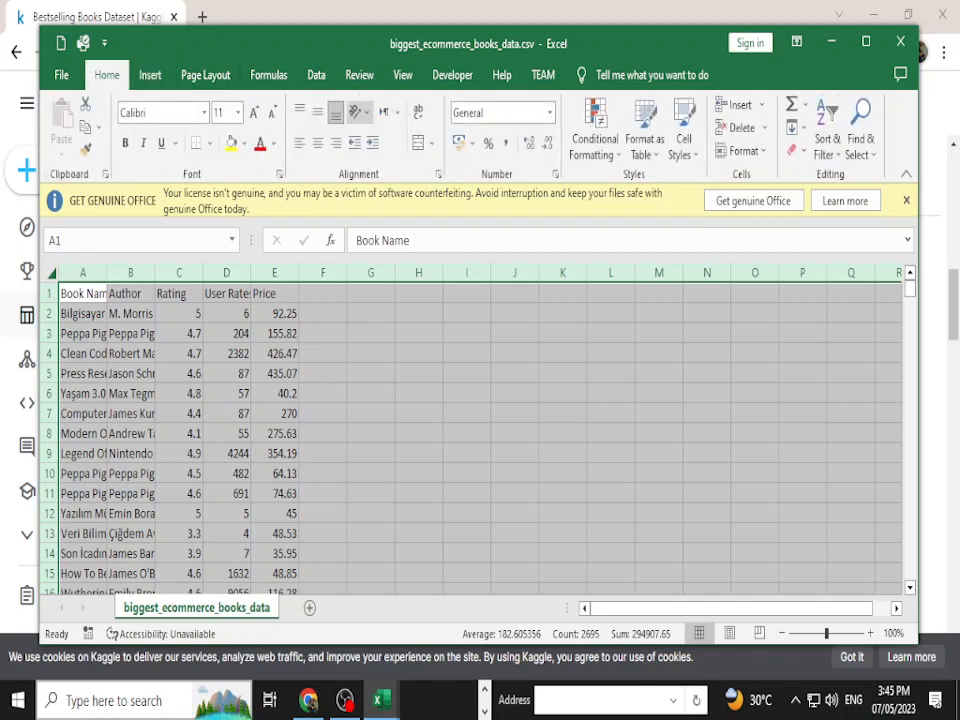
left_click(417, 112)
left_click(178, 372)
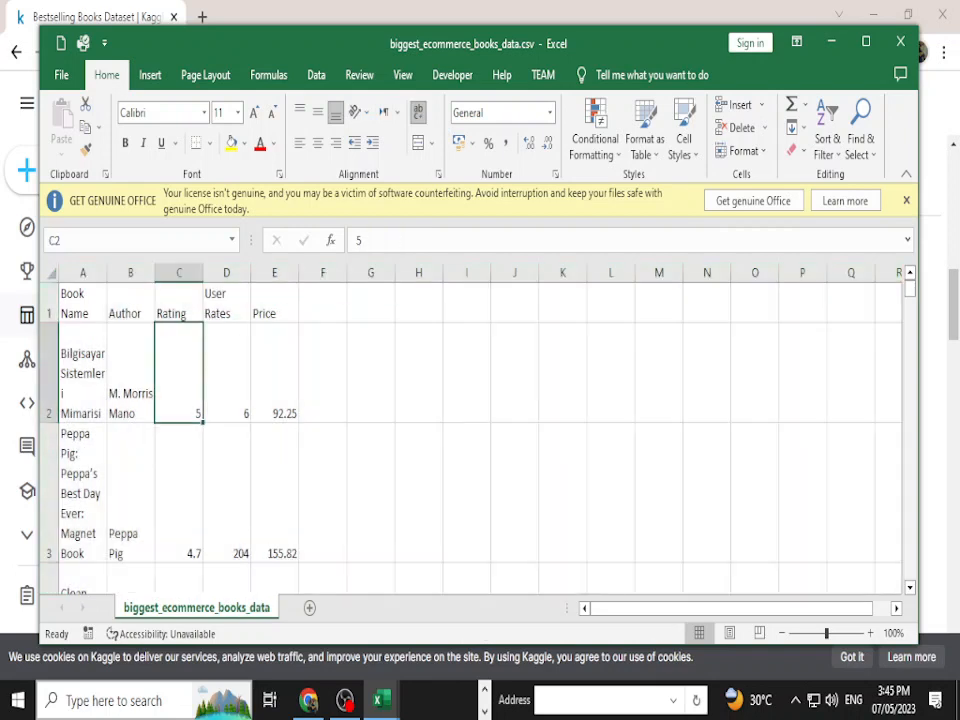
left_click_drag(106, 272, 530, 272)
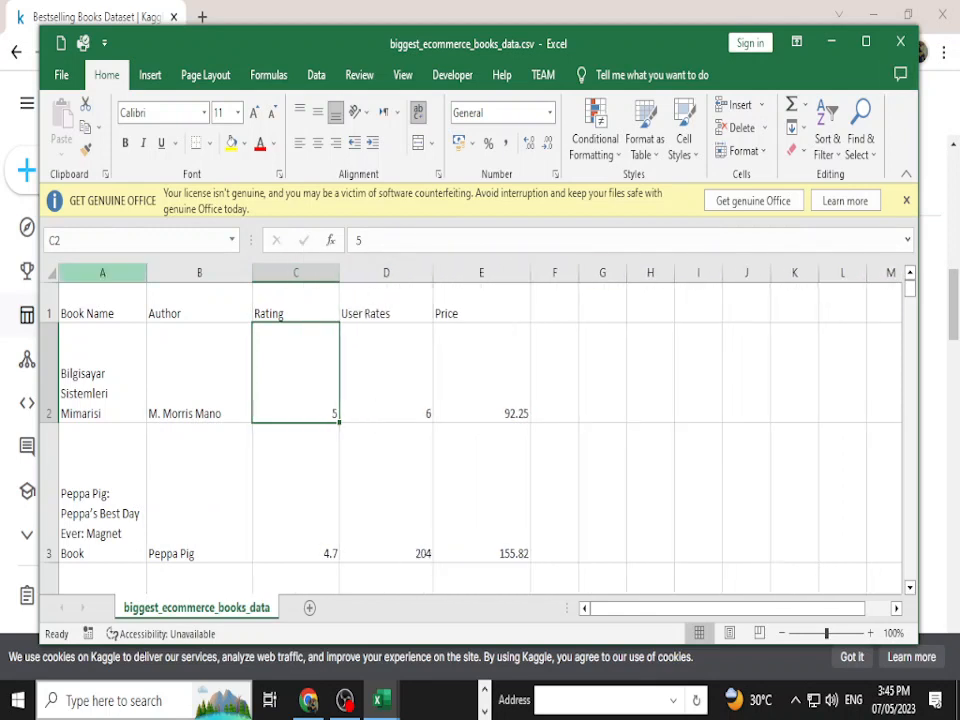
Align all cells of the sheet vertically to the middle and horizontally to the left.
left_click(50, 272)
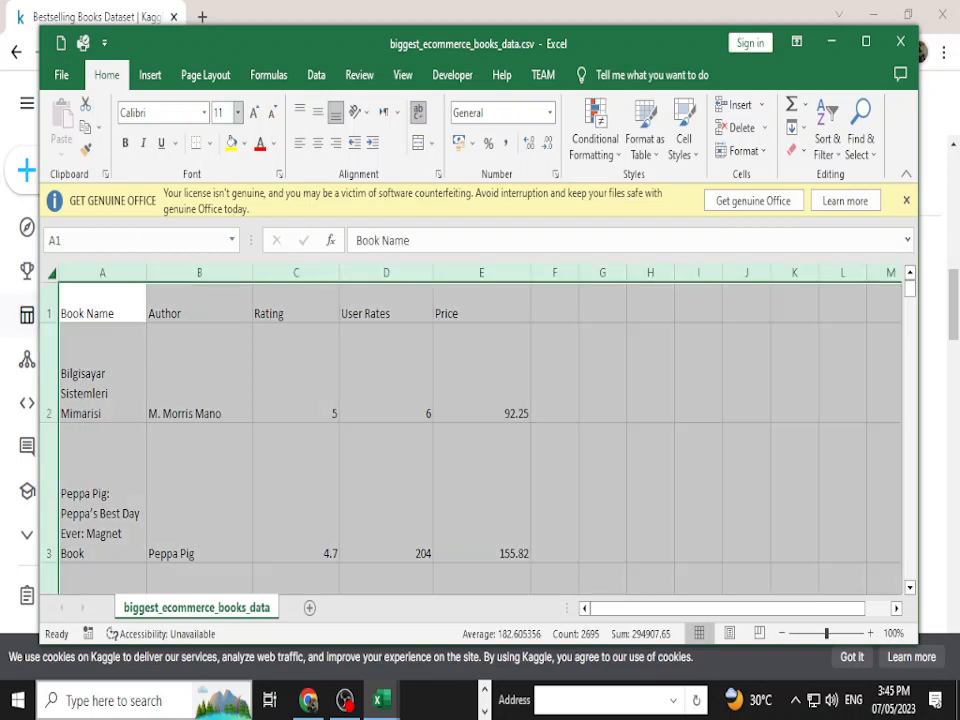
left_click(318, 143)
left_click(318, 112)
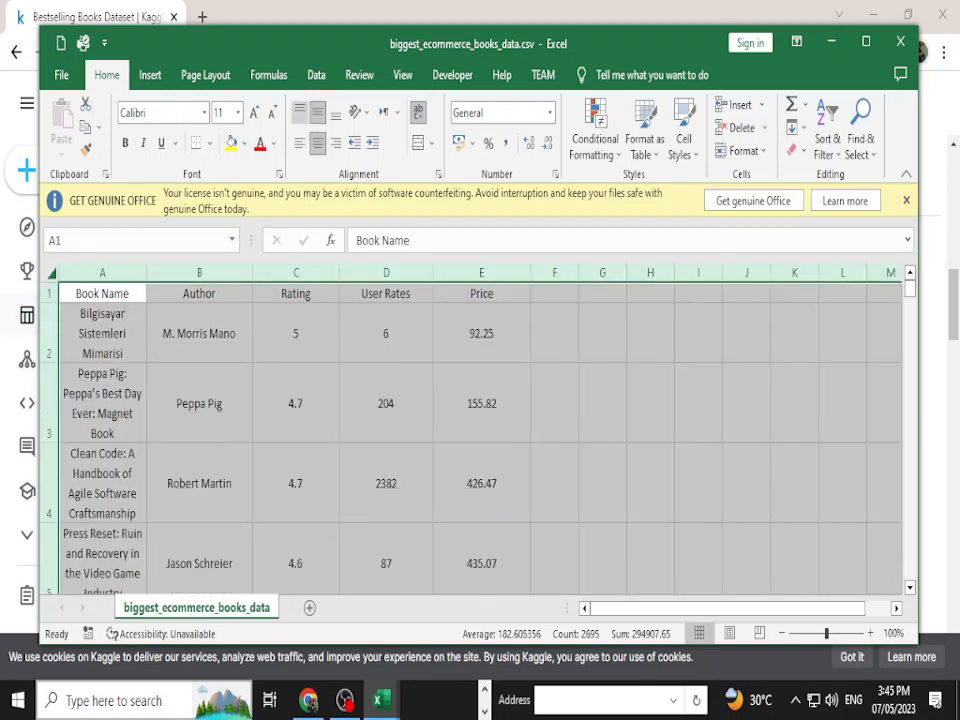
left_click(299, 143)
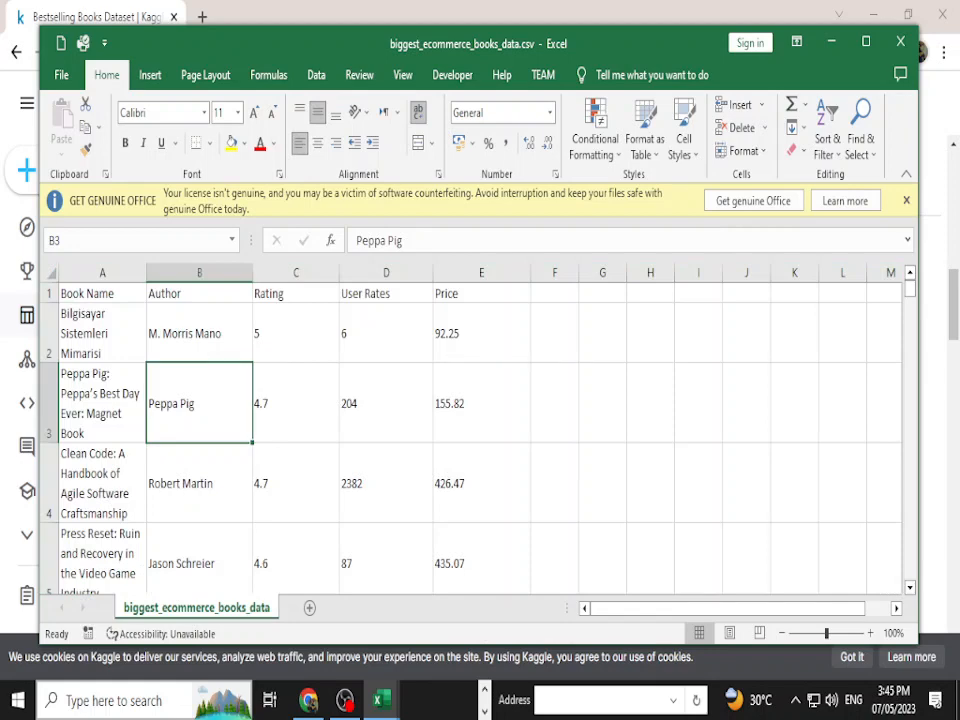
Check the extent of the Book Name column from its header down to the last book.
left_click(101, 333)
left_click(101, 293)
key("ctrl+shift+Down")
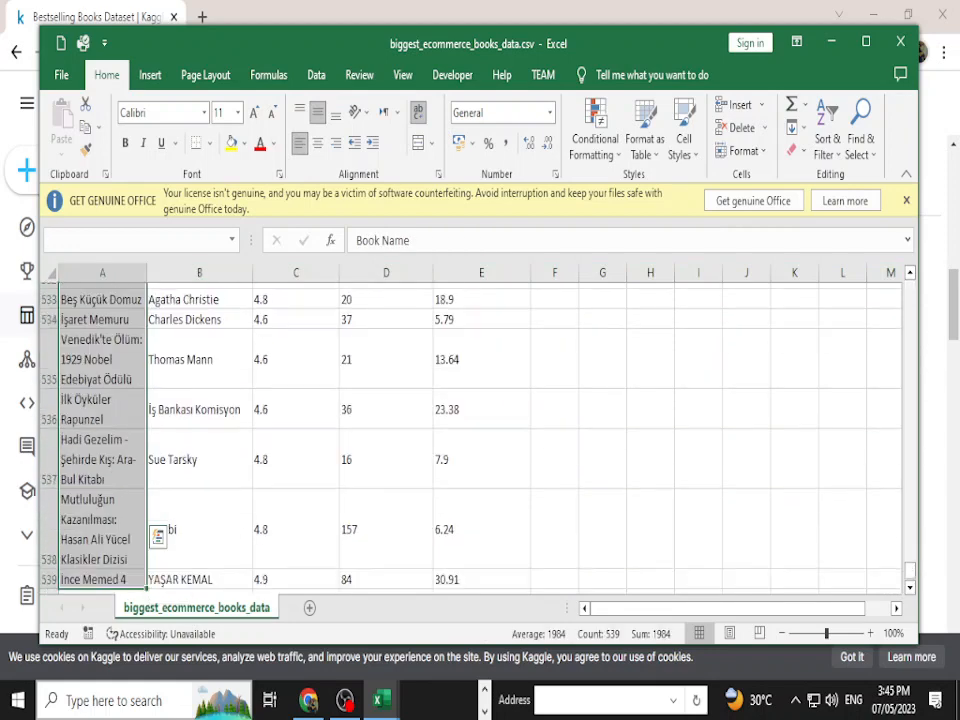
left_click(199, 403)
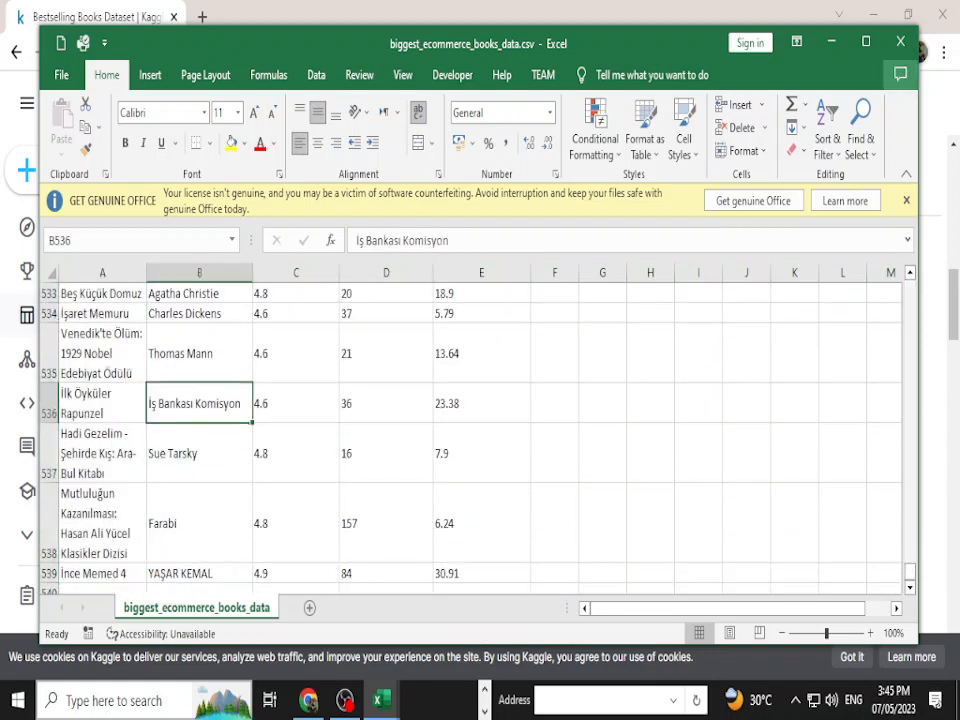
Maximize the workbook window and return to the first book name in cell A2.
left_click(865, 41)
scroll(480, 440, "up", 4)
scroll(480, 440, "down", 4)
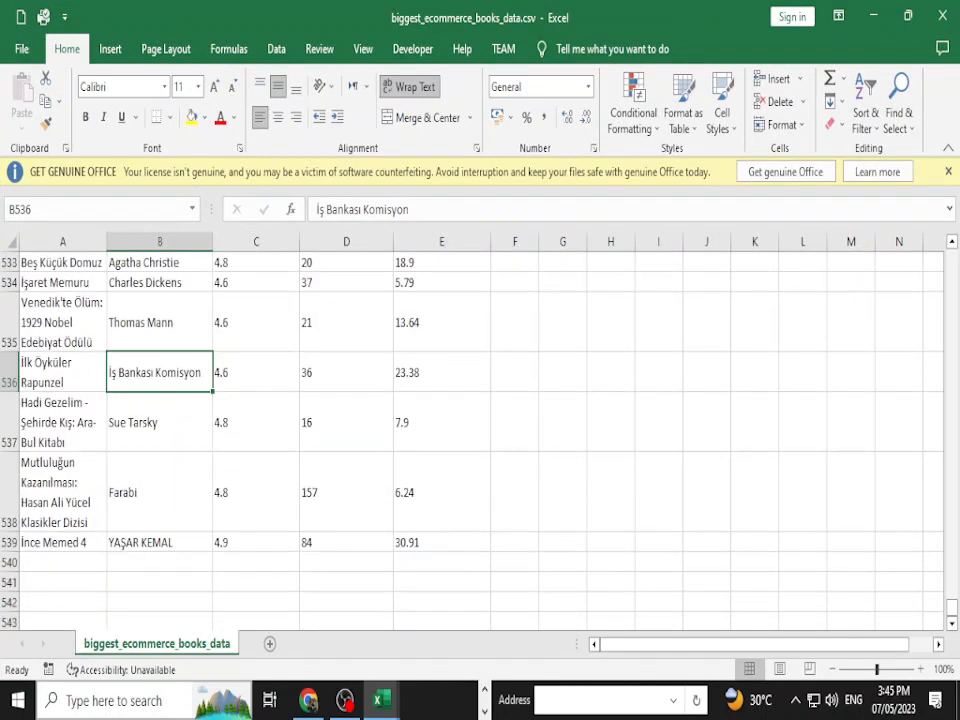
scroll(480, 440, "up", 3)
left_click_drag(951, 601, 951, 257)
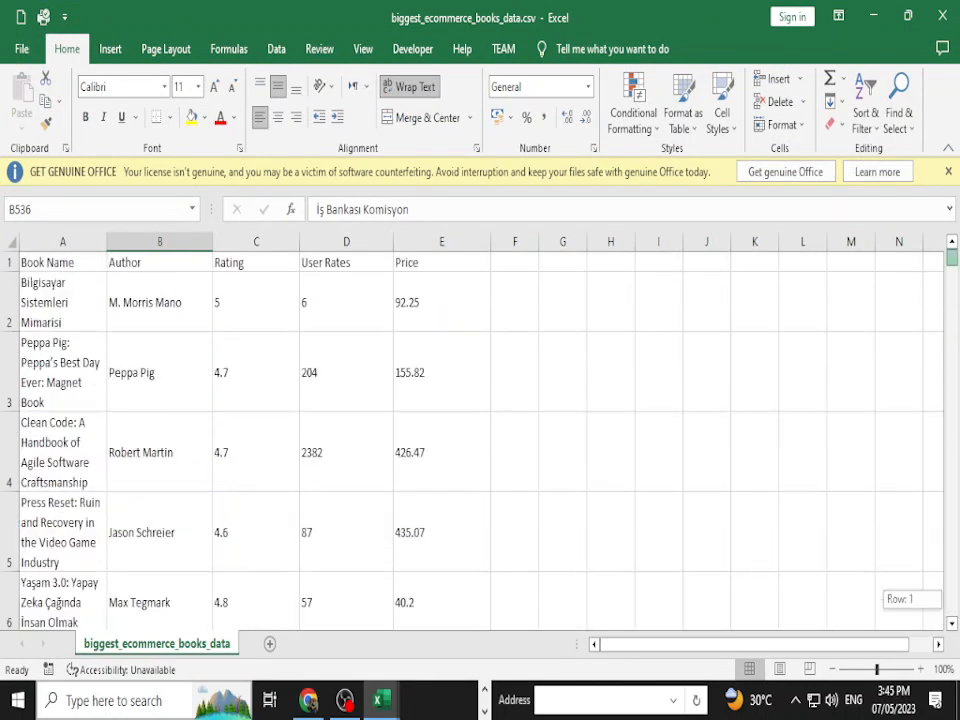
left_click(159, 452)
left_click(62, 302)
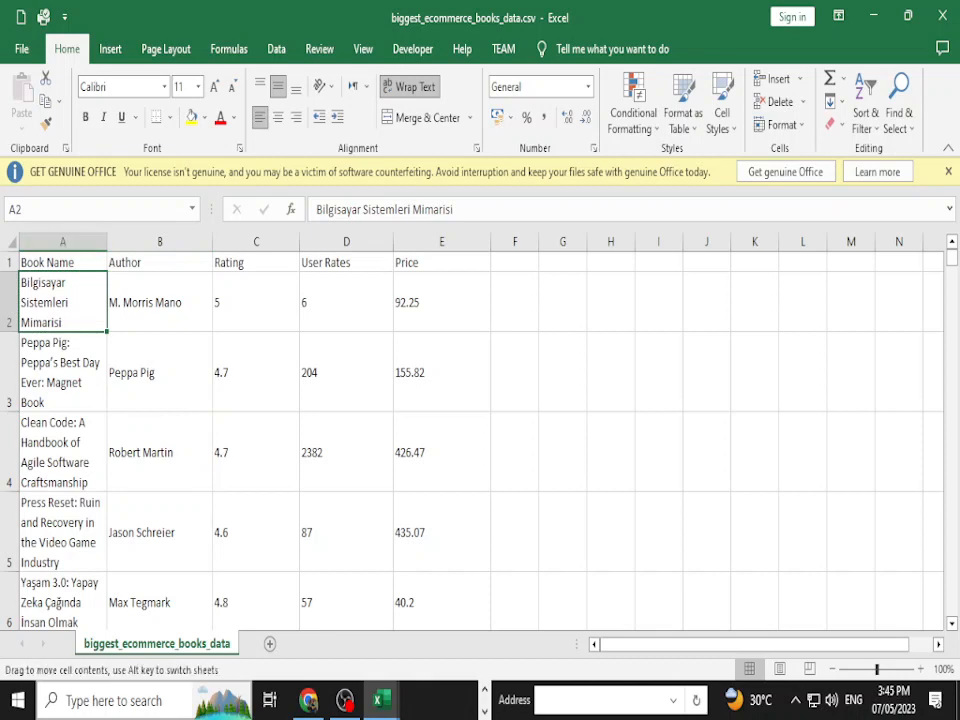
Give all rows of the sheet one uniform height, tall enough for about two lines of text.
key("ctrl+a")
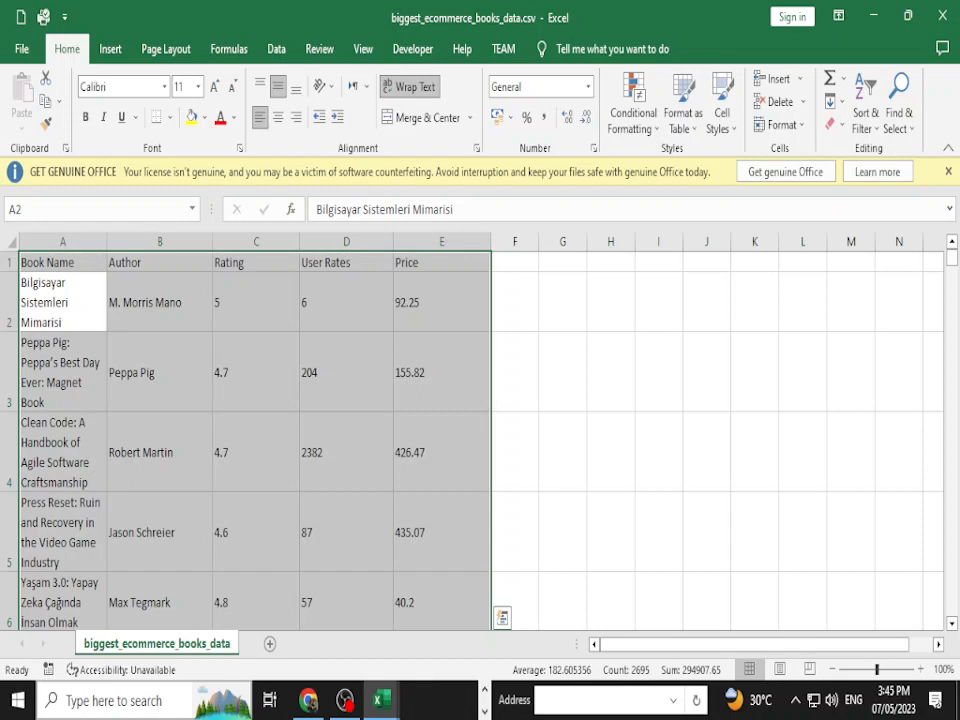
left_click(610, 451)
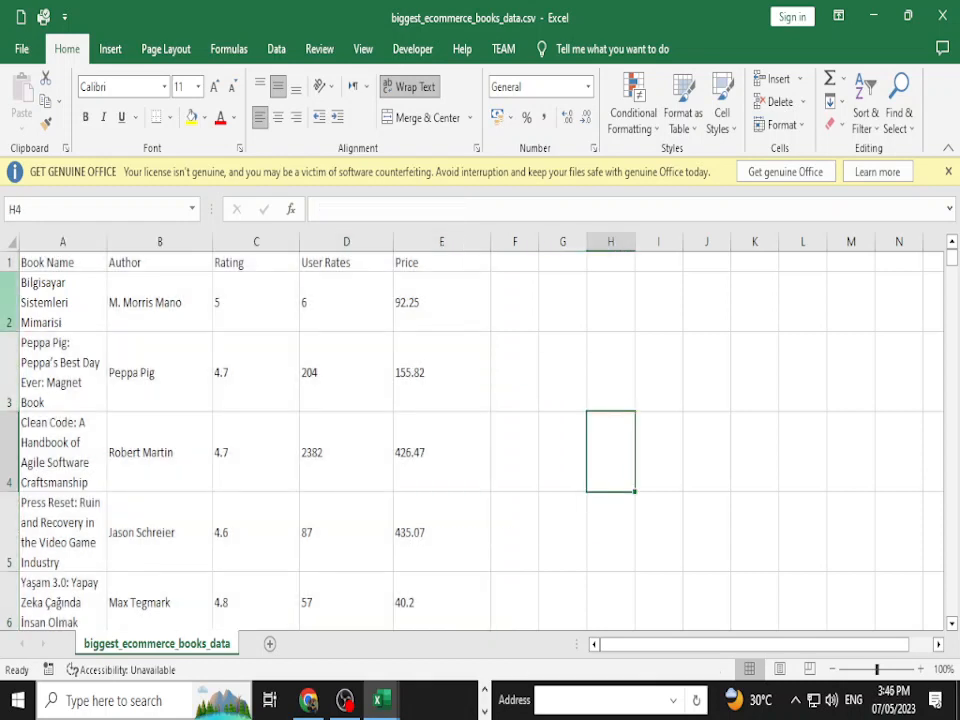
left_click(11, 242)
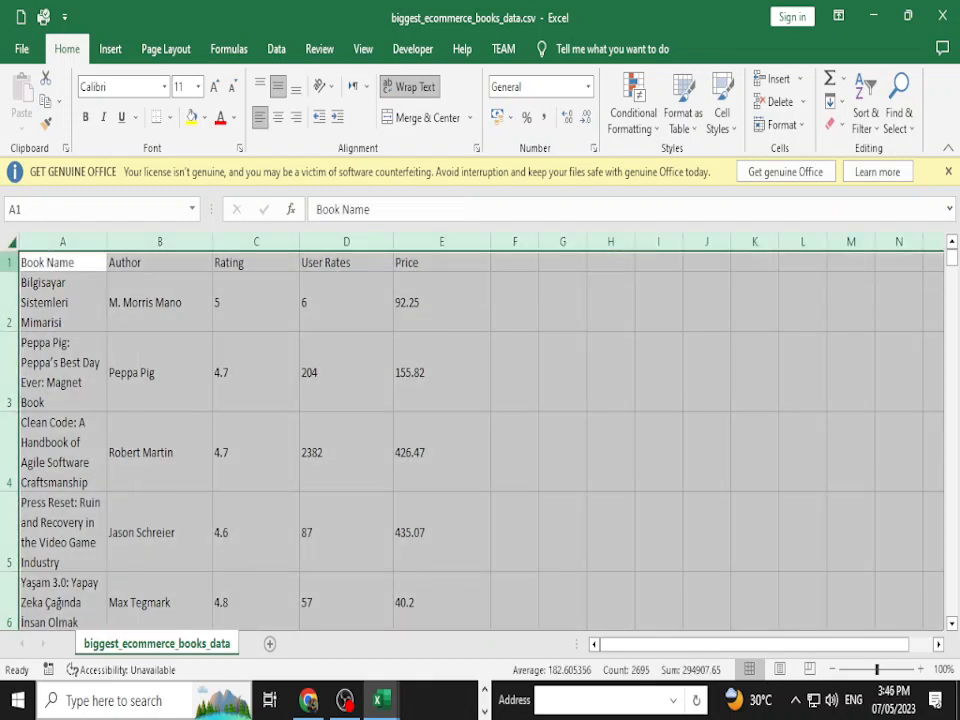
mouse_move(8, 272)
left_mouse_down()
mouse_move(8, 264)
mouse_move(8, 297)
left_mouse_up()
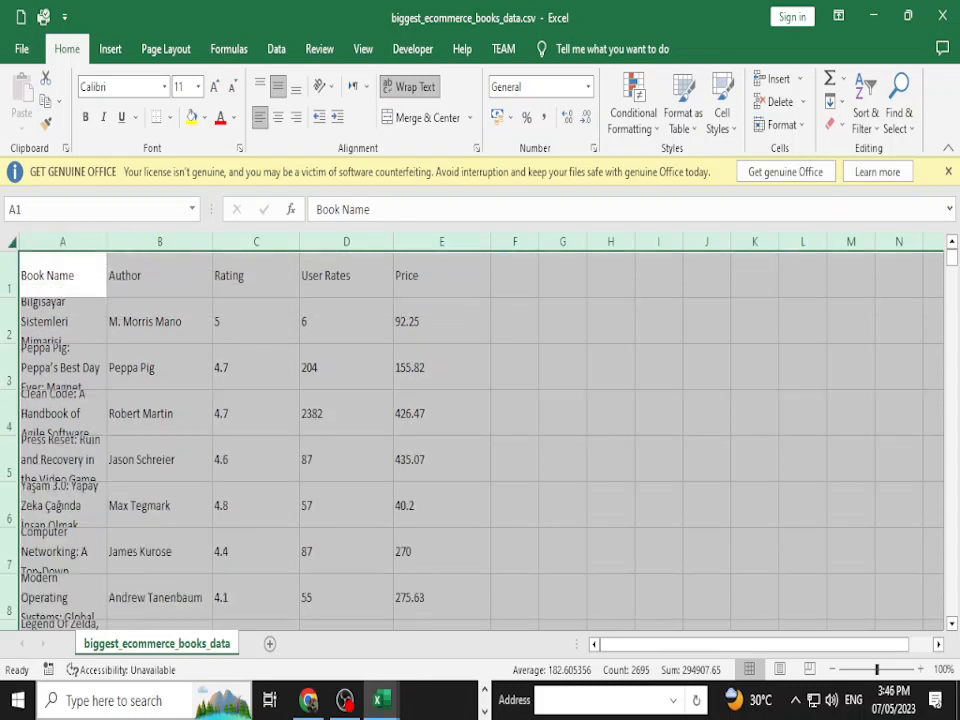
left_click(346, 459)
Widen columns A to E, making the Book Name column wide enough for most titles to fit on one or two lines.
left_click_drag(107, 241, 243, 241)
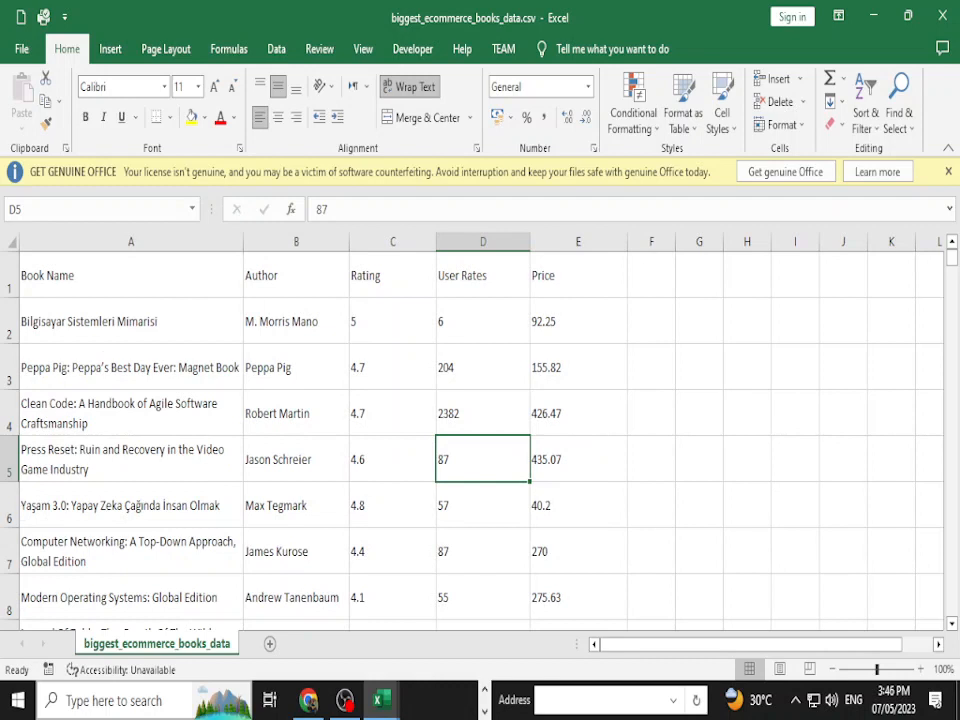
left_click_drag(349, 241, 362, 241)
left_click_drag(449, 241, 493, 241)
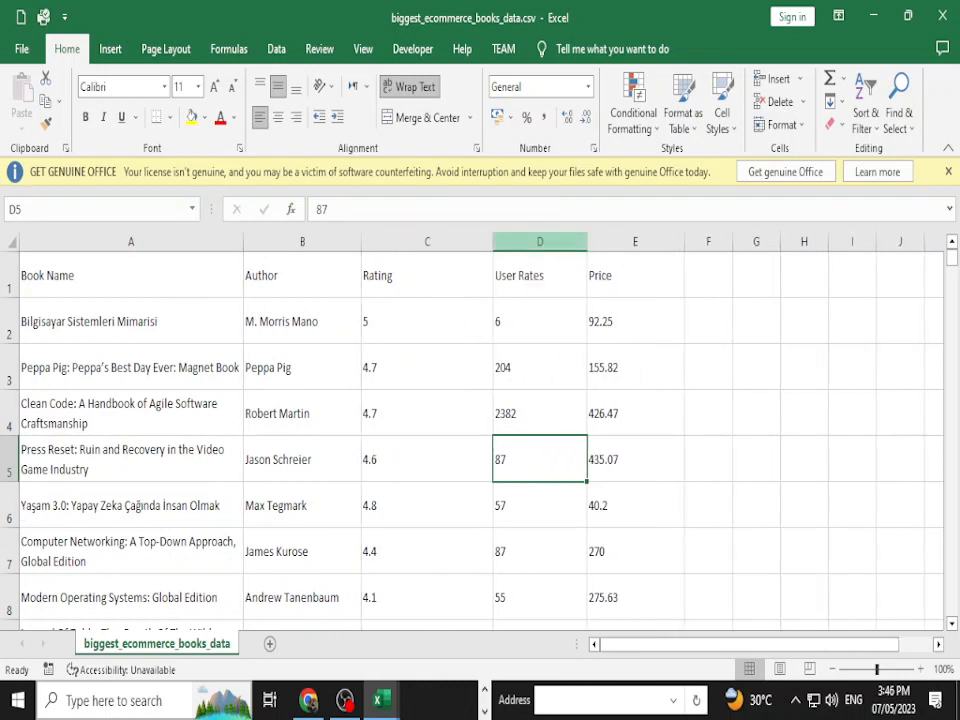
left_click_drag(587, 241, 617, 241)
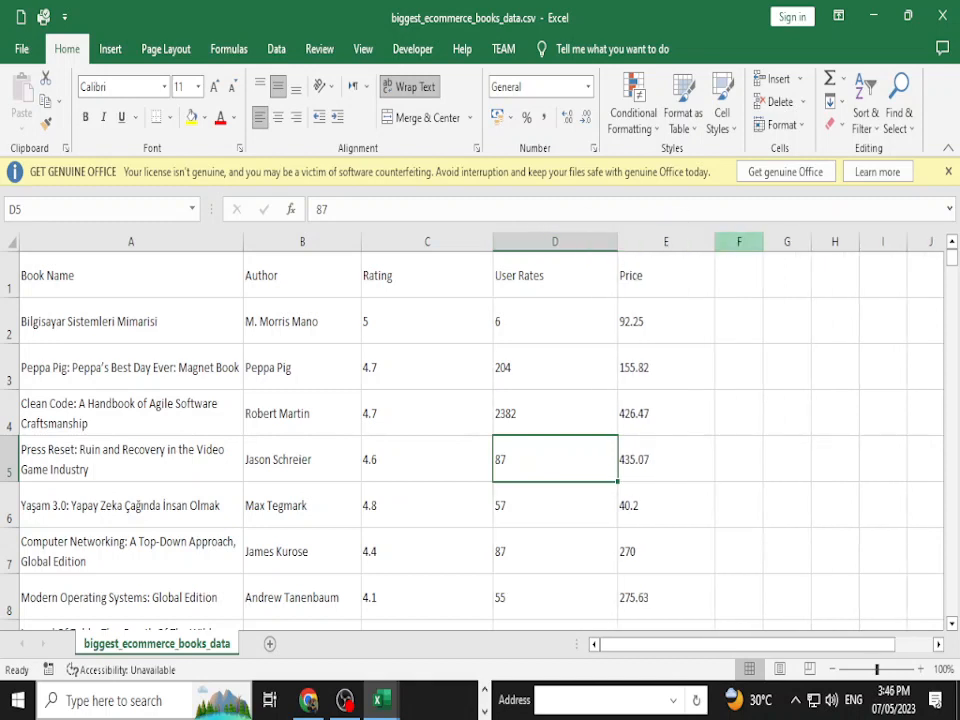
left_click_drag(714, 241, 723, 241)
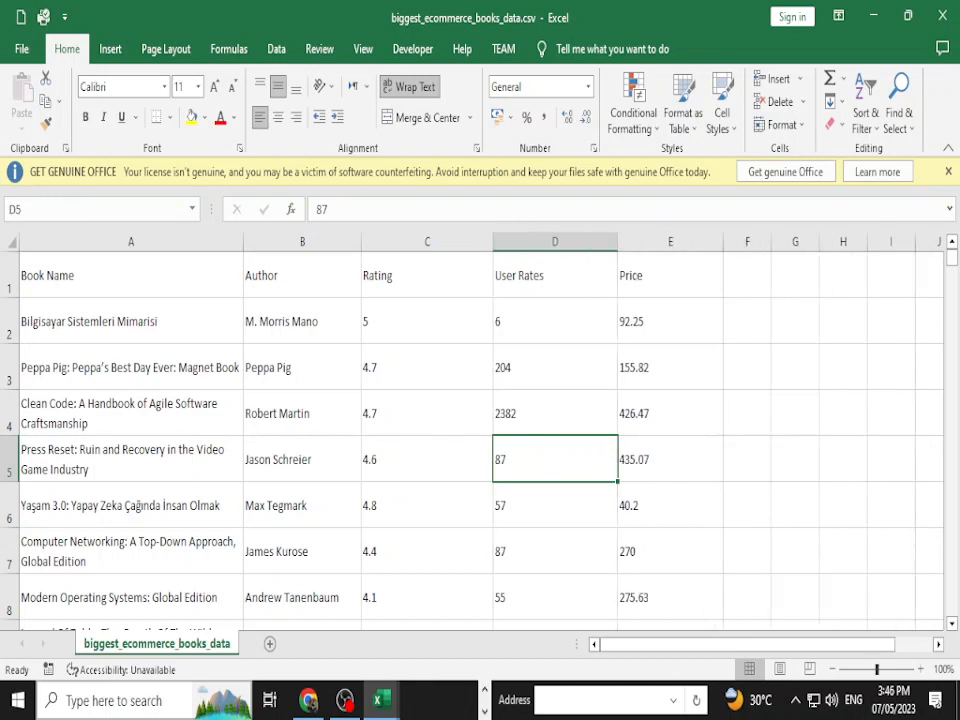
left_click(555, 551)
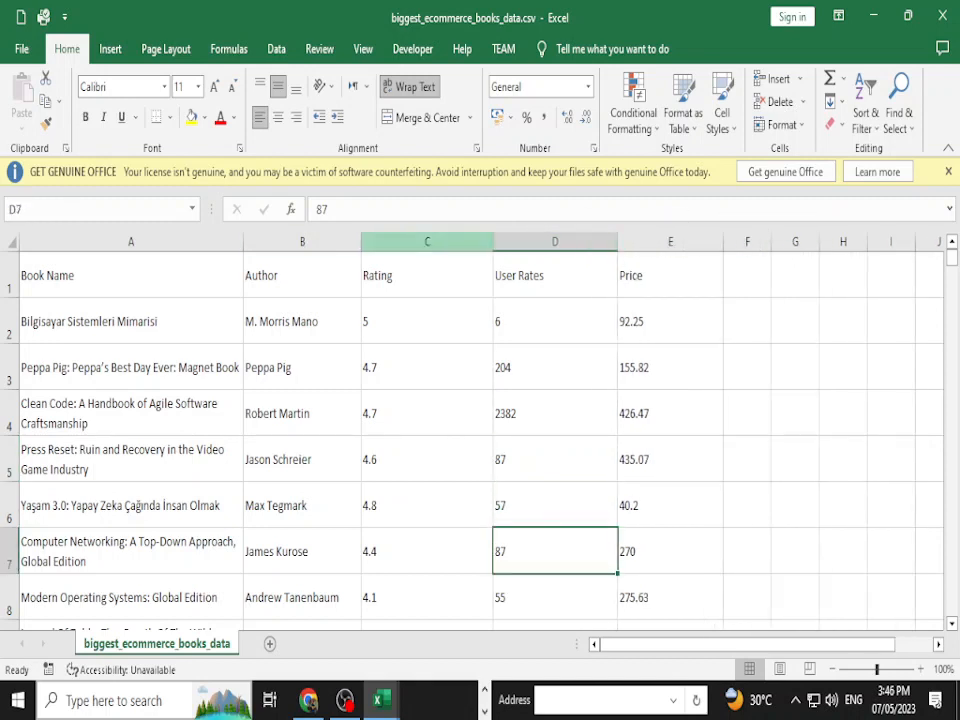
Examine the Rating and Price columns and the Rating, User Rates and Price headers.
left_click(427, 241)
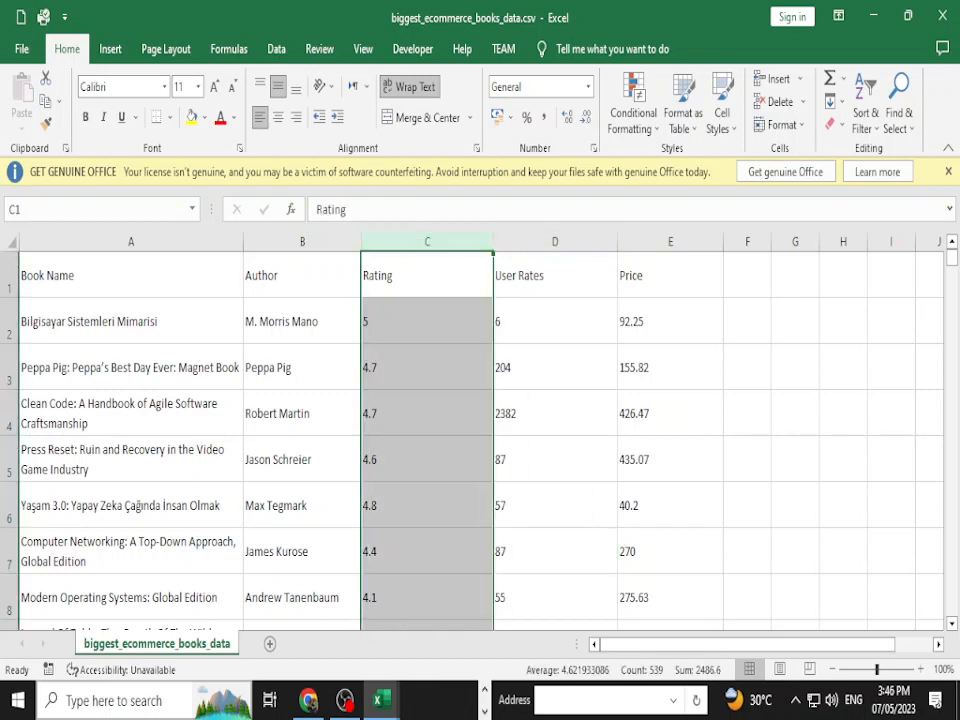
left_click(747, 413)
left_click(670, 241)
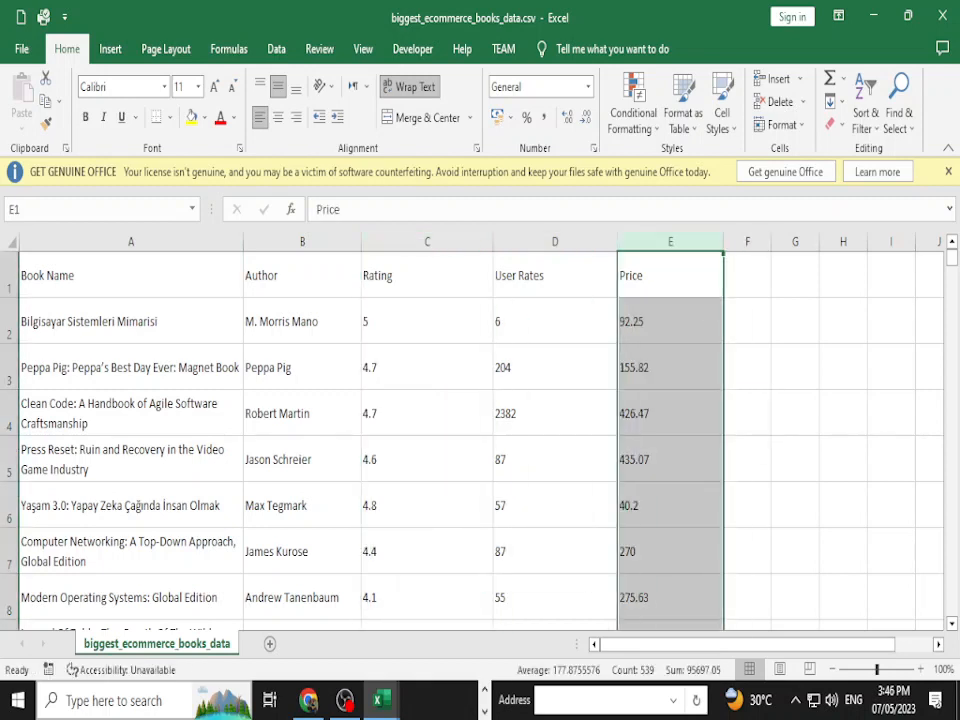
left_click(890, 413)
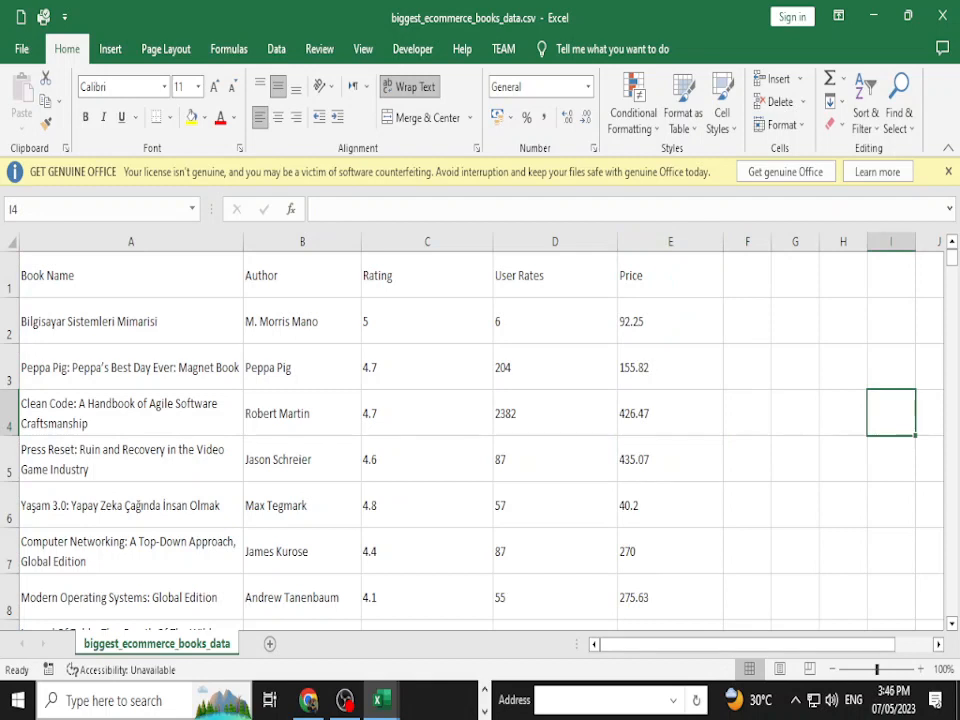
left_click(427, 275)
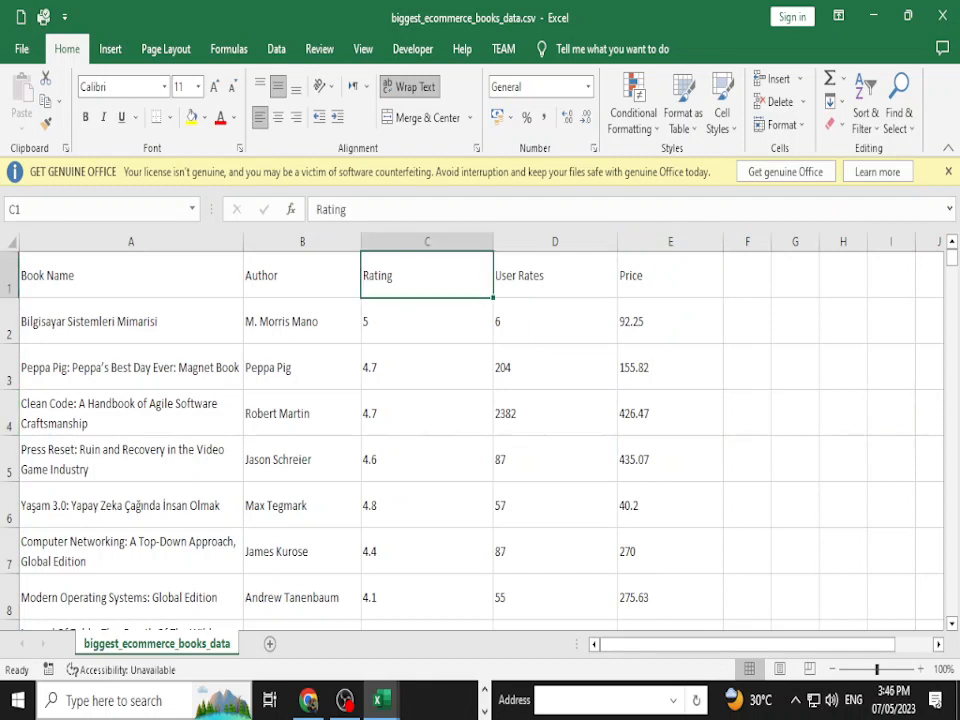
left_click(555, 275)
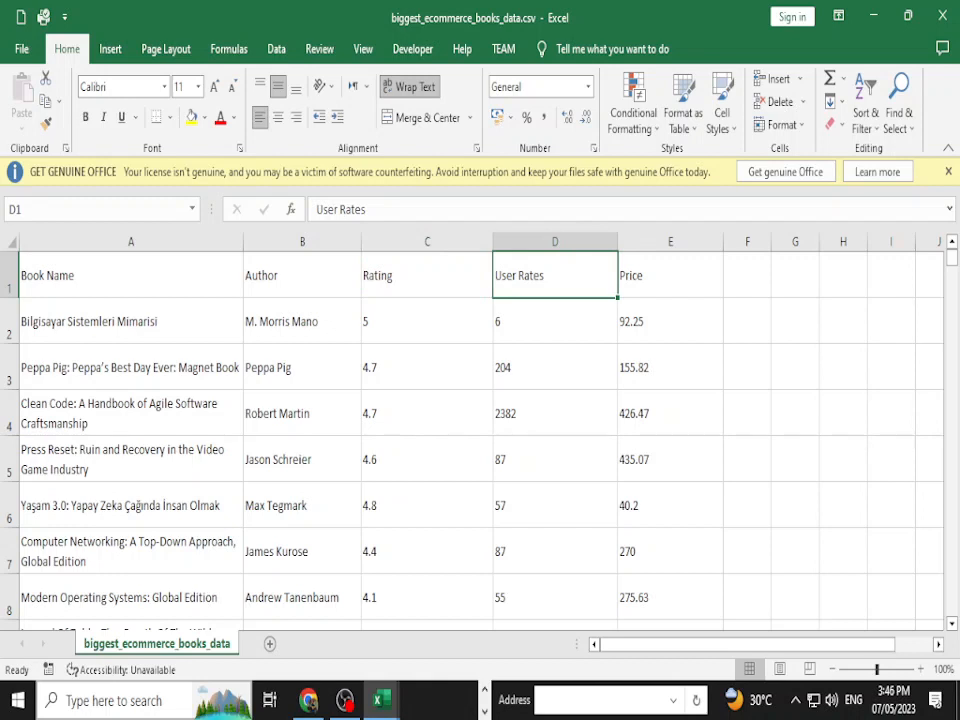
left_click(670, 275)
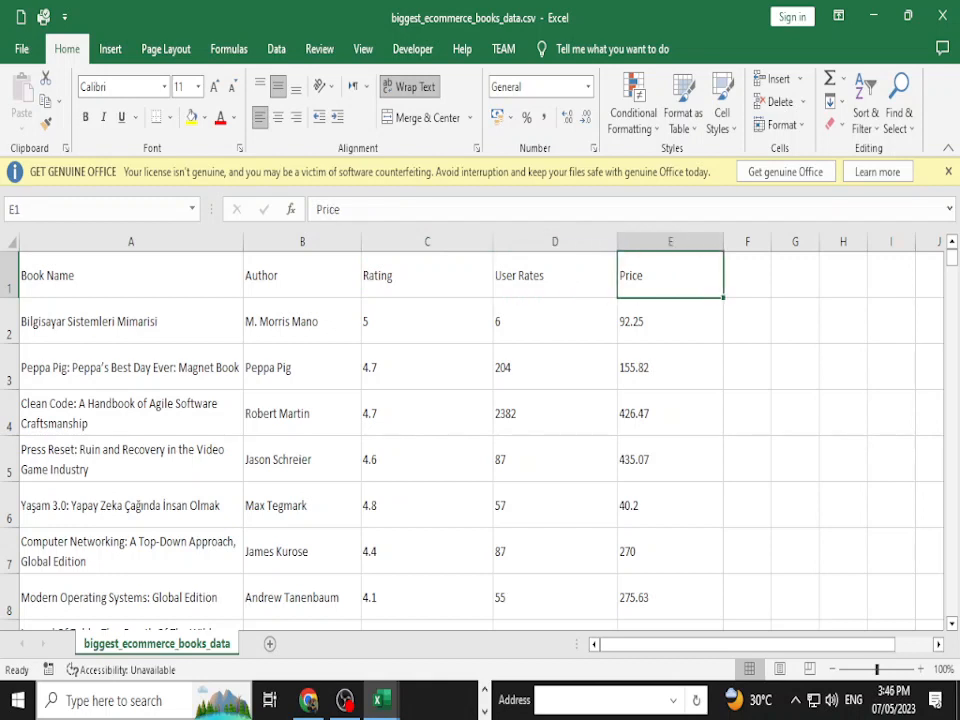
Check the extent of the Rating values from cell C2 down to the last book.
left_click(427, 241)
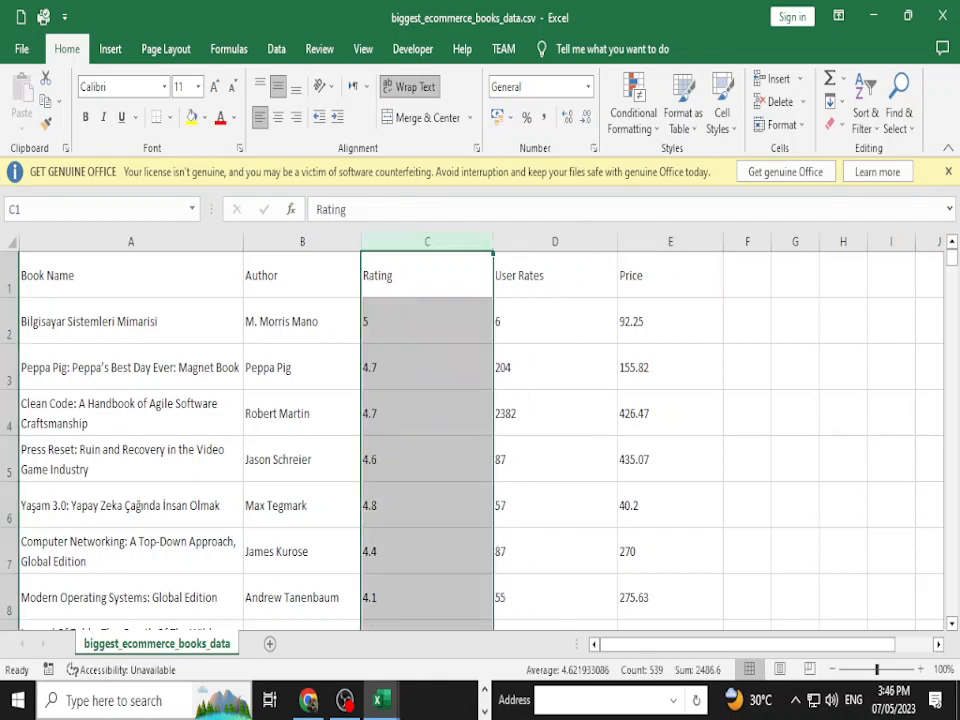
left_click(555, 367)
left_click(427, 321)
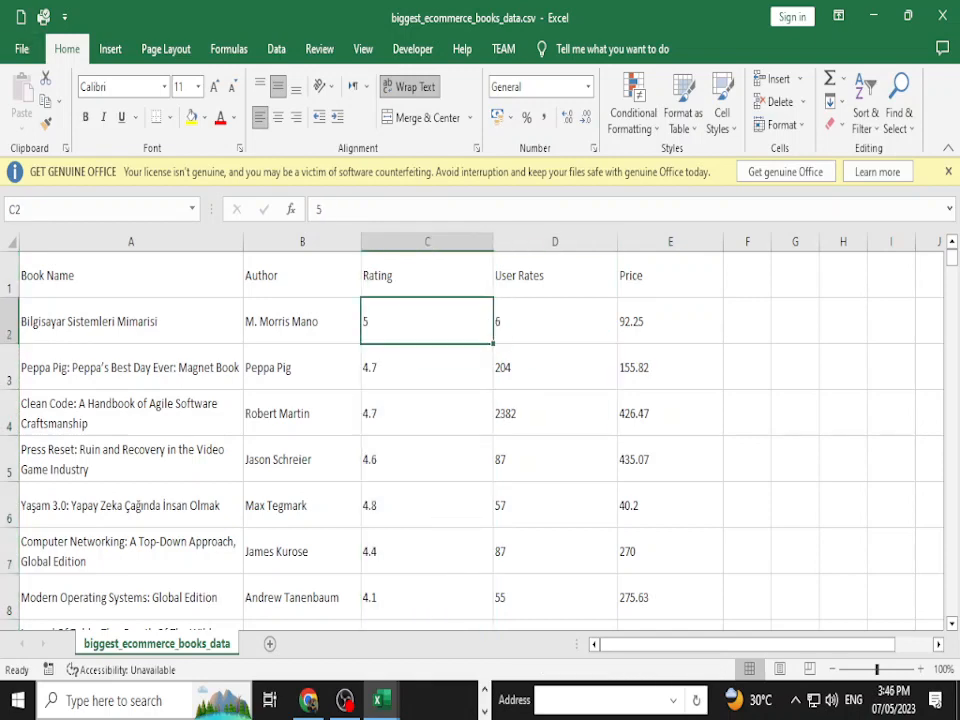
key("ctrl+shift+Down")
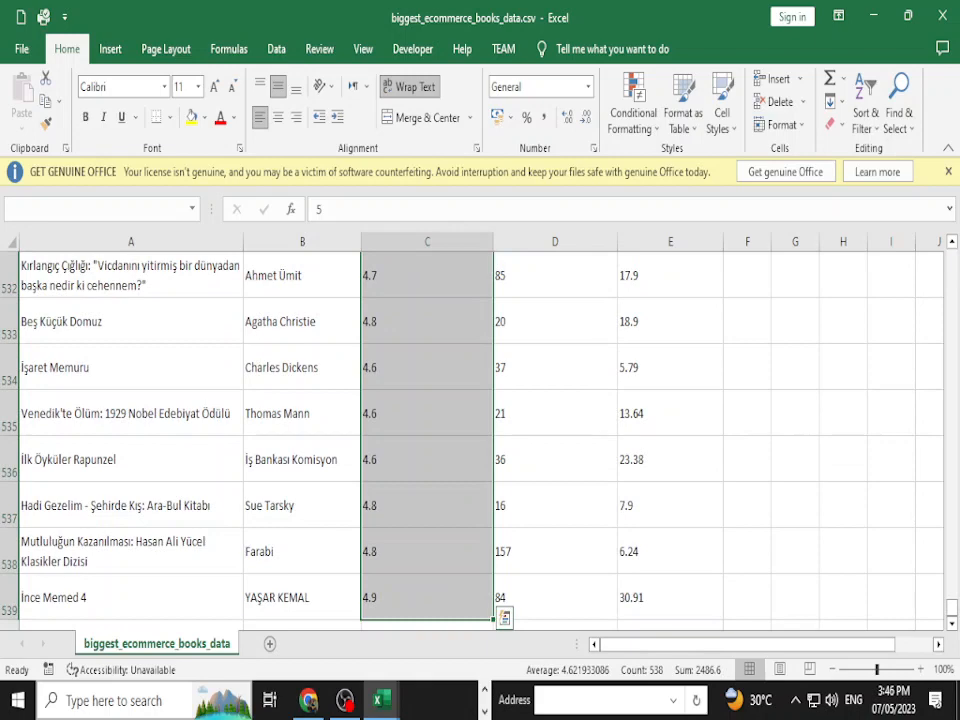
scroll(302, 440, "up", 4)
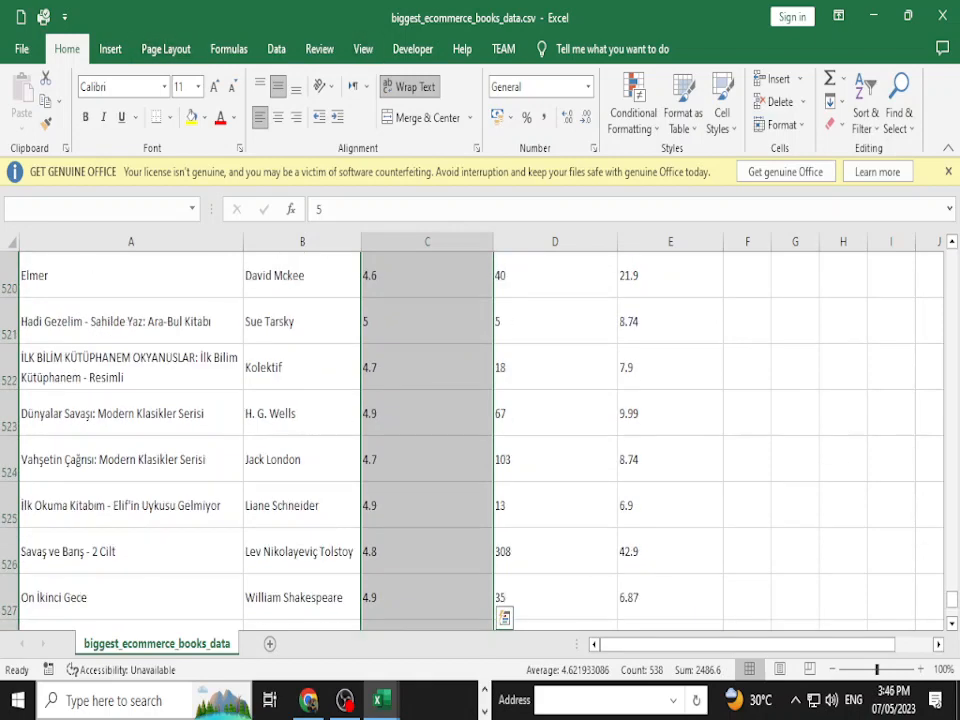
left_click(302, 459)
scroll(480, 435, "up", 20)
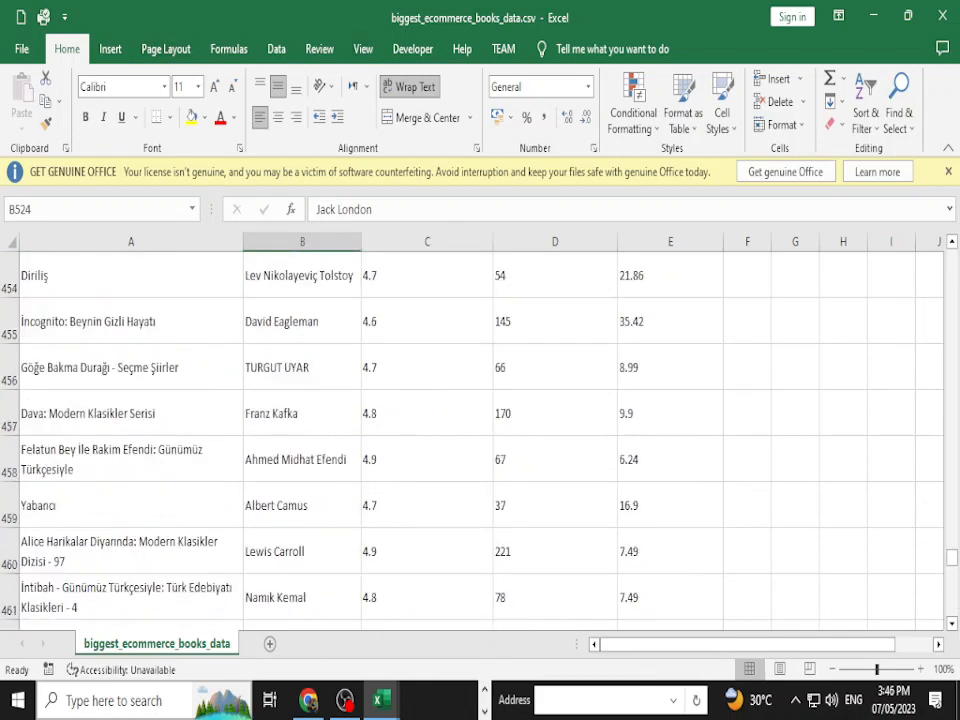
left_click_drag(951, 542, 951, 256)
Format the whole data range from A1 to the last book's price as a table, using a light style with a solid blue header.
left_click(130, 275)
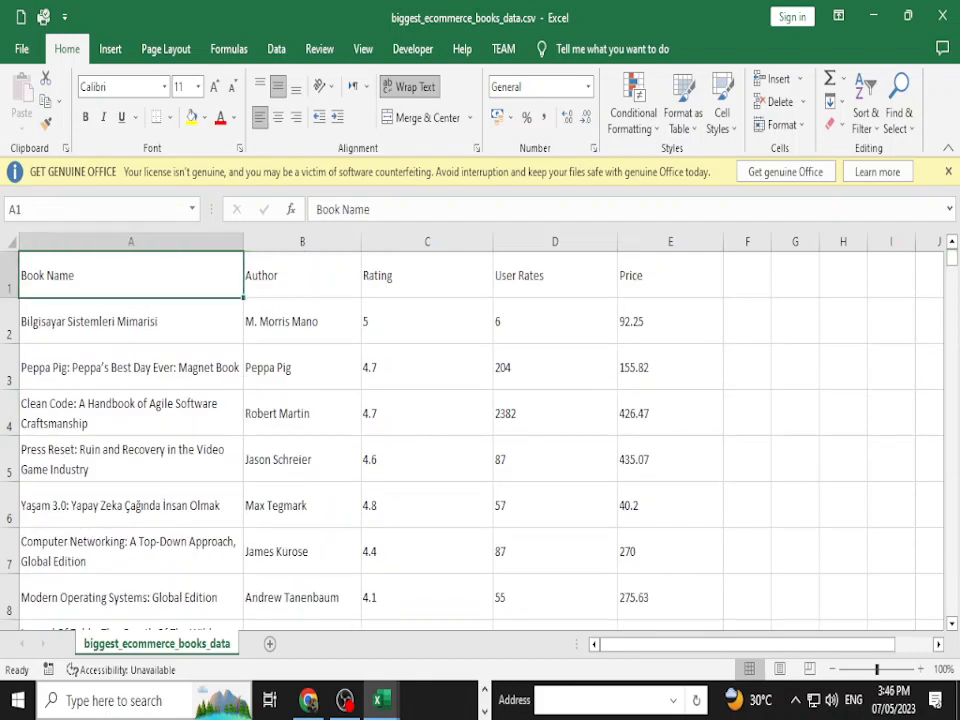
key("ctrl+shift+End")
left_click(110, 49)
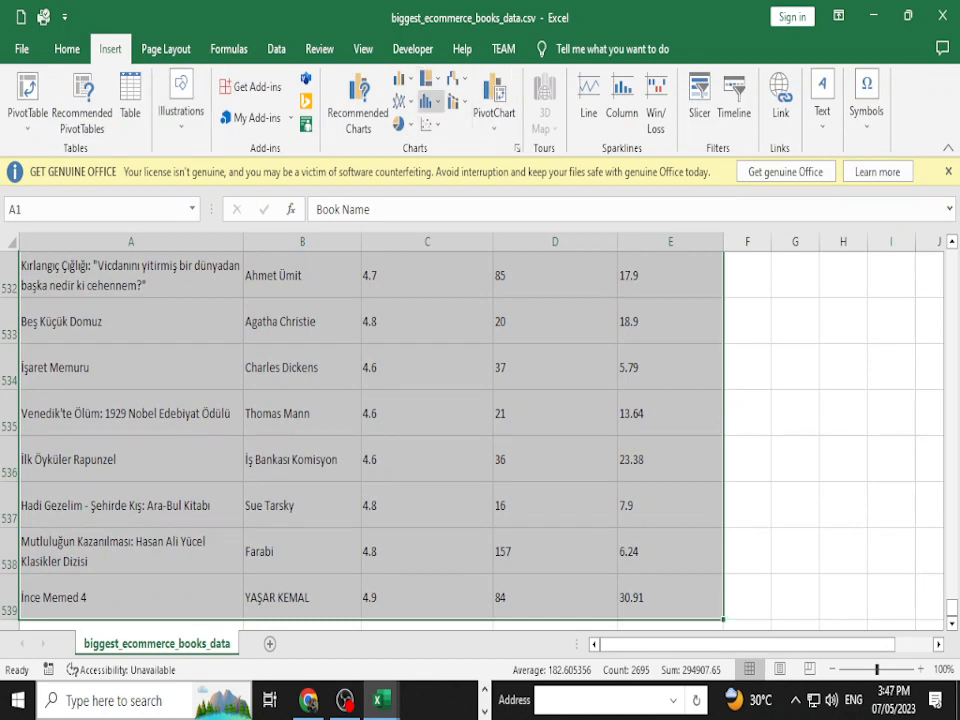
left_click(67, 49)
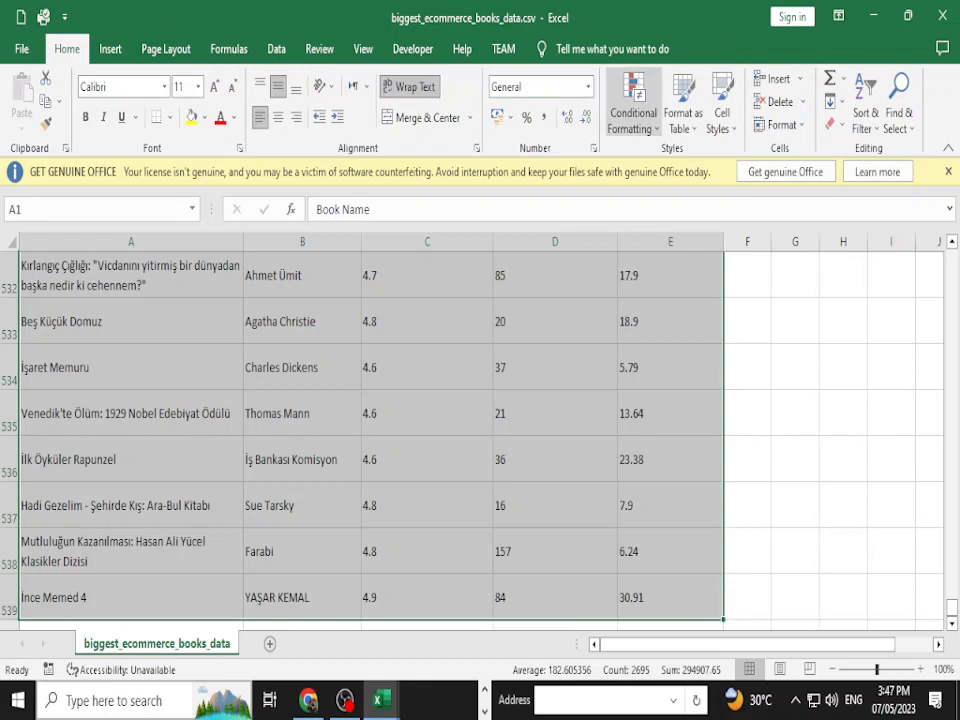
left_click(683, 100)
left_click(709, 185)
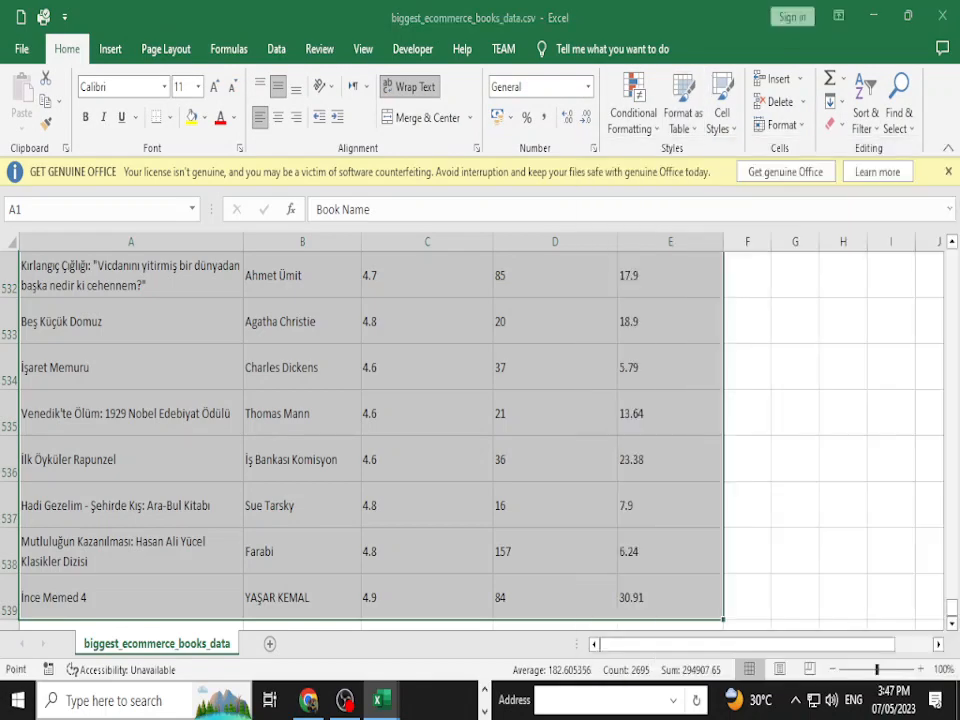
left_click(576, 509)
left_click(426, 459)
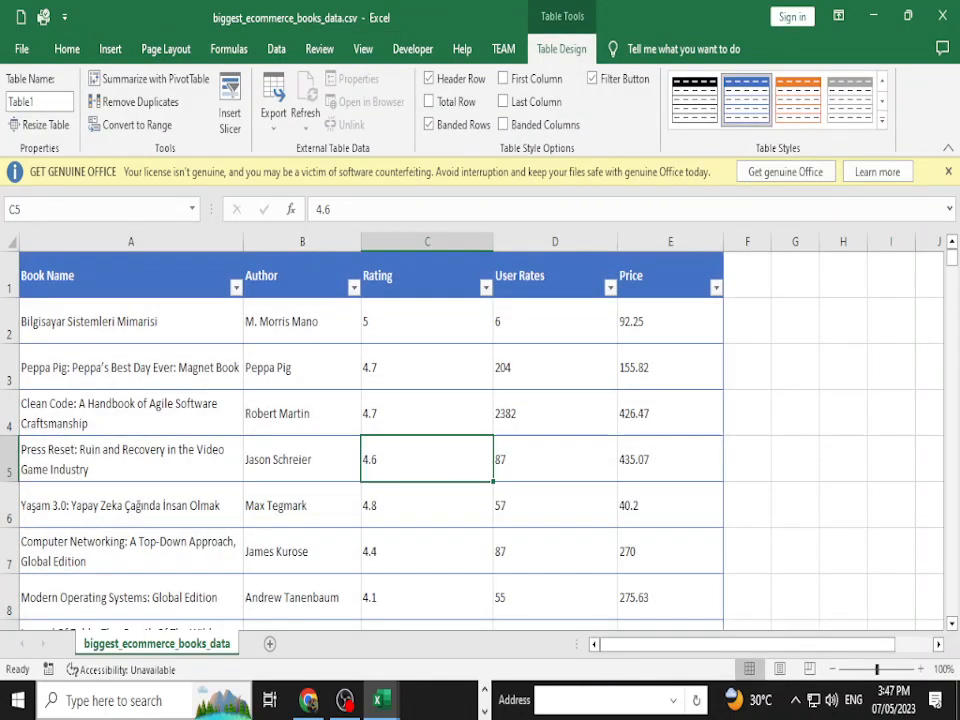
Filter the table's Rating column to show only books rated 5 and look through the filtered list.
left_click(486, 287)
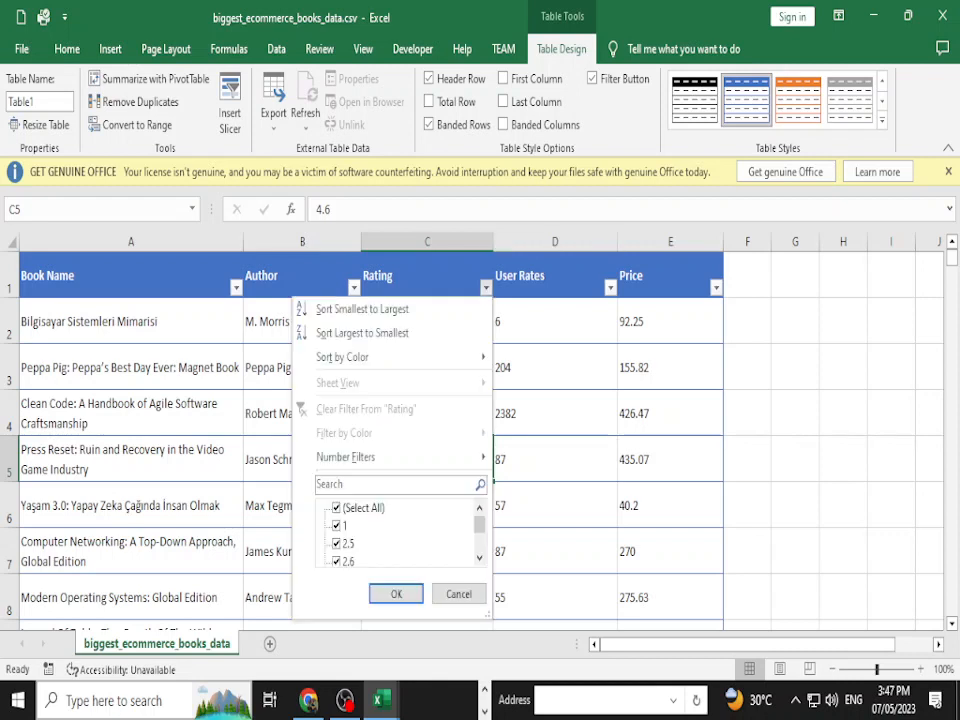
left_click(336, 508)
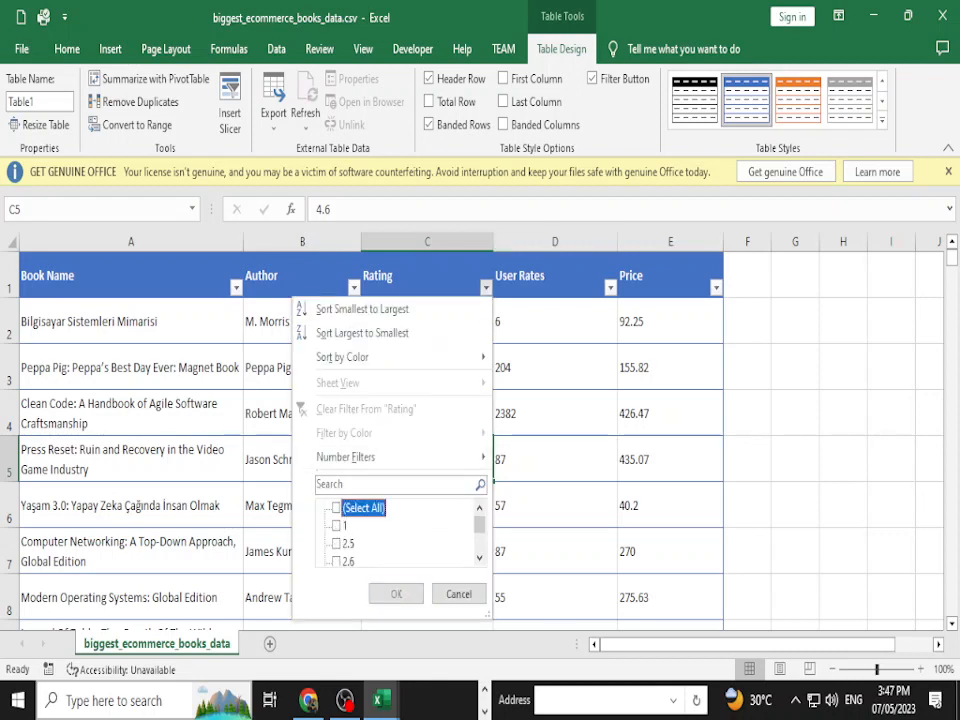
scroll(400, 530, "down", 12)
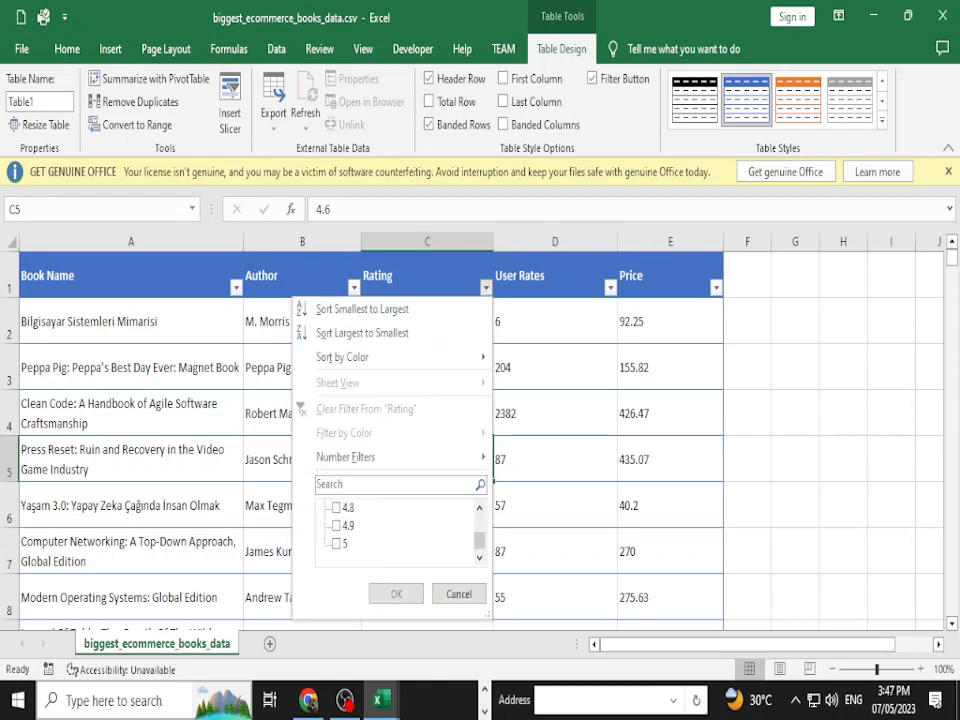
left_click(336, 543)
left_click(396, 593)
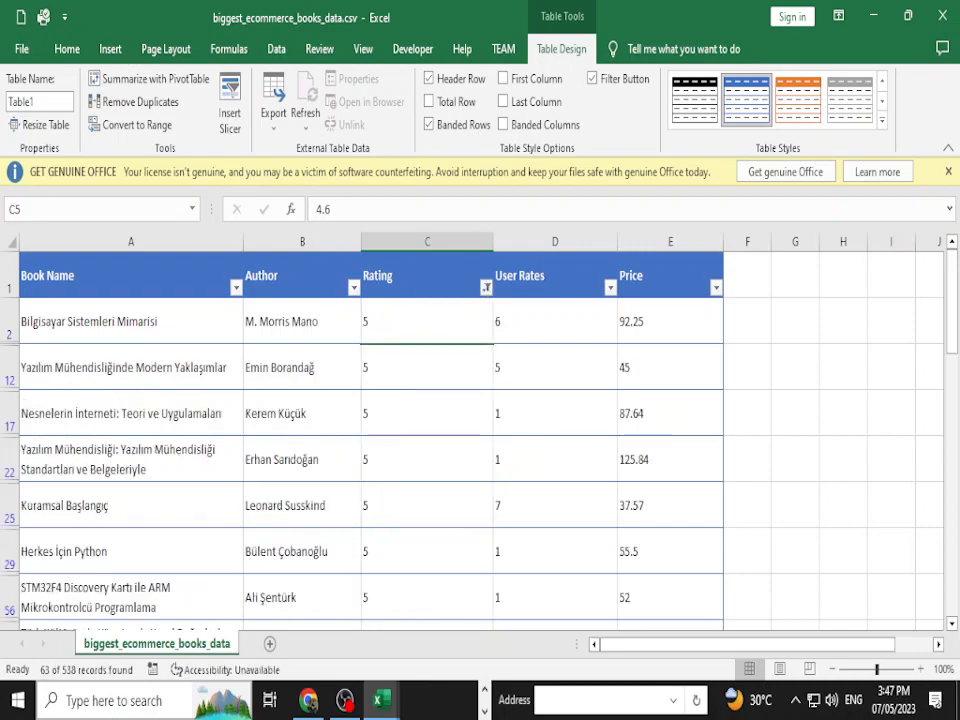
scroll(66, 516, "down", 7)
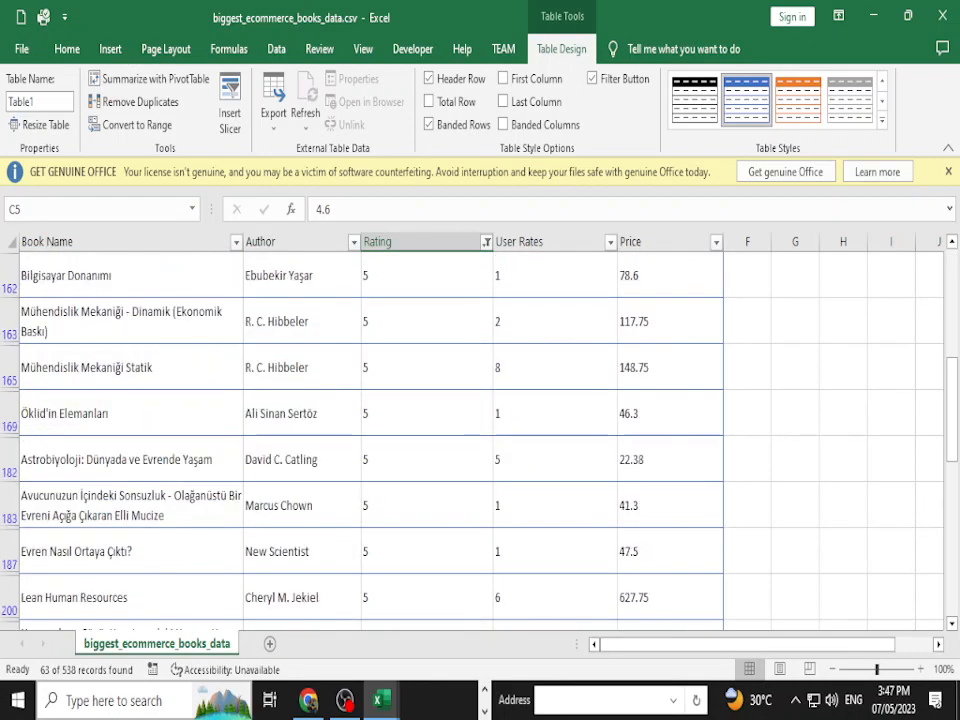
scroll(66, 516, "down", 15)
scroll(66, 516, "up", 8)
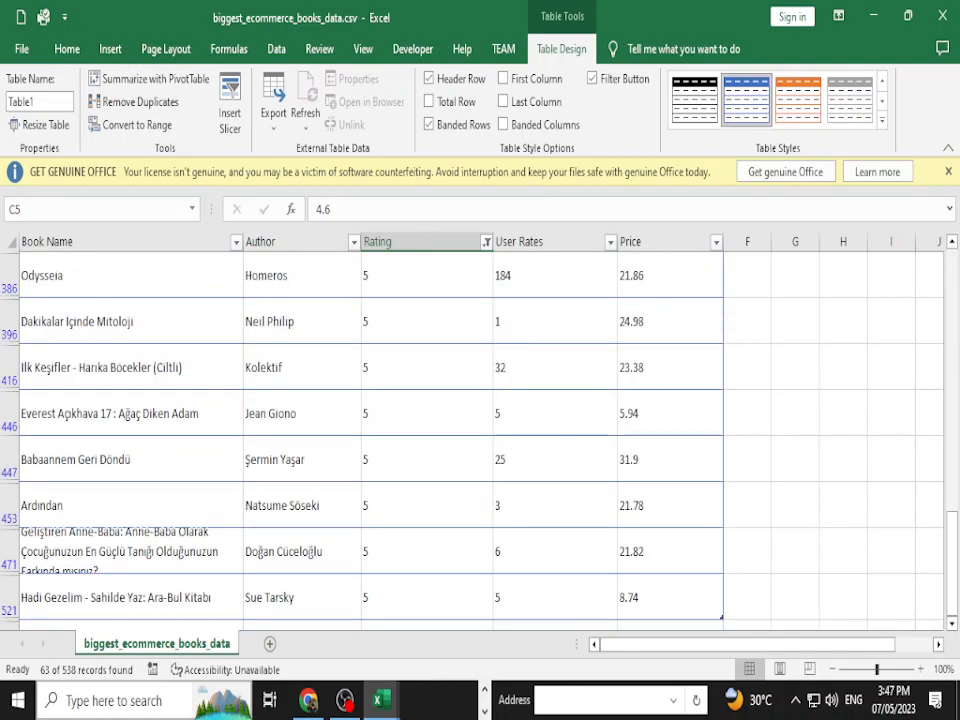
scroll(66, 516, "up", 12)
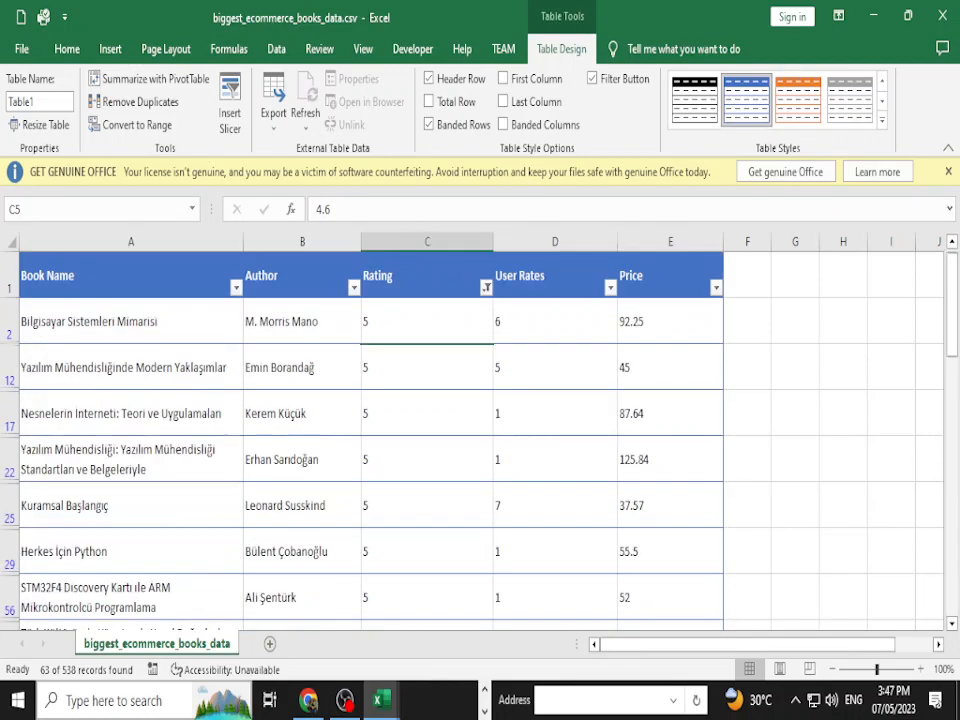
Restore all ratings in the Rating column filter and select empty cell G2 outside the table.
left_click(486, 287)
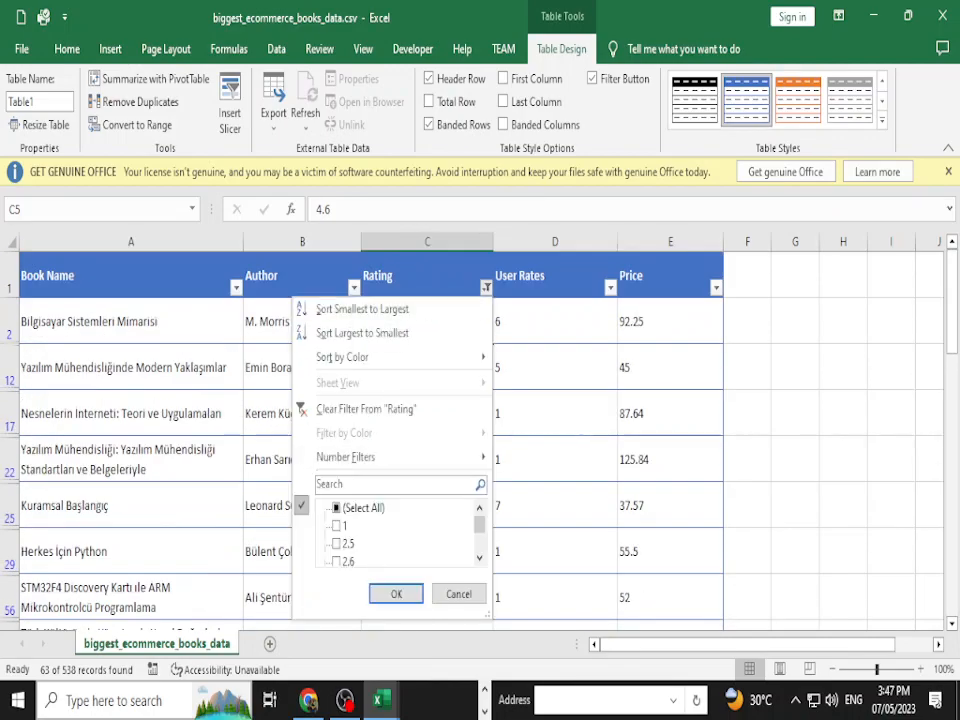
left_click(336, 508)
left_click(396, 593)
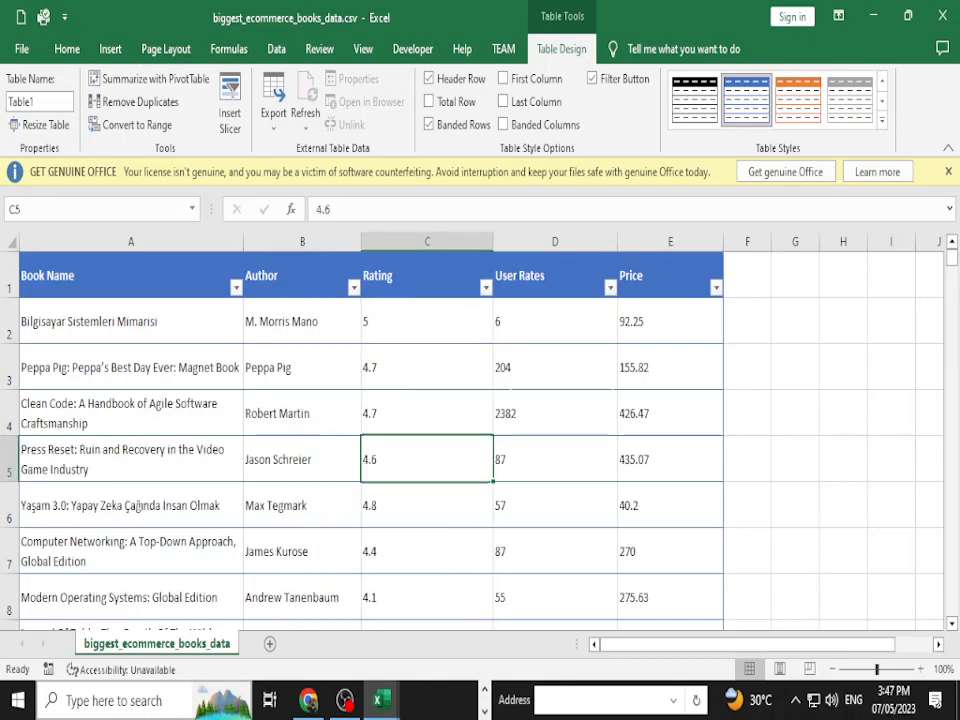
left_click(795, 321)
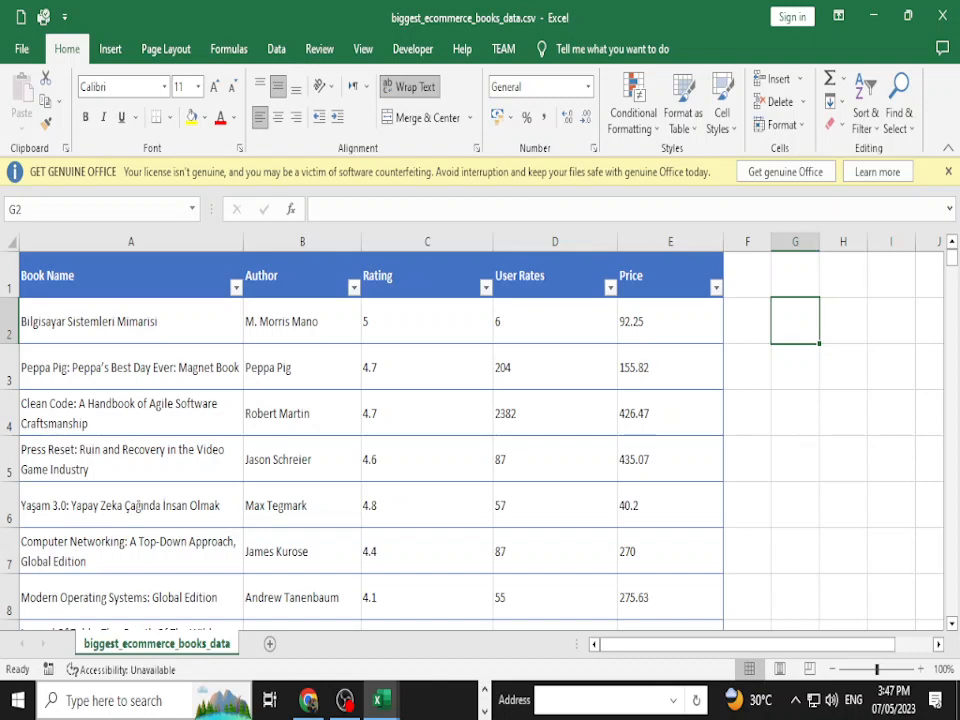
Filter the table's Price column to show only books priced 2.75.
left_click(426, 321)
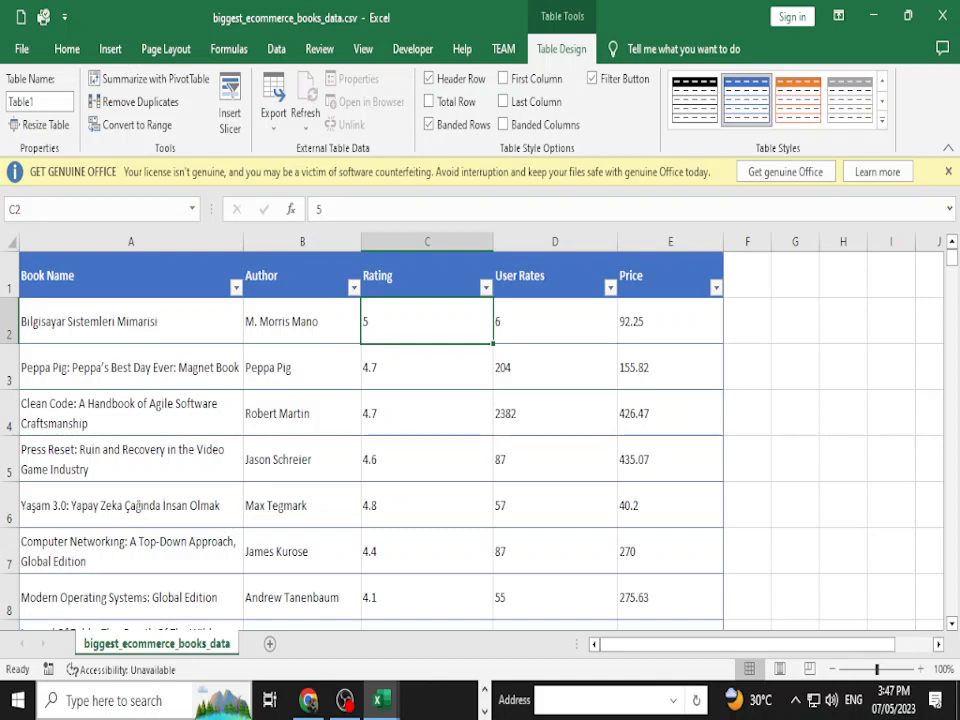
key("Right")
key("Right")
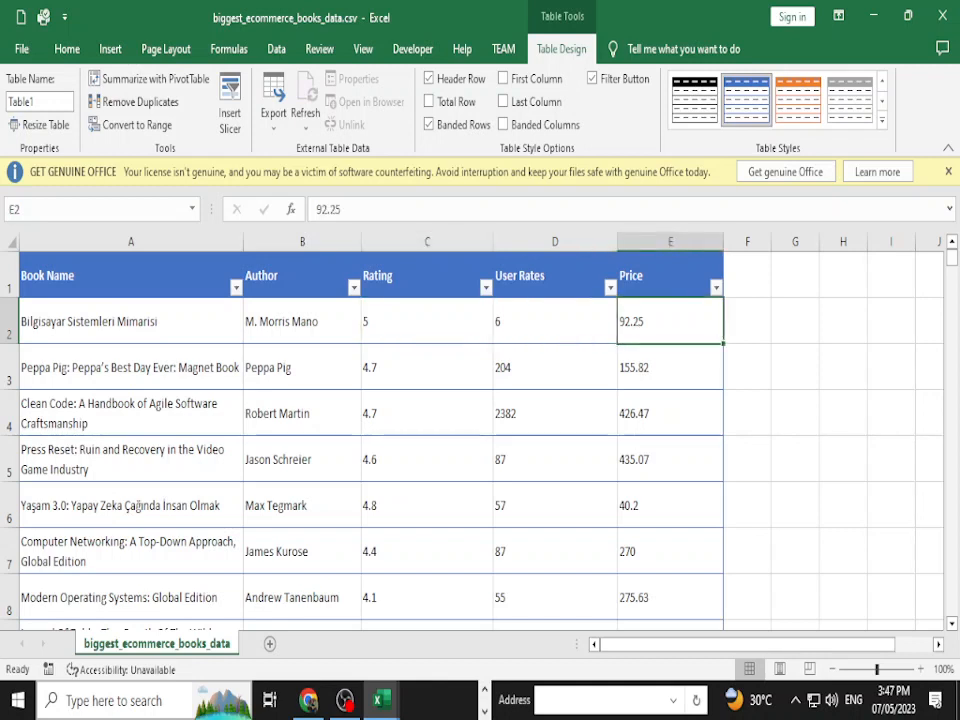
key("alt+Down")
left_click(566, 508)
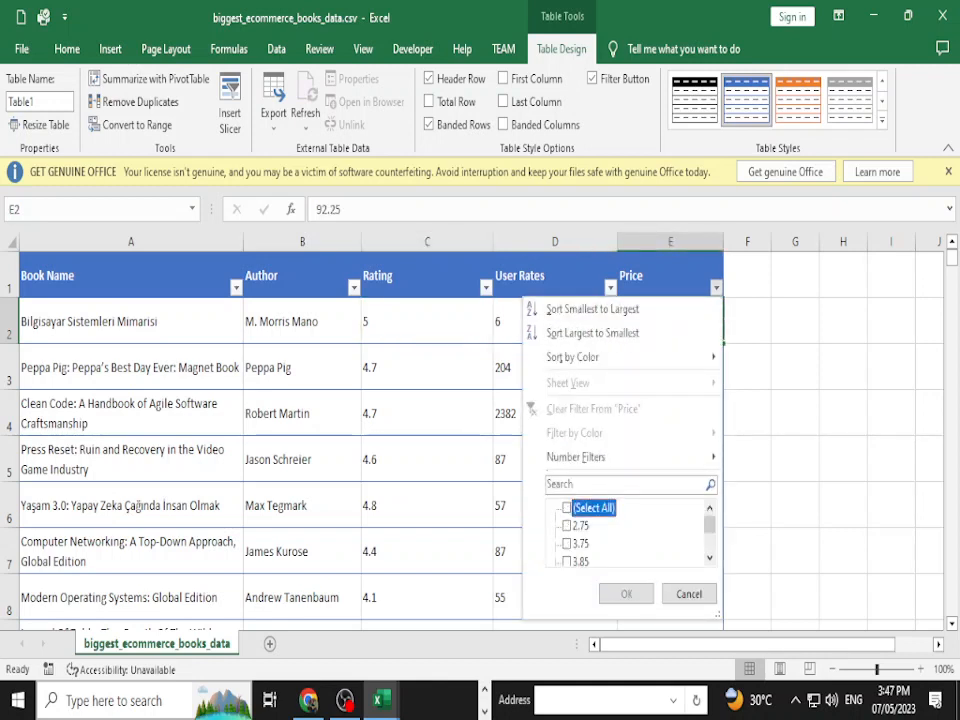
left_click(566, 525)
left_click(626, 593)
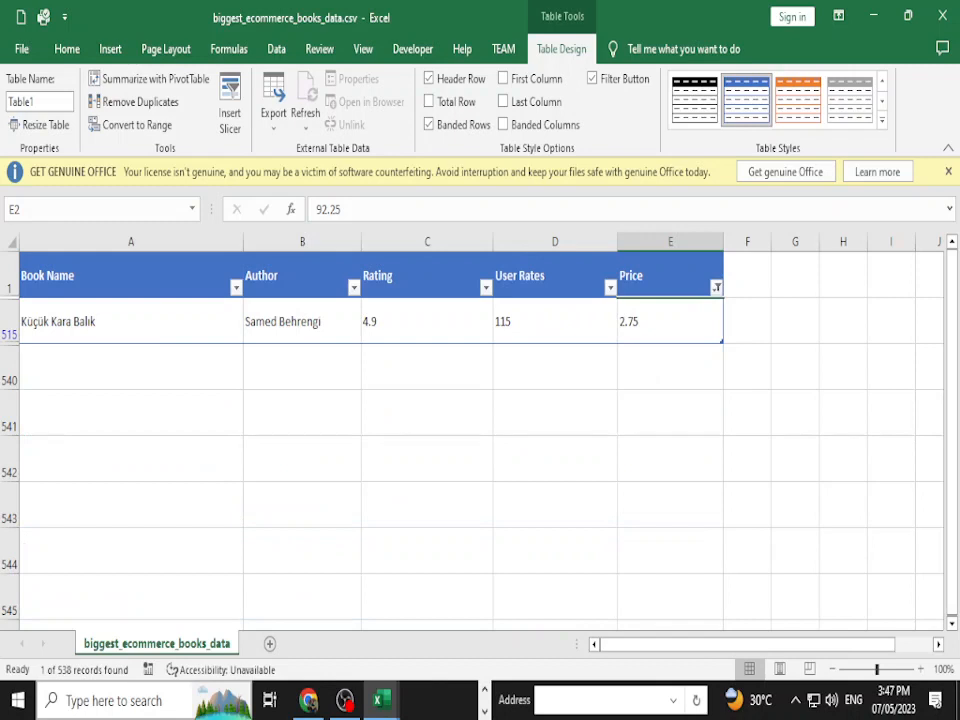
Restore all prices in the Price column filter and return to cell A1.
left_click(716, 287)
left_click(566, 508)
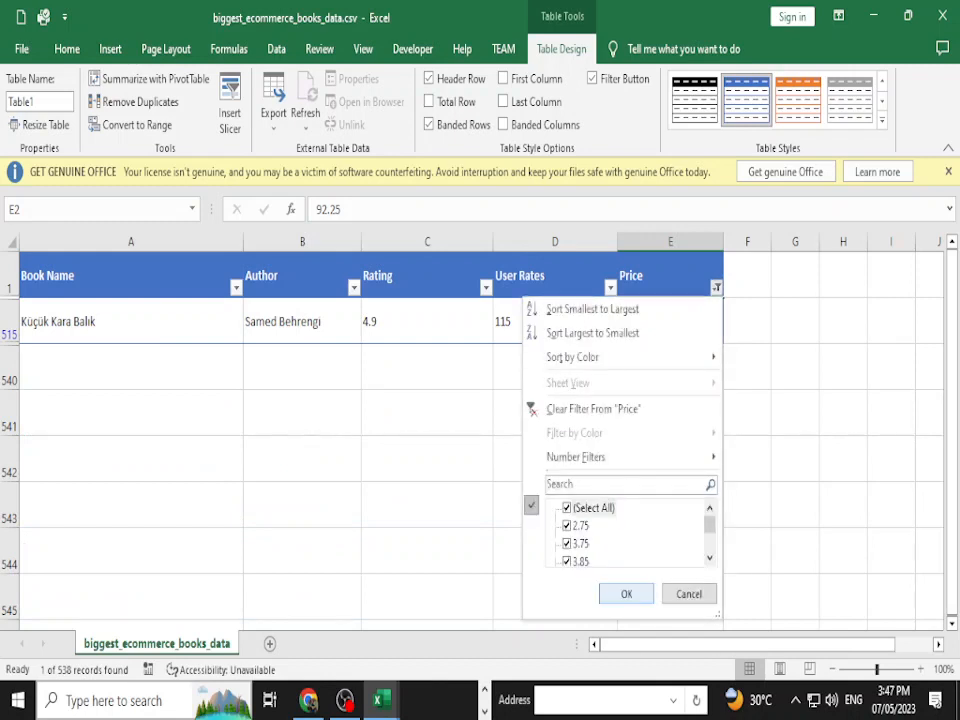
key("Return")
key("ctrl+Home")
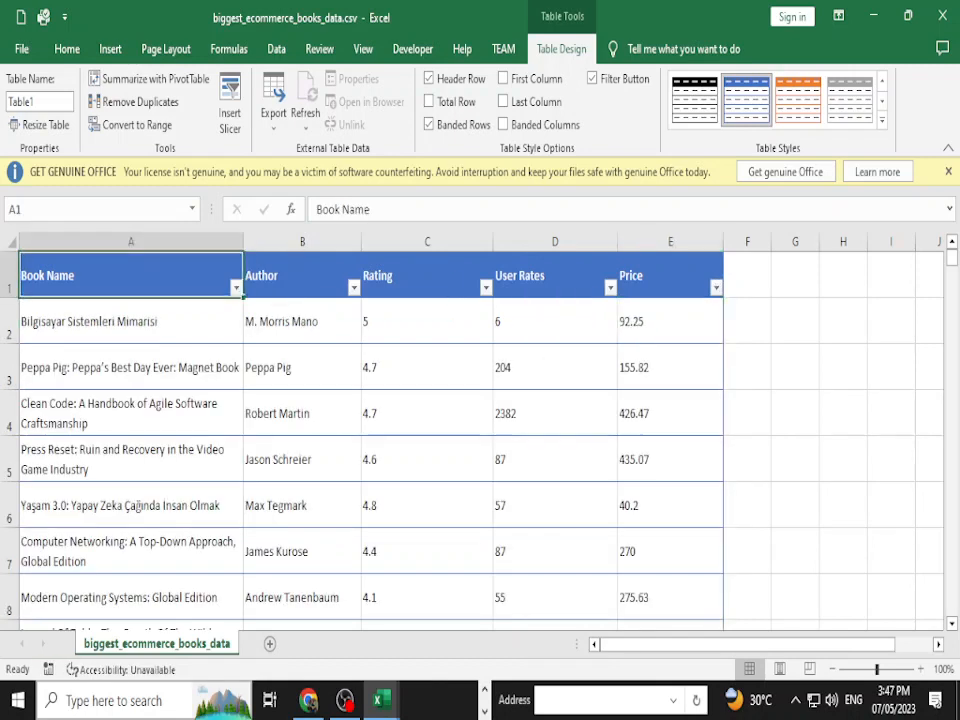
Insert a column chart of the whole table from A1 to the last book's price, and enlarge it from its upper-left corner.
key("Down")
key("Up")
key("ctrl+shift+End")
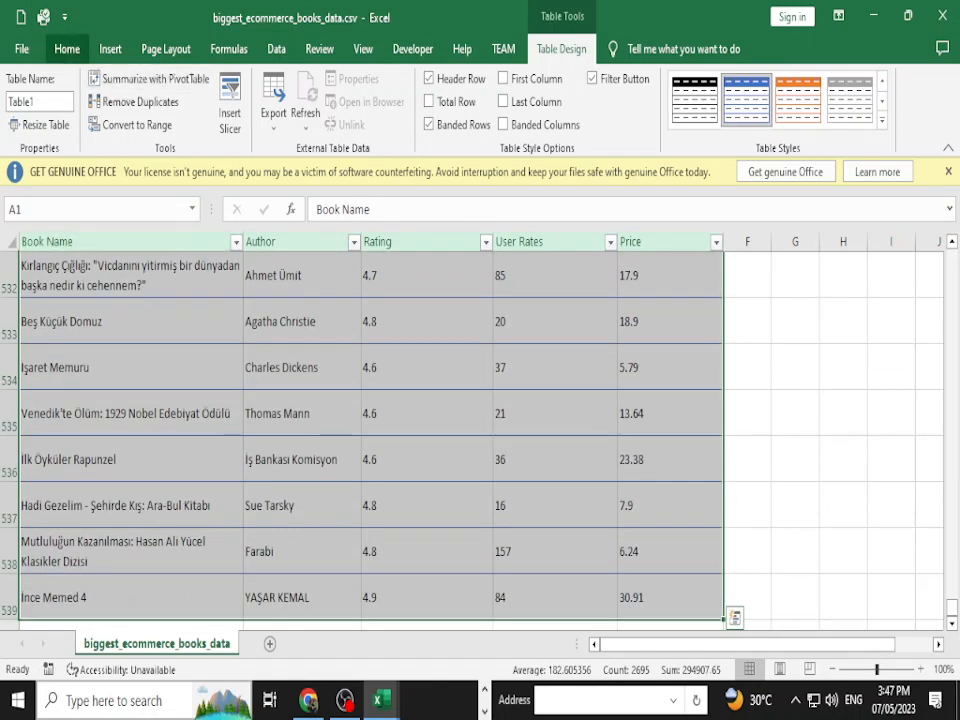
left_click(66, 48)
left_click(110, 48)
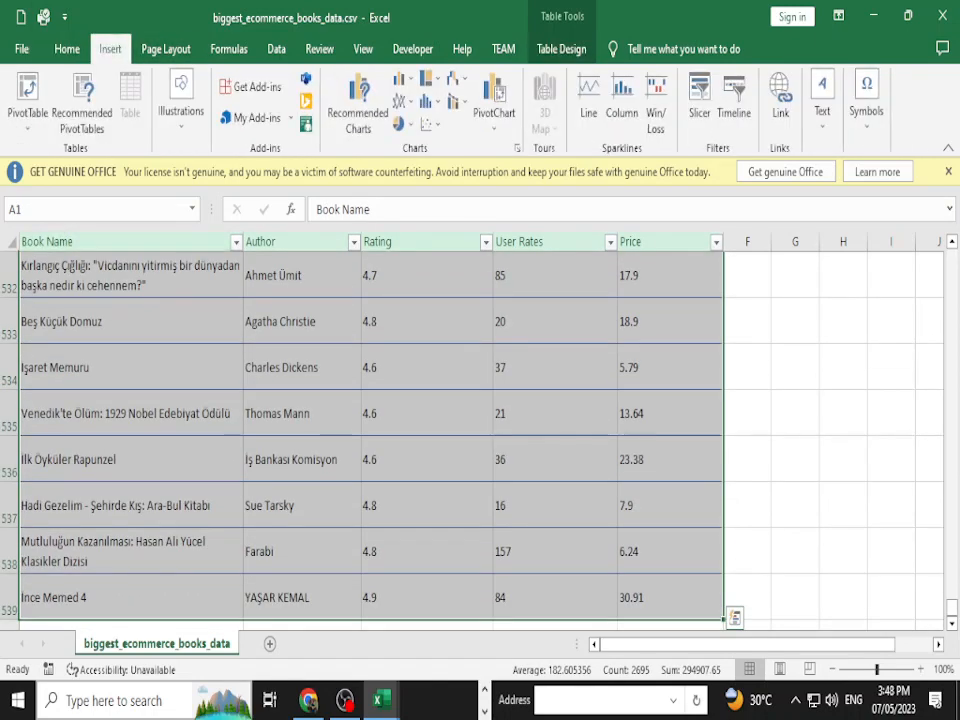
left_click(403, 78)
left_click(412, 142)
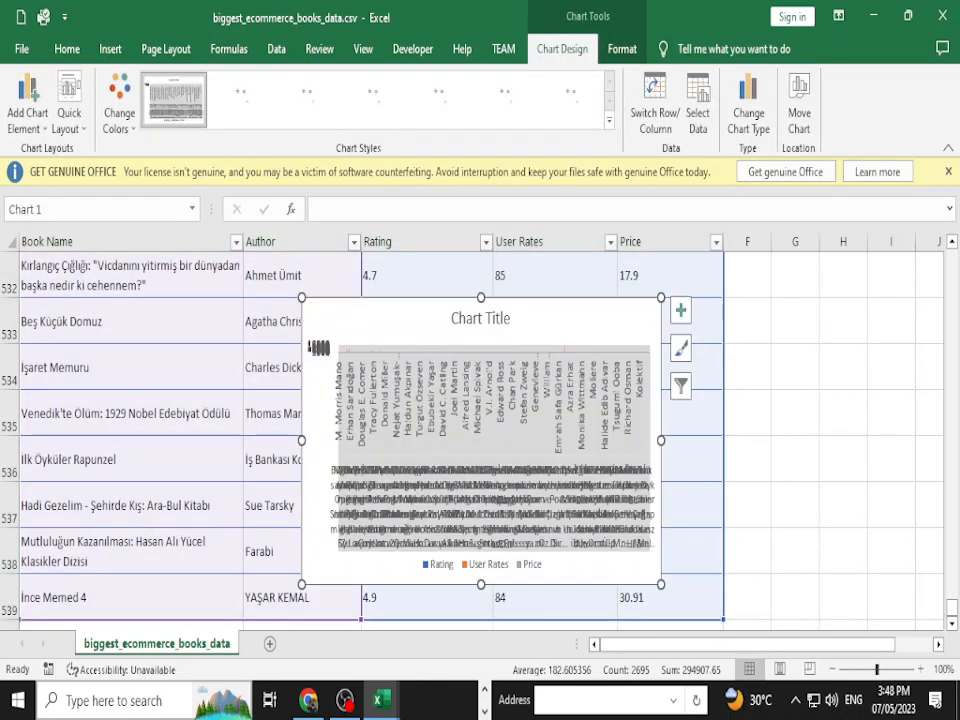
left_click_drag(302, 298, 230, 186)
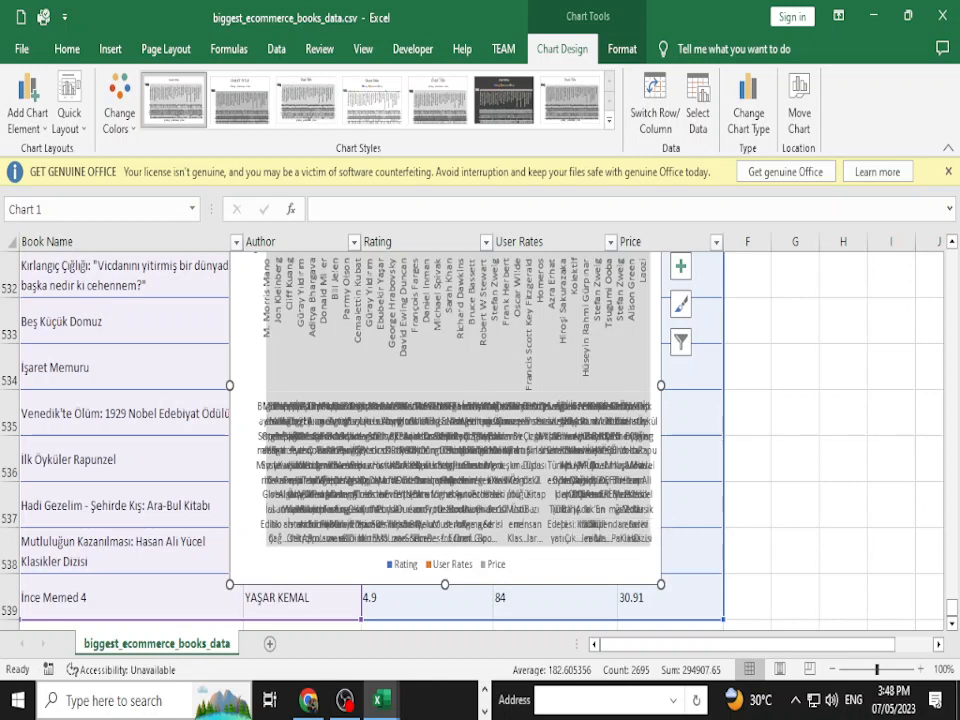
Shift the chart sideways to uncover the Author column, then open and dismiss the chart area formatting options.
left_click_drag(640, 419, 866, 410)
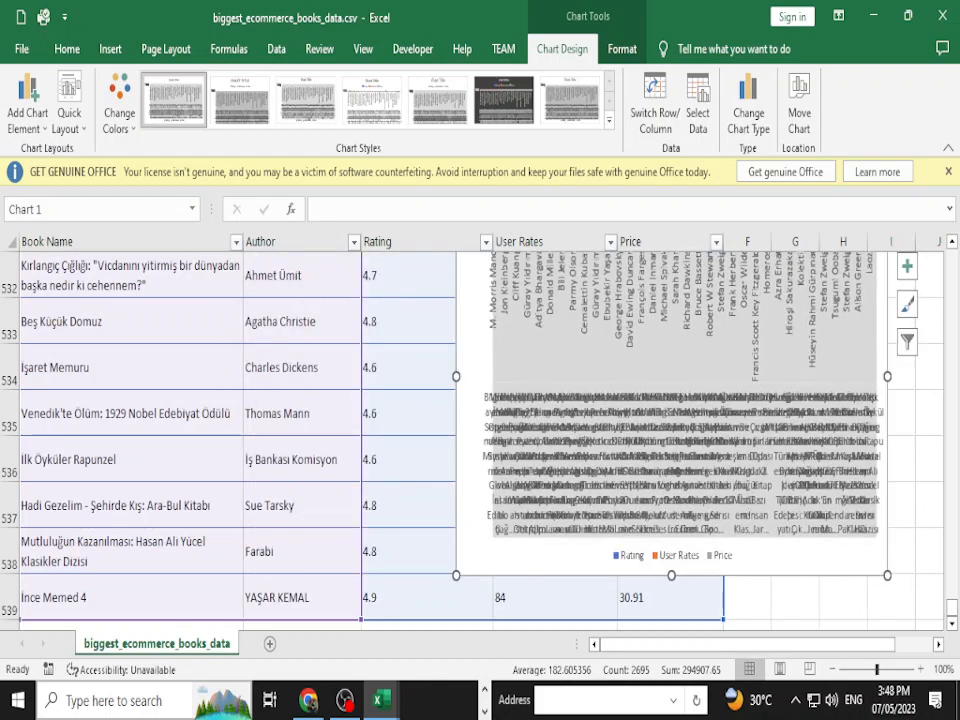
left_click(907, 16)
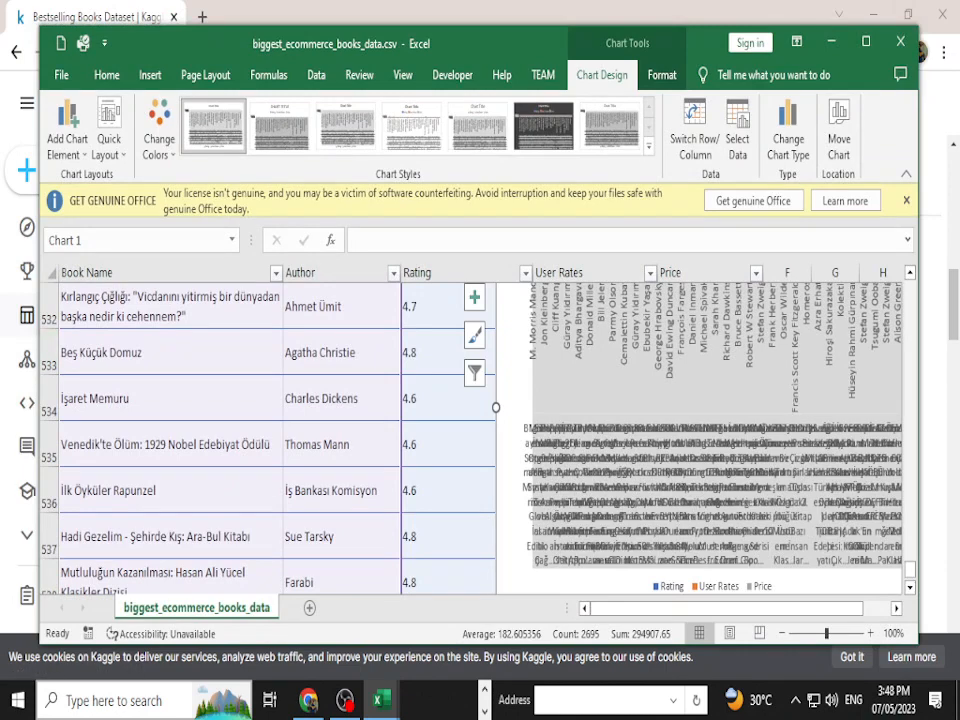
scroll(470, 430, "up", 3)
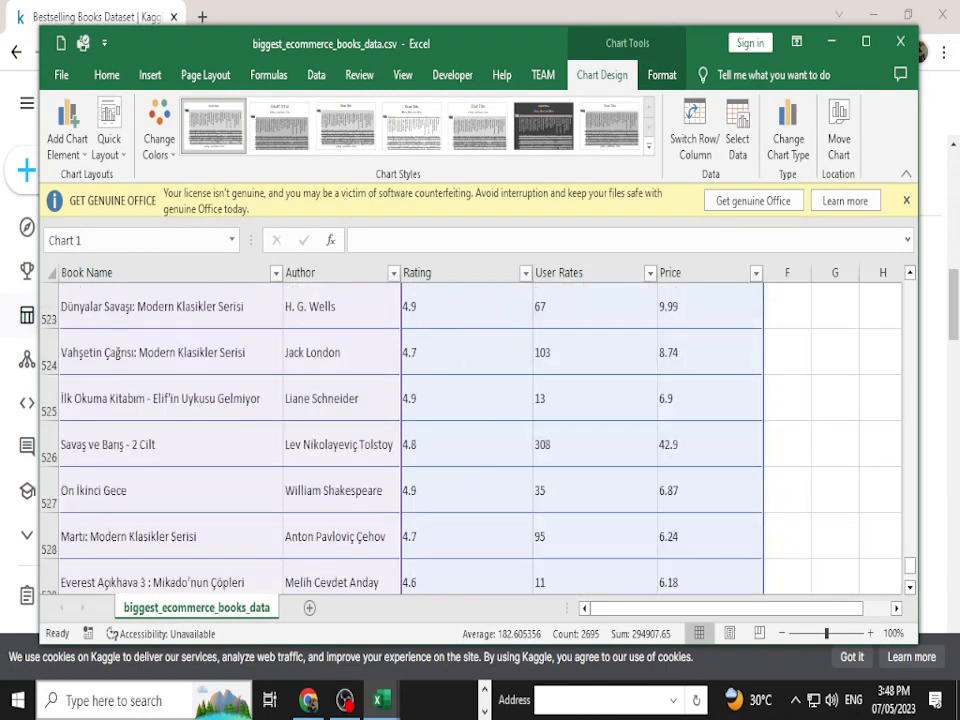
scroll(470, 430, "down", 4)
scroll(400, 340, "up", 1)
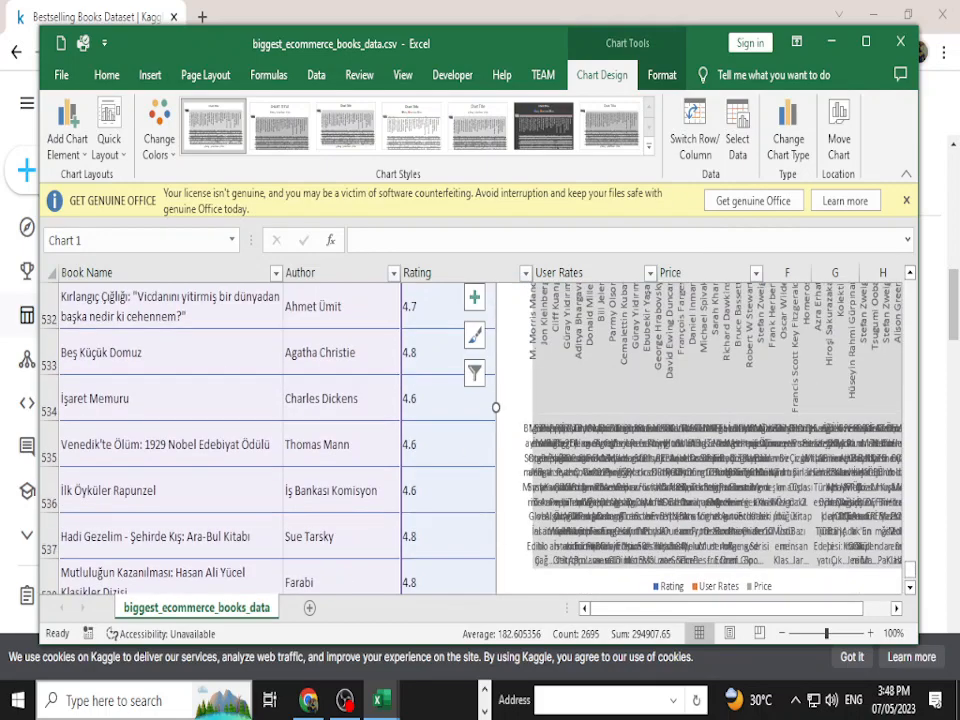
key("ctrl+1")
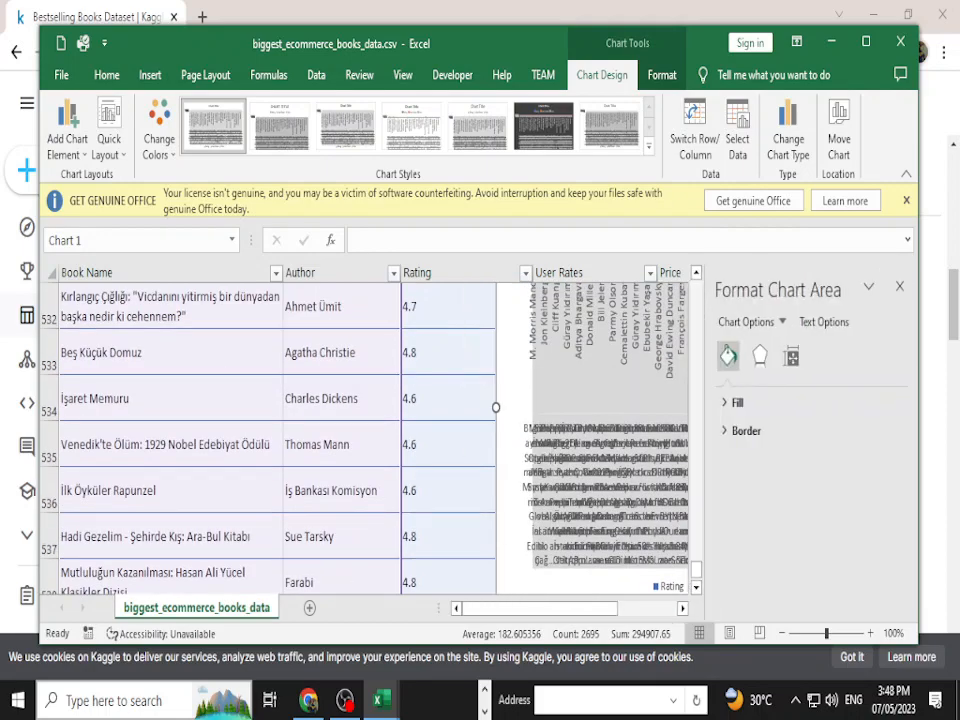
left_click(899, 287)
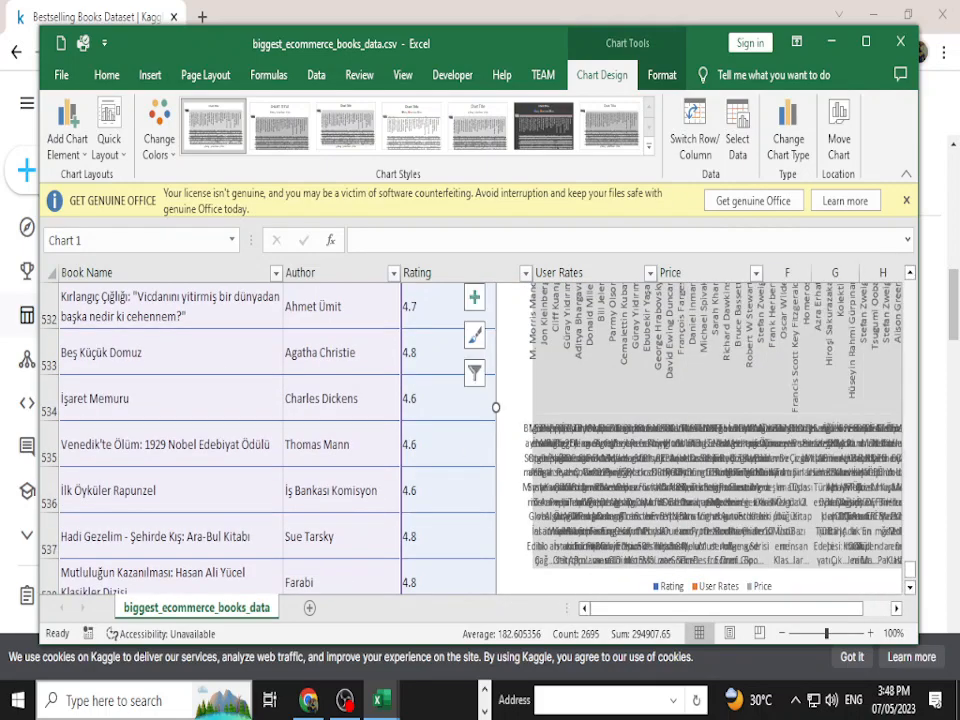
Move the chart to a new sheet named Chart1 and maximize the workbook window.
left_click(838, 130)
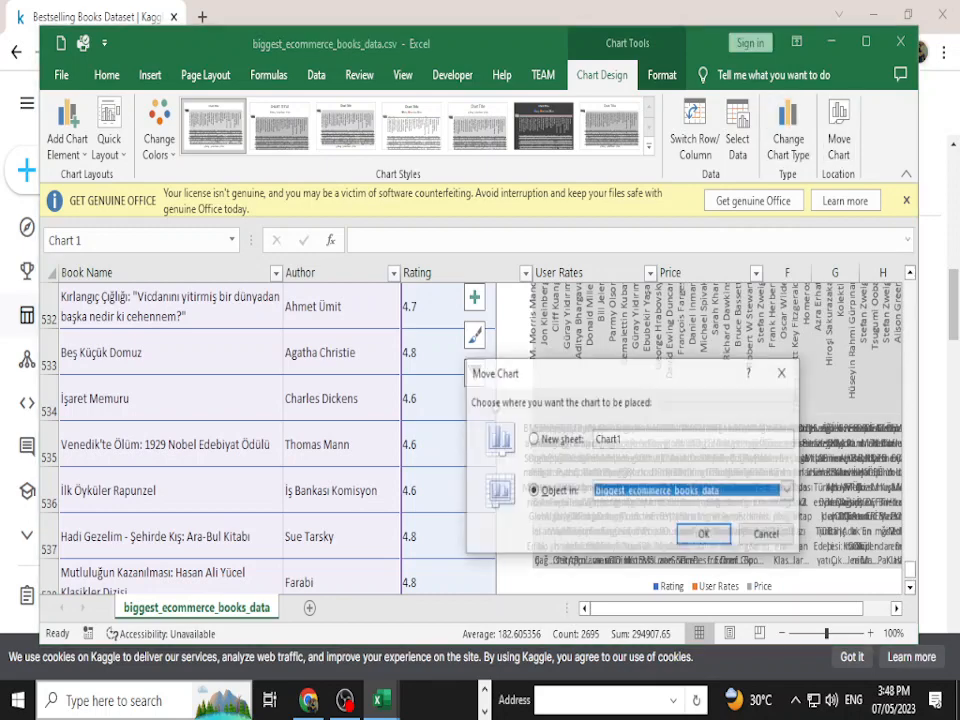
left_click(533, 439)
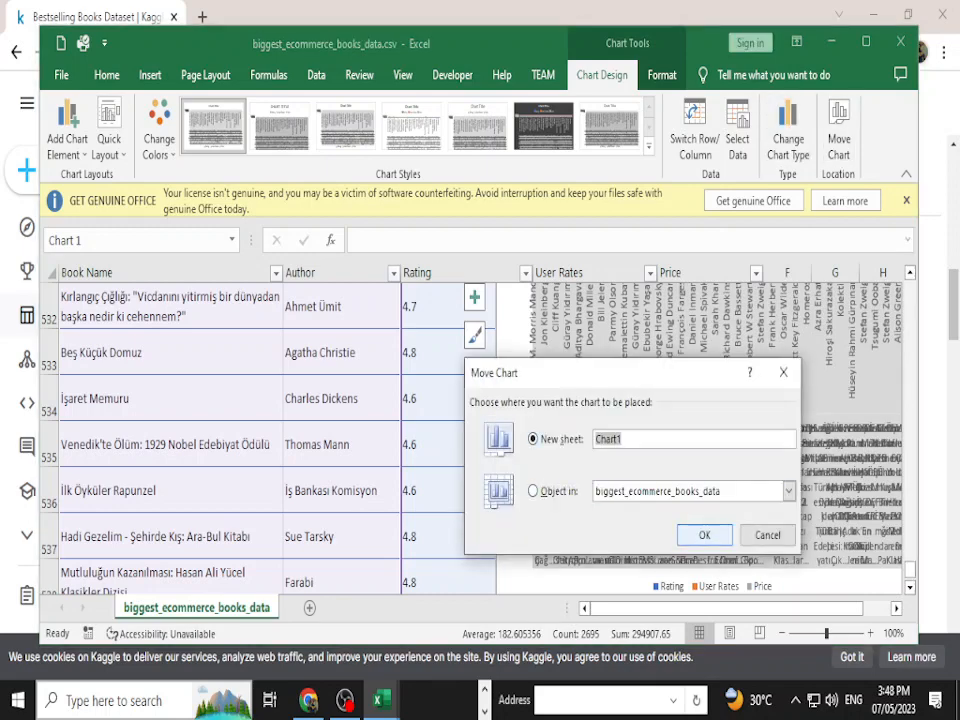
left_click(704, 534)
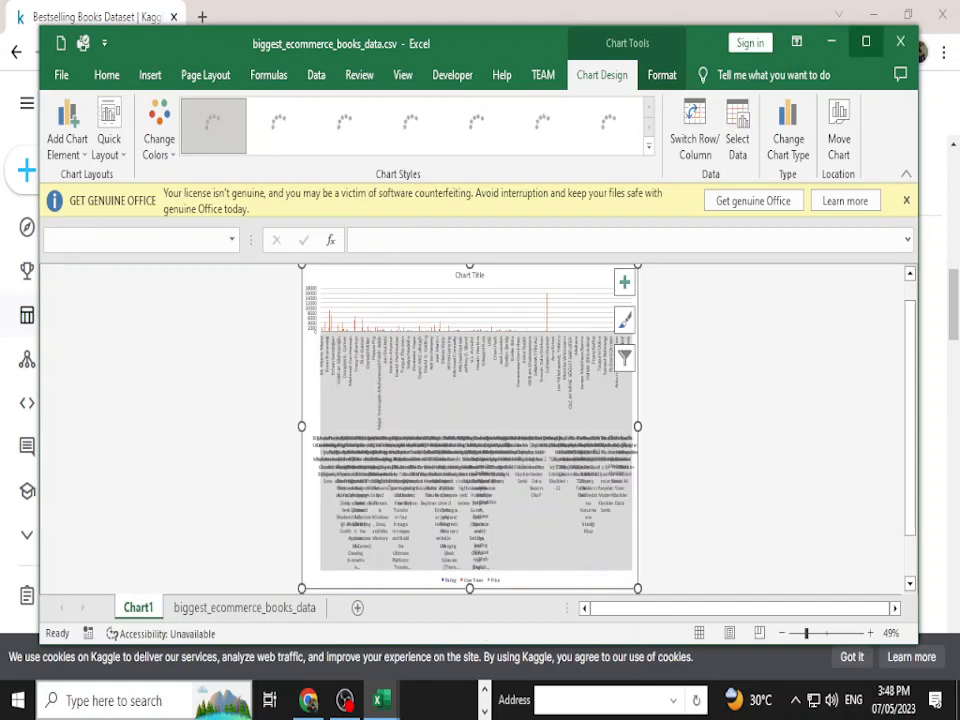
left_click(866, 41)
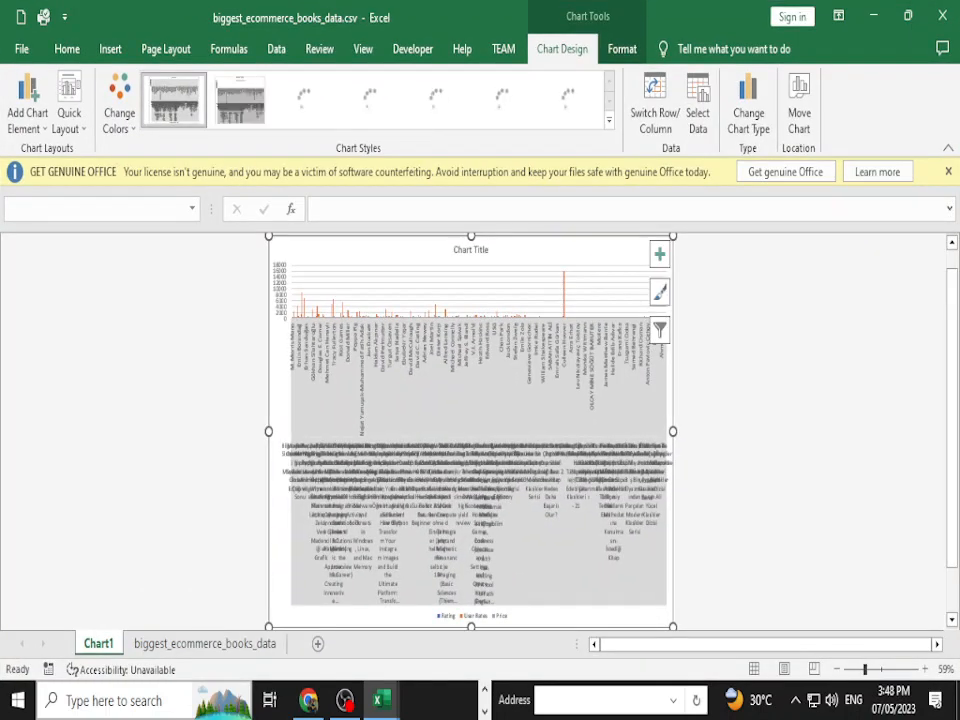
Deselect all series and all book categories in the chart's filters.
left_click(659, 254)
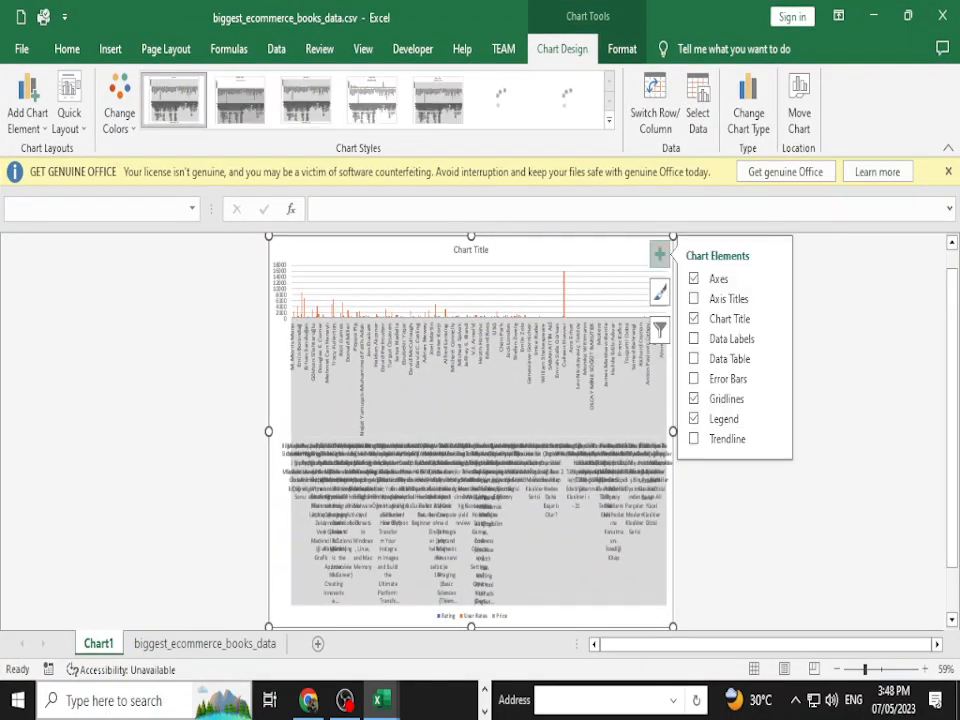
left_click(660, 291)
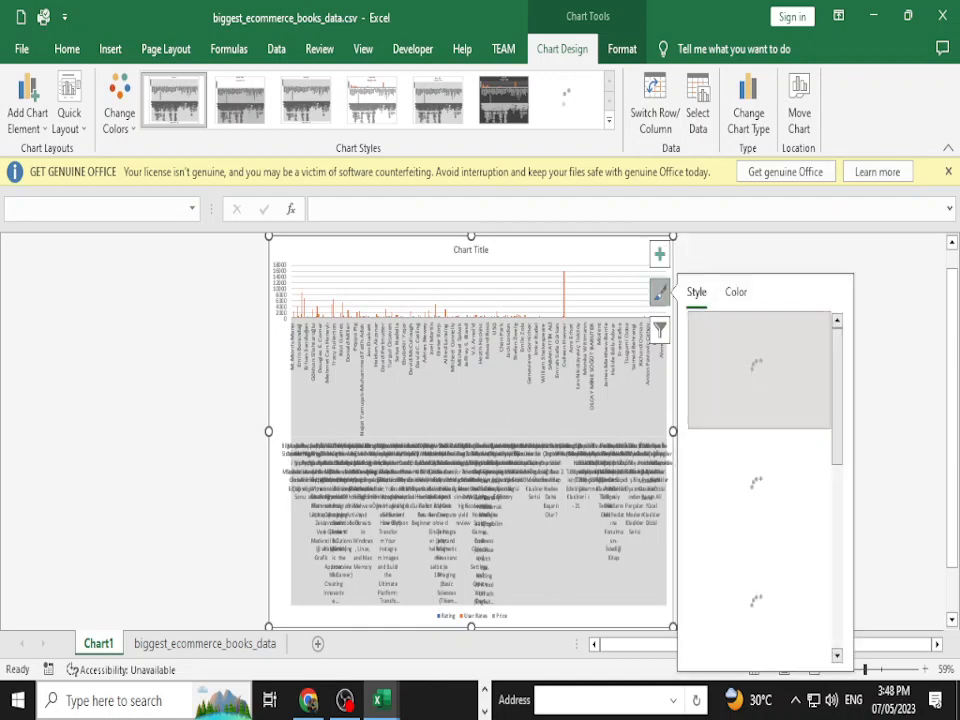
left_click(660, 291)
left_click(660, 328)
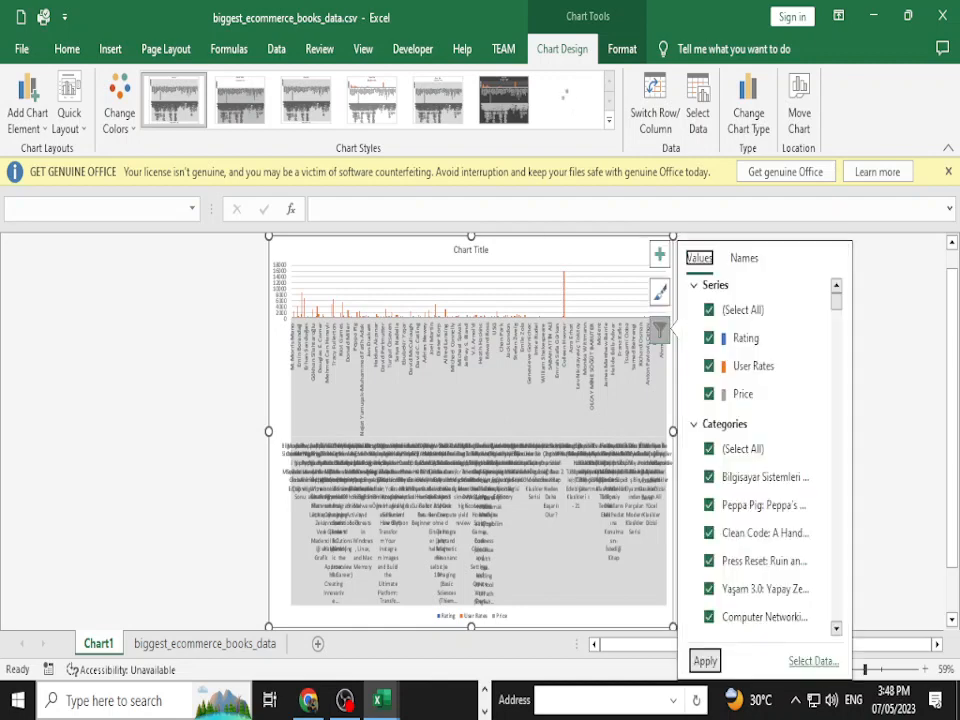
left_click(740, 310)
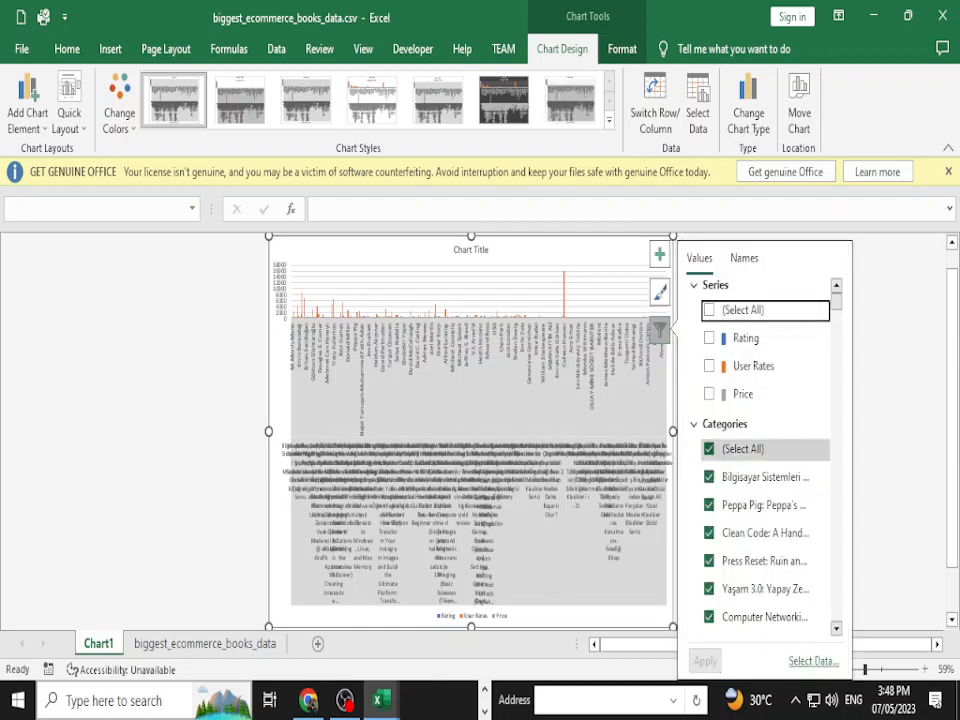
left_click(743, 448)
scroll(765, 512, "down", 10)
scroll(765, 484, "down", 1)
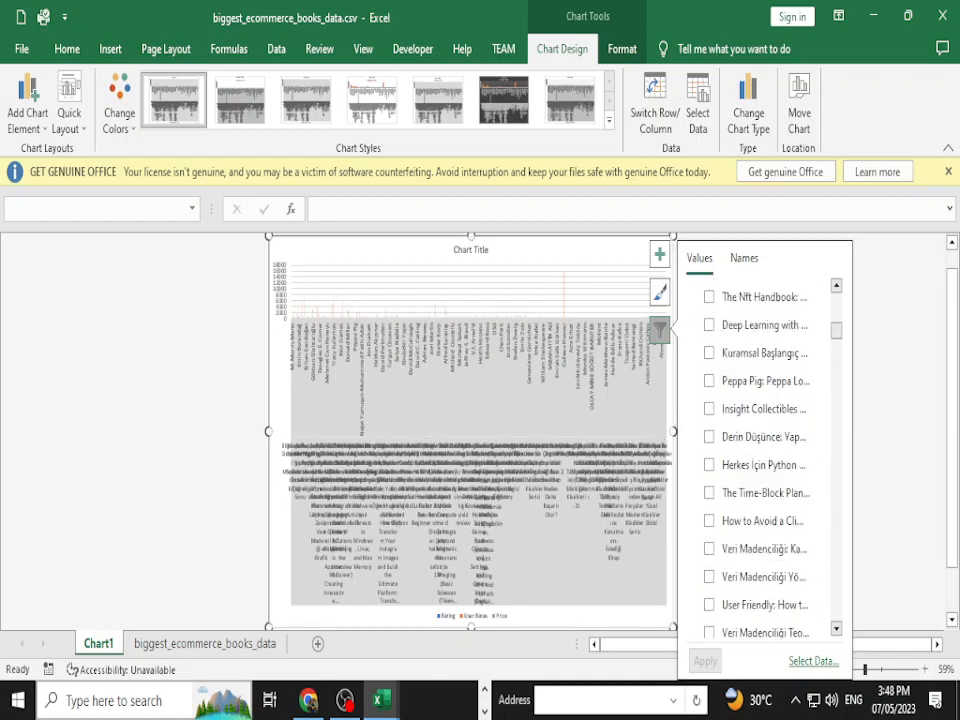
left_click_drag(836, 330, 836, 298)
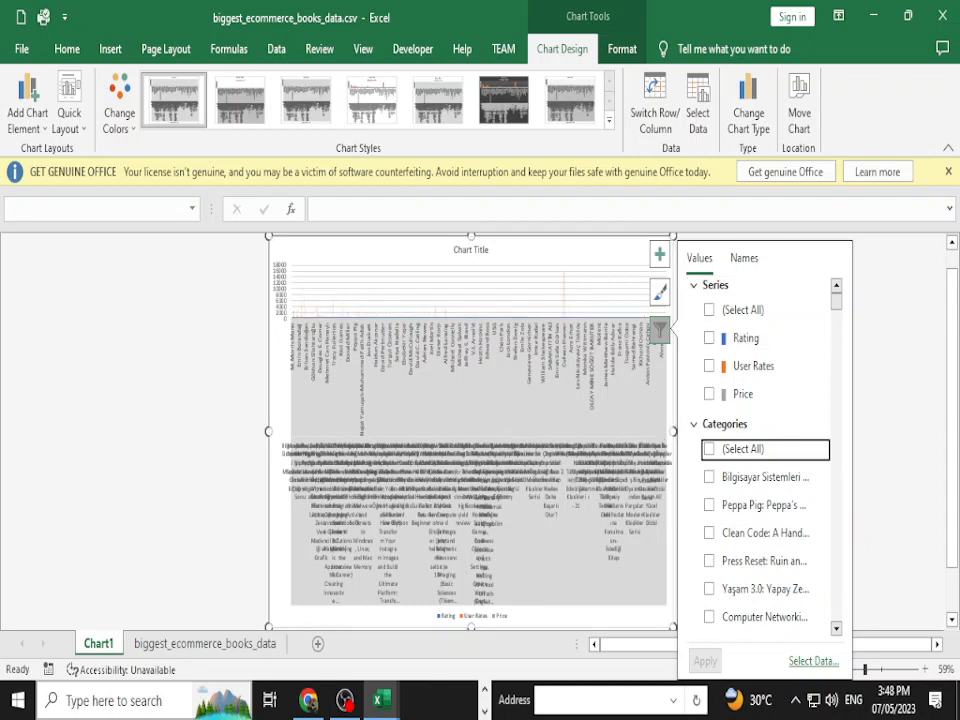
Filter the chart to the Rating and User Rates series for the first book, Bilgisayar Sistemleri Mimarisi.
left_click(710, 338)
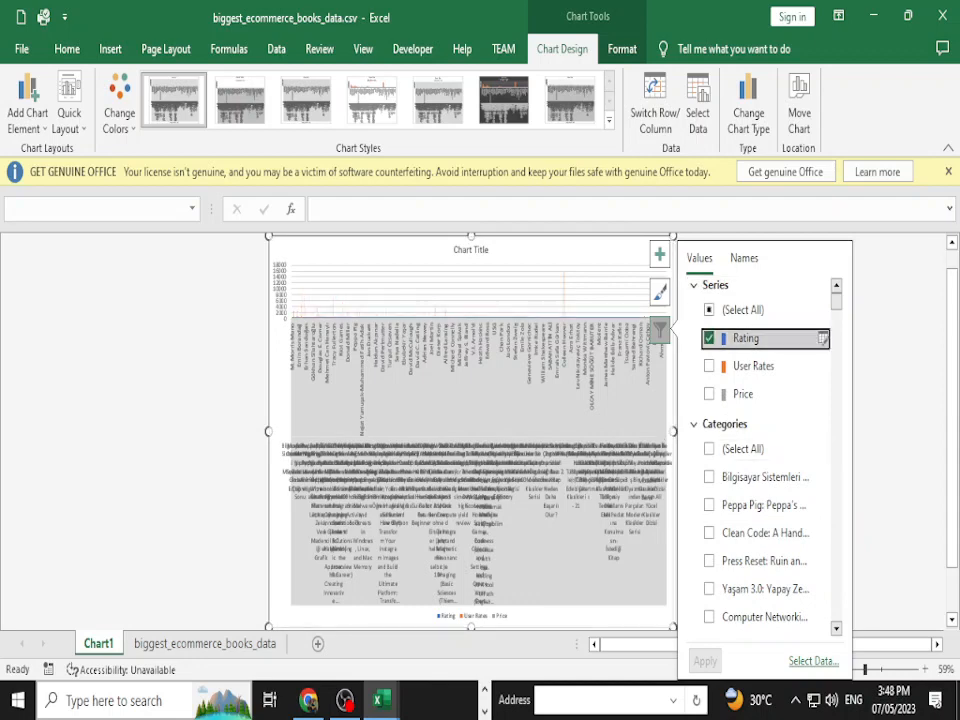
left_click(710, 366)
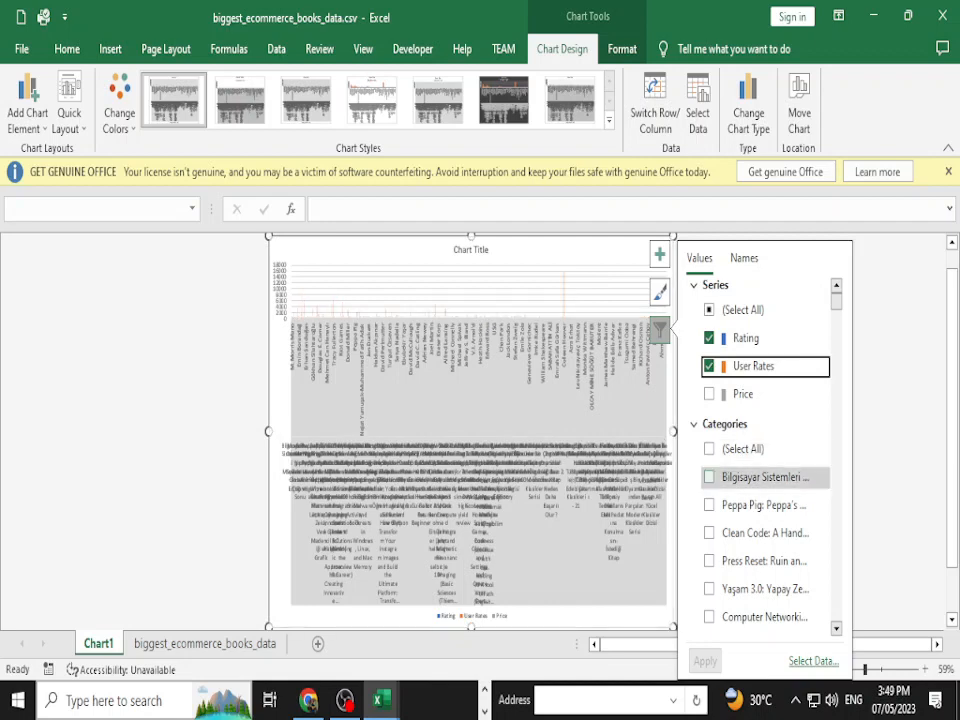
left_click(709, 477)
left_click(705, 660)
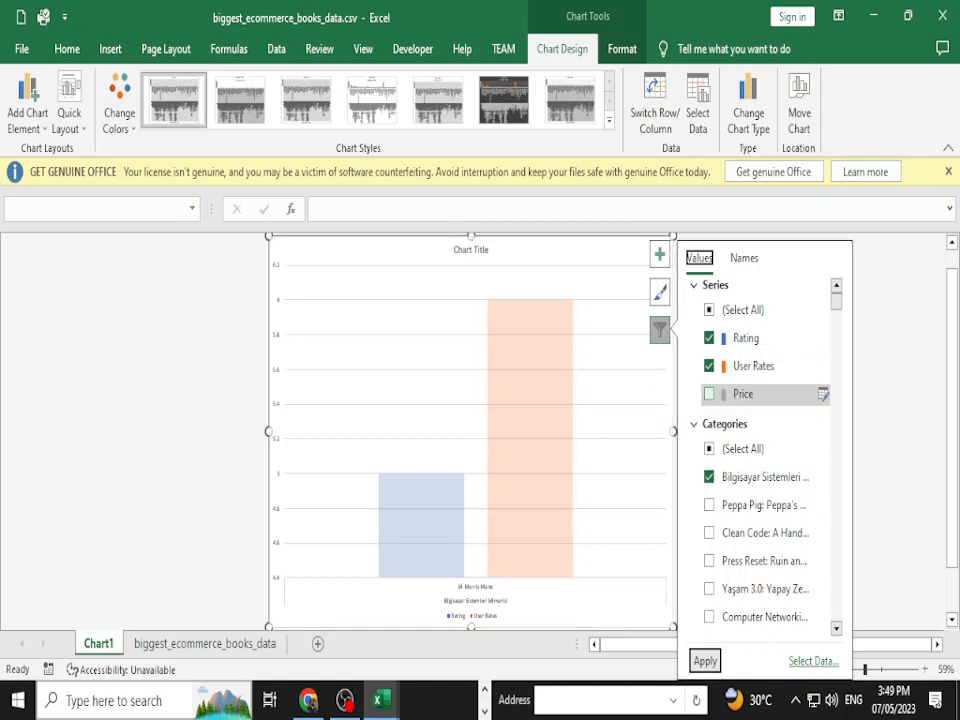
Keep only the Rating series and add the first Peppa Pig book category to the chart filter.
left_click(753, 366)
left_click(745, 338)
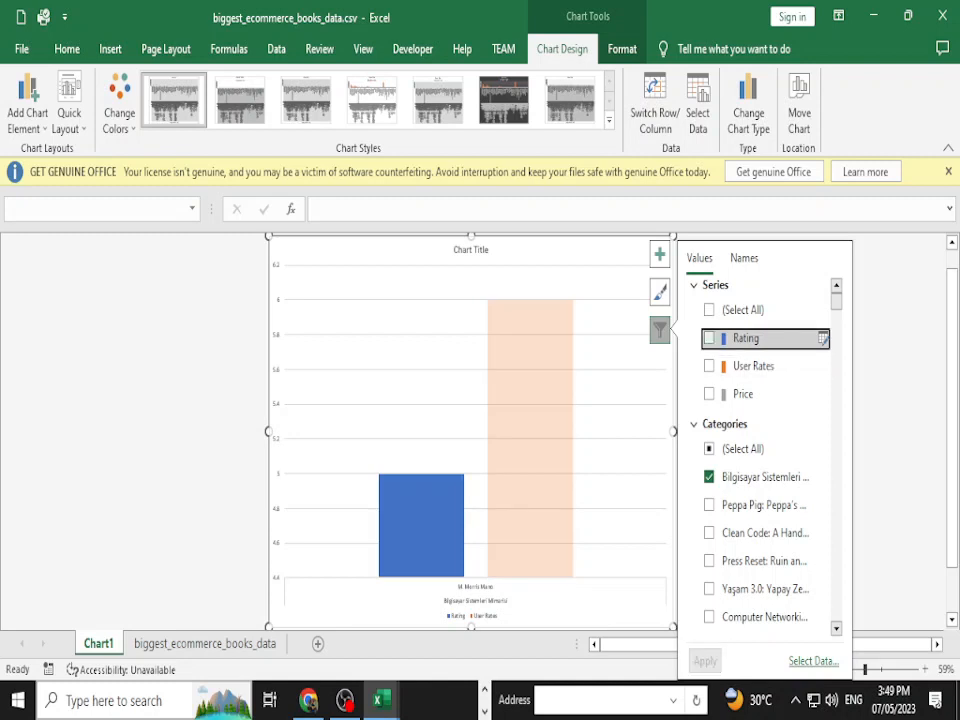
left_click(745, 338)
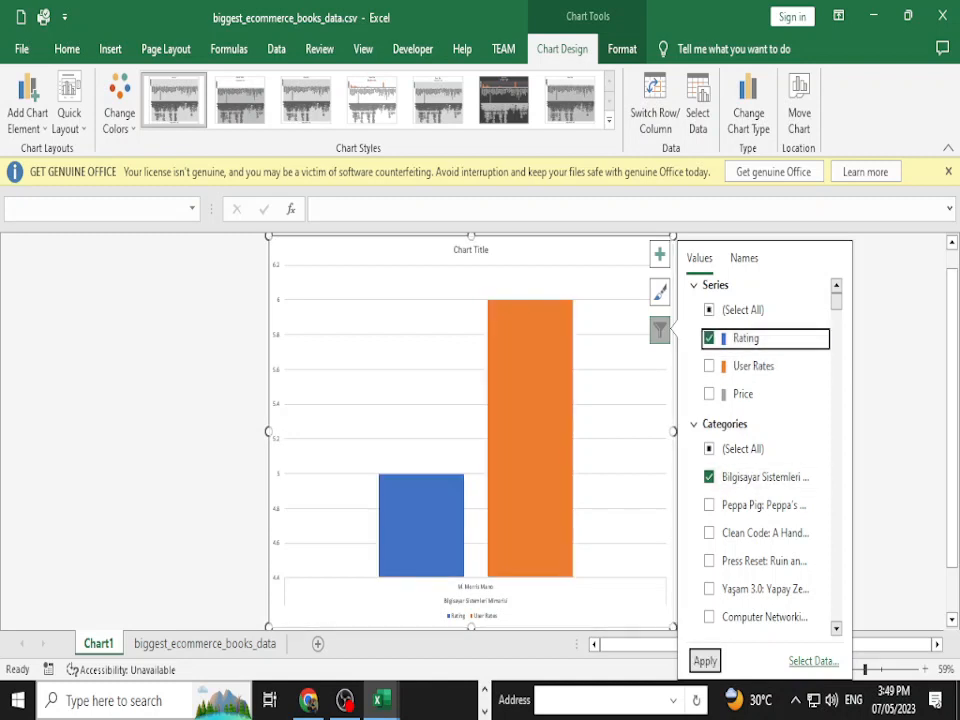
left_click(764, 505)
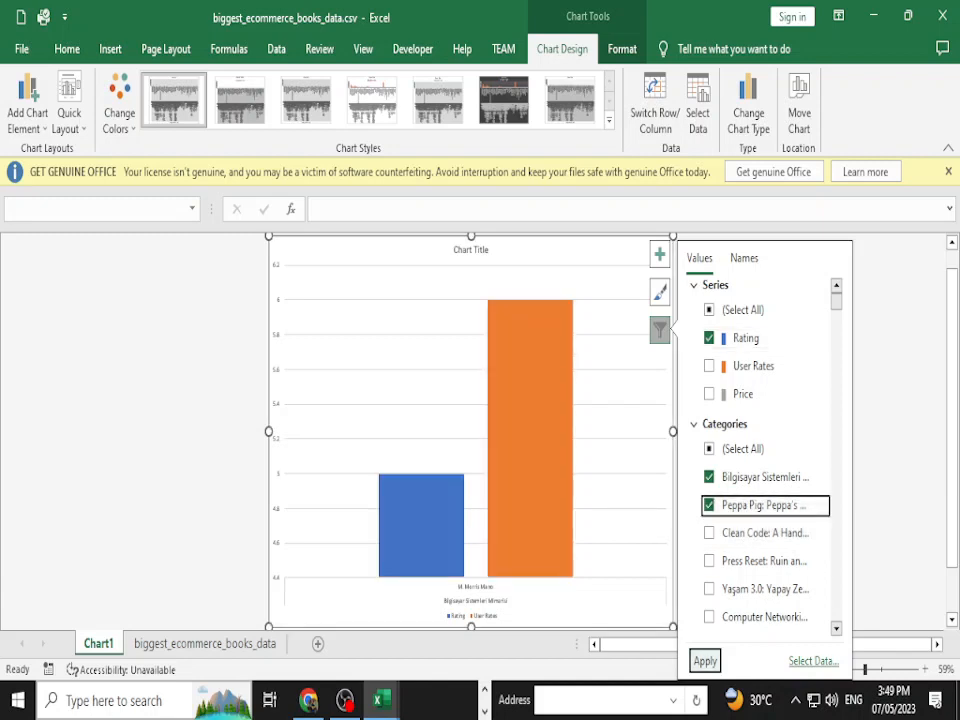
left_click(705, 660)
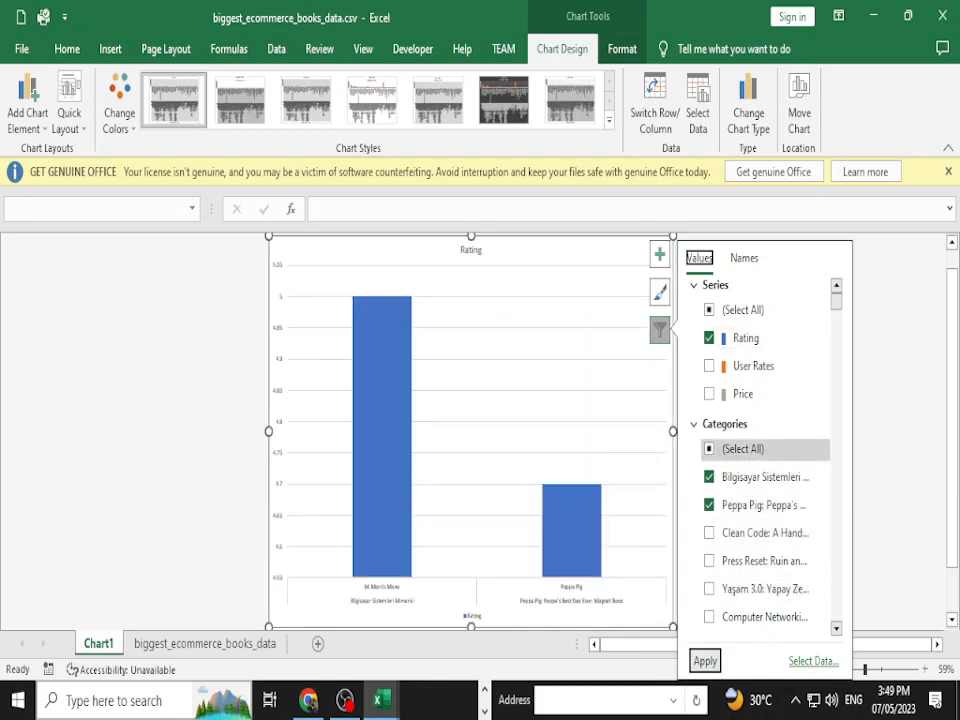
Include all book categories in the Rating chart and apply the filter.
left_click(742, 449)
left_click(742, 449)
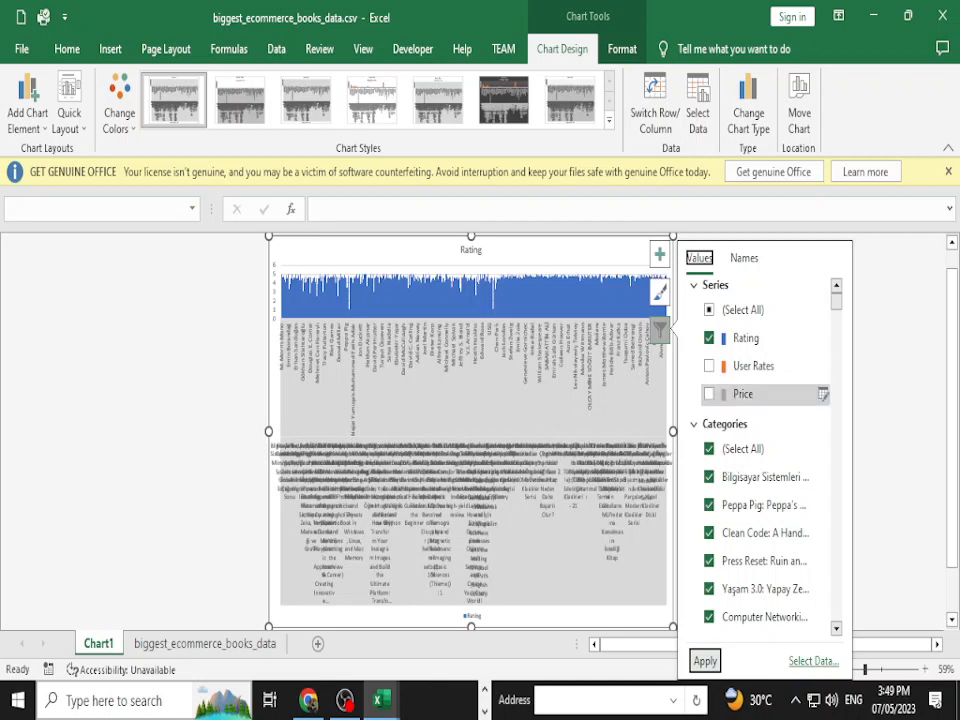
left_click(659, 254)
left_click(820, 380)
left_click(650, 380)
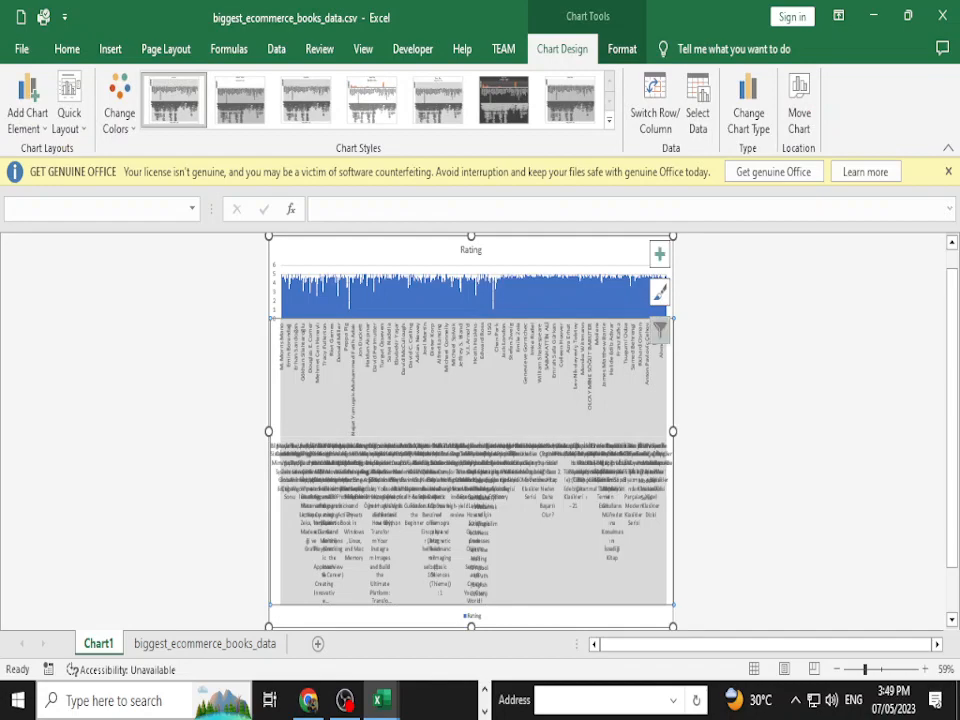
Try to switch rows and columns in the chart's data source, then leave the data source settings.
left_click(659, 329)
scroll(760, 420, "down", 3)
scroll(765, 493, "up", 3)
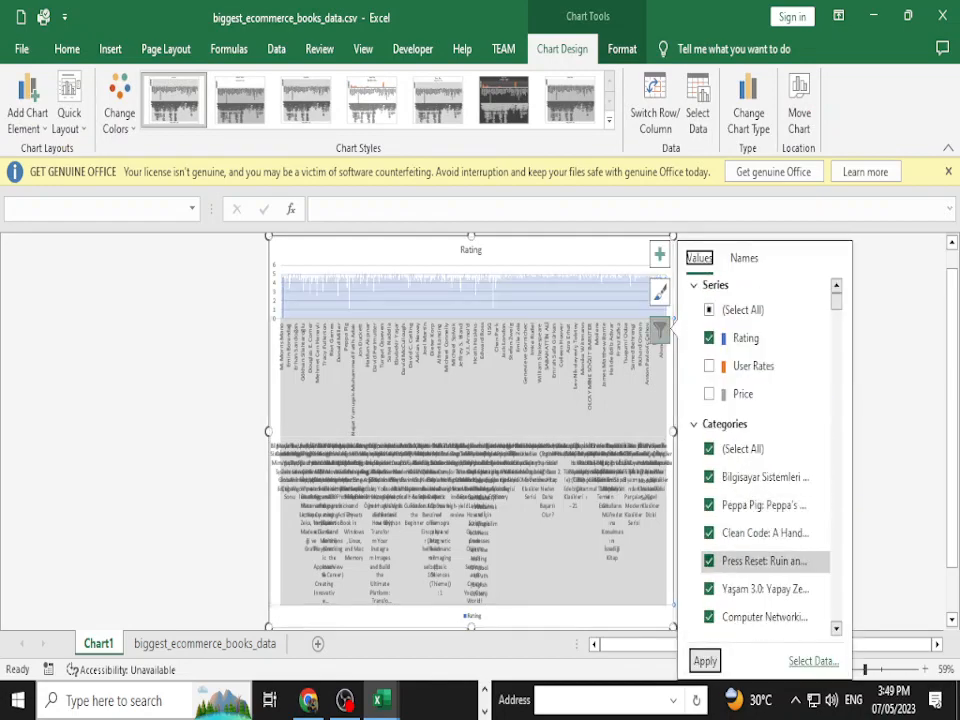
left_click(813, 661)
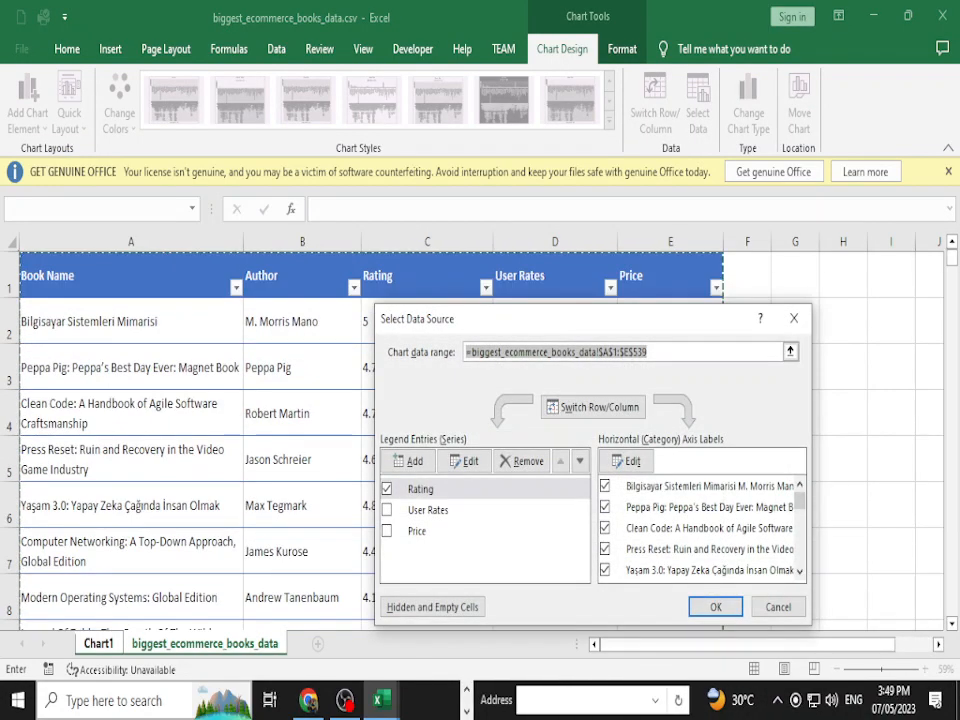
left_click(598, 407)
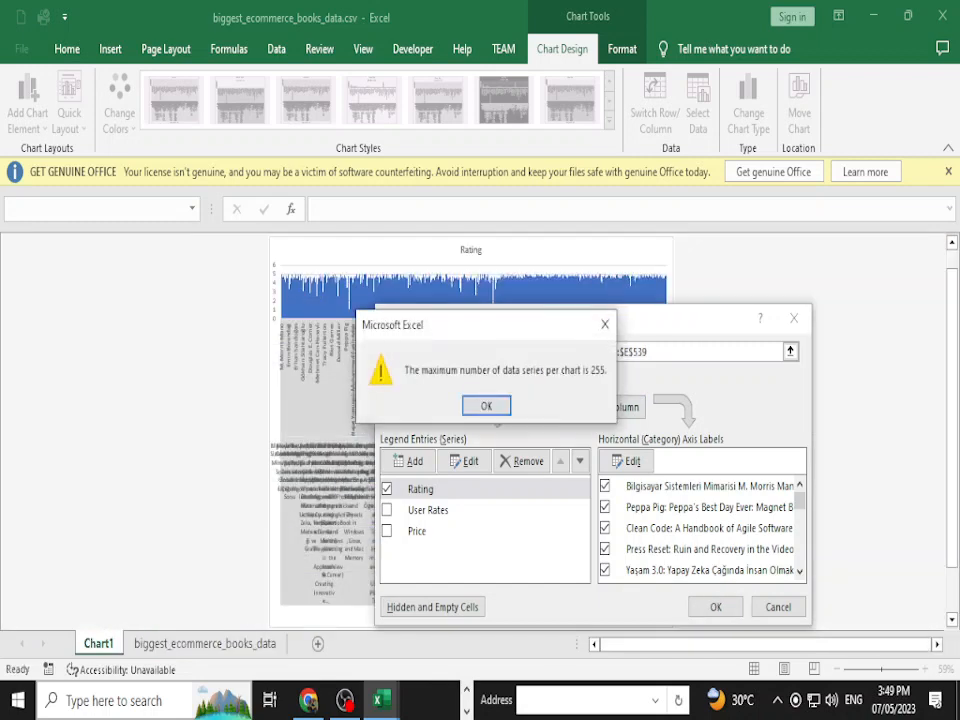
key("Return")
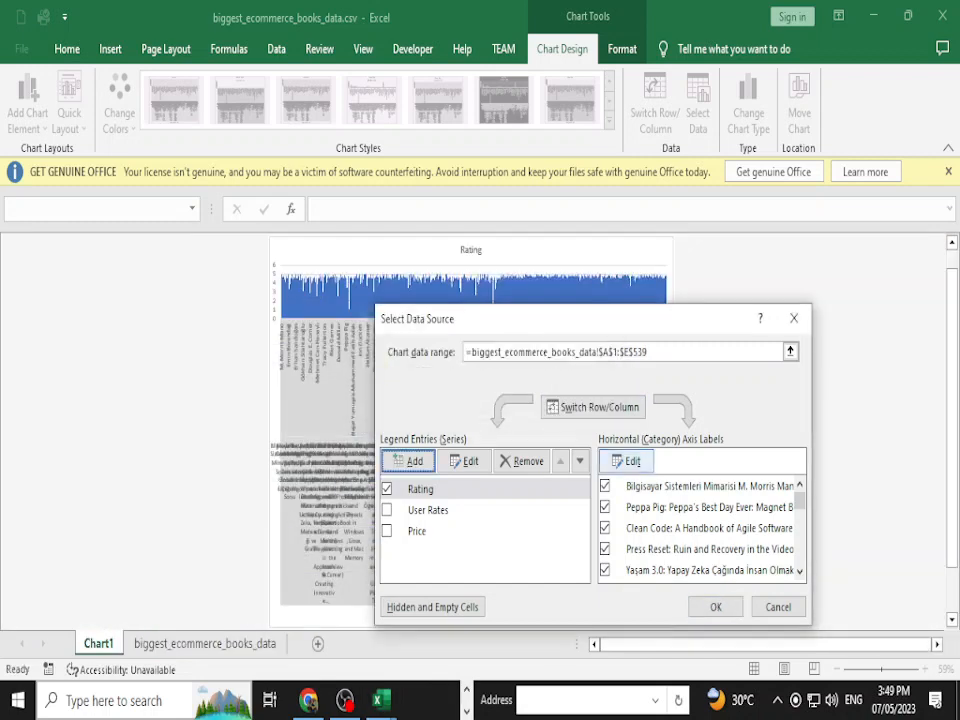
left_click(593, 407)
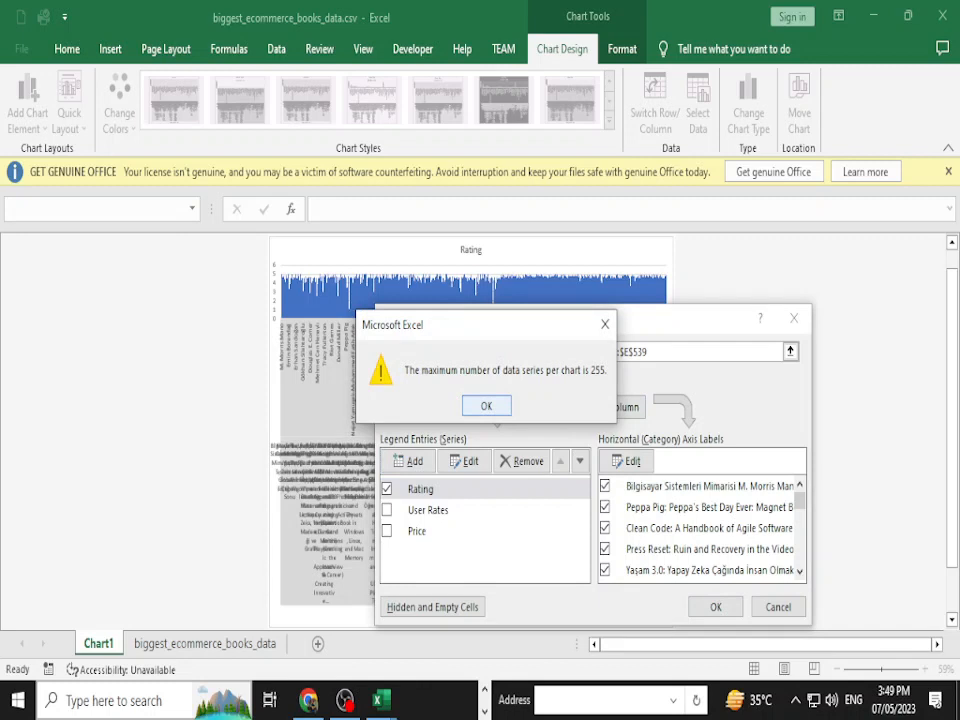
key("Return")
key("Escape")
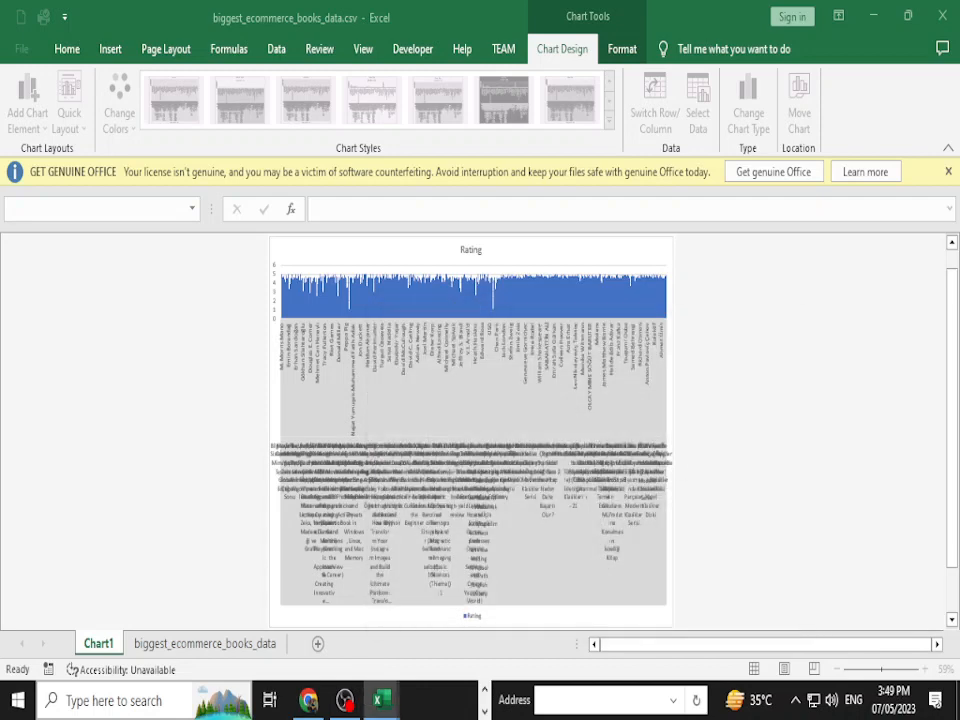
Clear every book category in the chart filter.
left_click(660, 328)
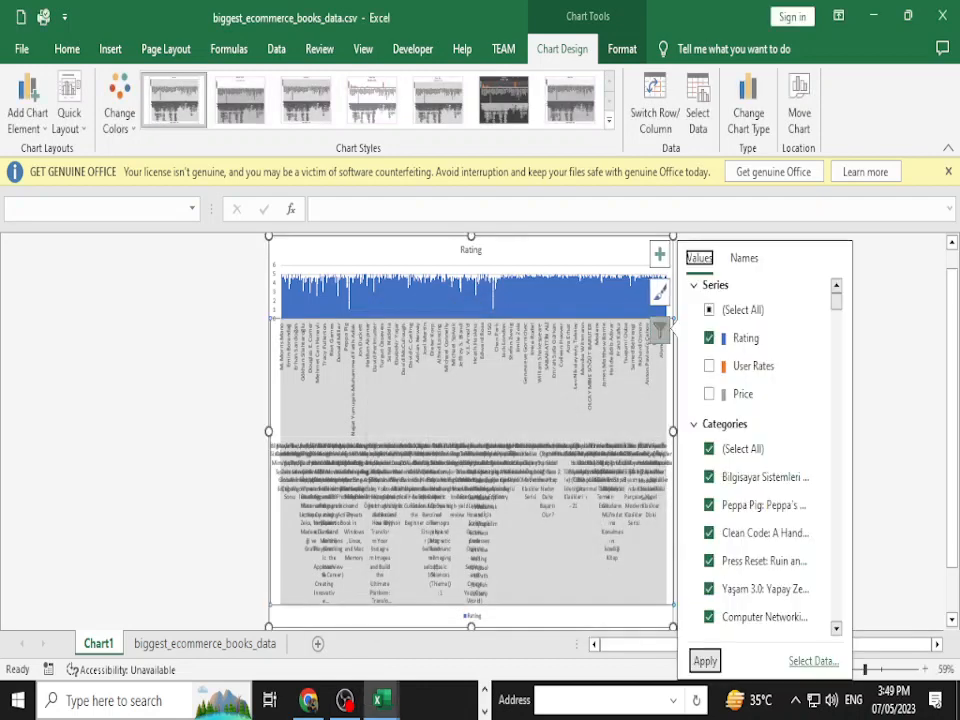
left_click(709, 449)
scroll(765, 490, "down", 10)
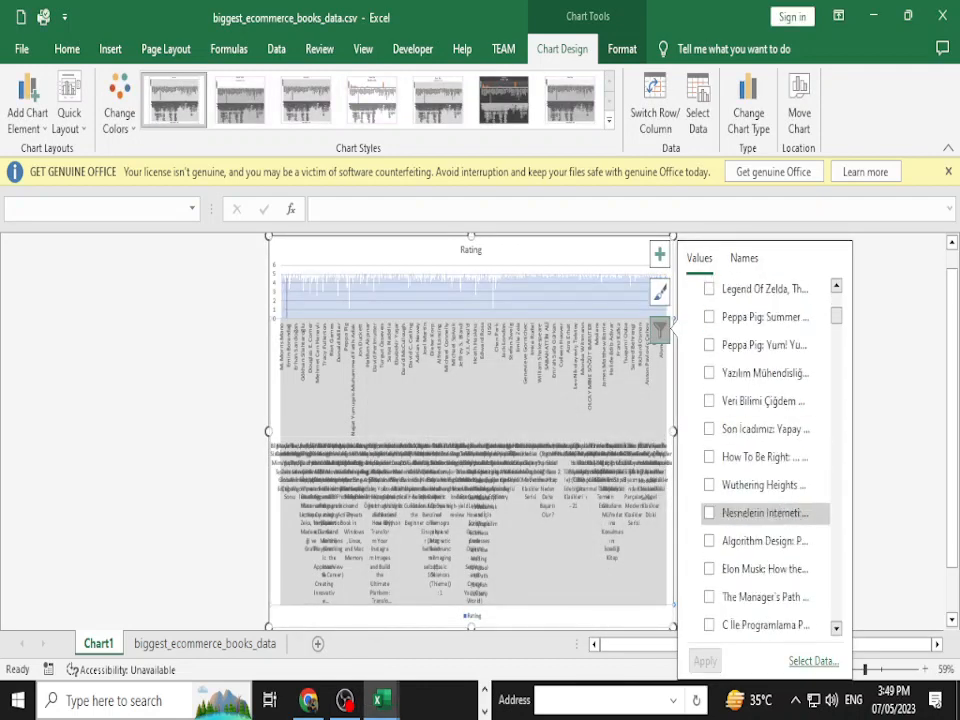
scroll(765, 517, "down", 15)
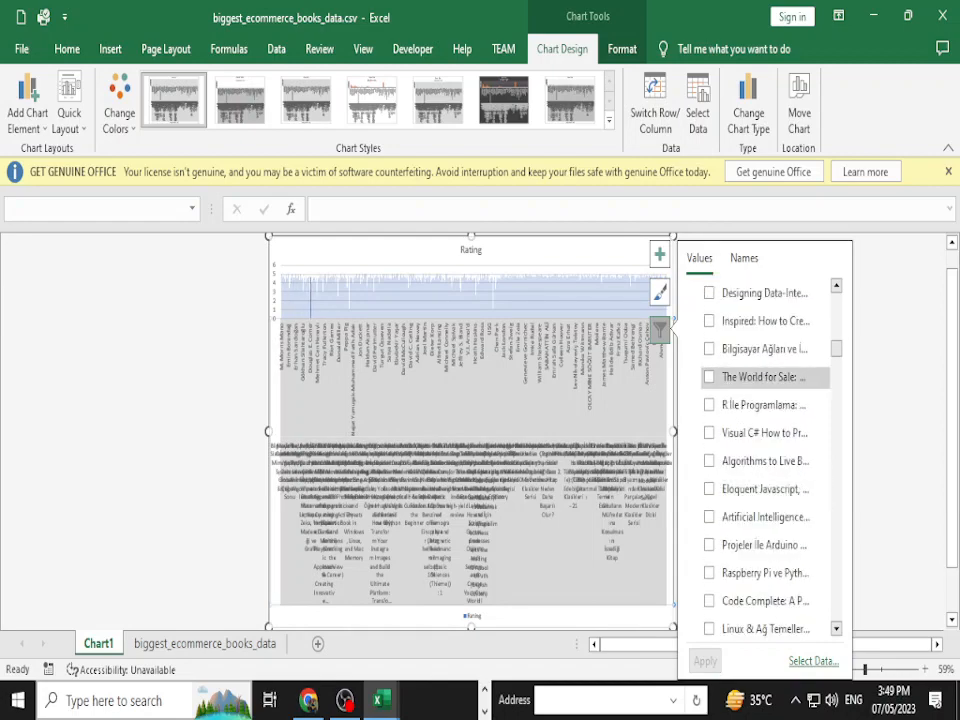
left_click_drag(836, 536, 836, 296)
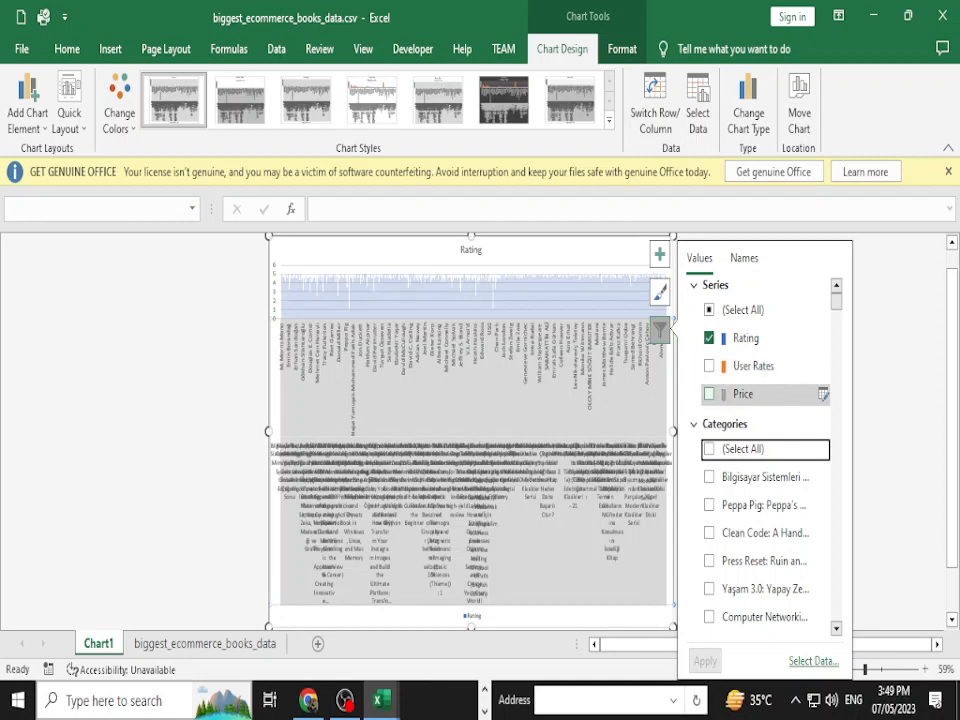
Filter the chart to the Price series for the Peppa Pig: Peppa's Best Day Ever and Press Reset books.
left_click(709, 394)
left_click(709, 338)
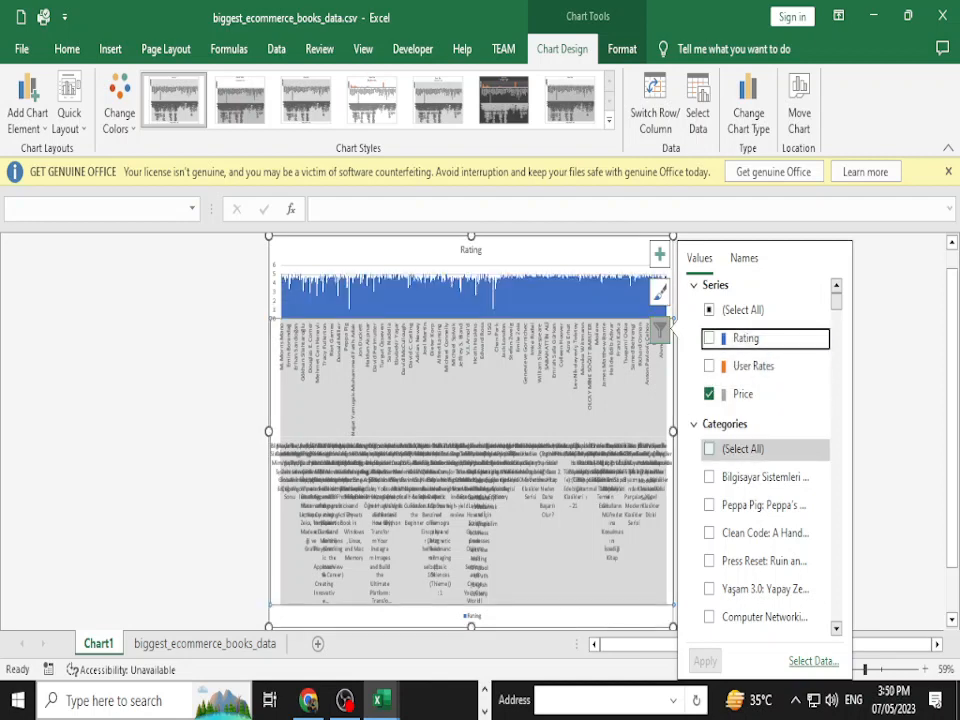
scroll(765, 448, "down", 1)
left_click(709, 457)
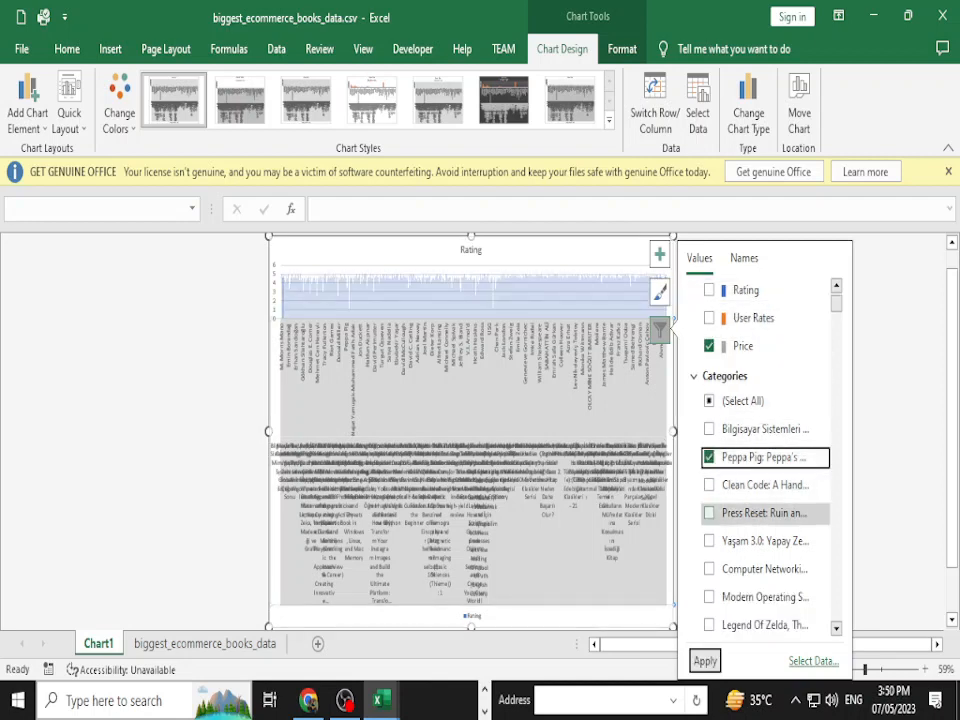
left_click(709, 513)
left_click(705, 661)
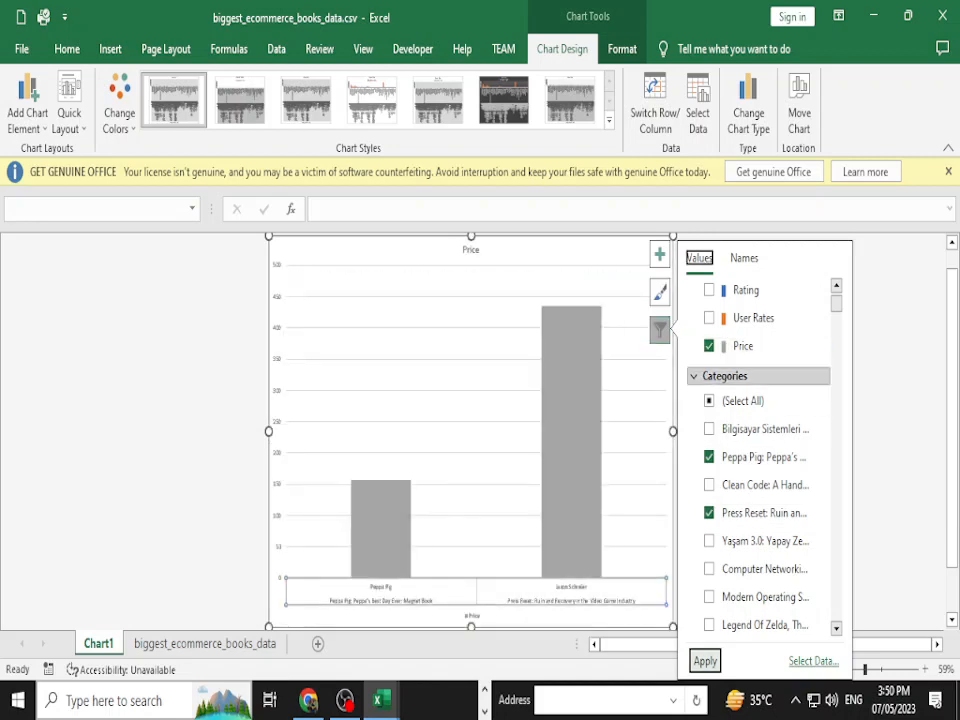
Filter the Price chart to the single book Yaşam 3.0: Yapay Zeka Çağında İnsan Olmak and close the filter.
left_click(709, 346)
left_click(709, 457)
left_click(709, 513)
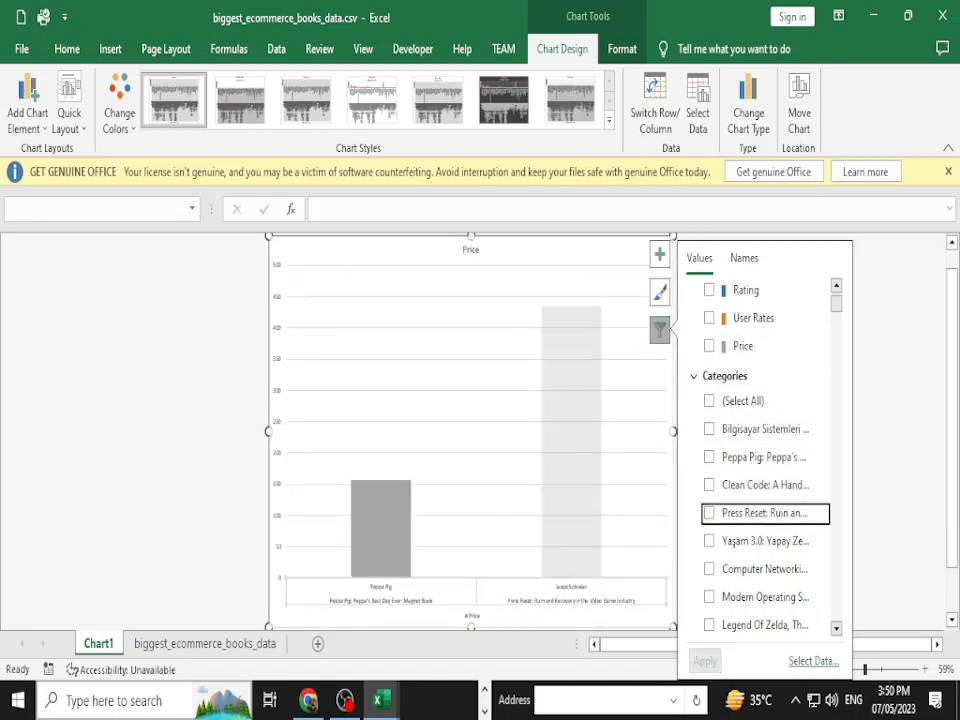
left_click(709, 346)
left_click(709, 541)
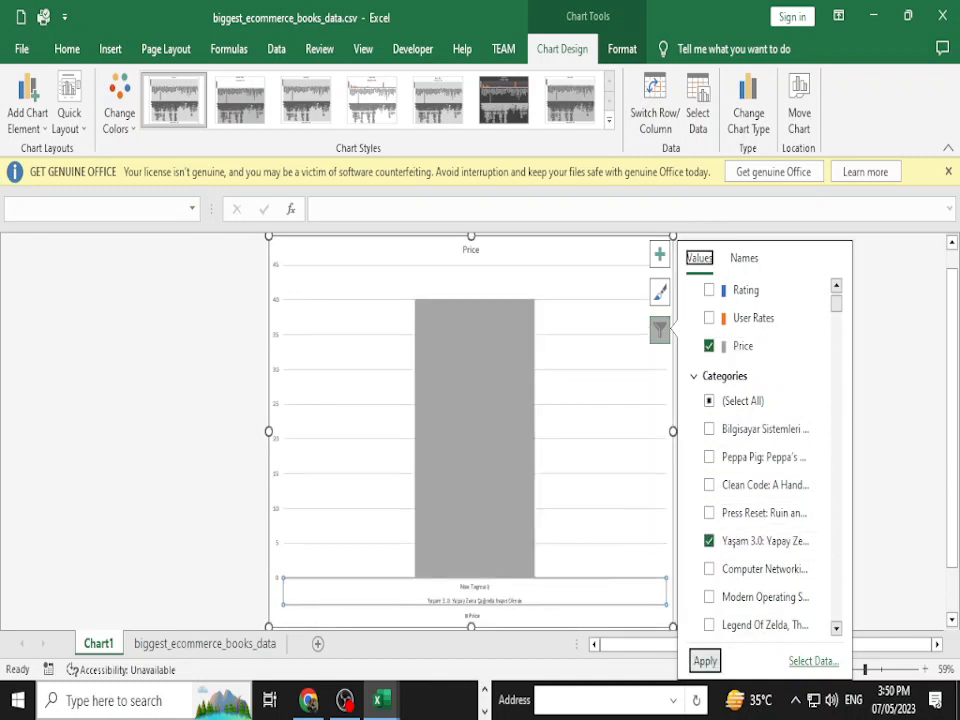
key("Escape")
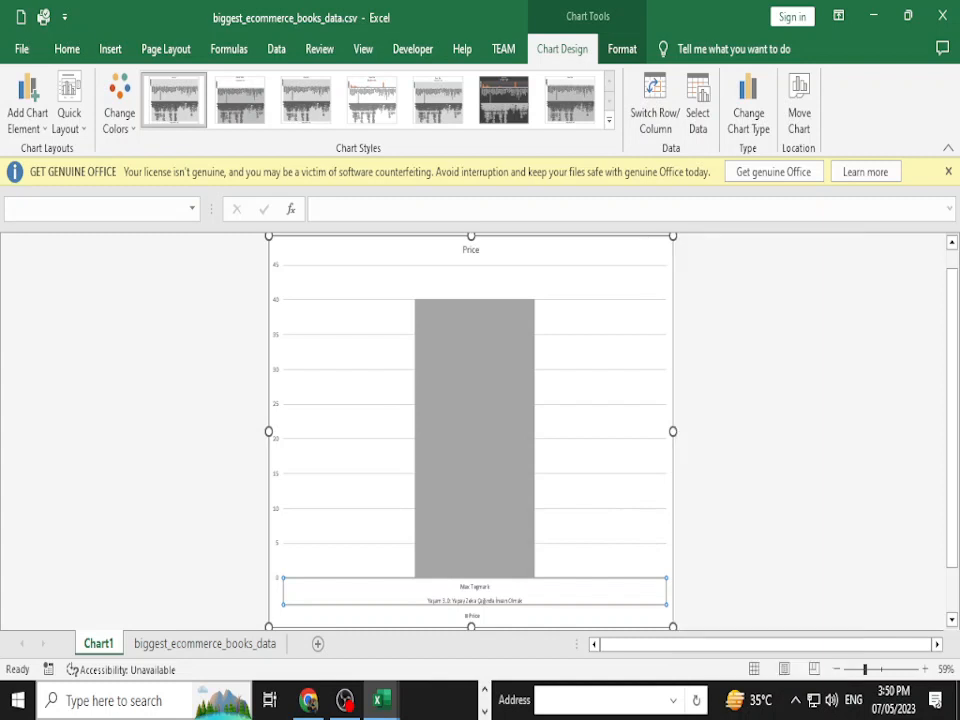
left_click(600, 420)
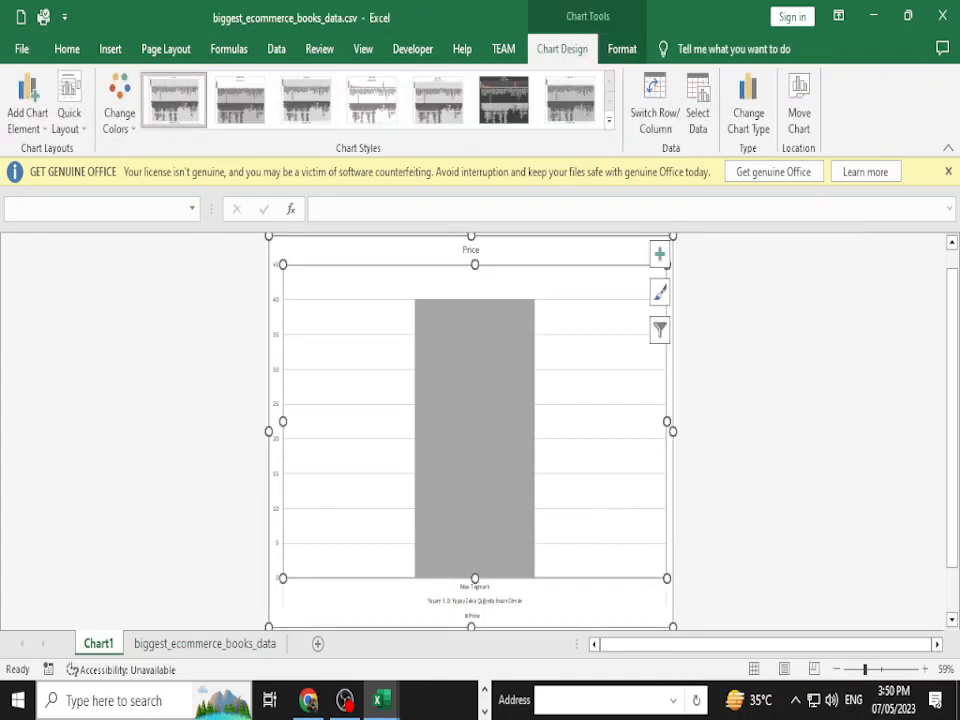
key("Escape")
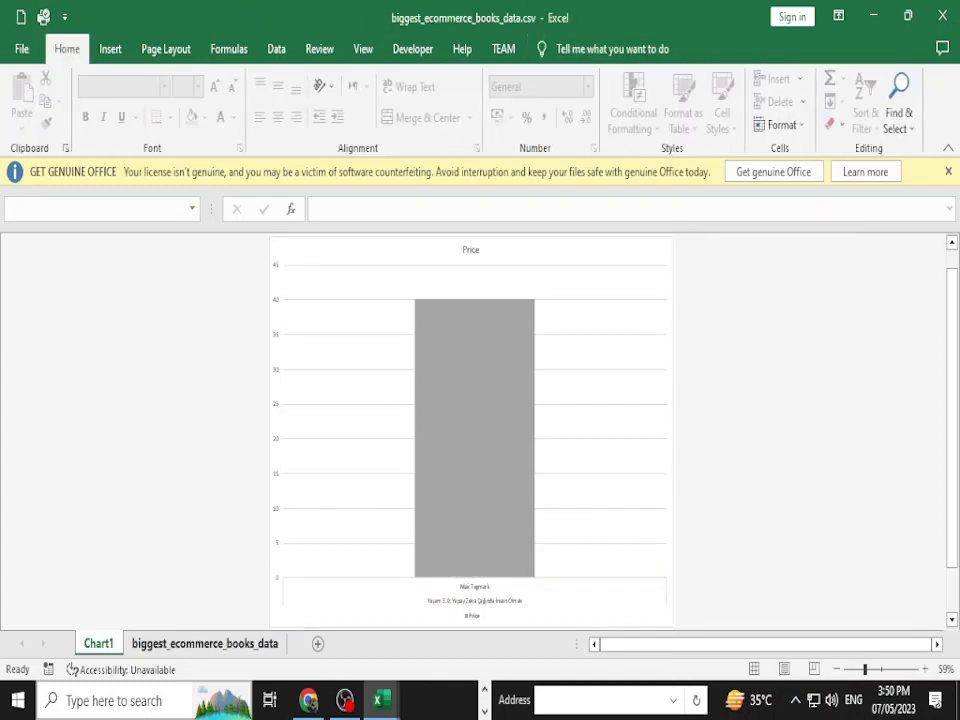
right_click(175, 643)
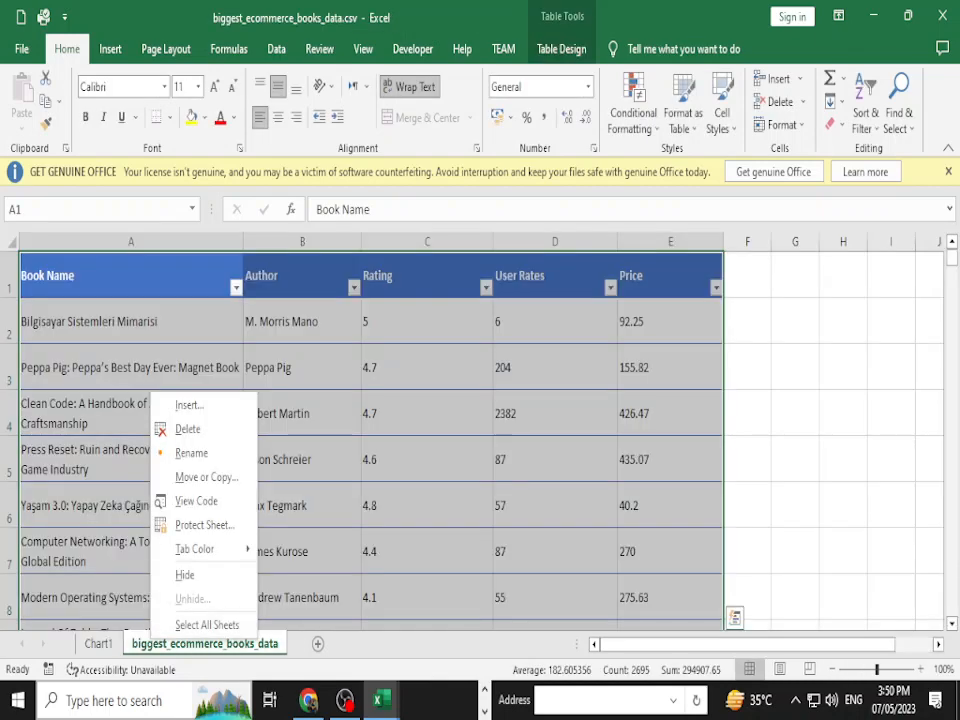
key("Escape")
key("ctrl+Page_Up")
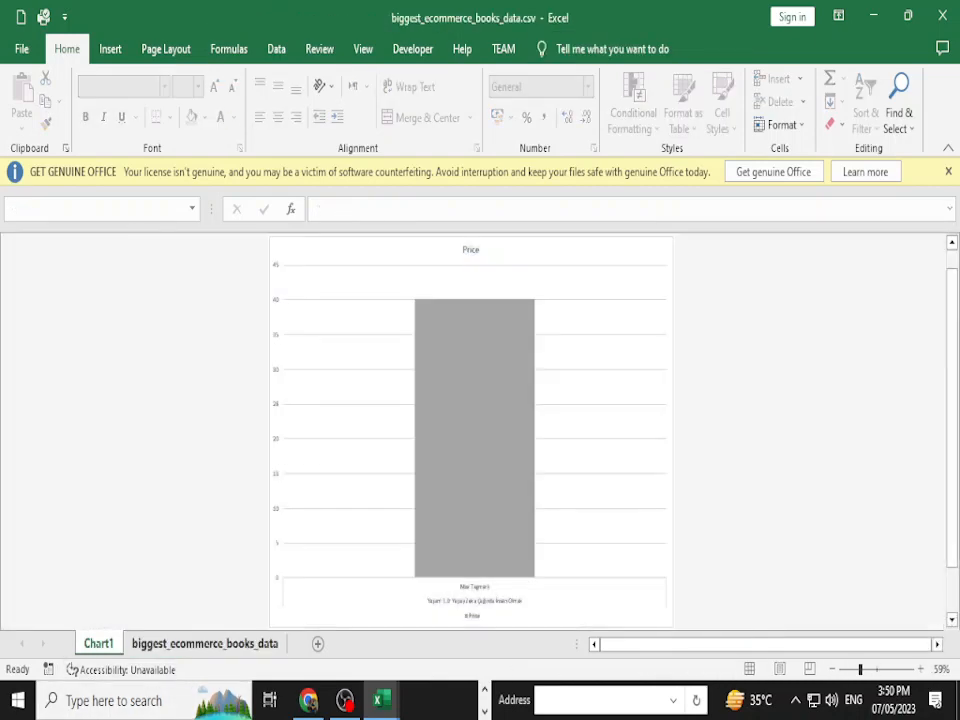
key("ctrl+Page_Down")
key("ctrl+Page_Up")
left_click(380, 700)
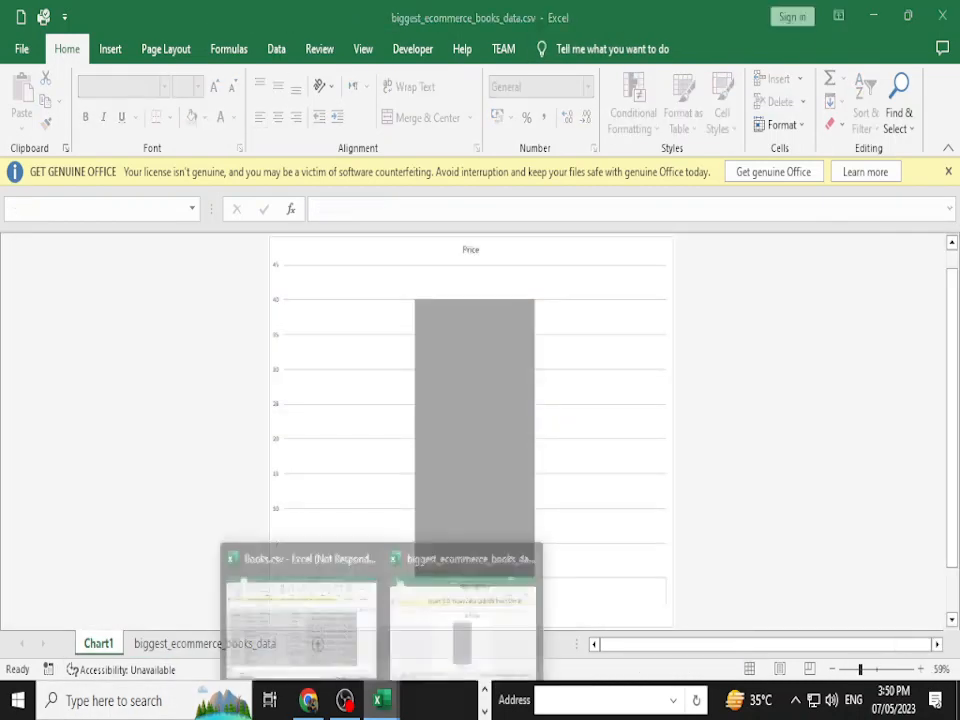
left_click(462, 610)
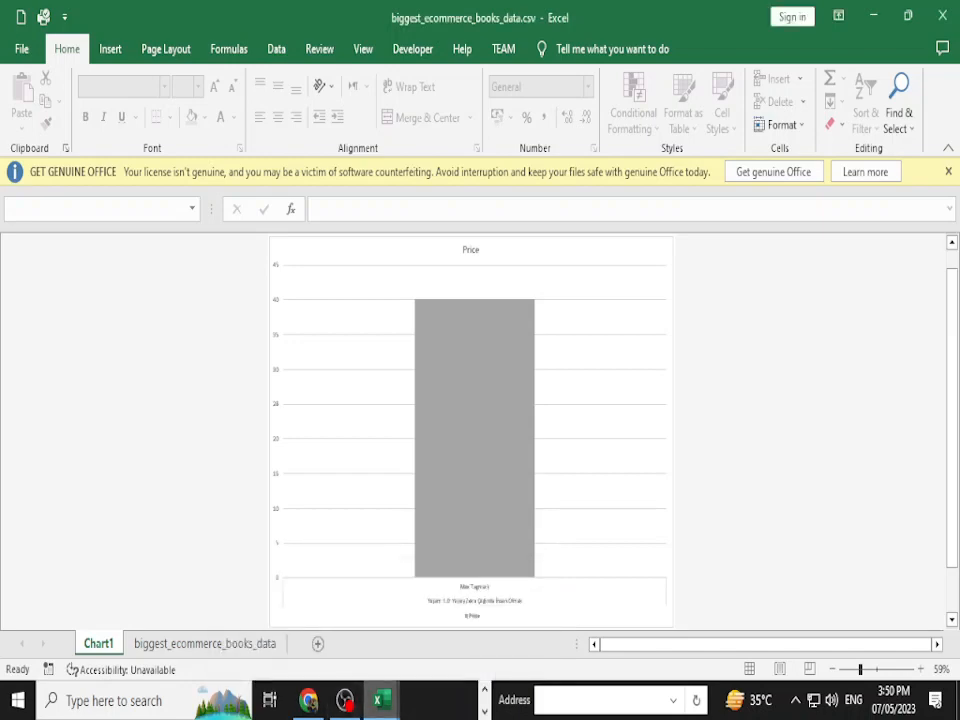
left_click(380, 700)
left_click(462, 610)
Delete the Chart1 sheet from the workbook.
key("ctrl+Page_Down")
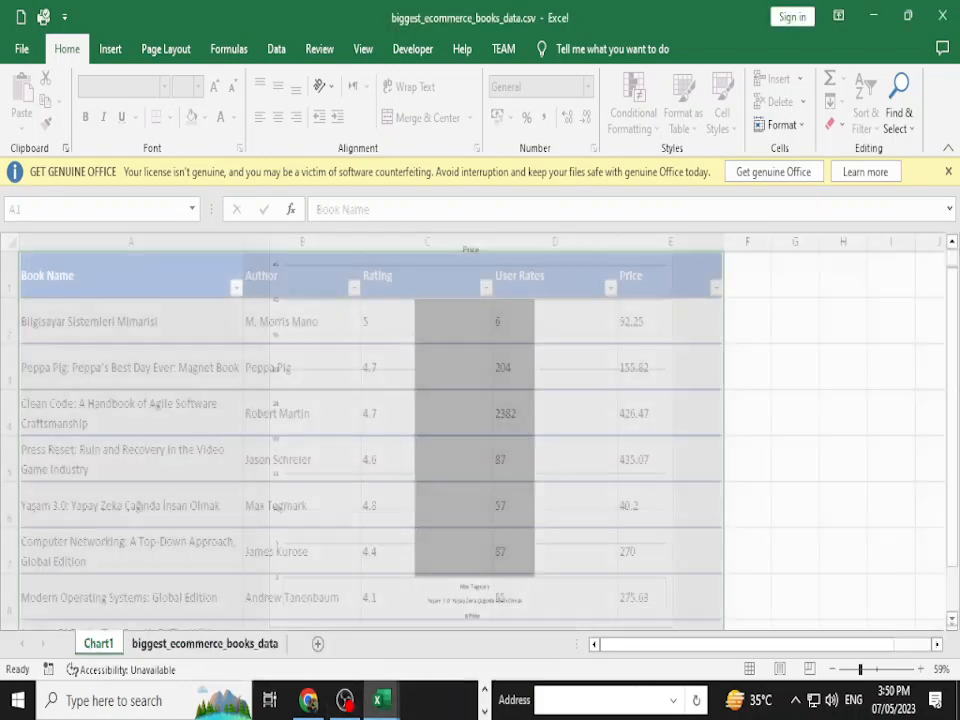
left_click(427, 504)
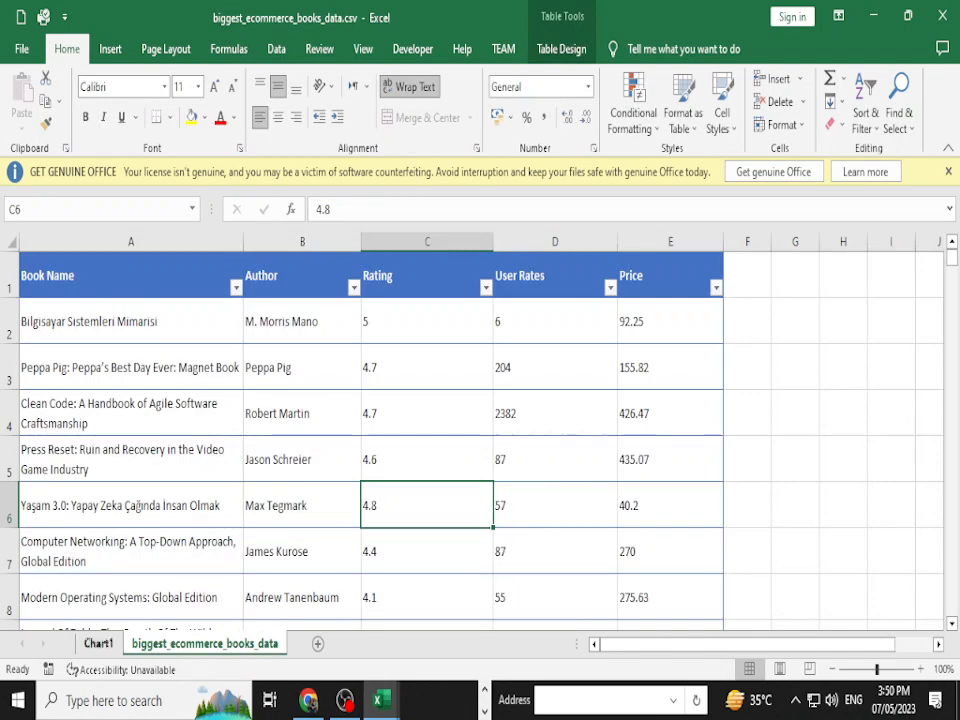
right_click(98, 643)
left_click(128, 431)
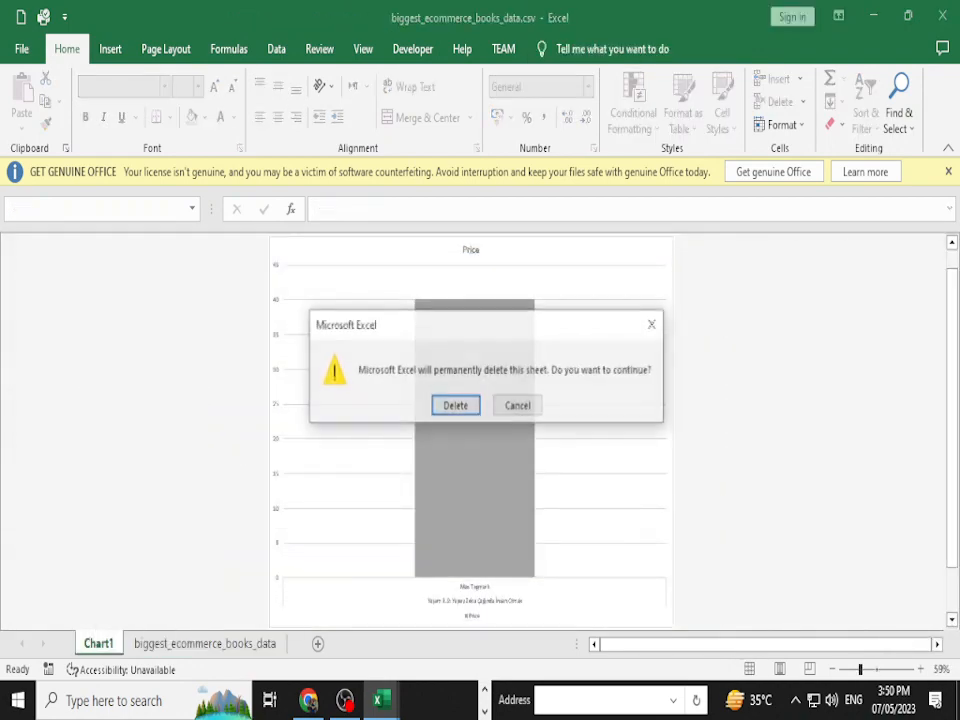
key("Return")
left_click(131, 321)
key("ctrl+shift+Right")
key("ctrl+shift+Down")
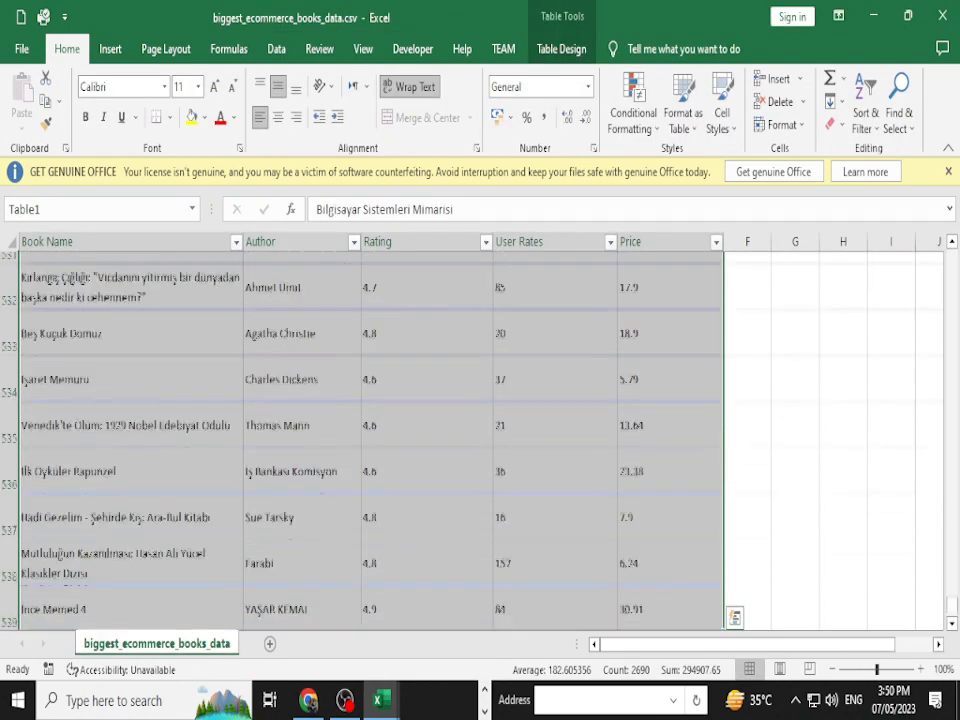
scroll(370, 430, "up", 6)
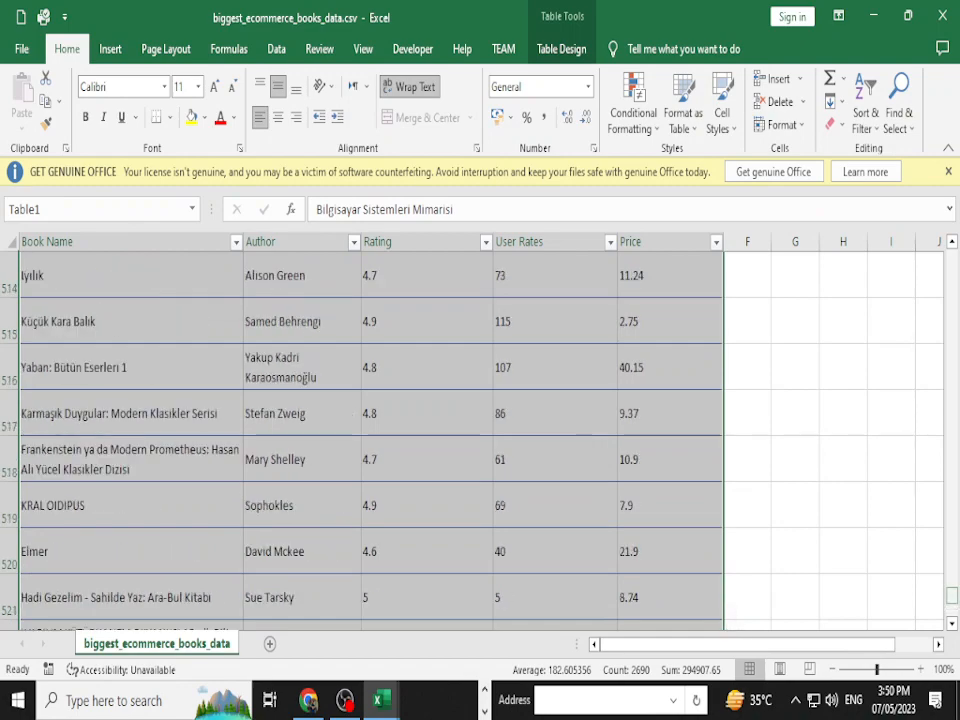
left_click_drag(951, 595, 951, 257)
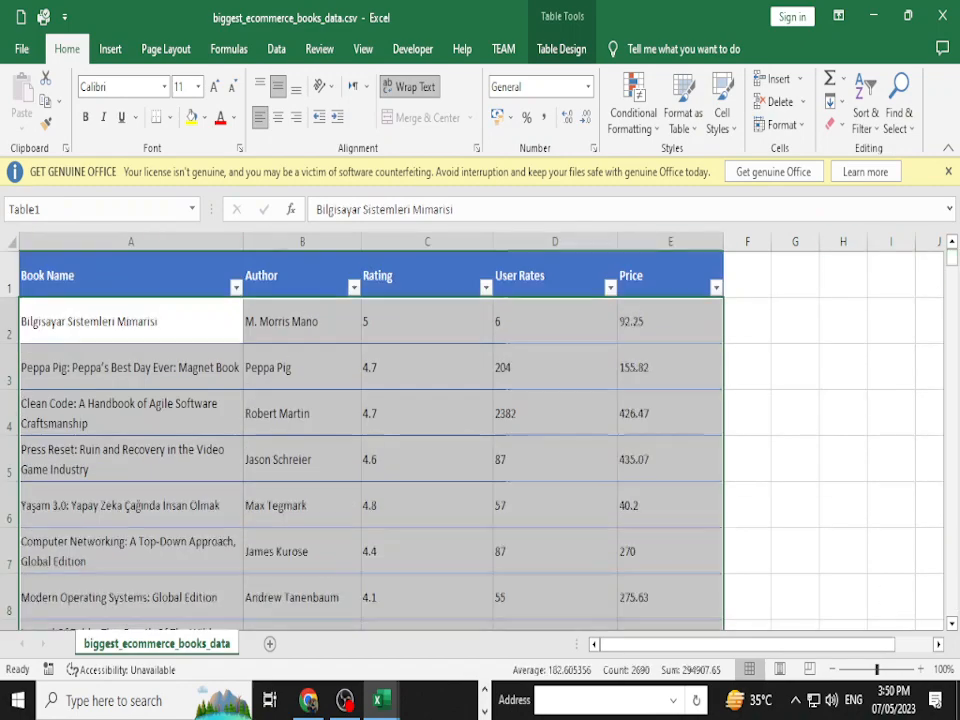
Select the whole books table including its header row and insert a PivotChart of Table1 on a new worksheet.
left_click(131, 275)
key("ctrl+shift+Right")
key("ctrl+shift+Down")
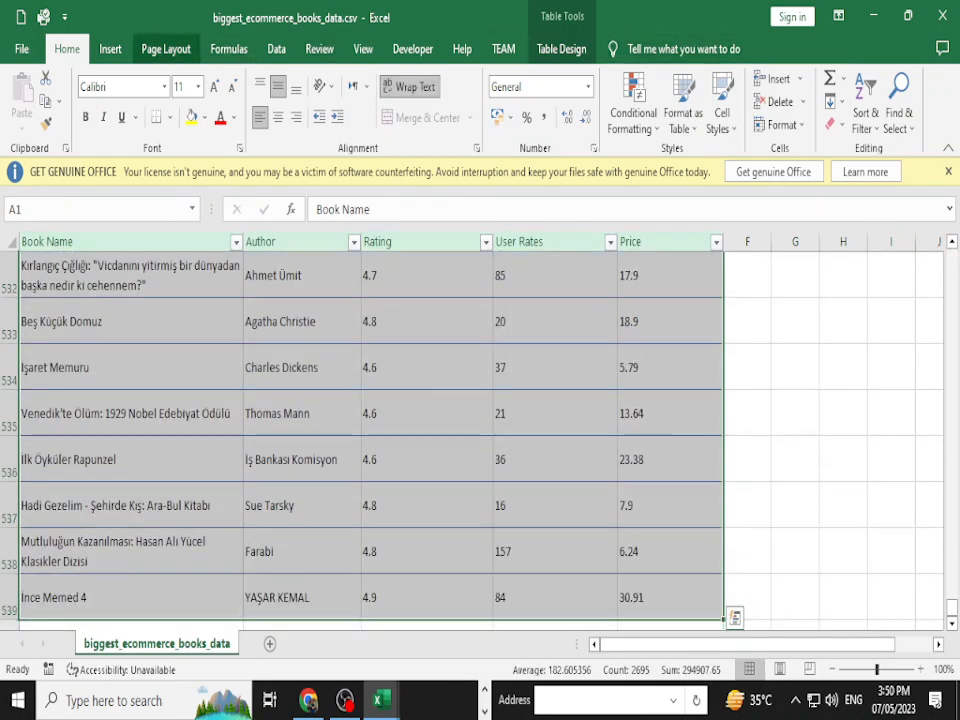
left_click(110, 49)
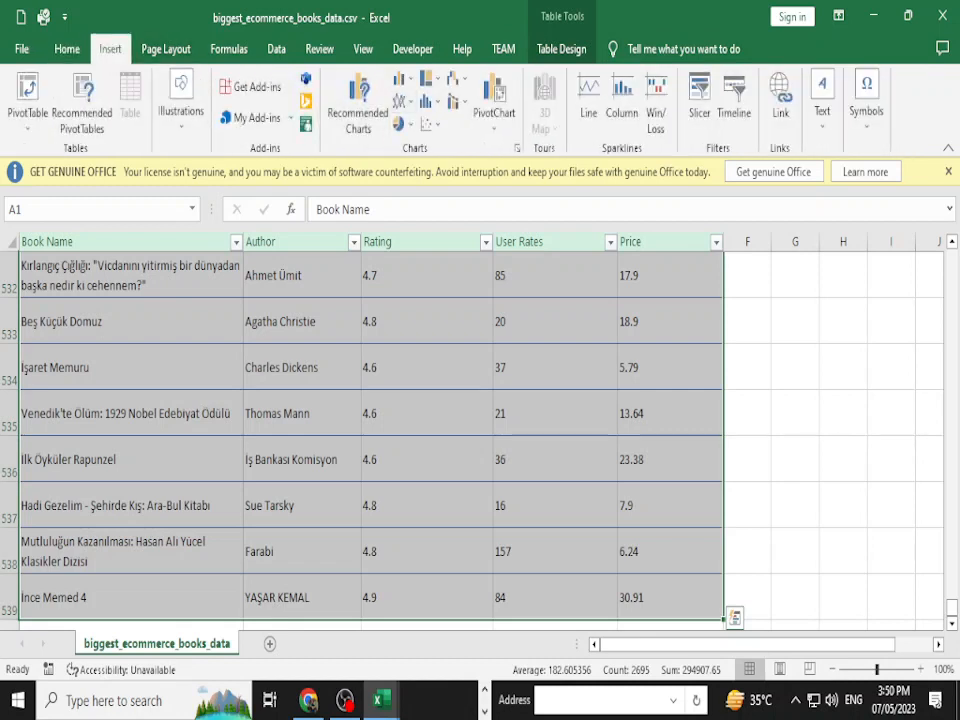
left_click(403, 79)
key("Escape")
left_click(494, 122)
left_click(505, 150)
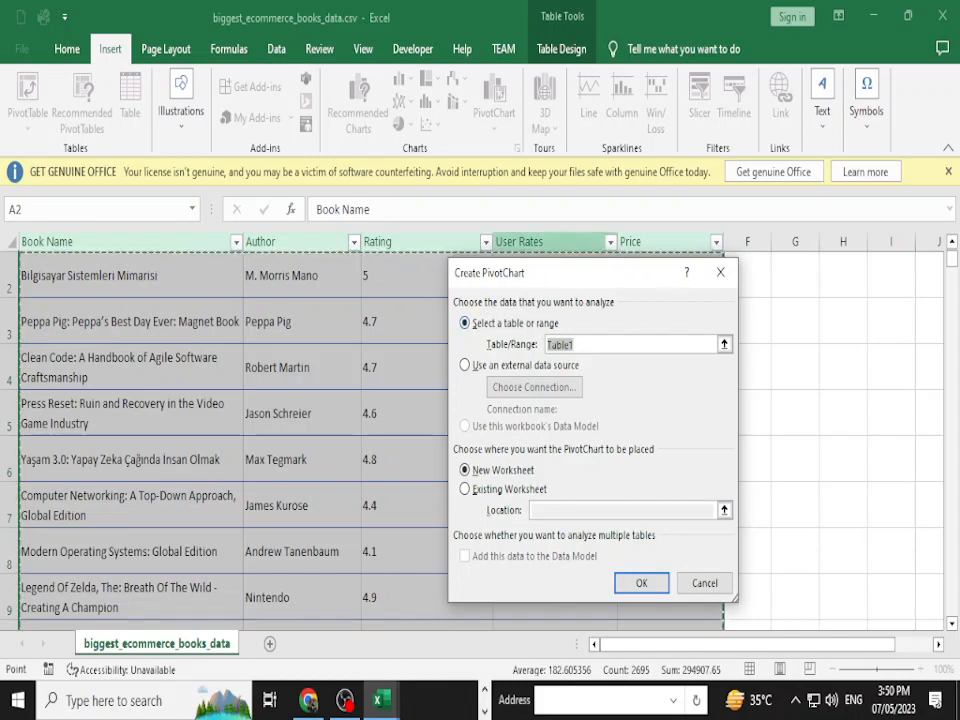
key("Return")
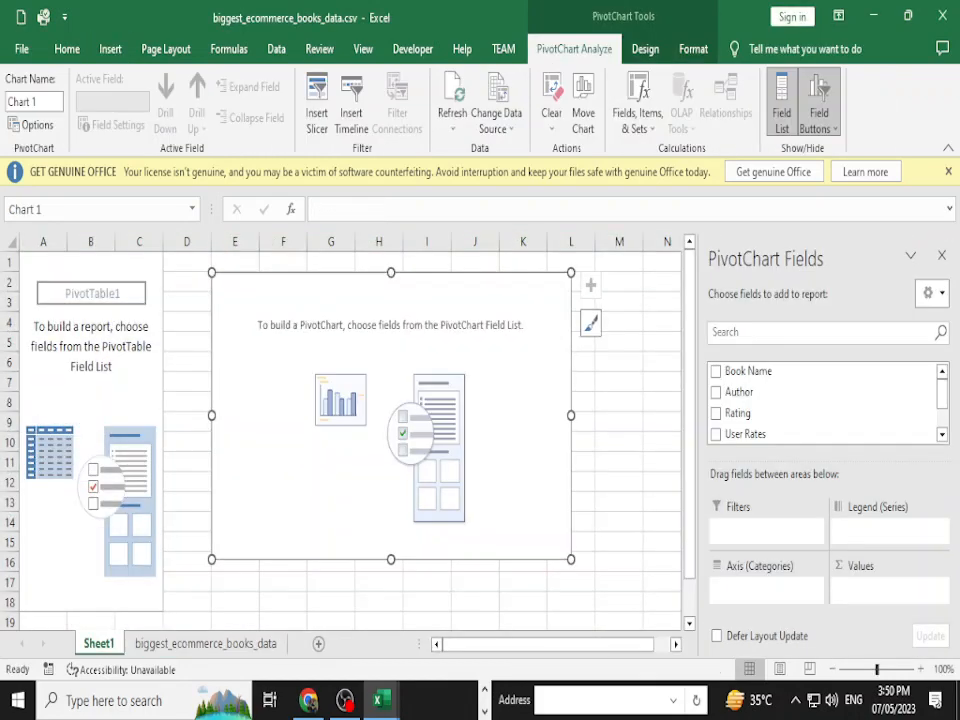
Move the empty PivotChart away from the PivotTable area and add the Author field to the report.
scroll(820, 400, "down", 1)
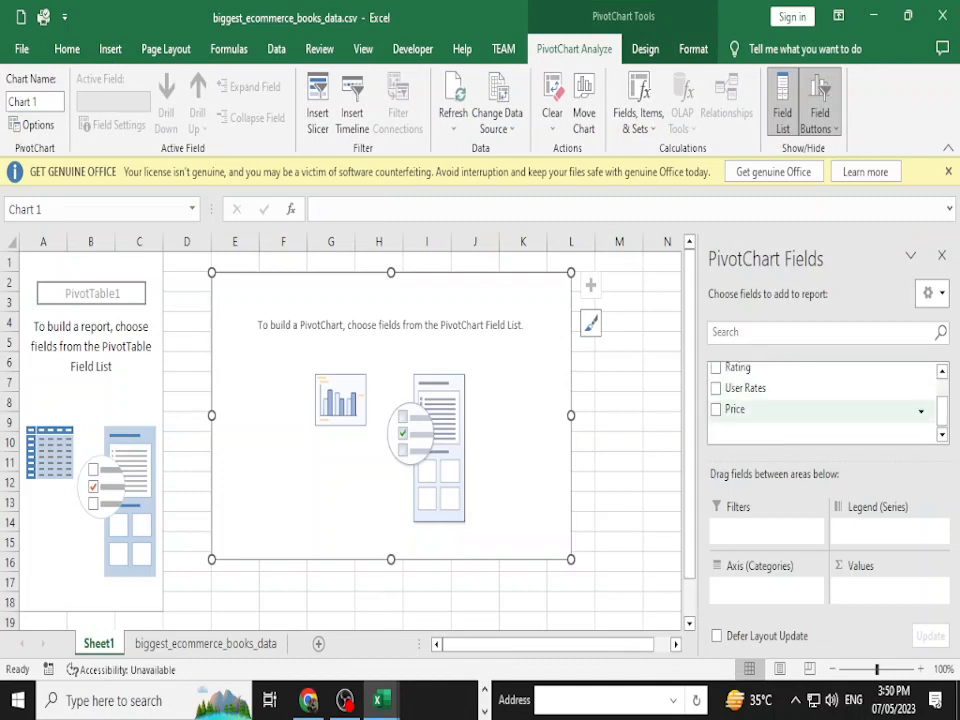
scroll(820, 400, "up", 1)
left_click_drag(478, 336, 554, 341)
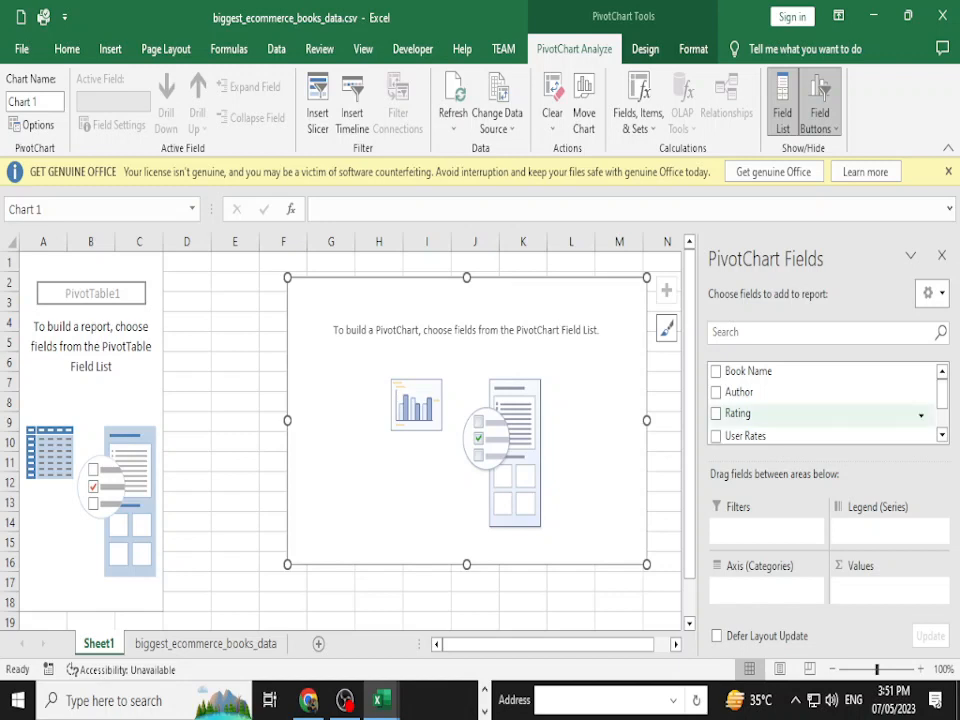
left_click(716, 392)
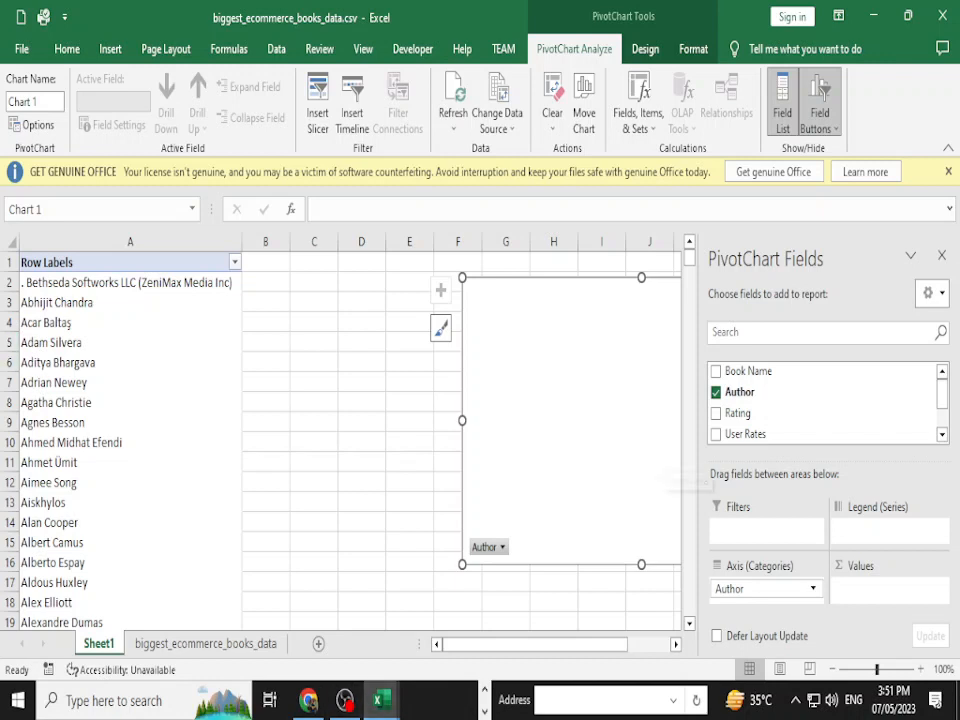
scroll(828, 402, "down", 2)
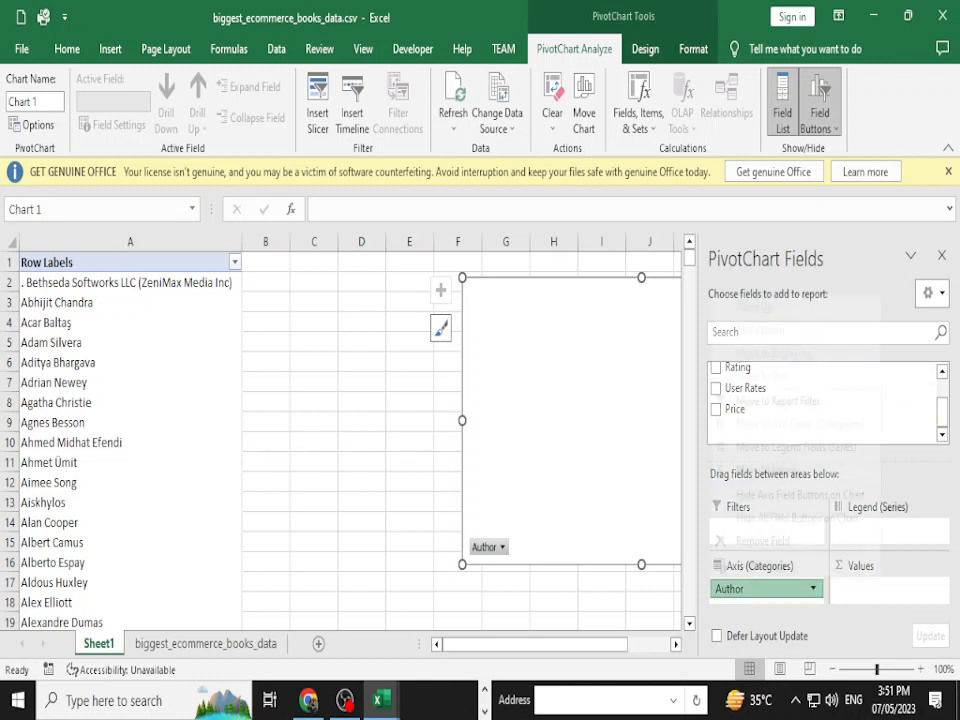
left_click(765, 588)
left_click(765, 588)
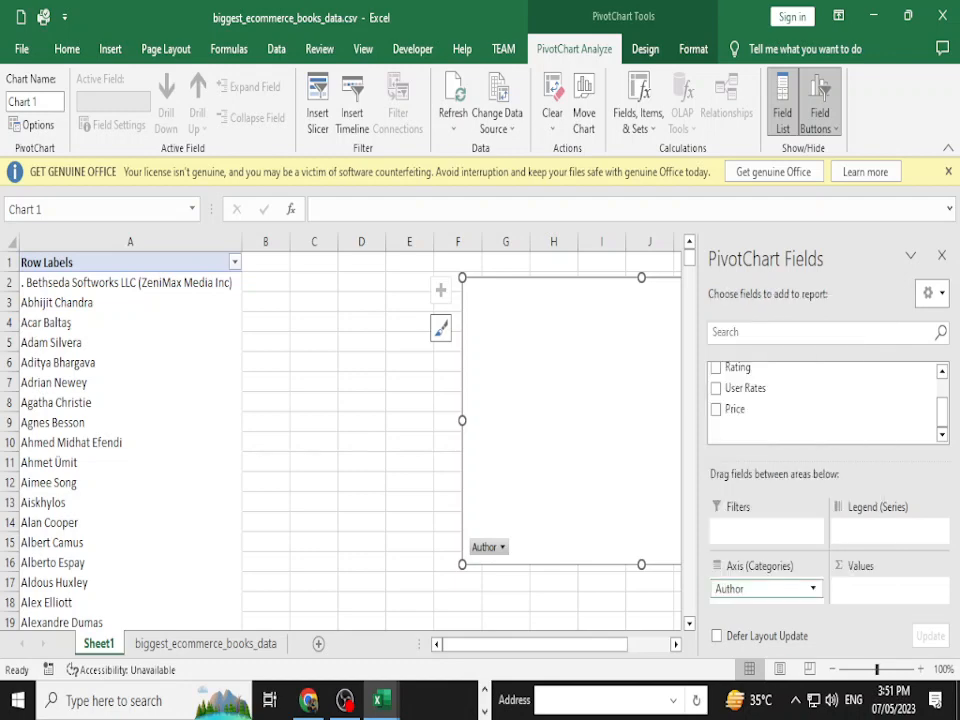
left_click(765, 588)
left_click(765, 566)
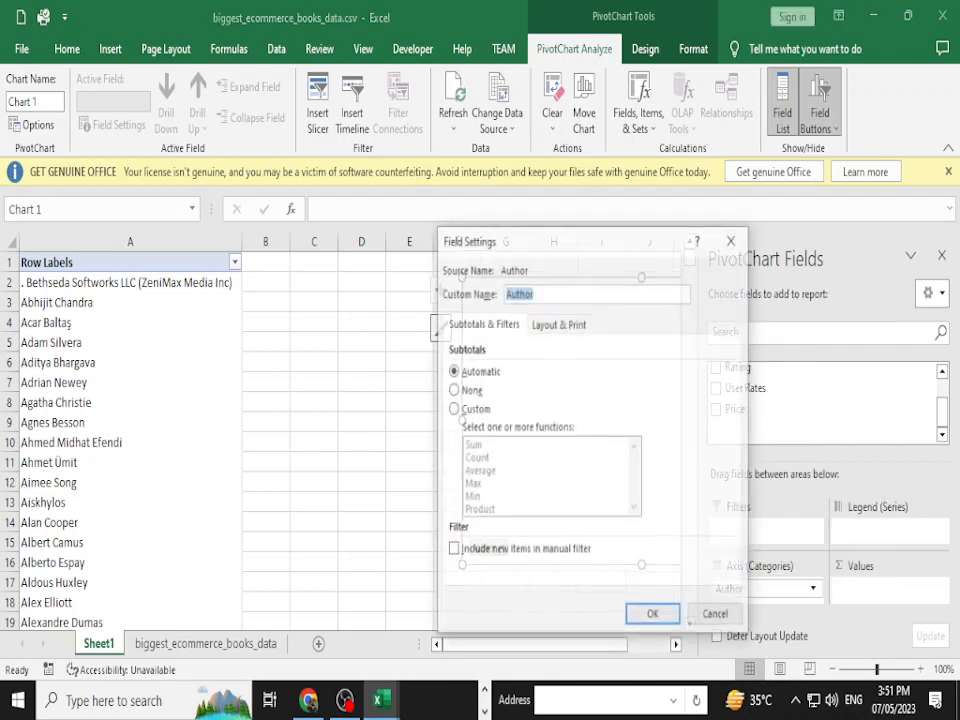
left_click(709, 613)
Move the Author field to the report filters and add the Rating field as row labels.
left_click_drag(765, 585, 766, 530)
left_click(87, 262)
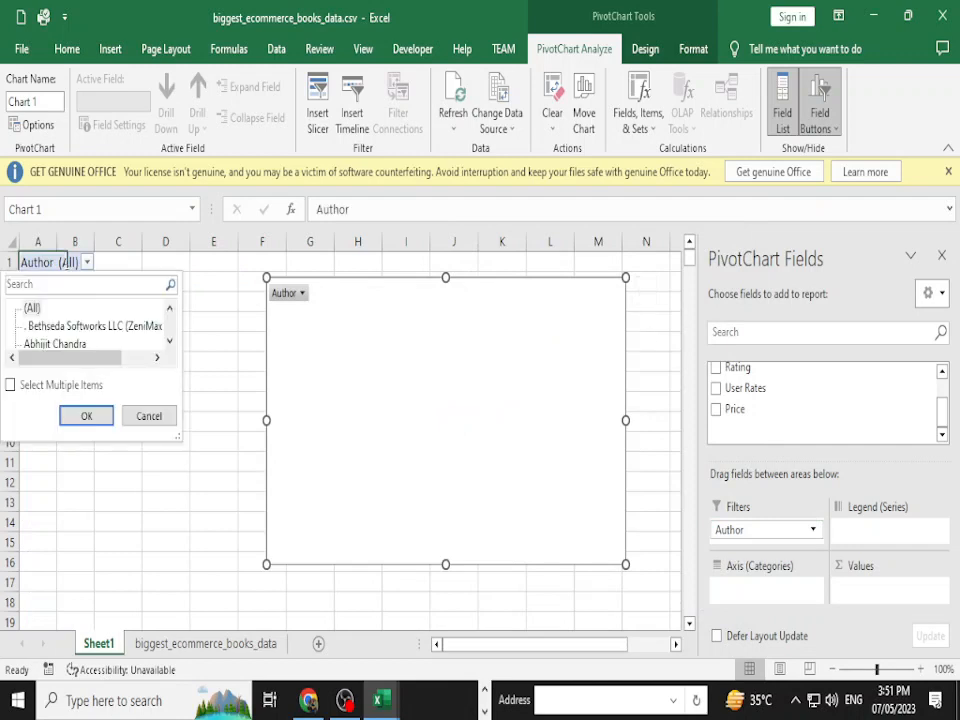
left_click(149, 415)
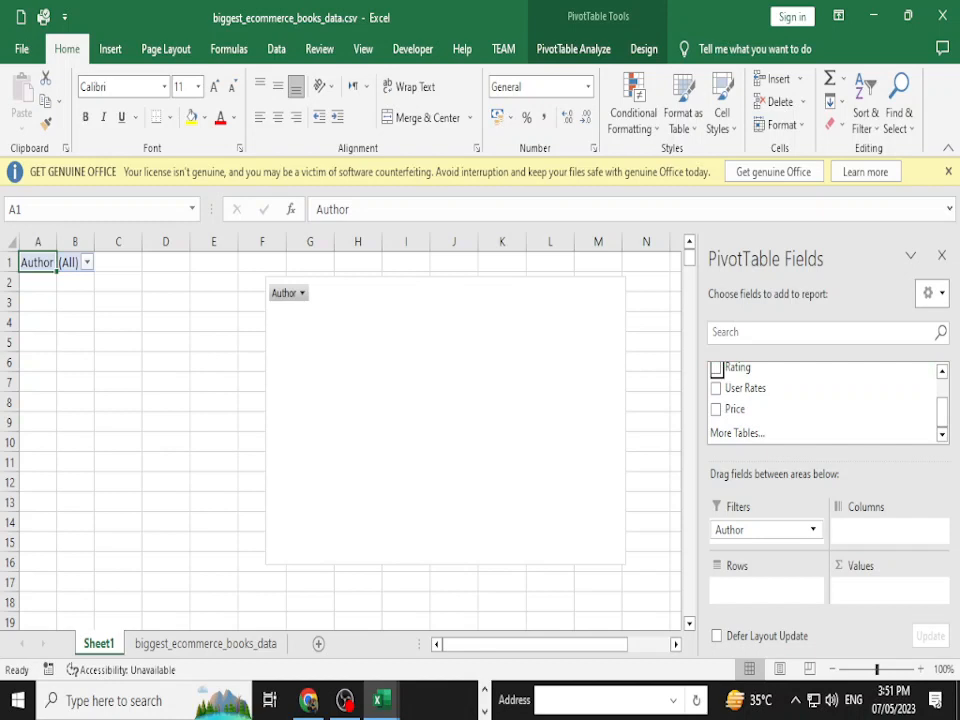
left_click(716, 368)
left_click(81, 302)
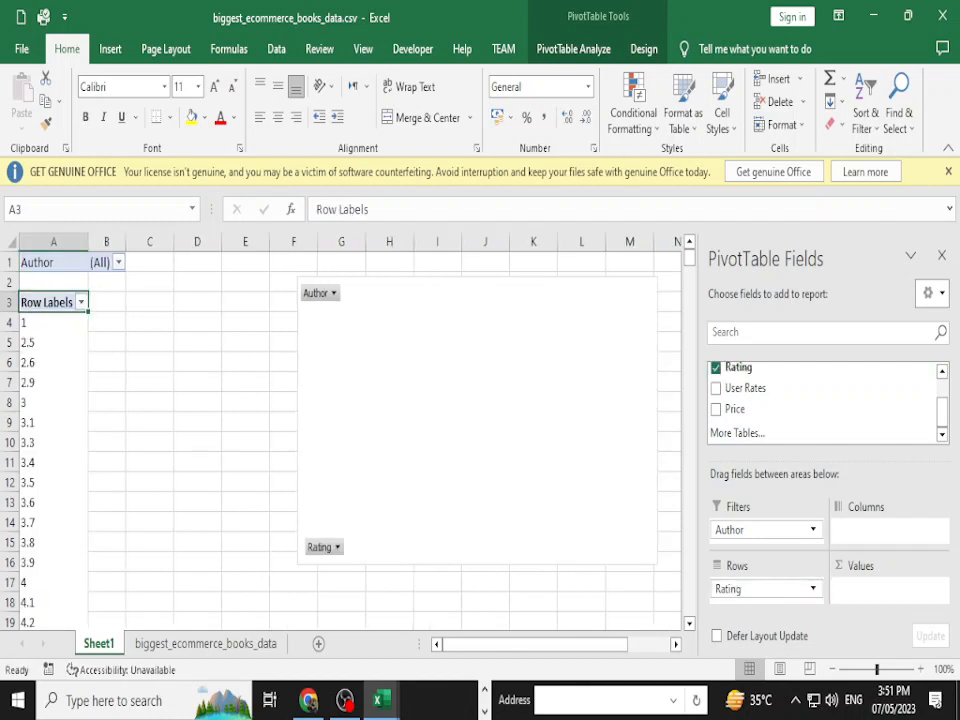
Enable multiple selection in the Author report filter and limit it to ". Bethseda Softworks LLC (ZeniMax Media Inc)".
key("Escape")
left_click(81, 302)
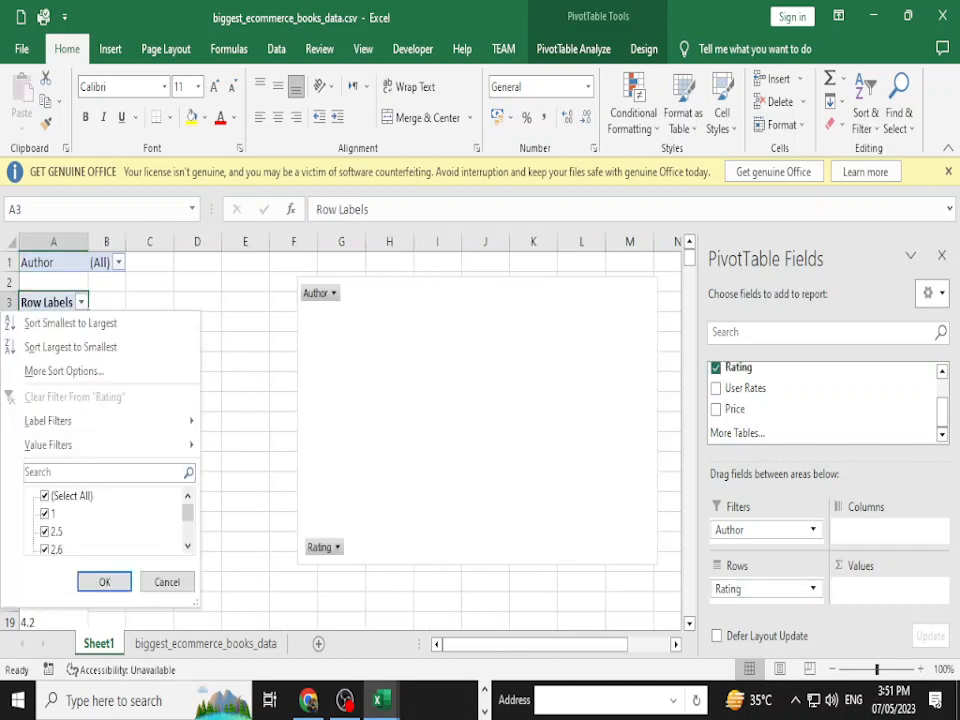
key("Escape")
left_click(118, 262)
scroll(86, 326, "down", 1)
scroll(86, 326, "up", 1)
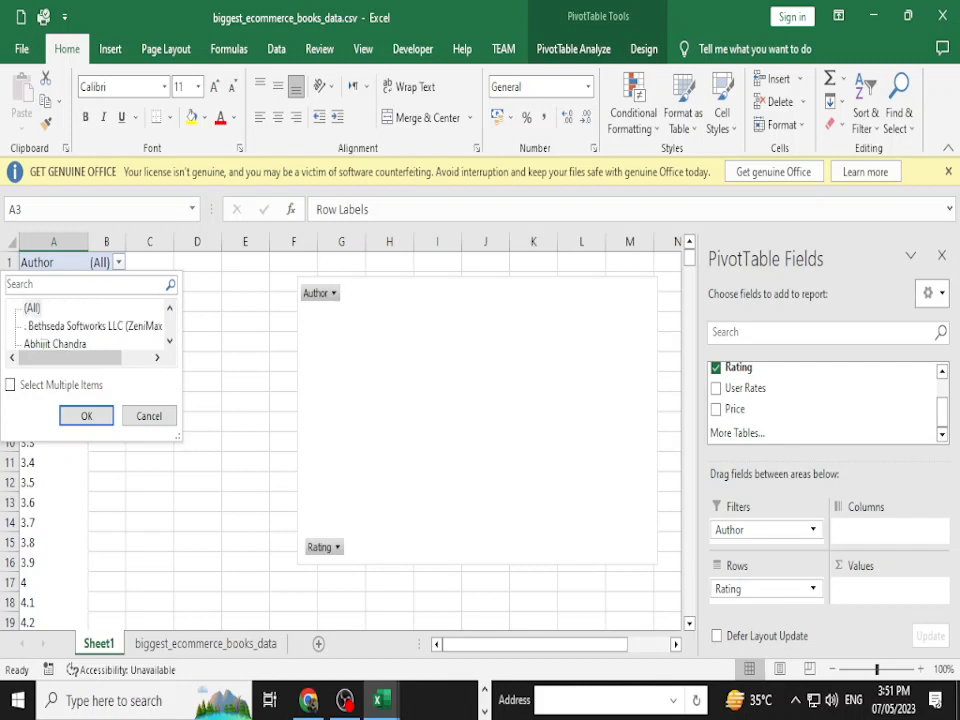
left_click(10, 385)
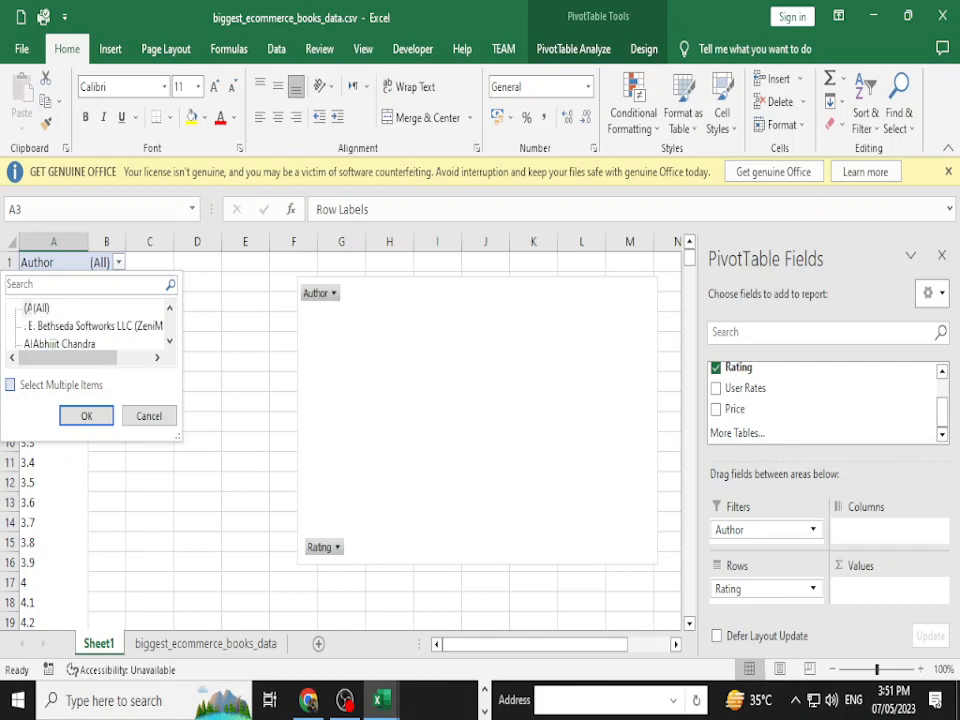
left_click(10, 385)
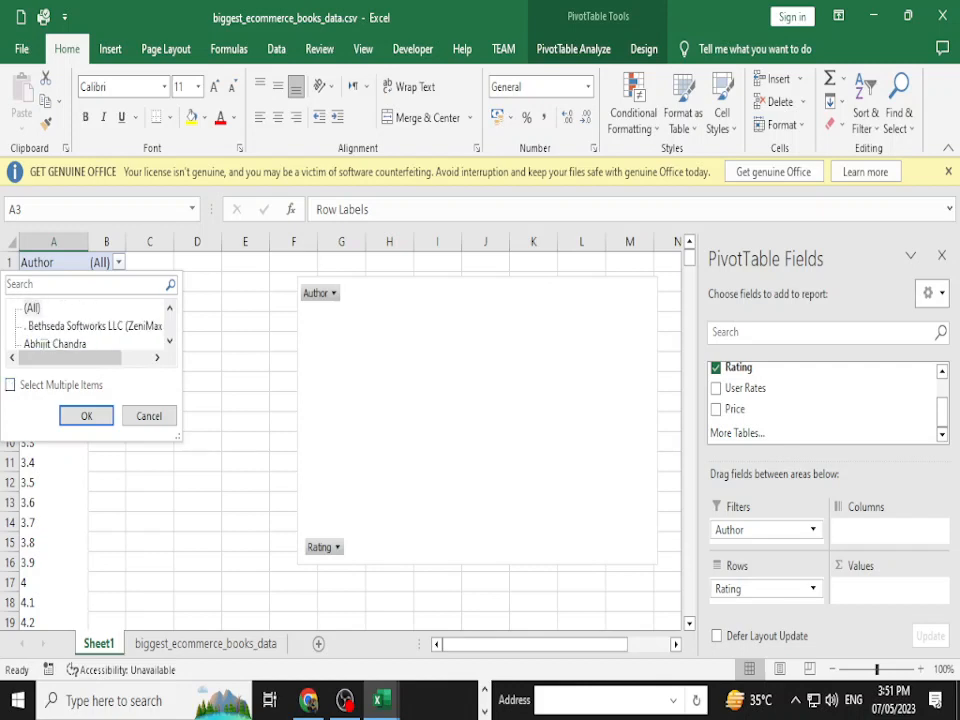
left_click(10, 385)
left_click(27, 307)
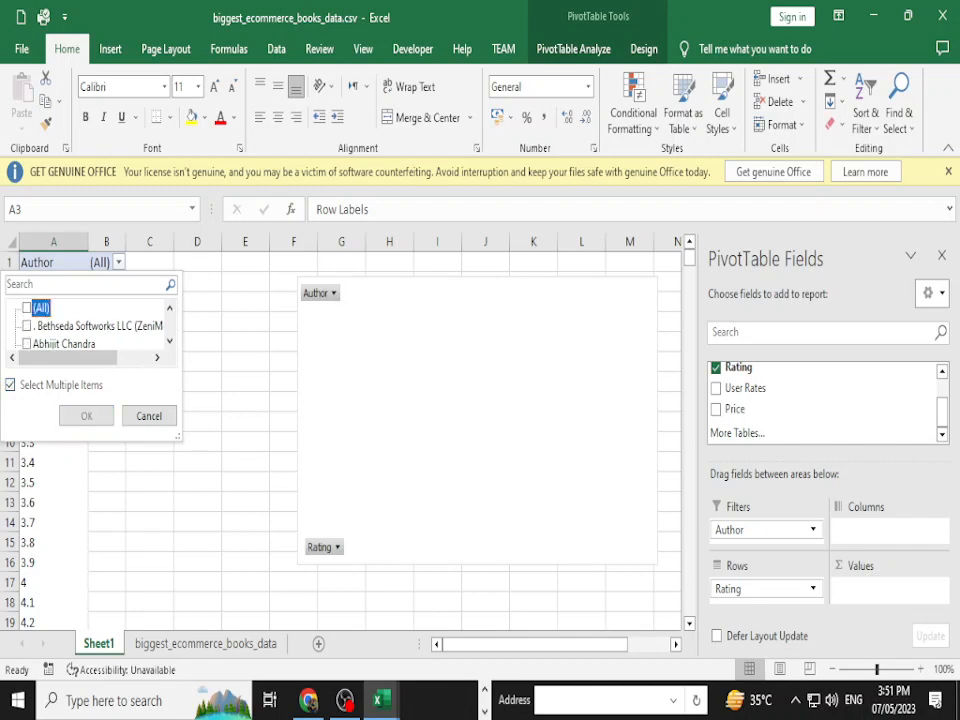
left_click(27, 325)
left_click(86, 415)
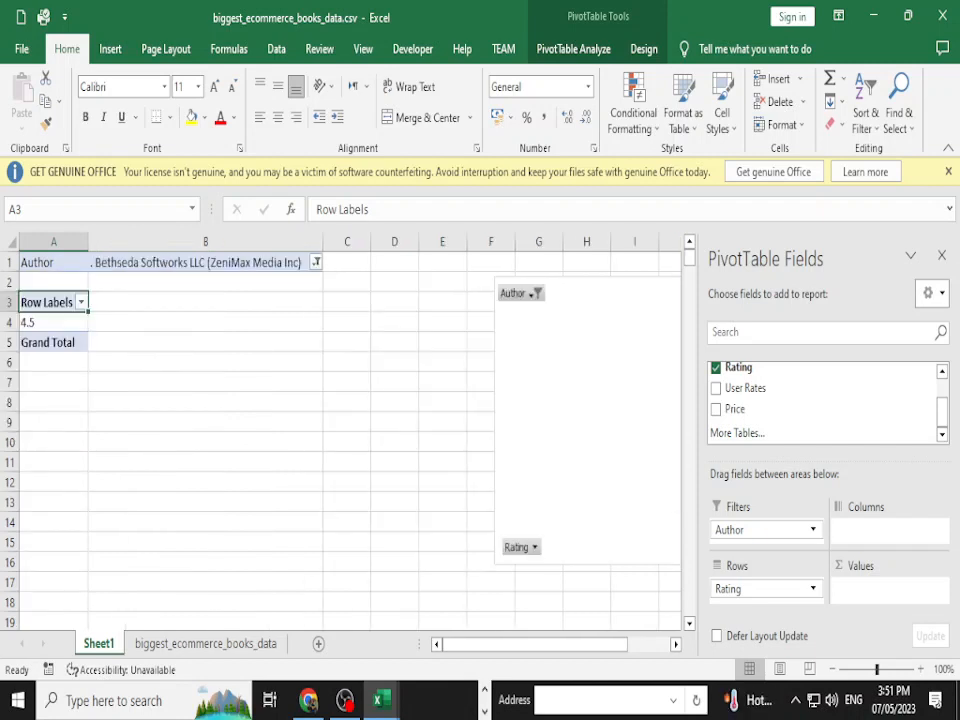
Reapply the Rating filter on the row labels with all ratings selected.
left_click(81, 302)
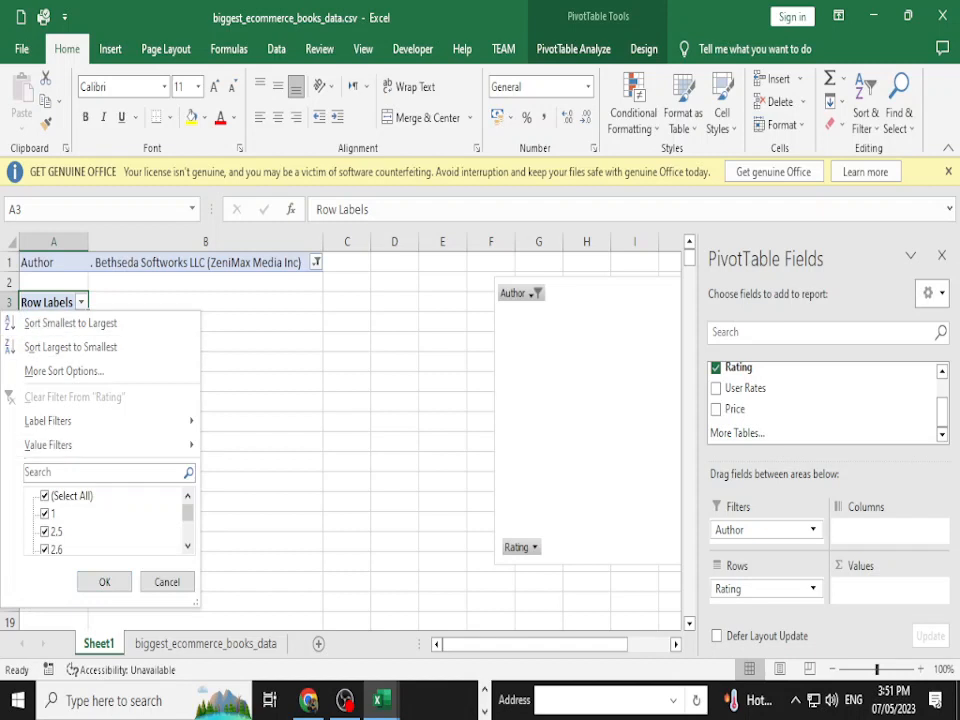
left_click(44, 496)
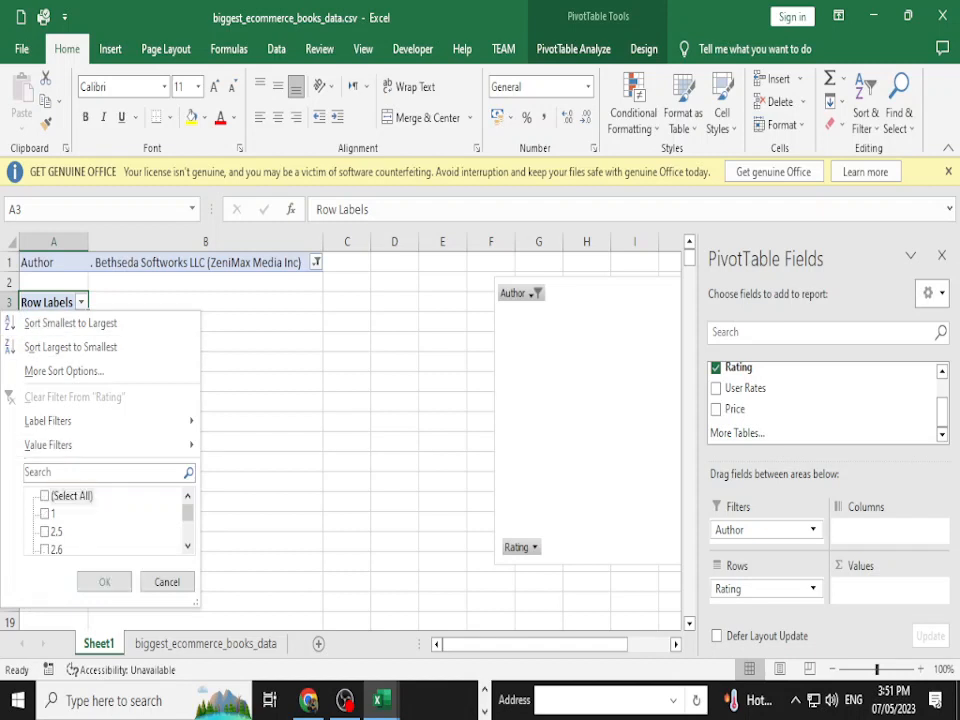
left_click(44, 496)
left_click(104, 582)
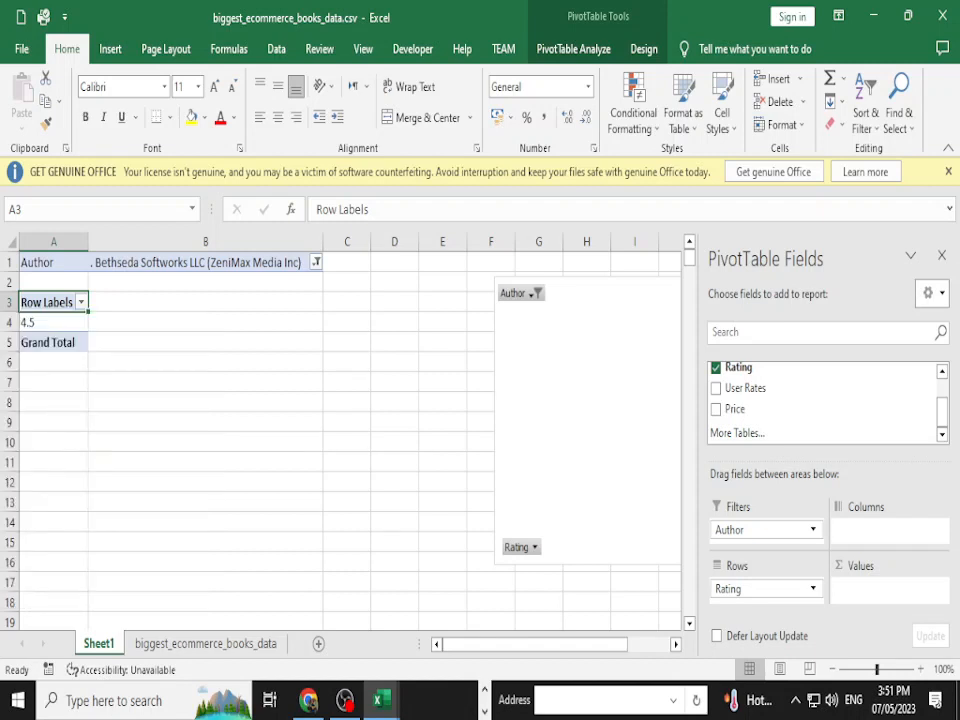
left_click(81, 302)
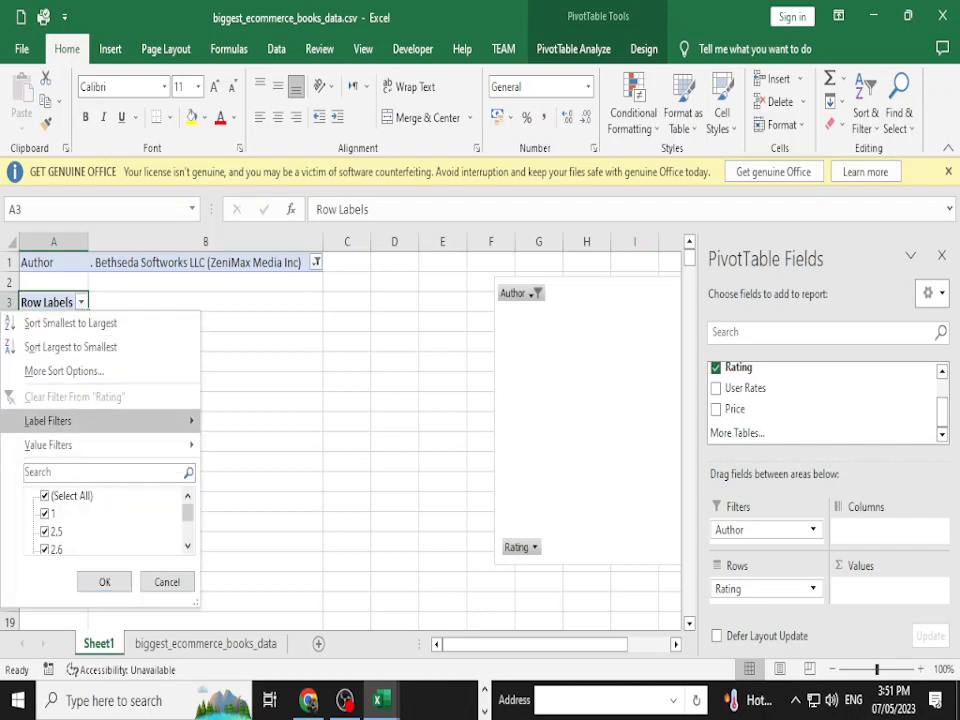
mouse_move(100, 421)
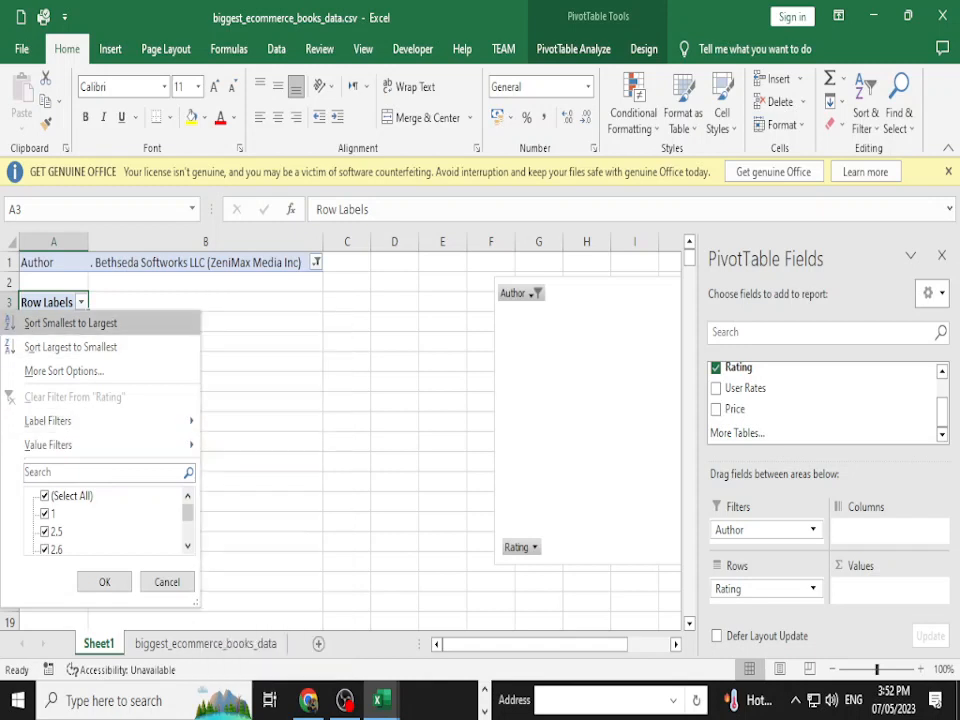
left_click(81, 302)
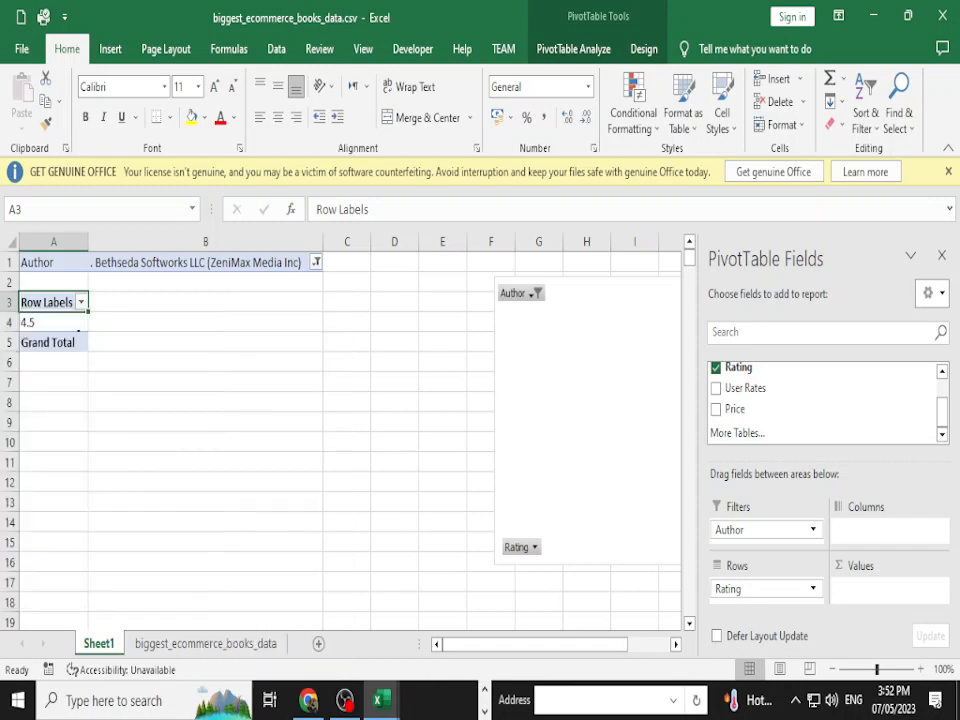
left_click(81, 302)
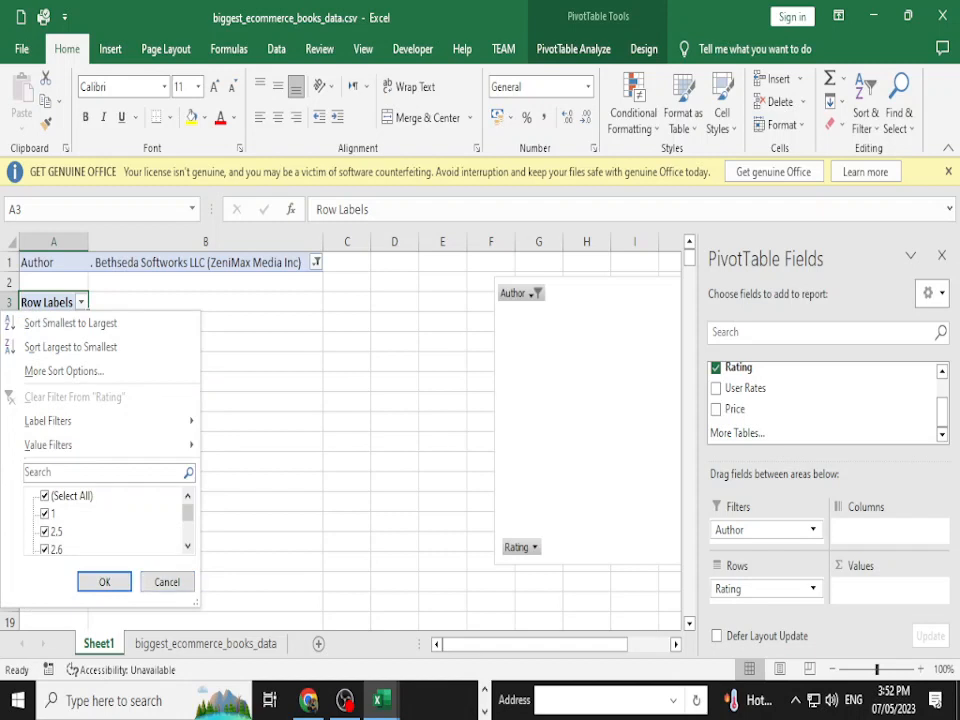
left_click(44, 496)
left_click(44, 496)
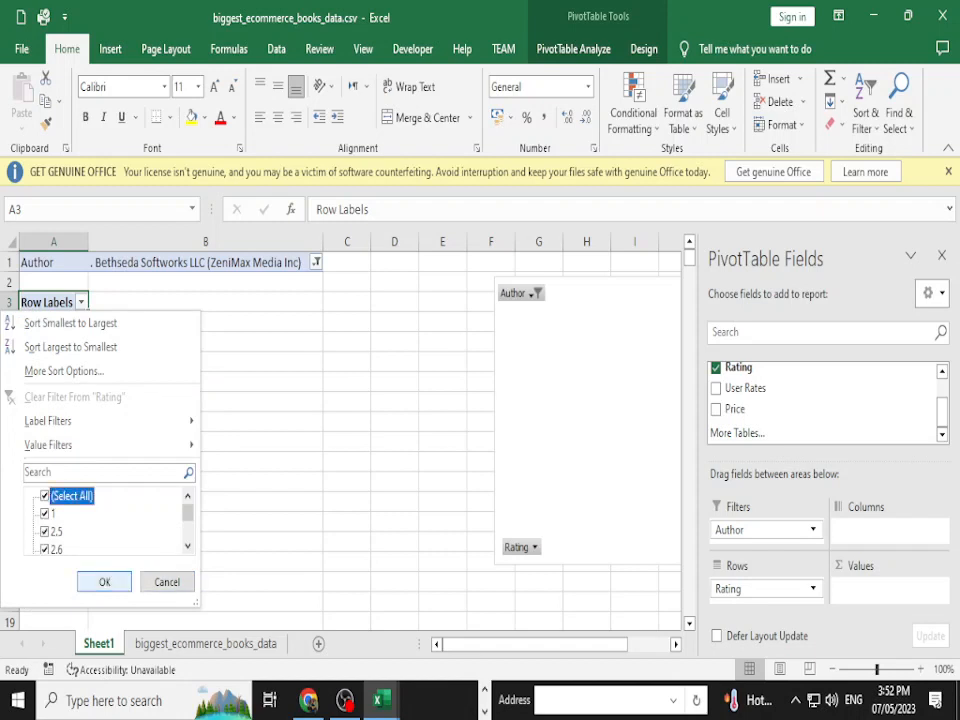
left_click(104, 582)
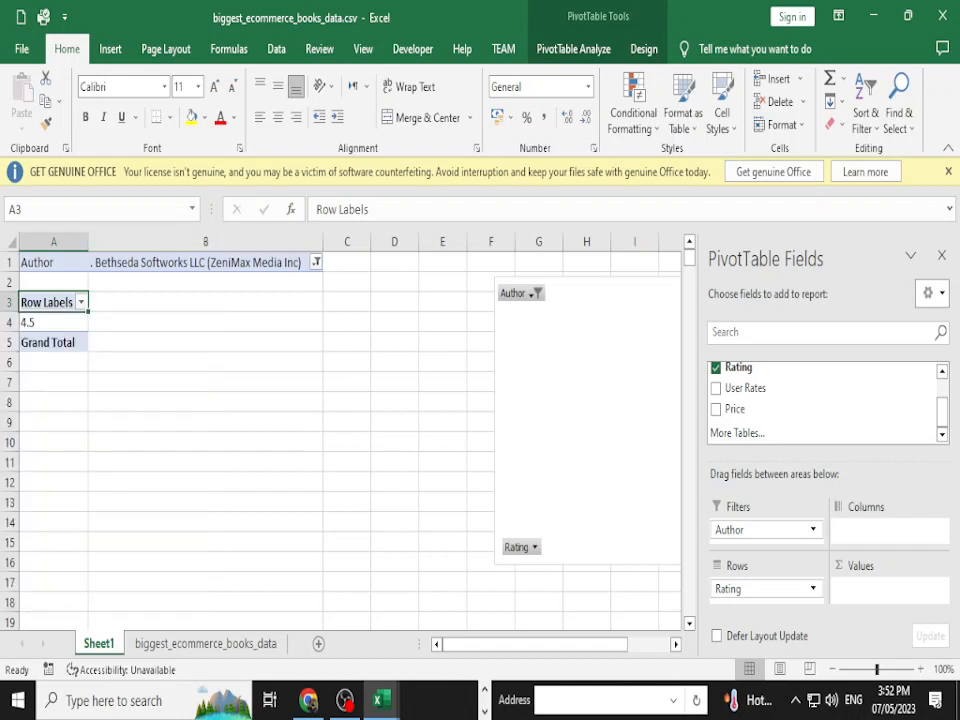
Reset the Author report filter to all authors and sort the Rating row labels from smallest to largest.
left_click(316, 262)
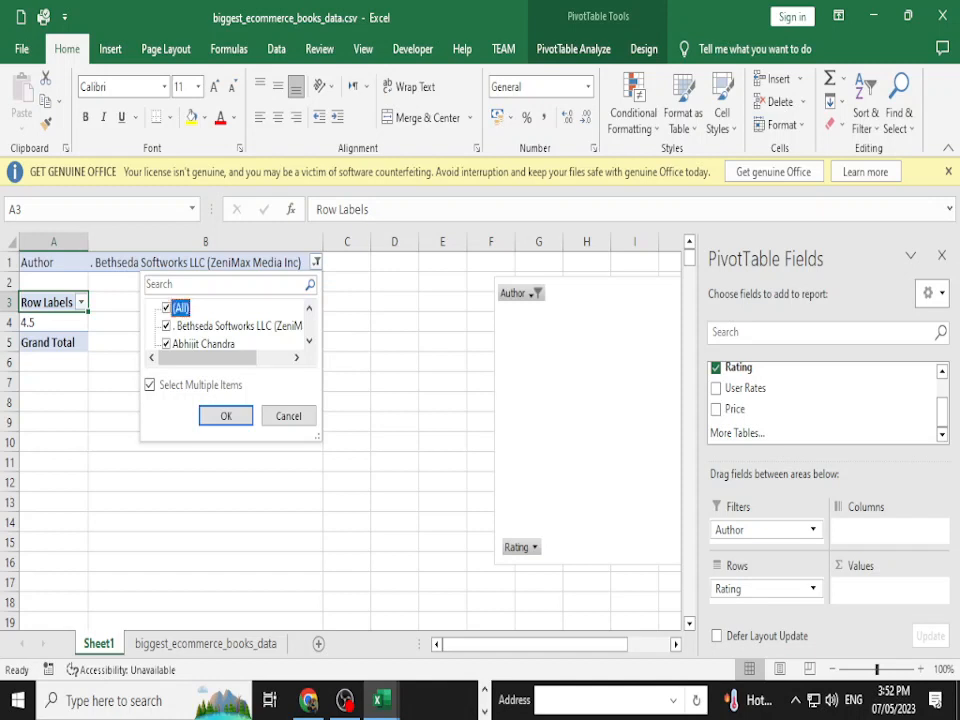
key("Return")
left_click(81, 302)
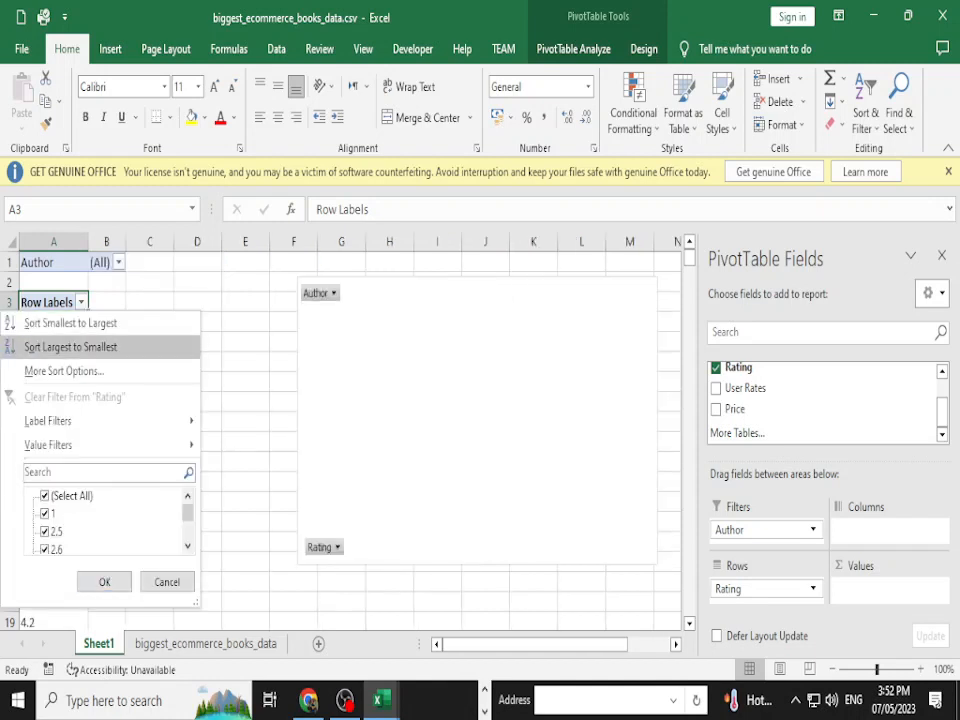
left_click(70, 323)
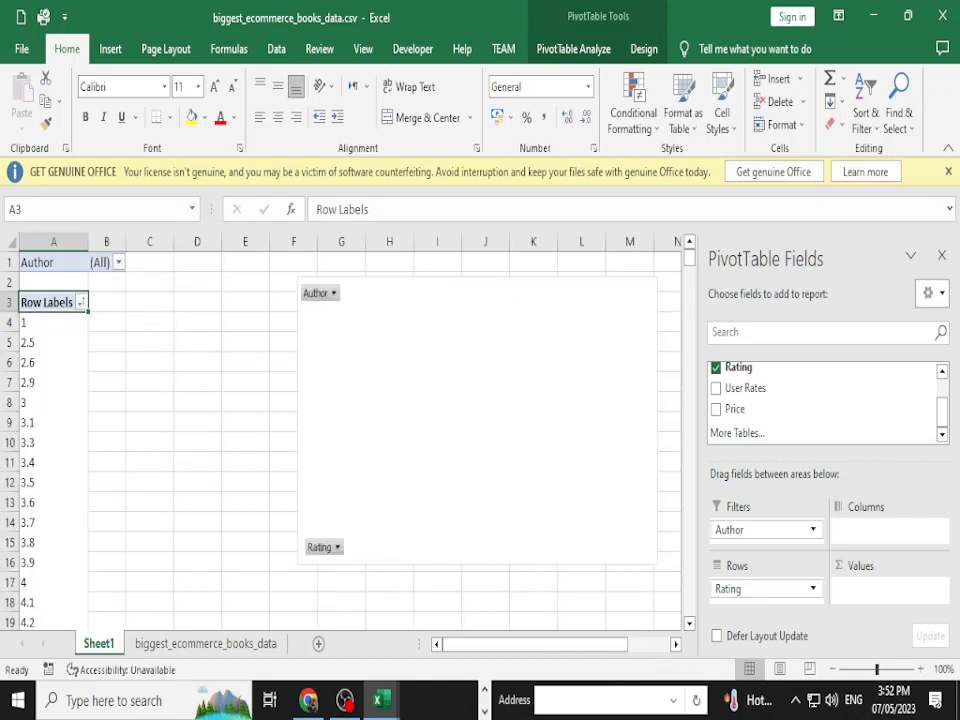
Review the list of rating labels and add the Price field to the PivotChart's values.
left_click(53, 354)
scroll(340, 440, "down", 8)
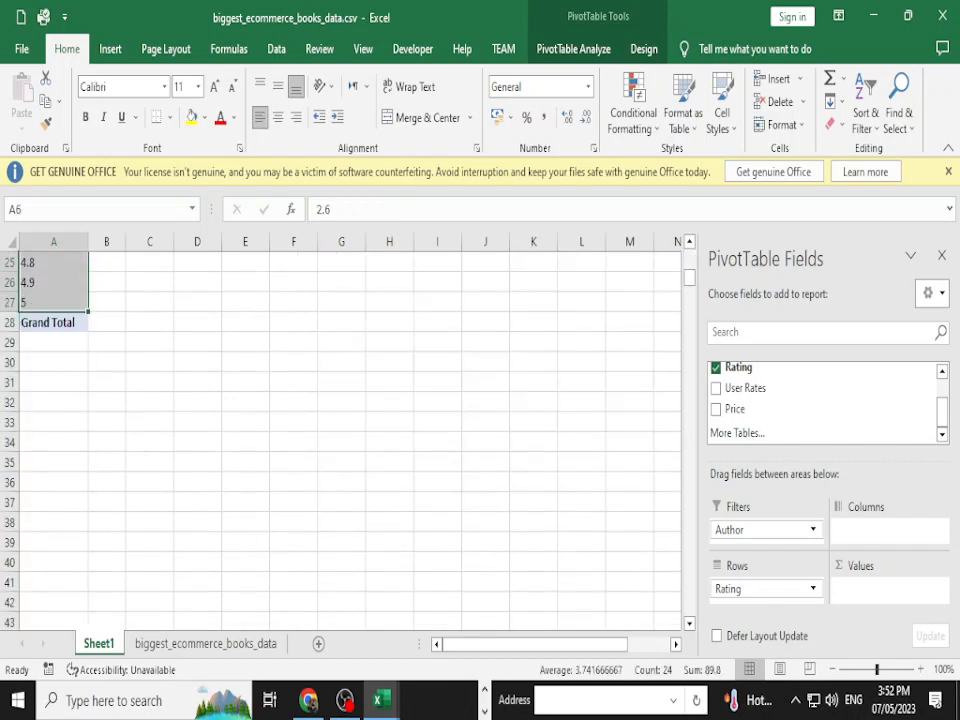
scroll(340, 440, "up", 2)
scroll(340, 440, "up", 6)
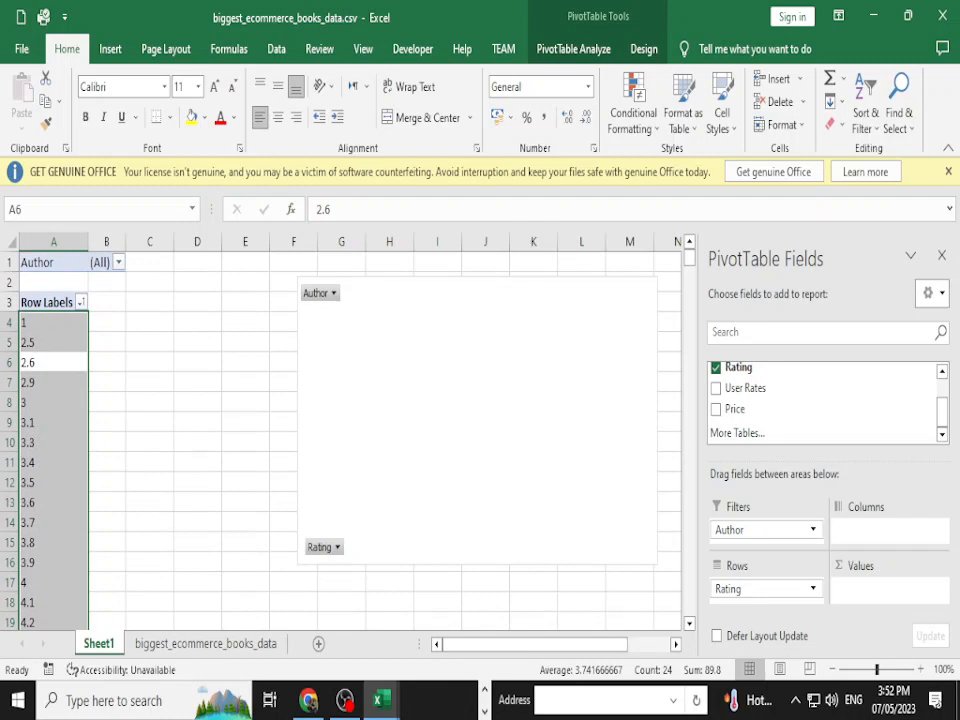
left_click(345, 415)
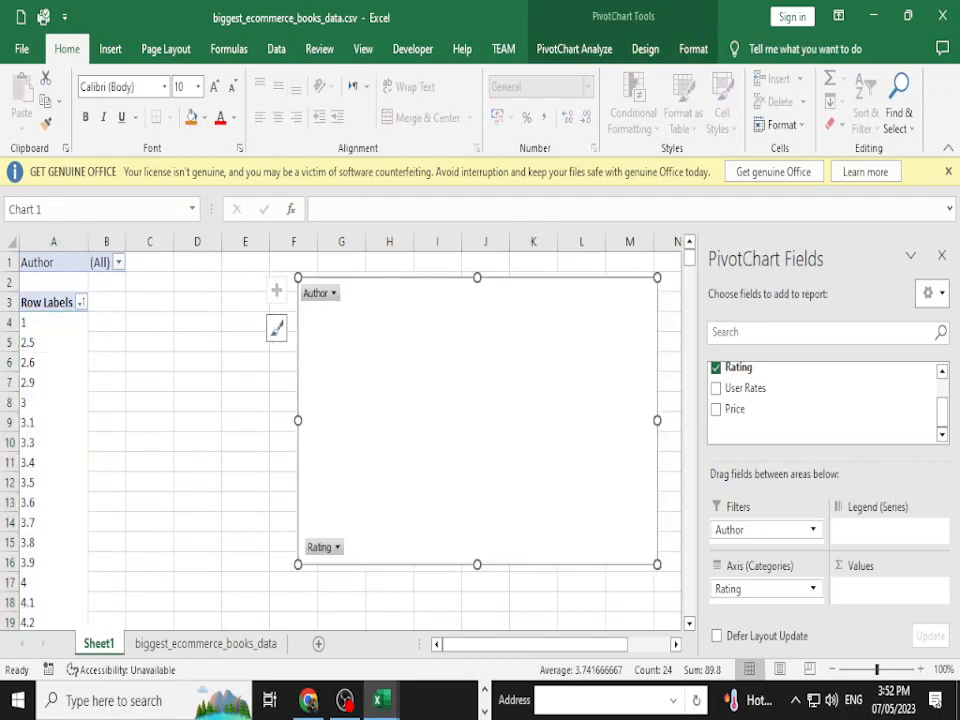
scroll(820, 400, "up", 1)
scroll(820, 400, "down", 1)
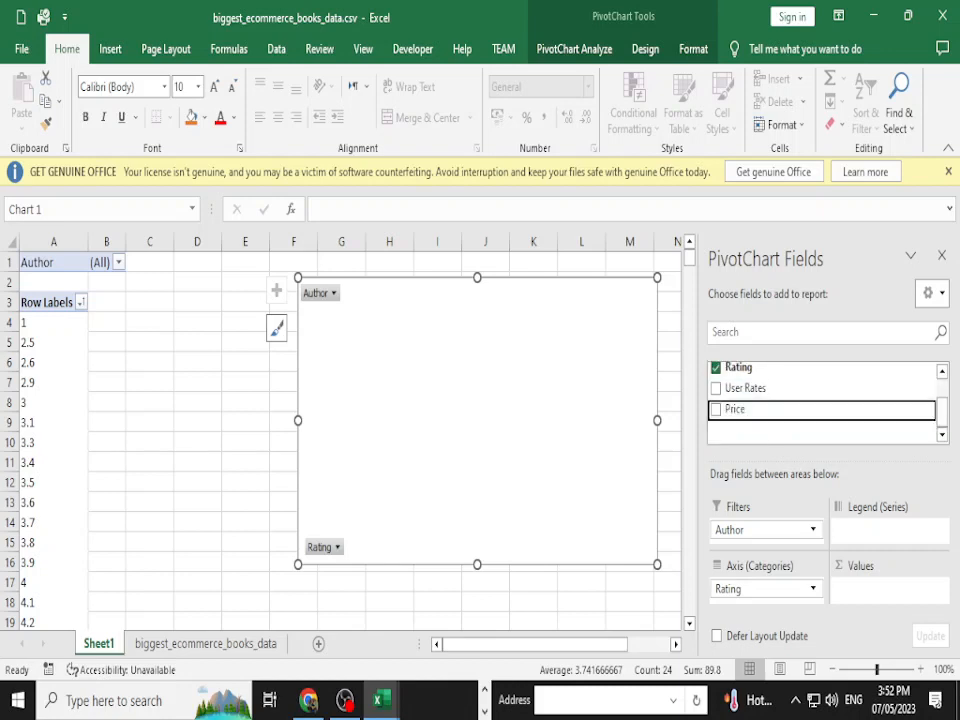
left_click_drag(770, 409, 889, 585)
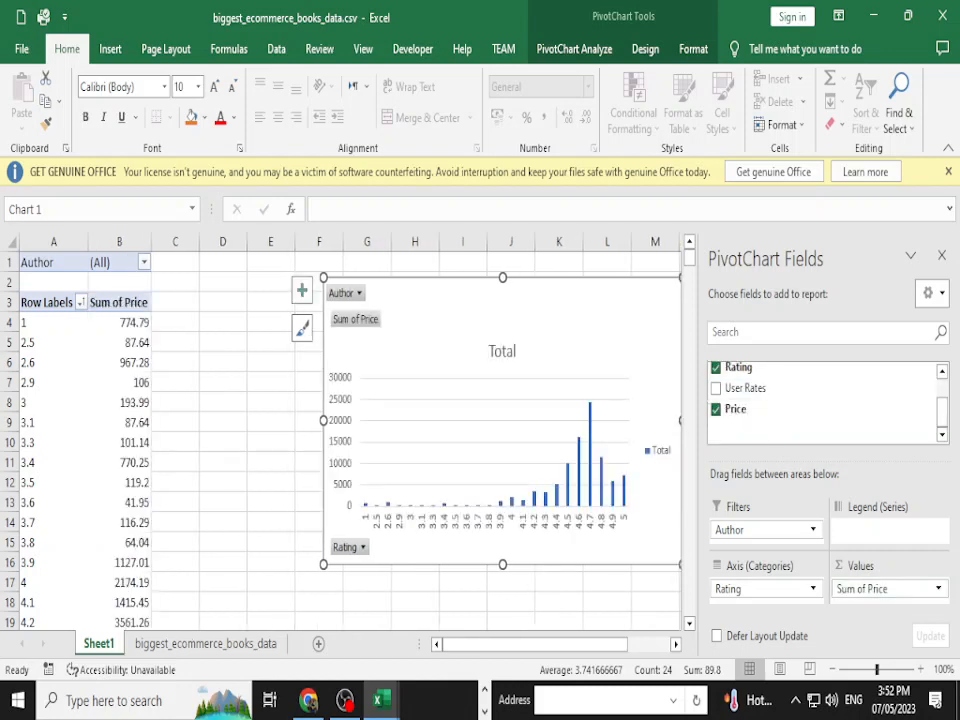
Move the PivotChart closer to the PivotTable so that the whole chart fits in the visible sheet area.
scroll(340, 440, "down", 2)
scroll(340, 440, "up", 2)
scroll(340, 440, "down", 1)
scroll(340, 440, "up", 1)
left_click_drag(420, 340, 358, 360)
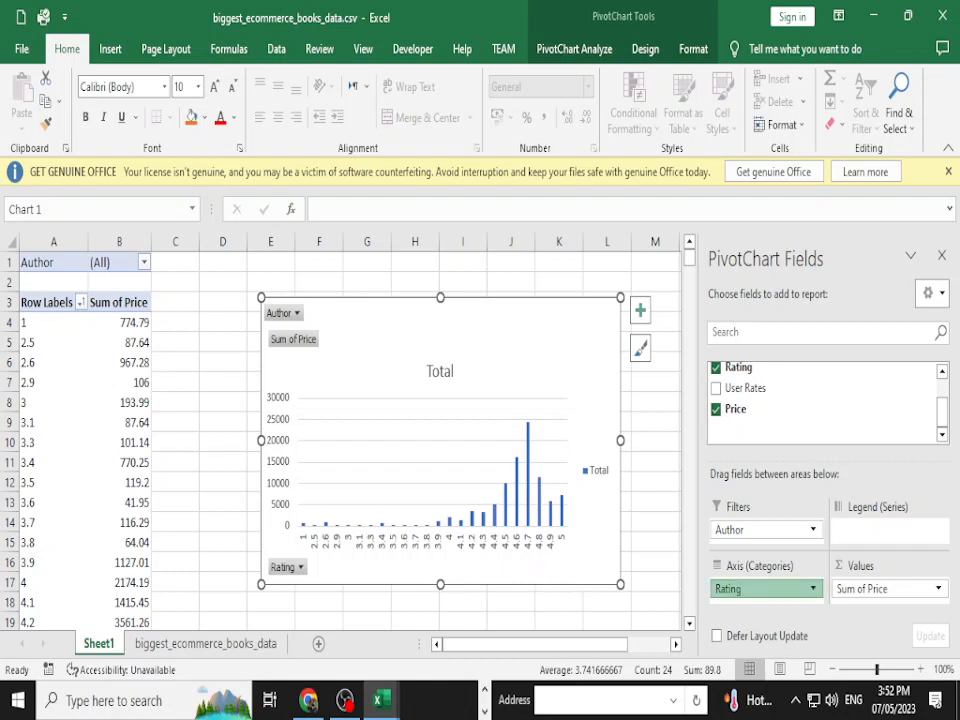
Move the Author field from the report filters to the axis categories and remove the Rating field from the axis.
left_click(766, 588)
left_click(910, 409)
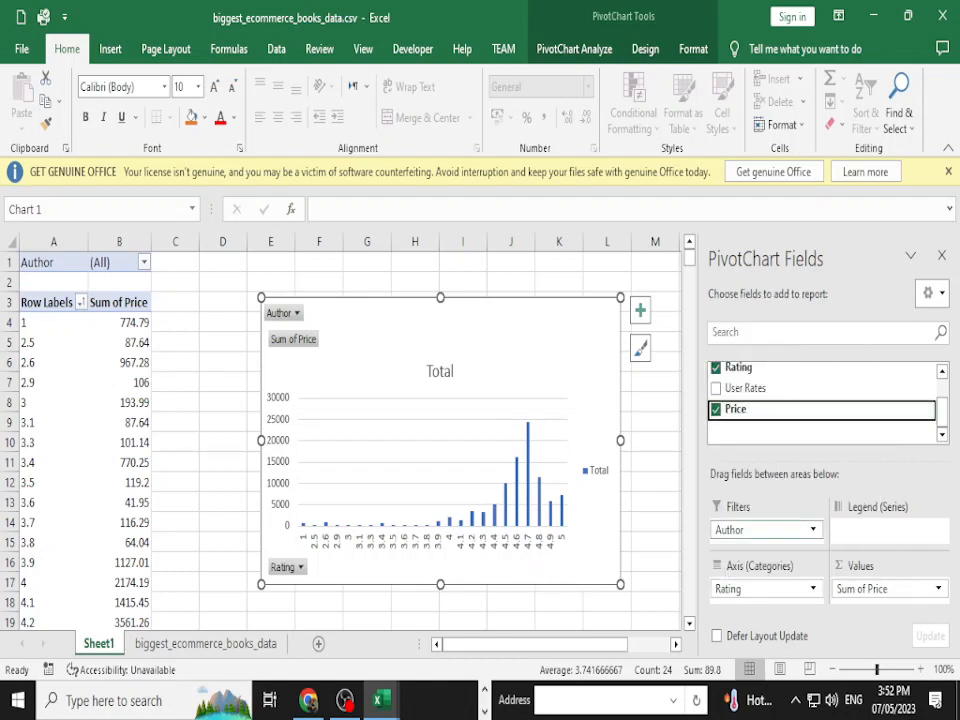
left_click_drag(760, 529, 760, 582)
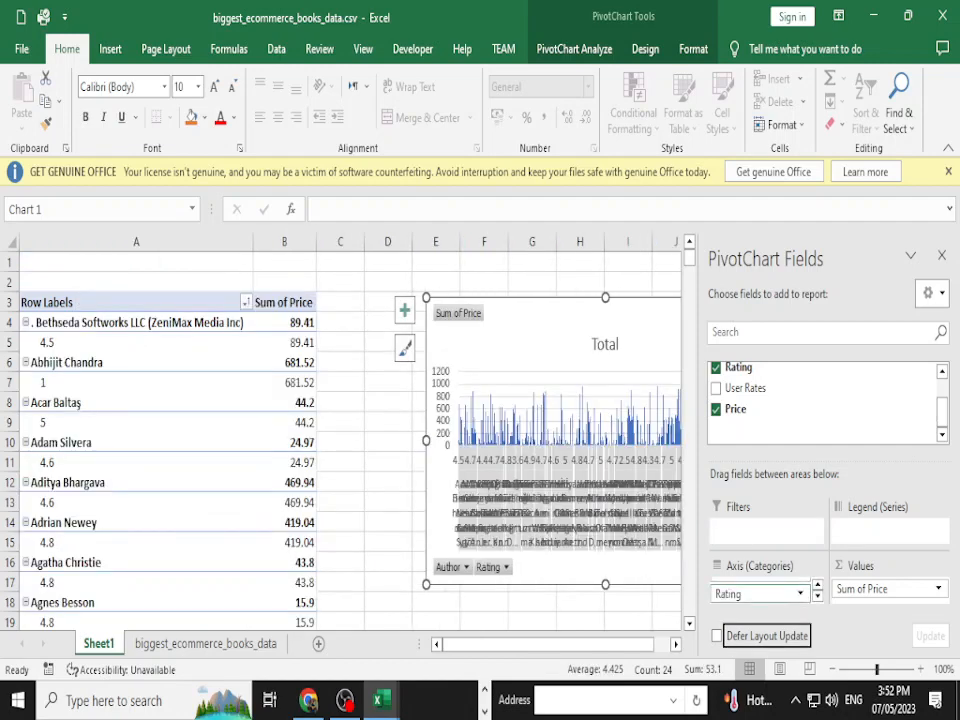
left_click(760, 593)
left_click(738, 544)
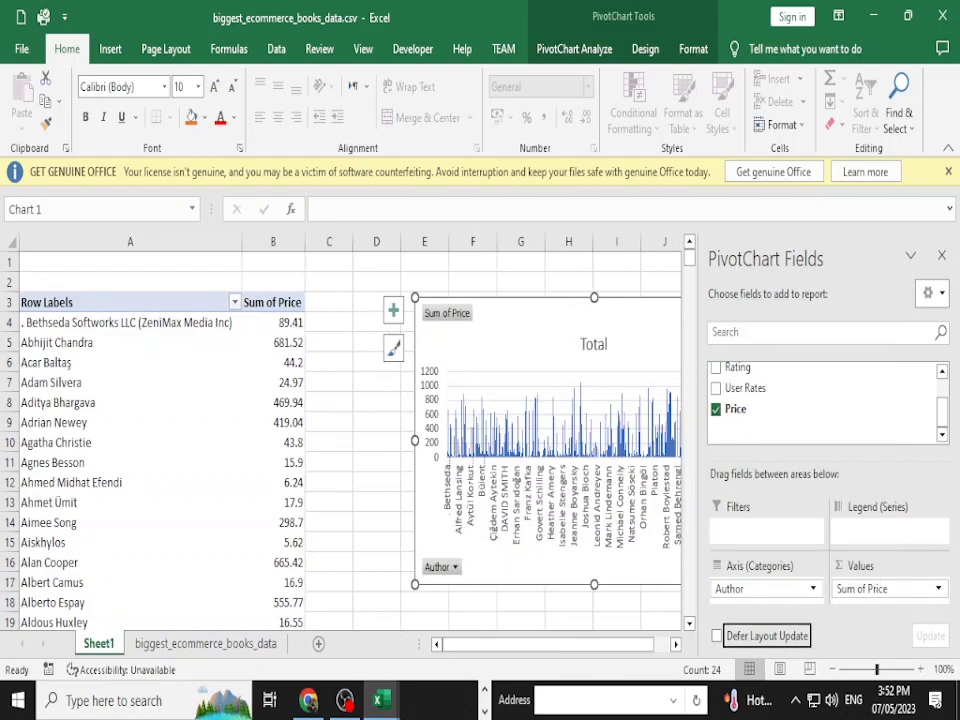
Enlarge the PivotChart to span roughly columns A to J and rows 1 to 19, and close the field list.
left_click_drag(530, 330, 335, 338)
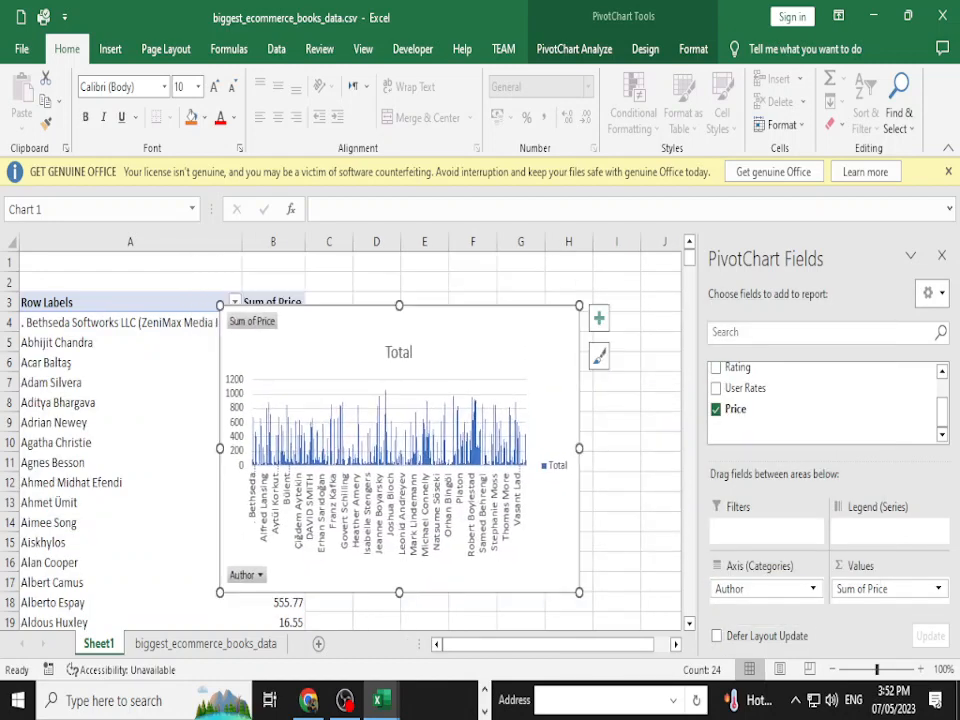
left_click_drag(220, 592, 71, 577)
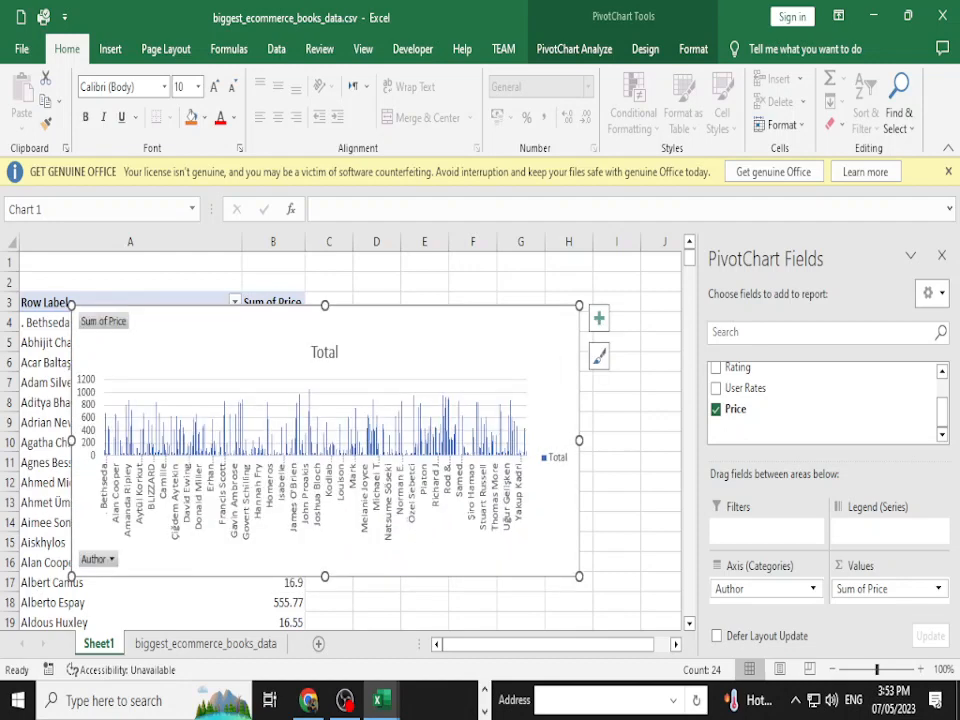
left_click_drag(579, 577, 690, 622)
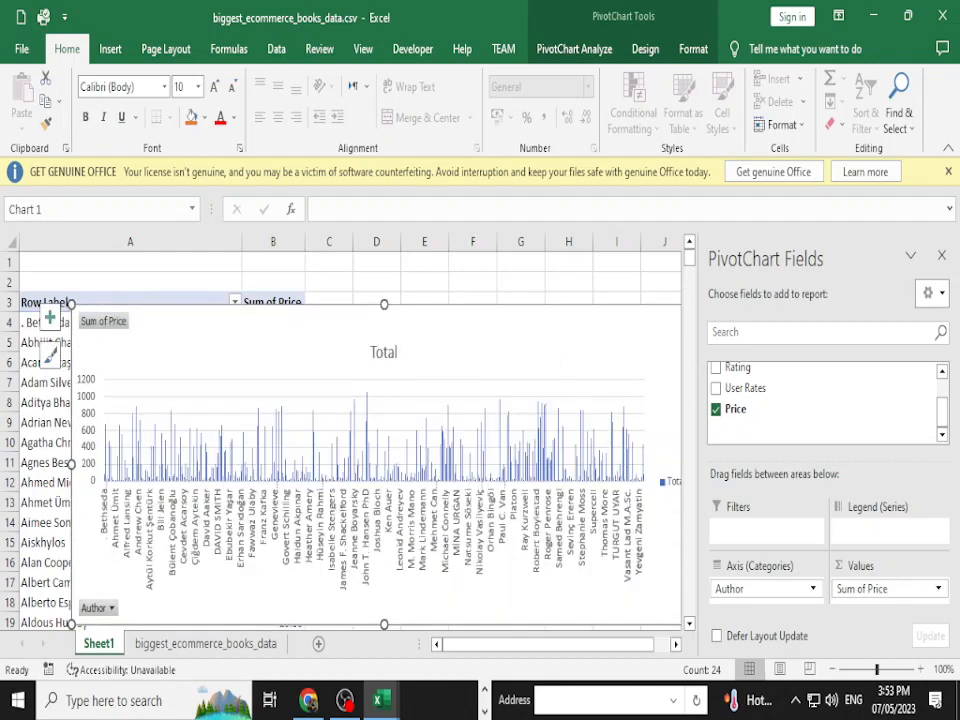
left_click_drag(384, 304, 384, 264)
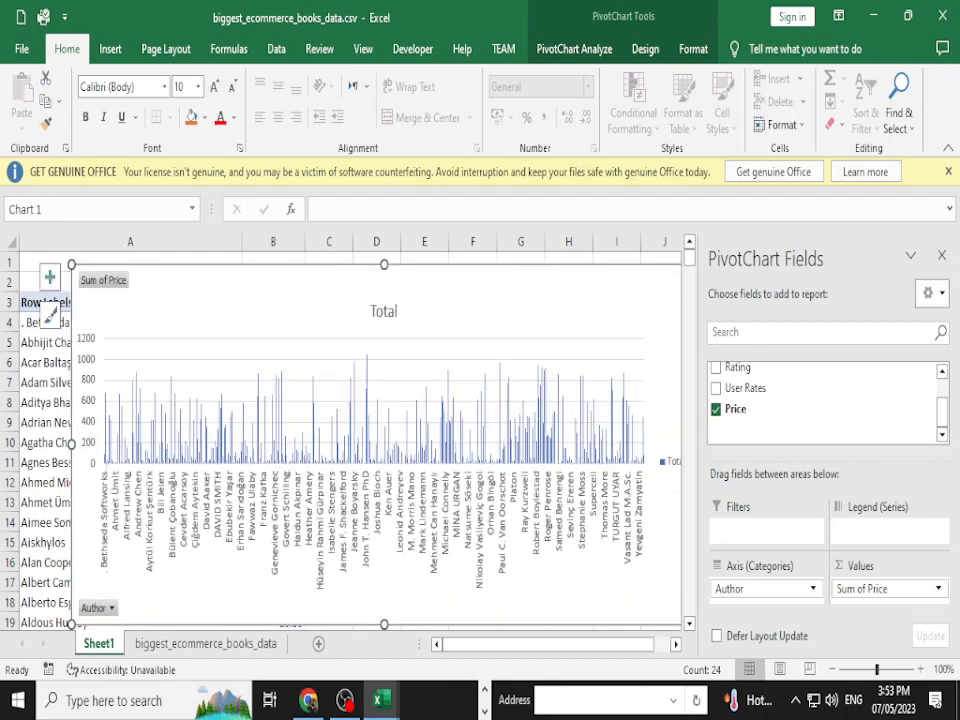
left_click(941, 255)
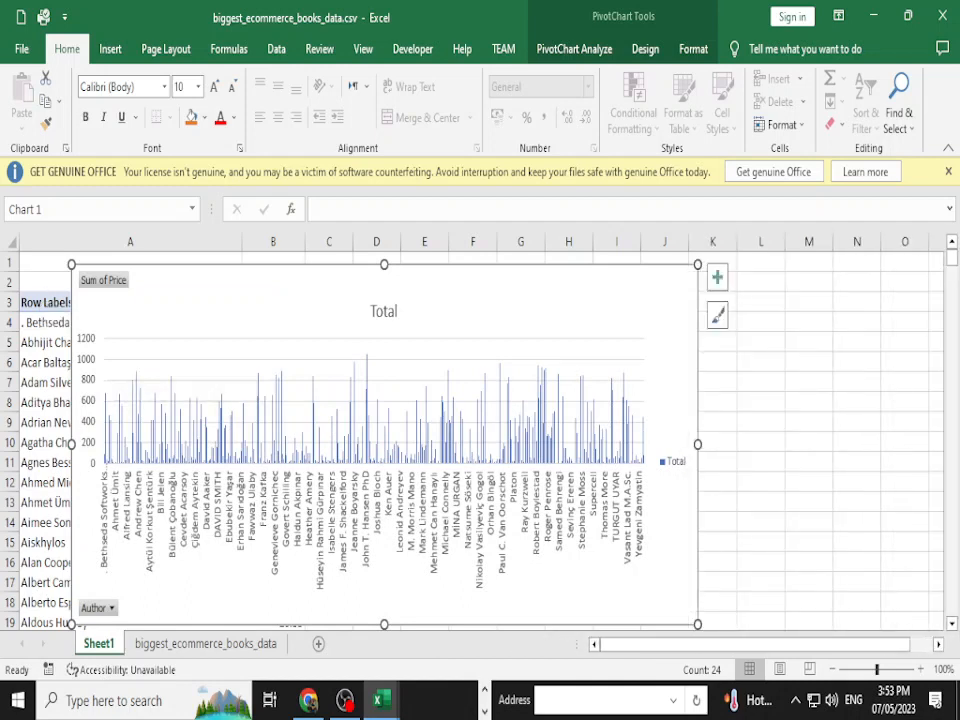
Move the enlarged PivotChart beside the PivotTable, starting at column C, so it no longer covers the author and price columns.
left_click(171, 420)
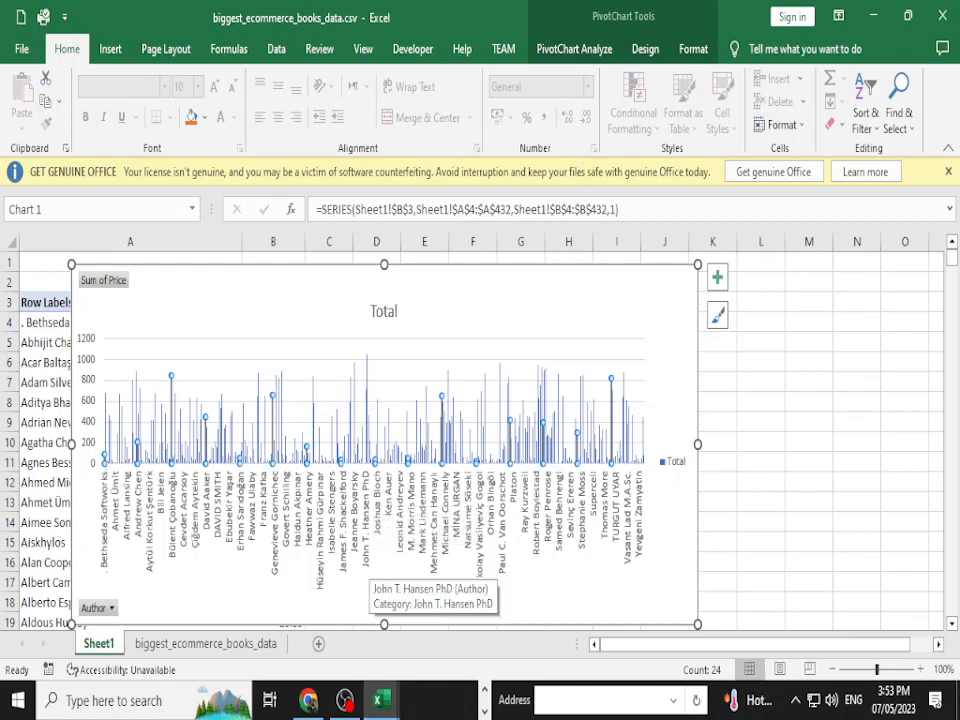
left_click(366, 568)
left_click(712, 363)
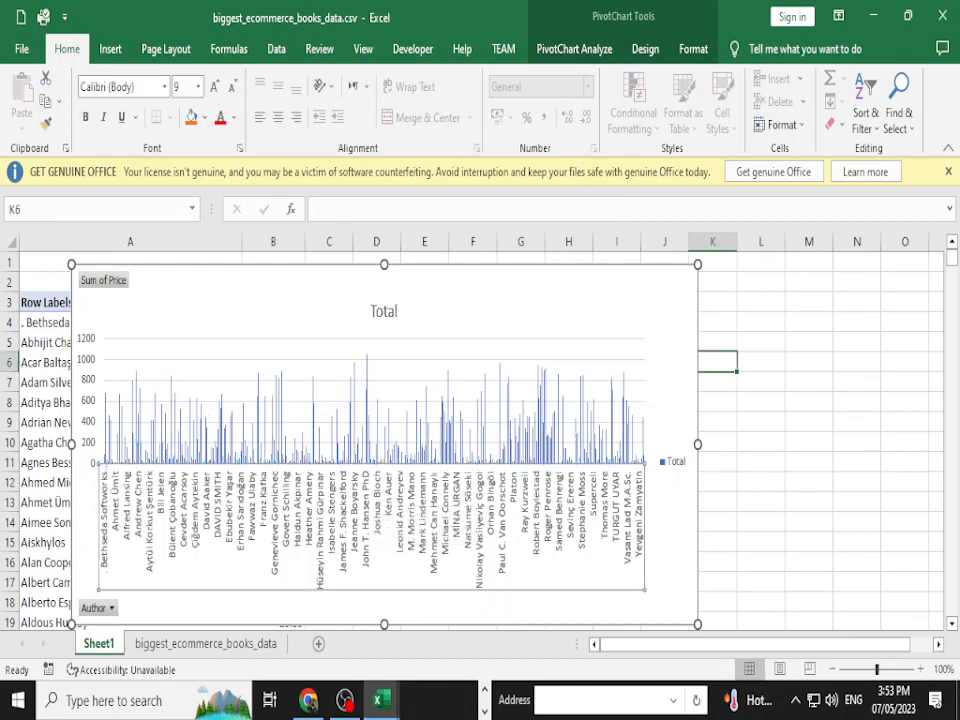
left_click_drag(450, 300, 707, 300)
scroll(480, 430, "down", 1)
scroll(640, 430, "down", 2)
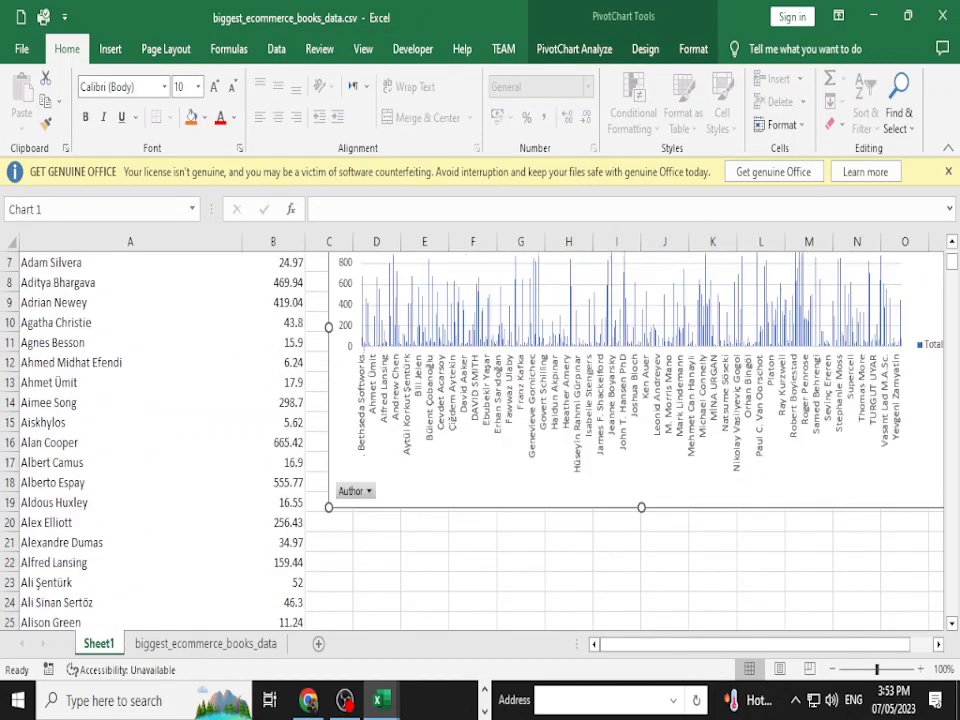
Move the PivotChart back over the PivotTable so it starts in column A near row 1 of Sheet1.
scroll(640, 430, "up", 2)
left_click_drag(497, 483, 274, 483)
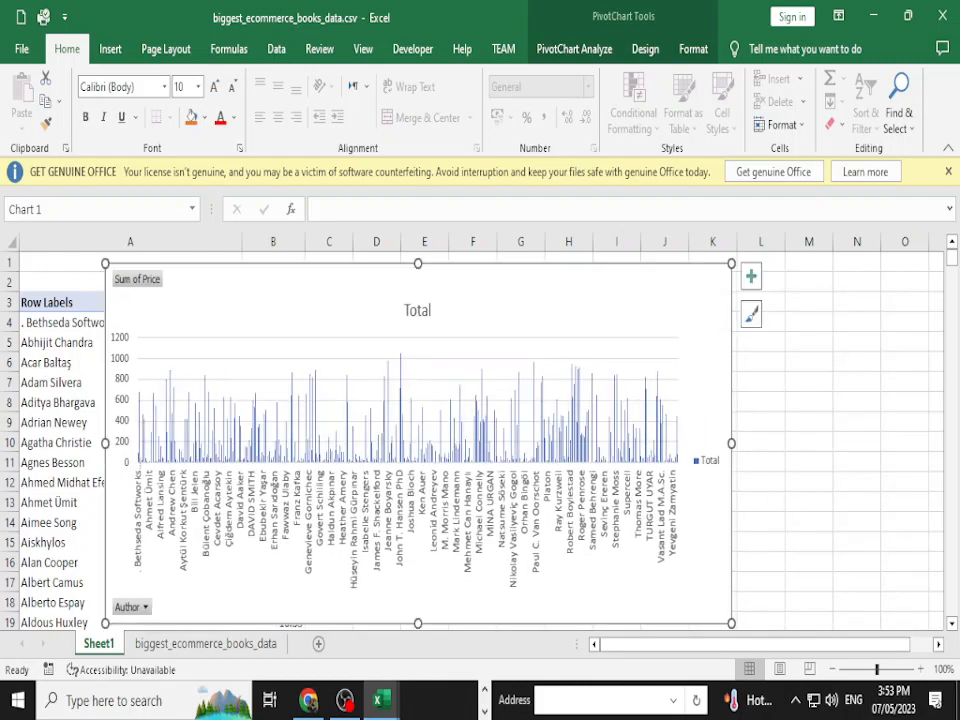
key("ctrl+Page_Down")
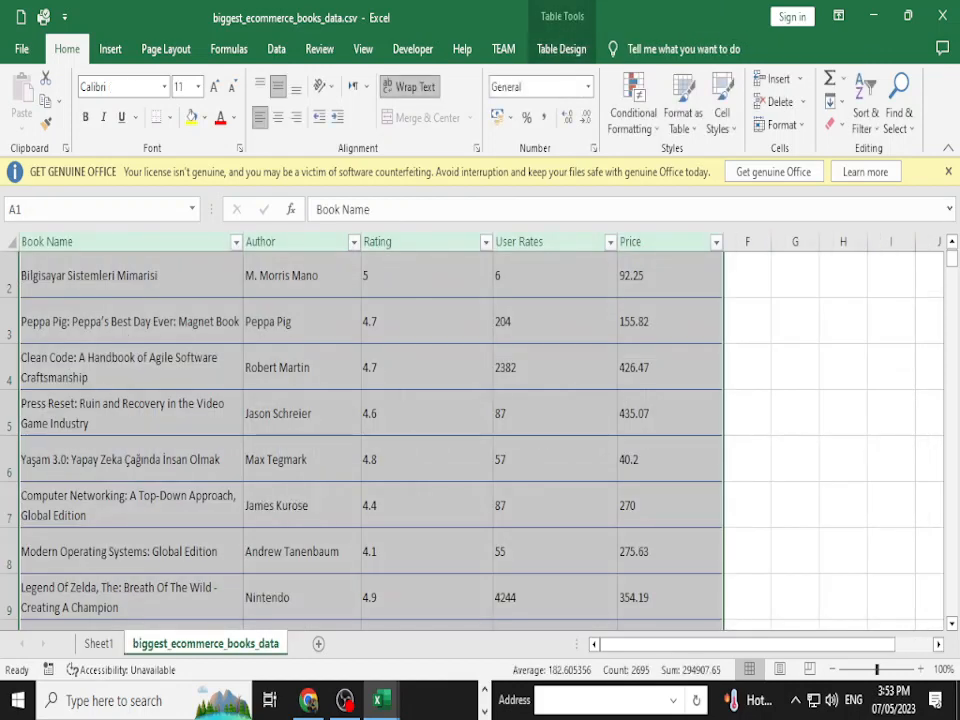
key("ctrl+Page_Up")
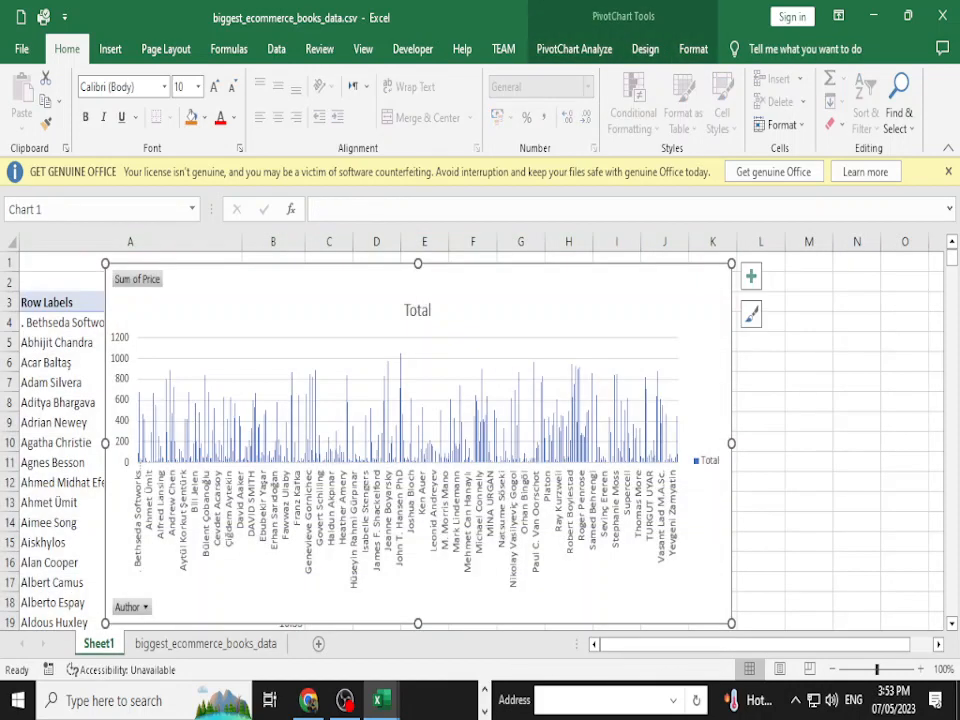
left_click_drag(280, 298, 342, 301)
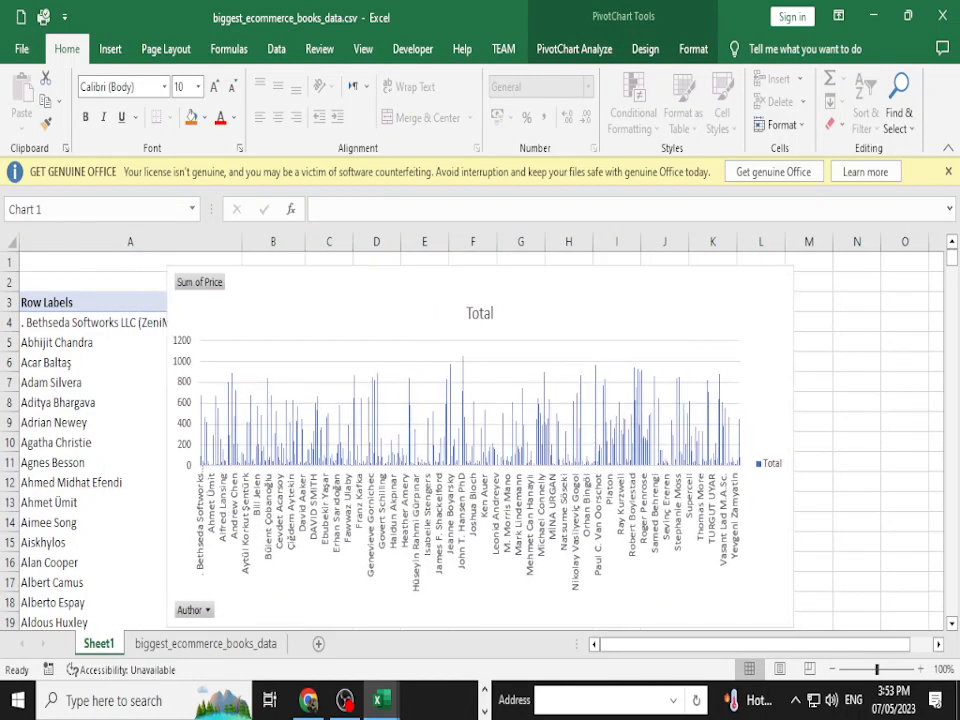
left_click(93, 356)
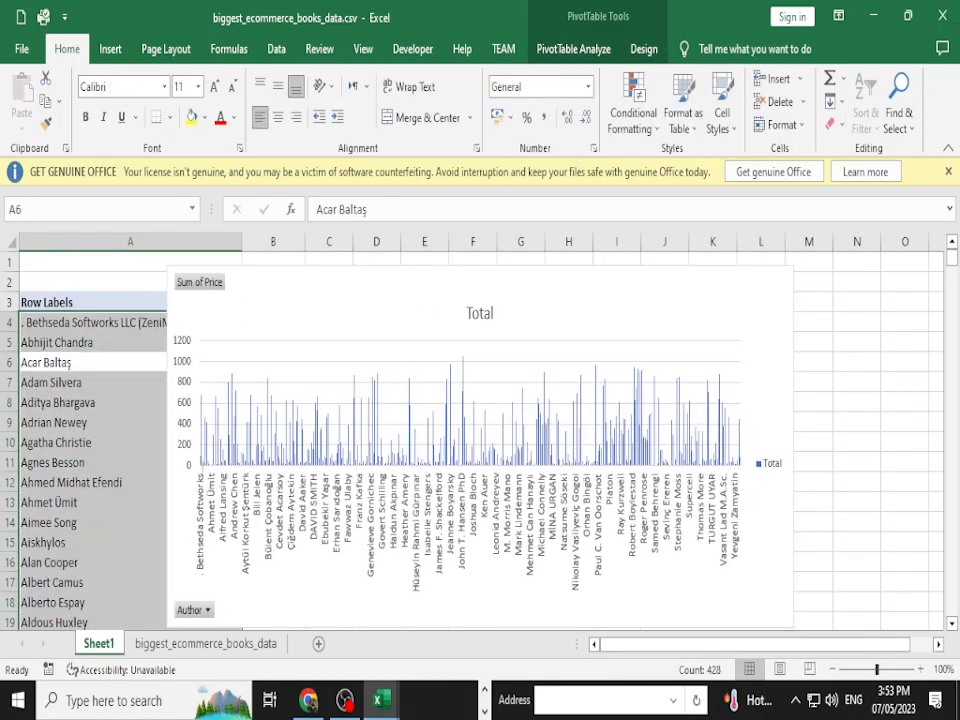
left_click(62, 382)
right_click(62, 382)
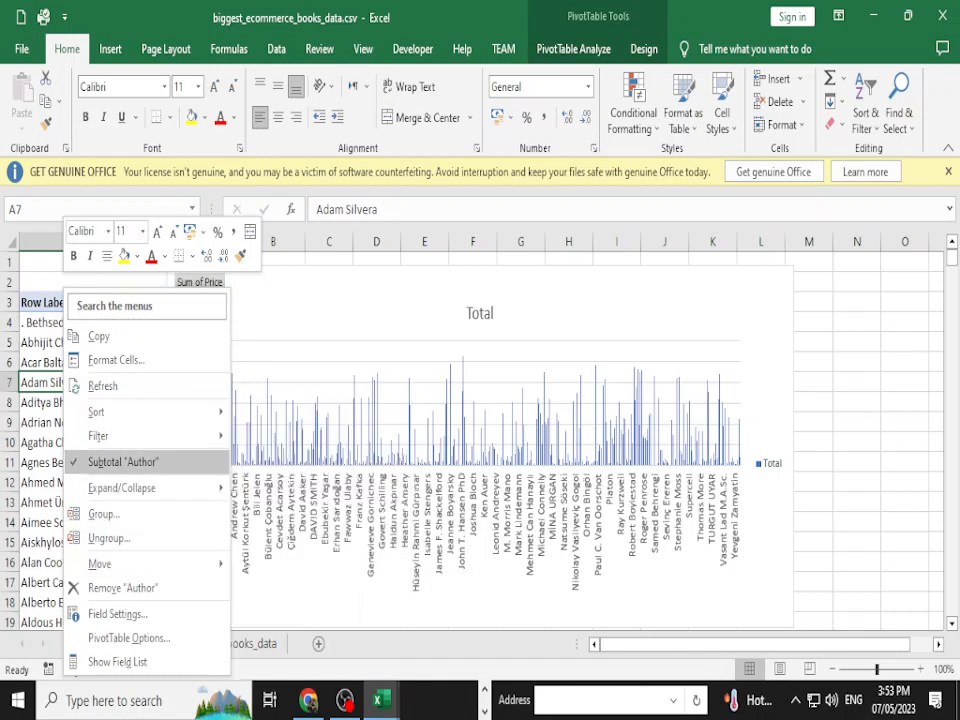
left_click(115, 613)
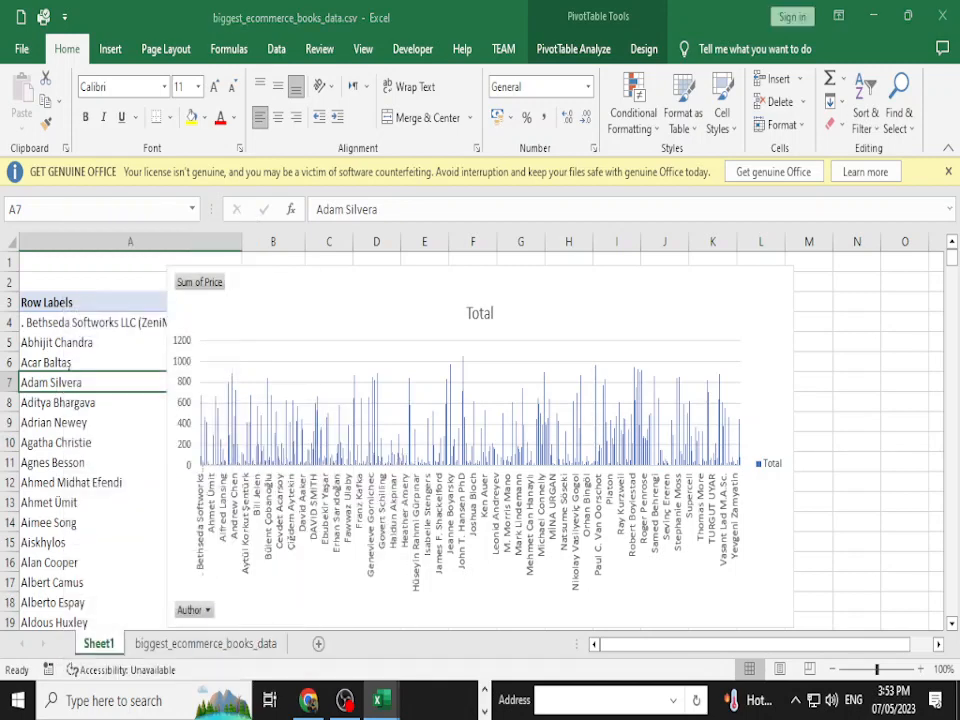
left_click(301, 276)
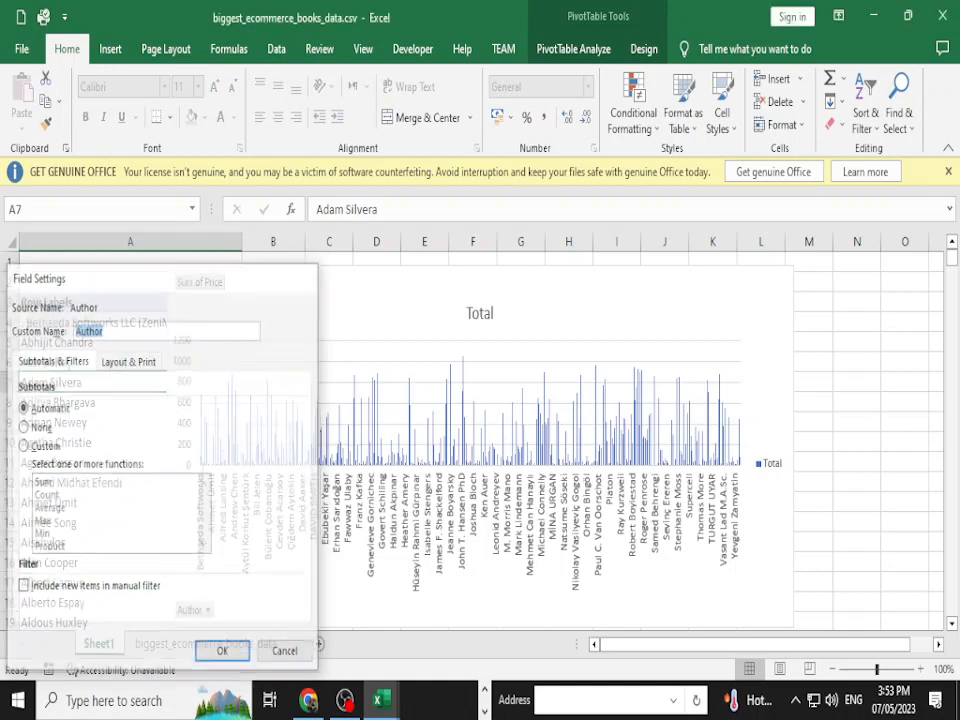
Shift the PivotChart toward the end of column A and shrink it to reach about column H and rows 3 to 18.
left_click_drag(380, 300, 419, 286)
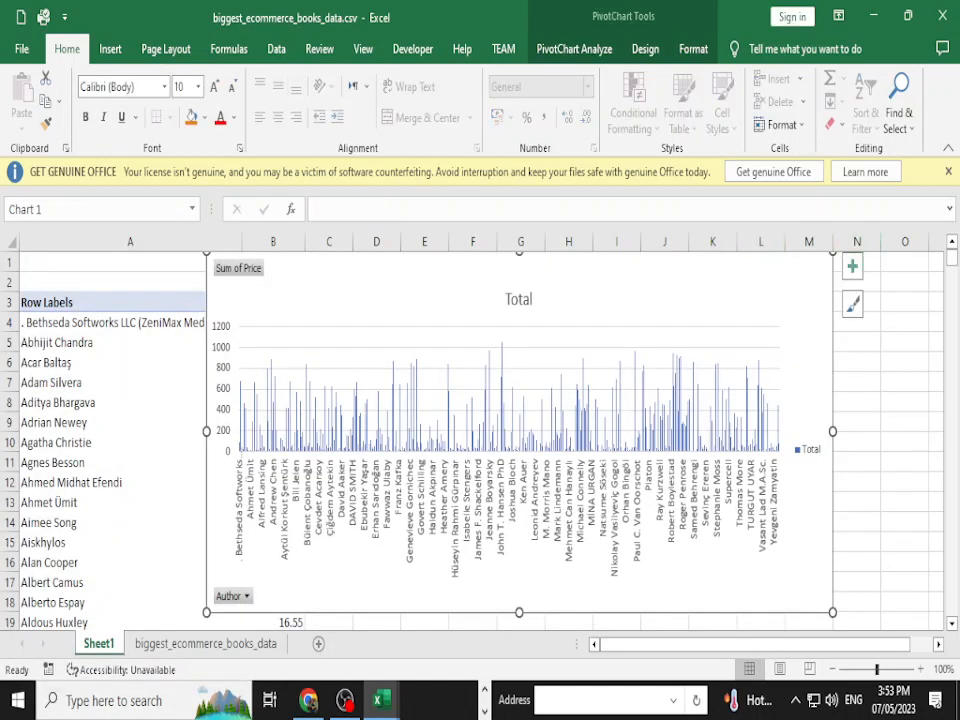
left_click_drag(832, 252, 591, 292)
left_click_drag(398, 339, 517, 290)
key("ctrl+z")
key("ctrl+z")
left_click(45, 313)
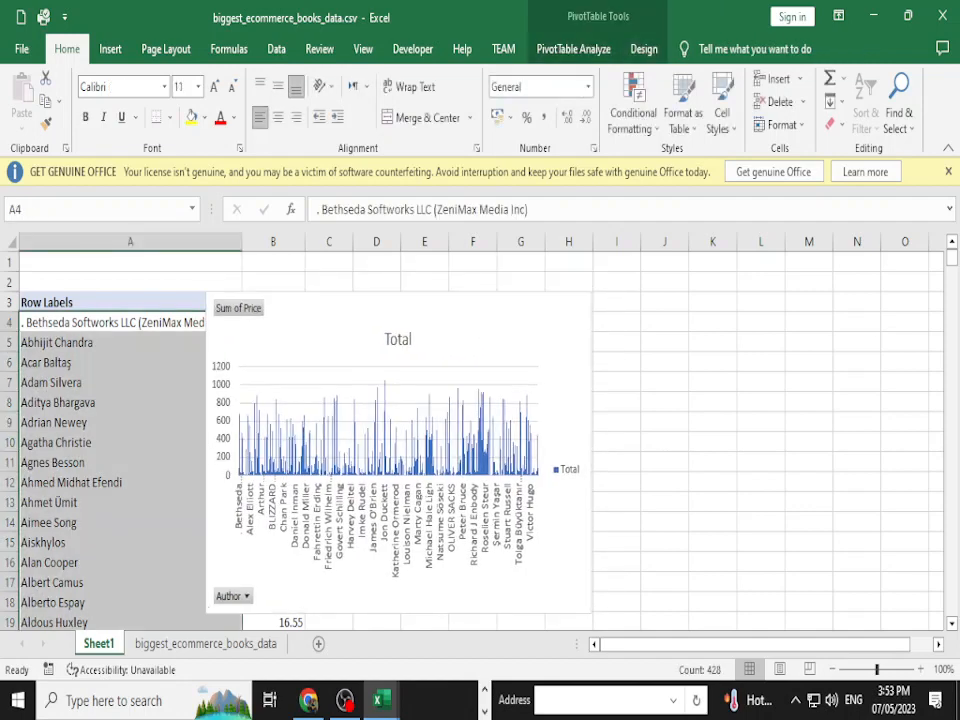
Show the PivotTable field list and move the Author field from Rows to Columns.
left_click(40, 402)
right_click(43, 404)
left_click(97, 395)
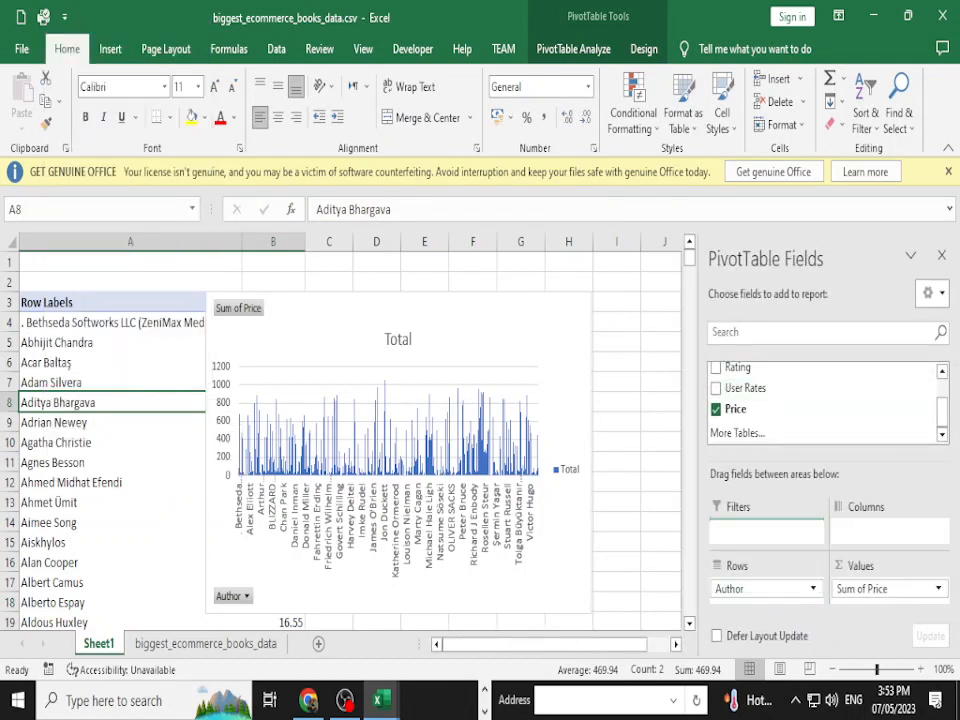
left_click_drag(762, 588, 888, 530)
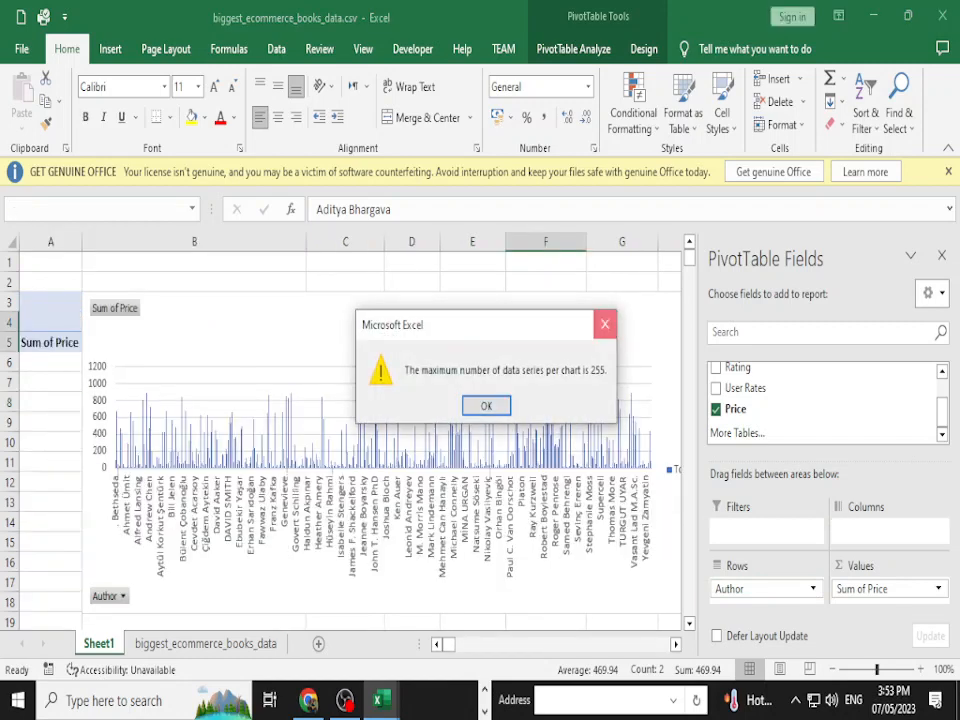
key("Return")
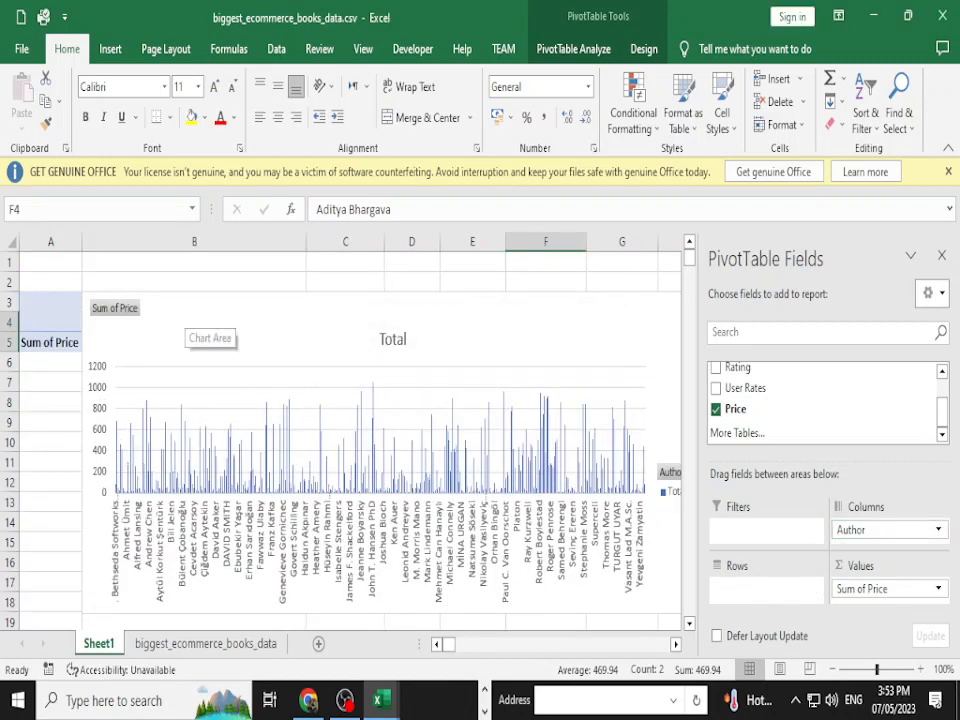
Move the PivotChart down to start at about row 9 and return the Author field to the axis categories.
left_click_drag(182, 318, 182, 451)
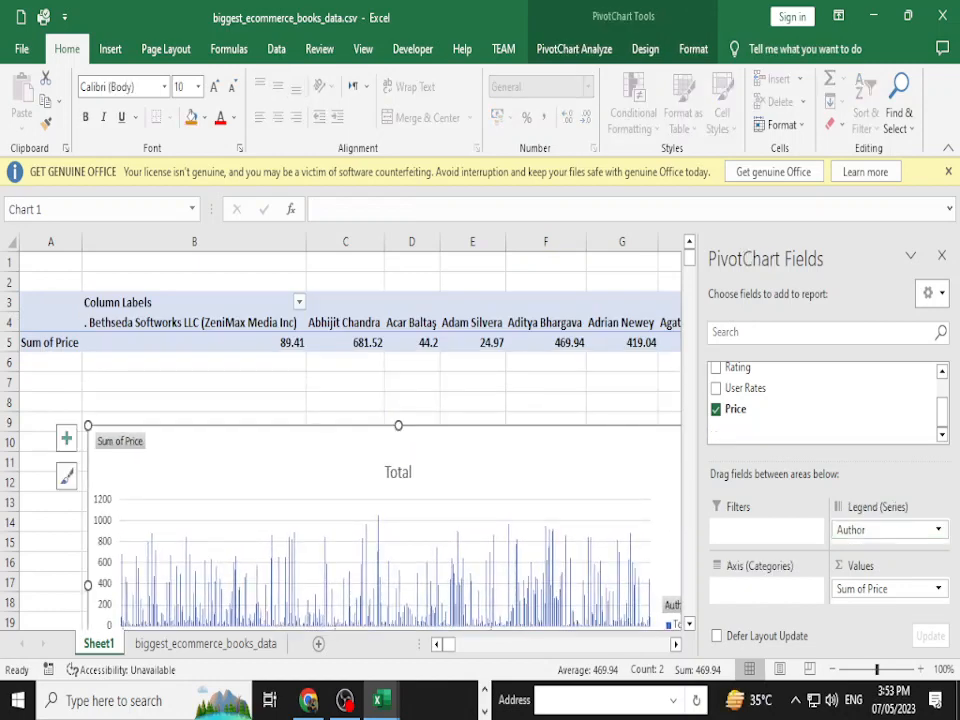
left_click_drag(885, 529, 766, 588)
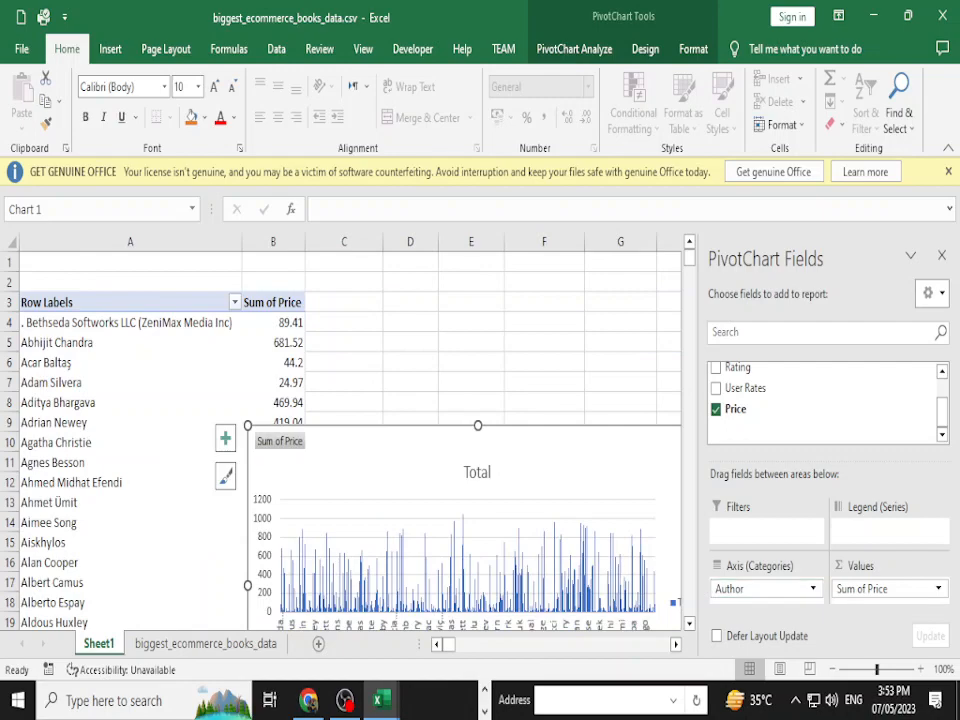
scroll(350, 440, "down", 20)
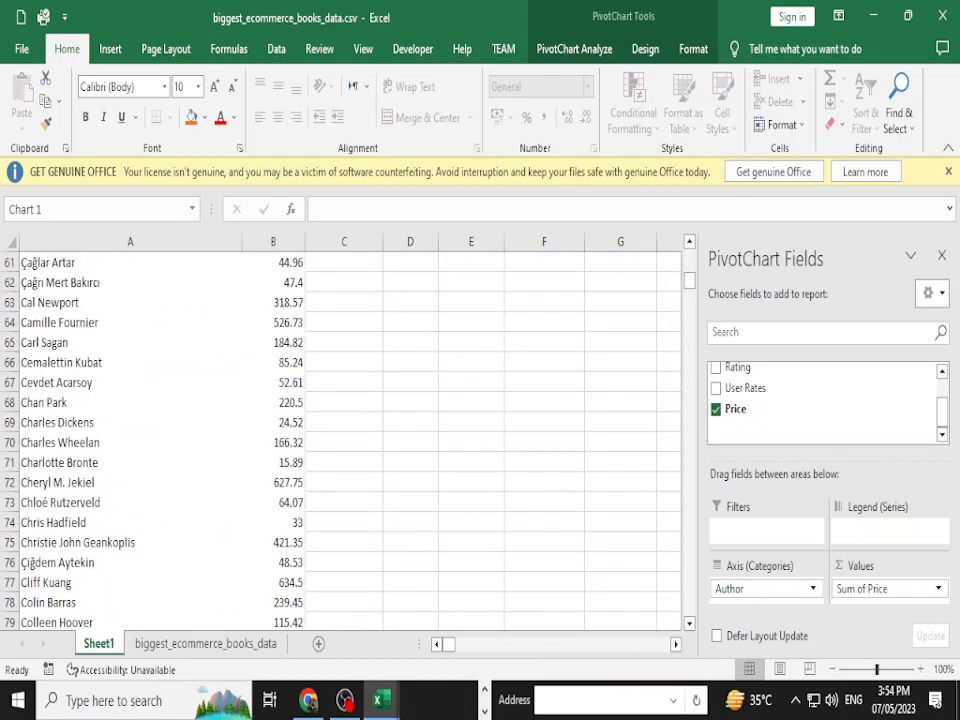
scroll(350, 440, "up", 10)
scroll(350, 440, "up", 7)
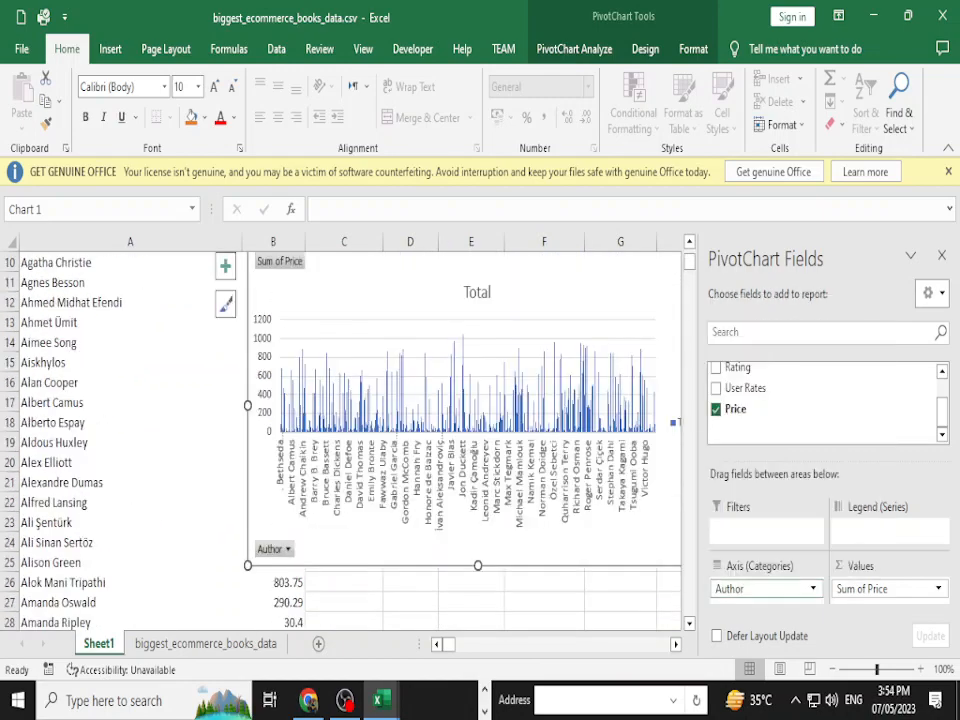
Replace the Author field with the Book Name field in the axis categories.
left_click(764, 588)
left_click(900, 388)
scroll(350, 440, "up", 3)
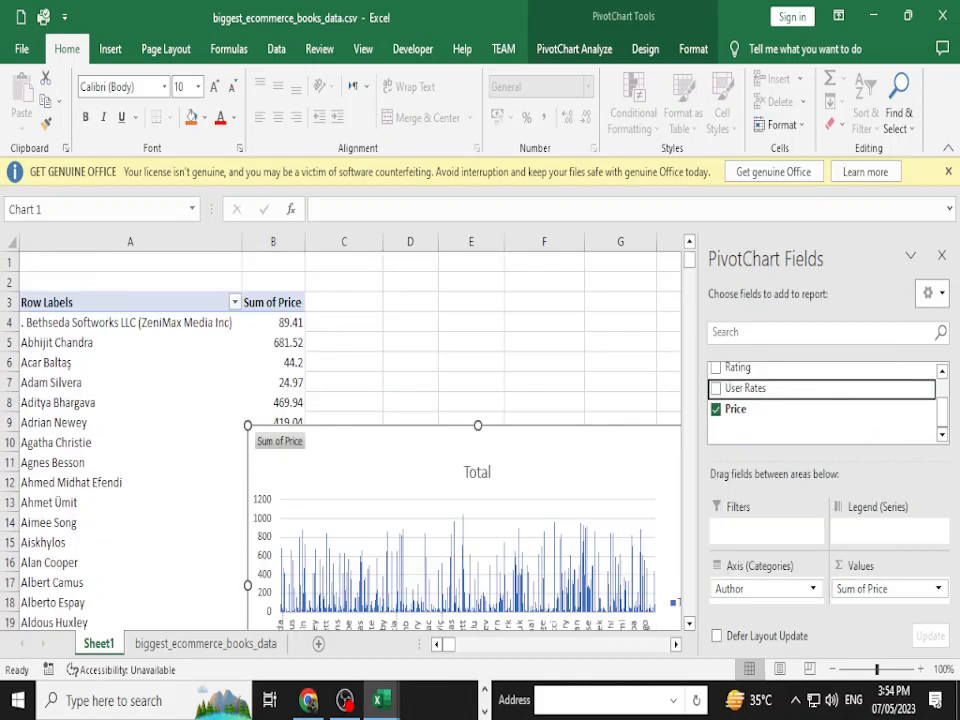
scroll(820, 400, "up", 2)
left_click(716, 394)
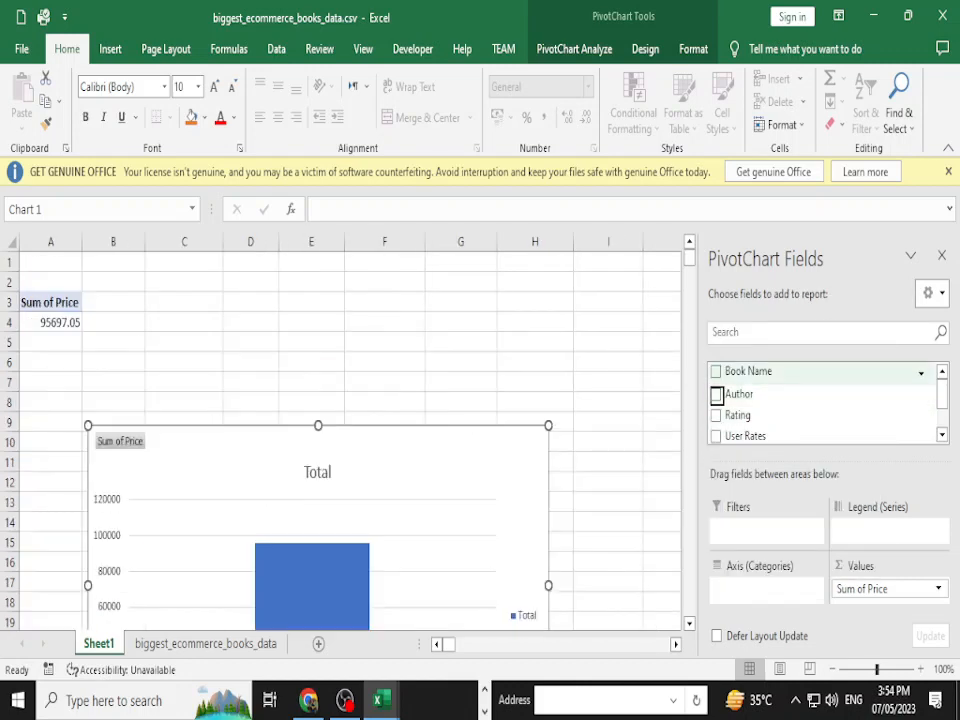
left_click(716, 371)
Look through the PivotTable's book-name rows, toggling the Book Name field off and on again, and hide the field list.
scroll(350, 440, "down", 8)
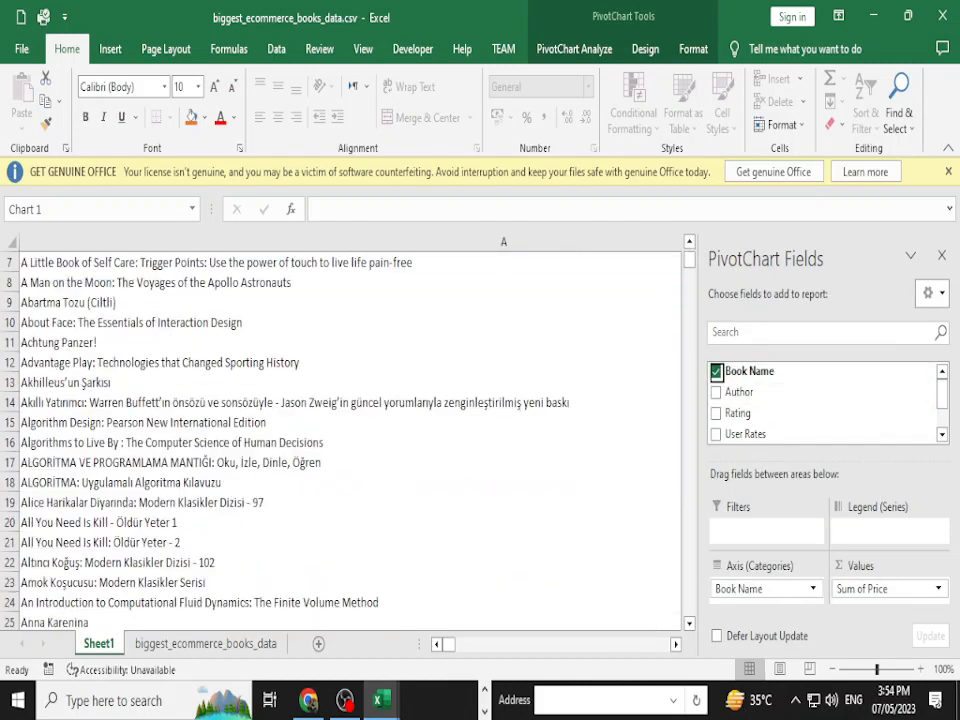
scroll(350, 440, "up", 8)
scroll(350, 440, "down", 7)
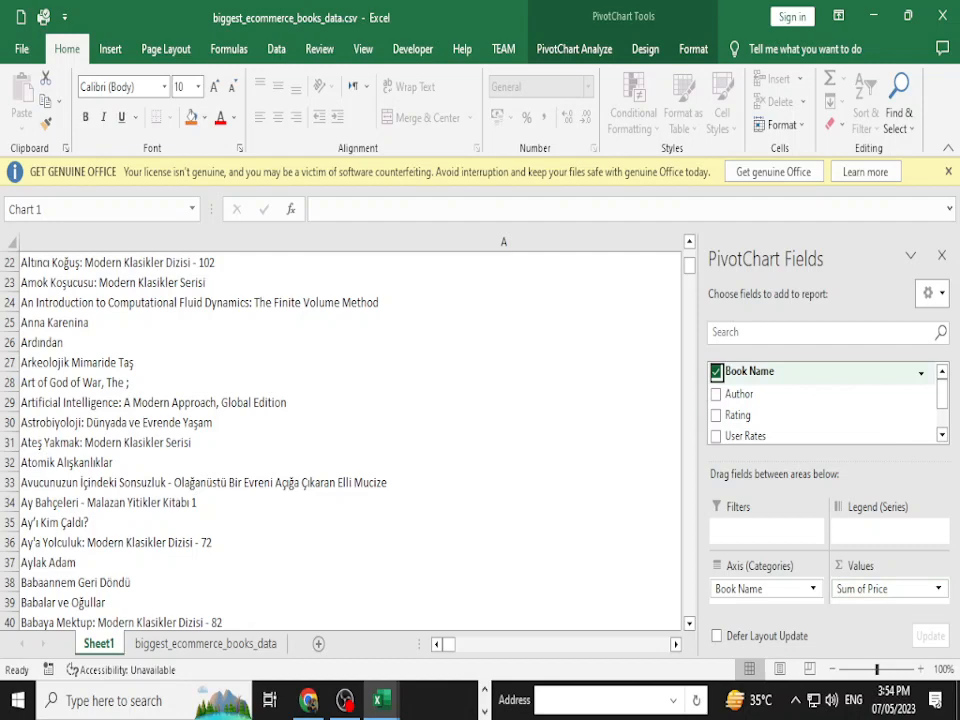
left_click(716, 371)
left_click(716, 371)
scroll(350, 440, "up", 7)
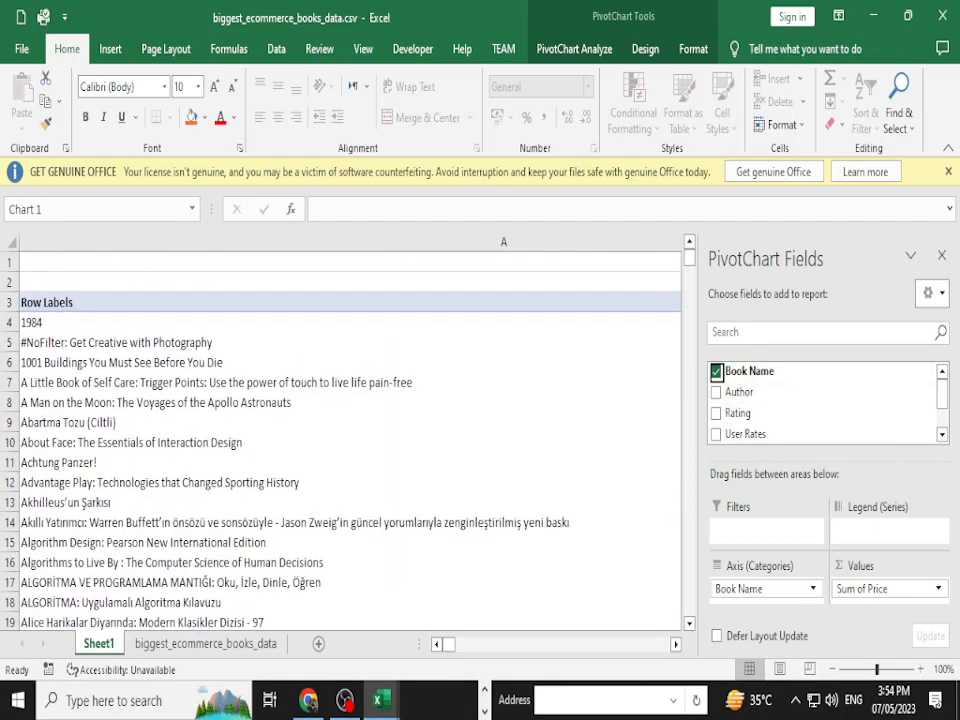
scroll(480, 440, "down", 3)
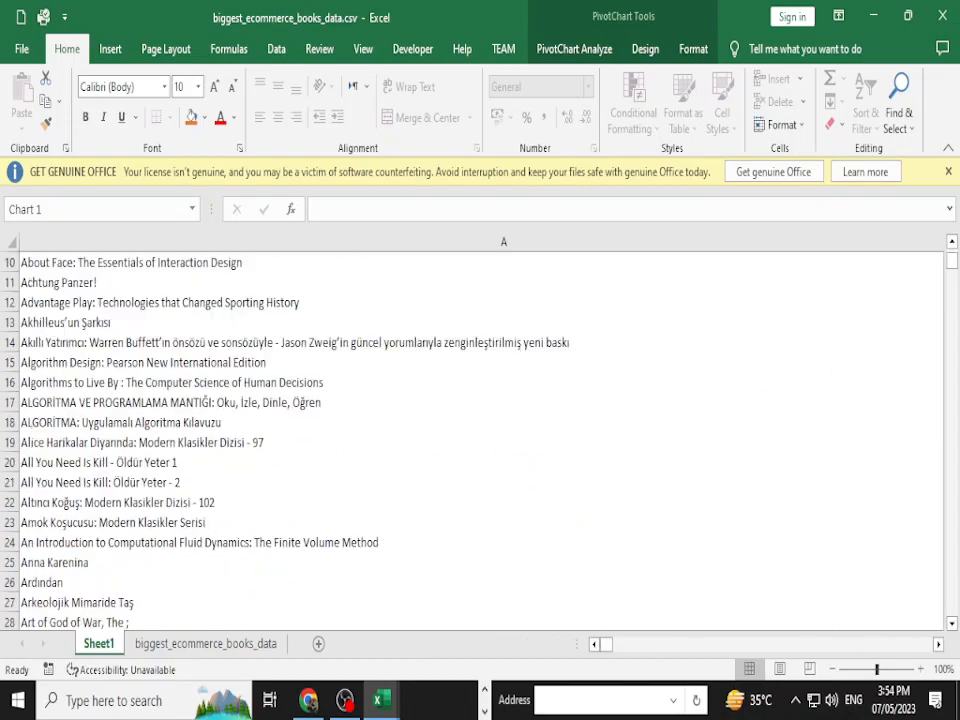
Move the PivotChart into the empty sheet area at about columns O to U, rows 15 to 30.
left_click(205, 643)
left_click(98, 643)
scroll(480, 440, "down", 4)
scroll(480, 430, "up", 1)
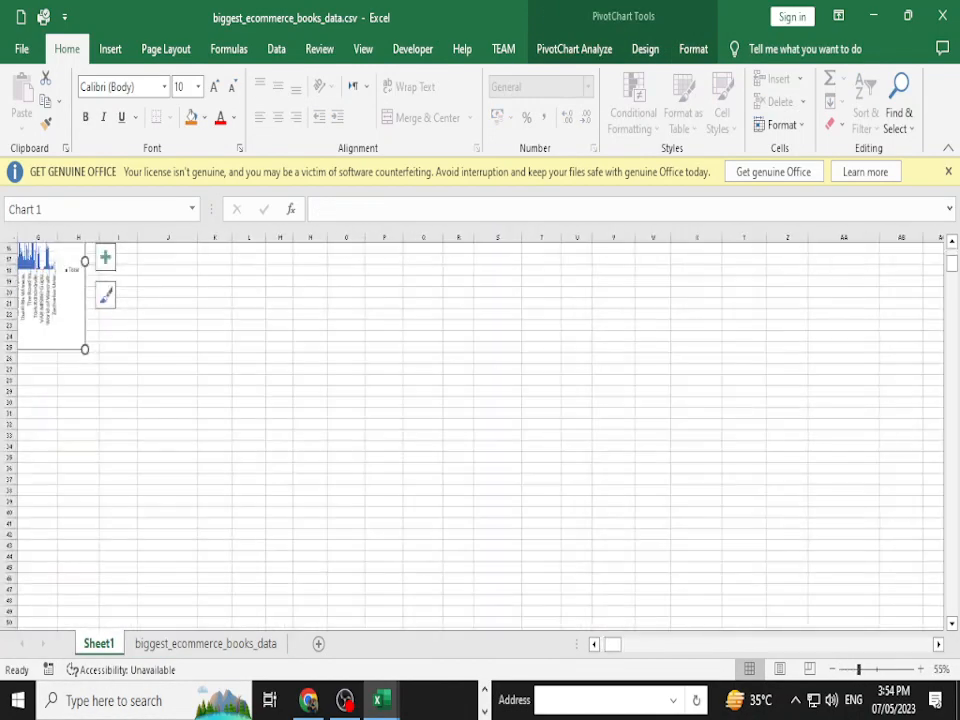
scroll(480, 430, "up", 3)
left_click(105, 285)
left_click(105, 322)
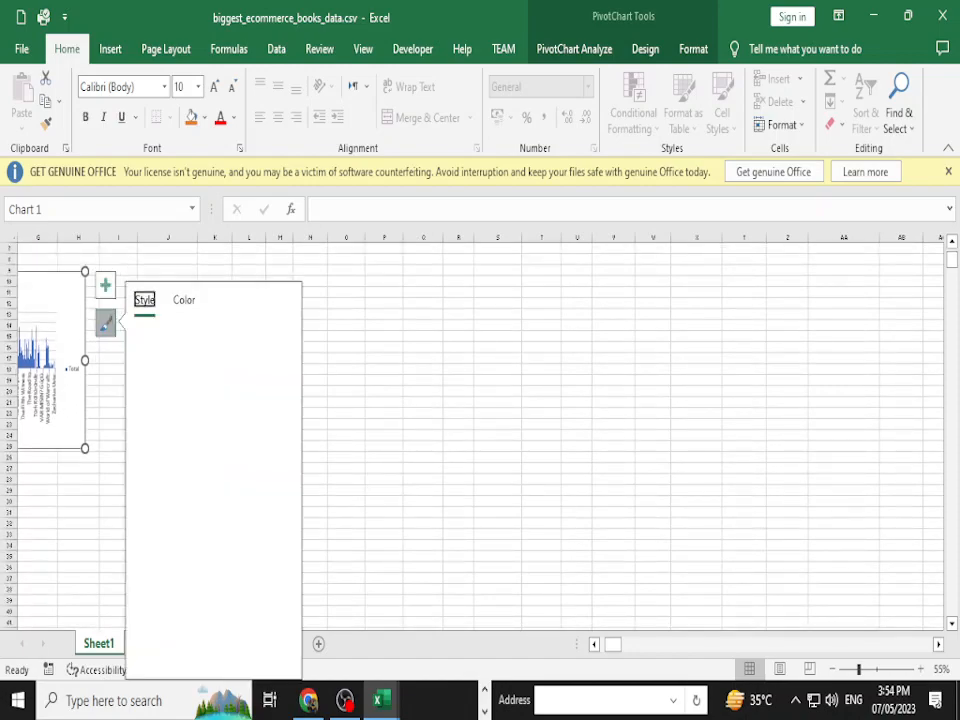
left_click(105, 322)
scroll(480, 430, "up", 3)
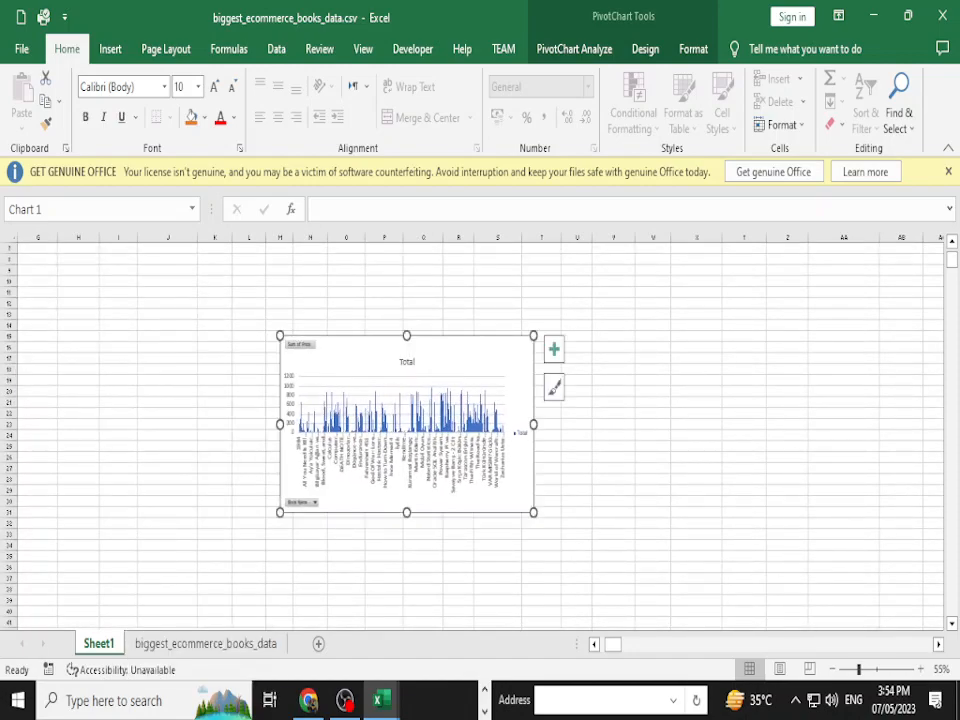
left_click_drag(450, 290, 557, 287)
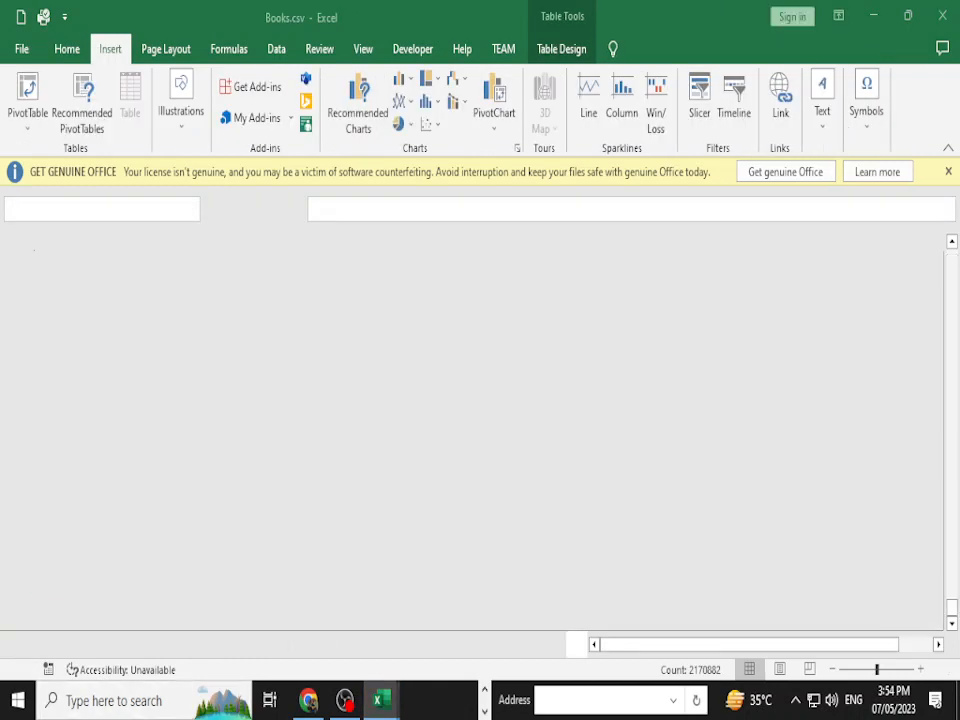
Switch to the Books.csv workbook, cancel its pending memory-heavy action, and return to the biggest_ecommerce_books_data.csv workbook.
mouse_move(381, 700)
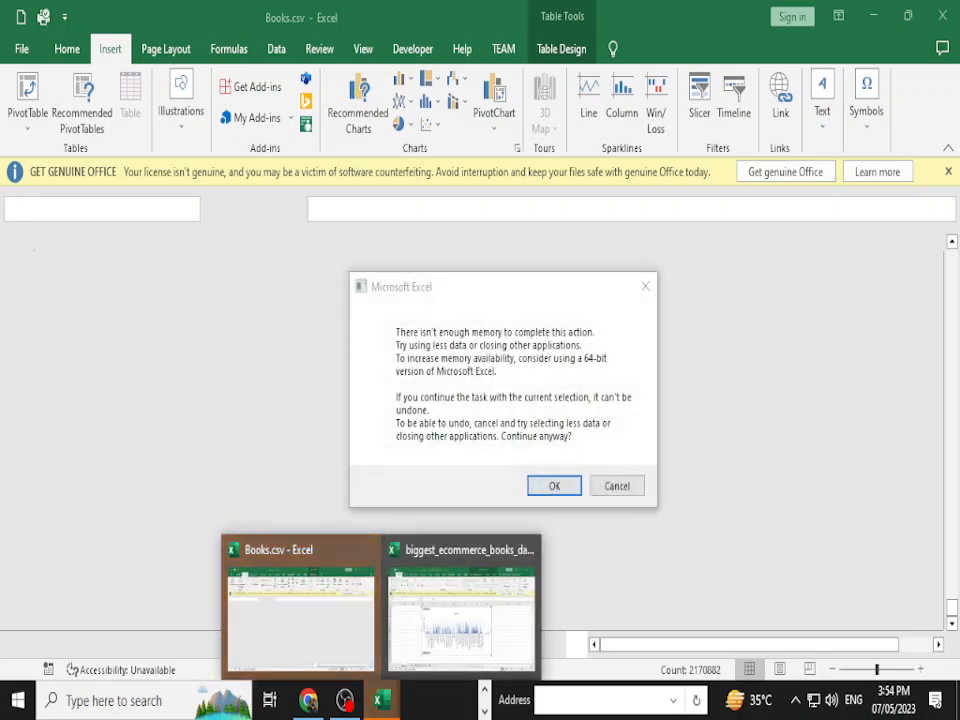
left_click(300, 610)
left_click(616, 485)
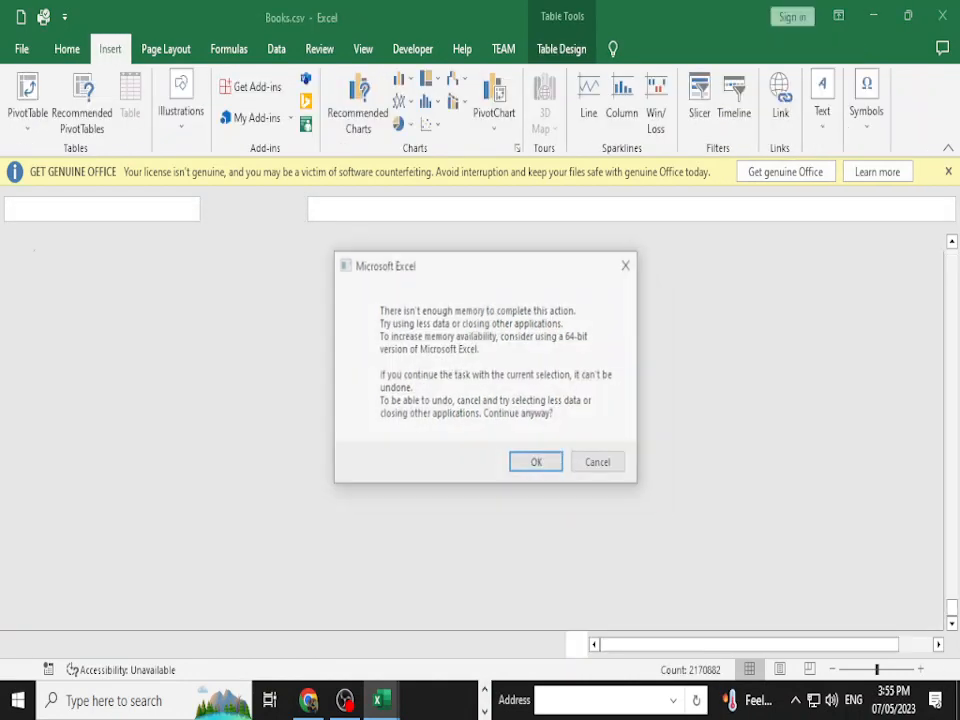
left_click(600, 463)
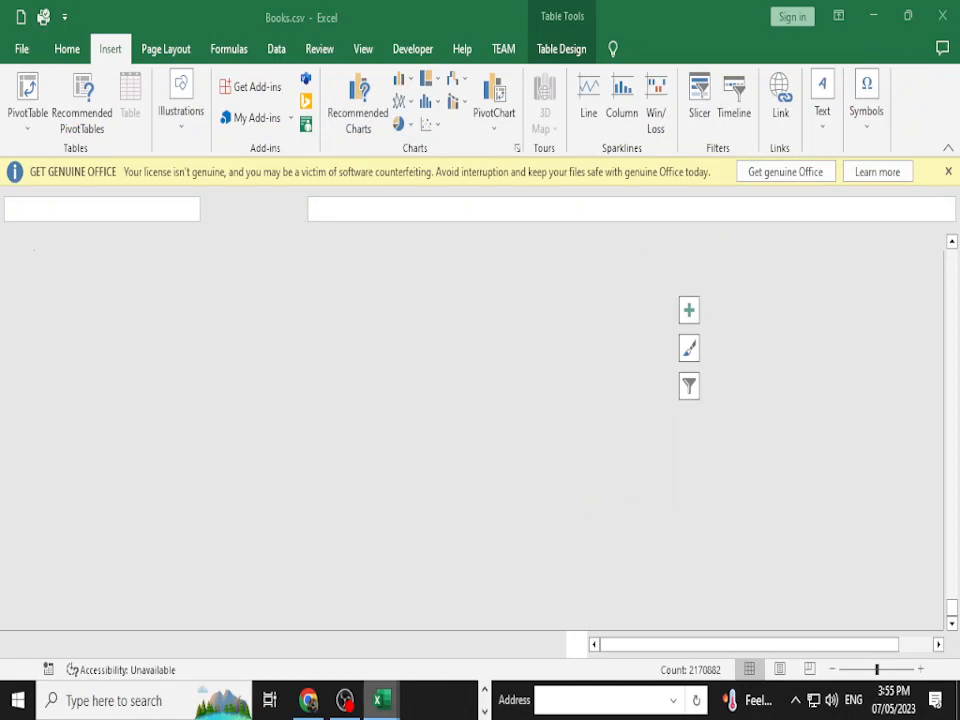
left_click(460, 610)
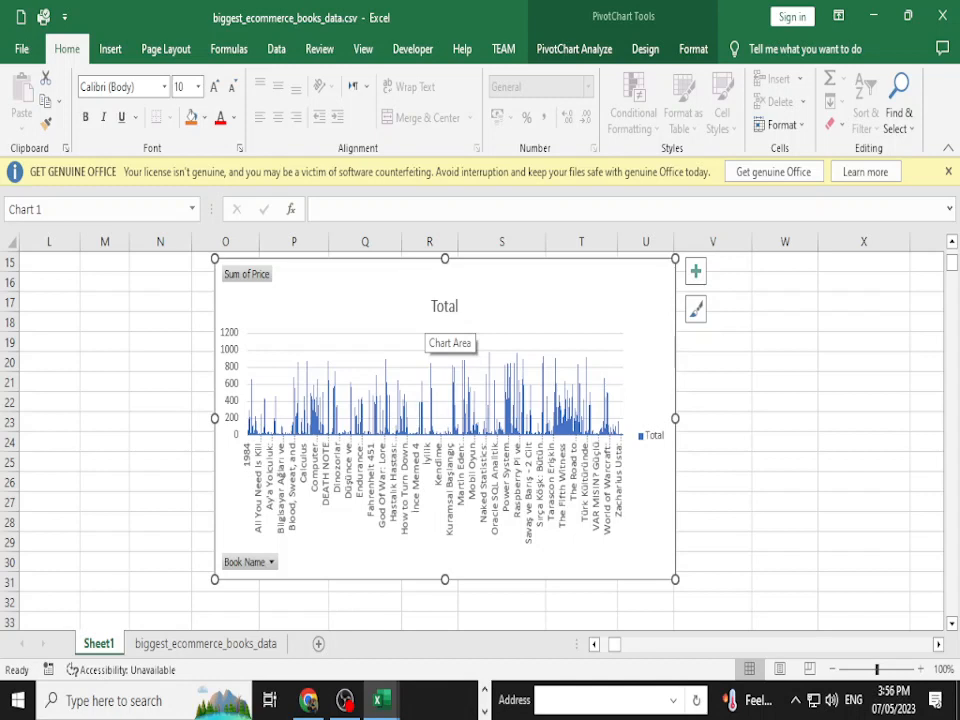
Check the source data sheet, return to the PivotTable on Sheet1, and show its field list.
left_click(205, 643)
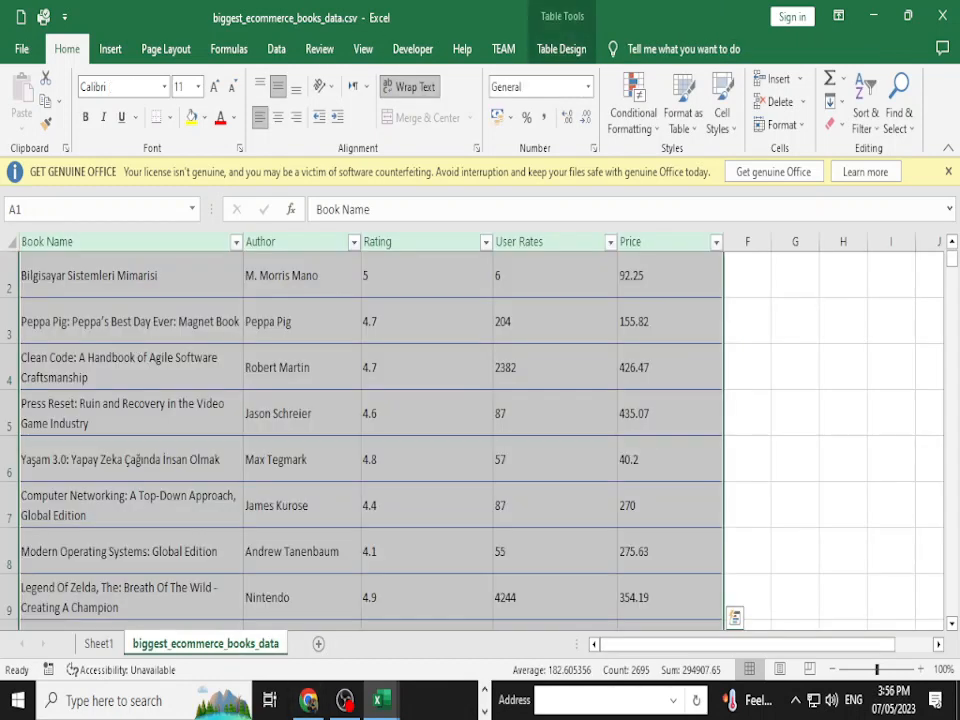
left_click(98, 643)
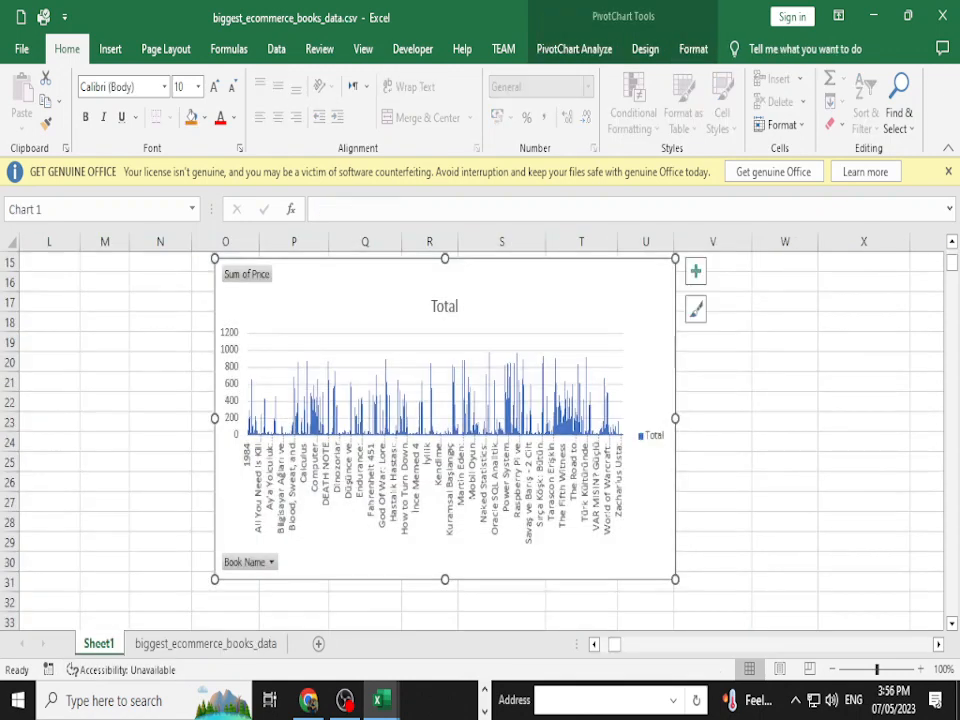
left_click_drag(621, 644, 600, 644)
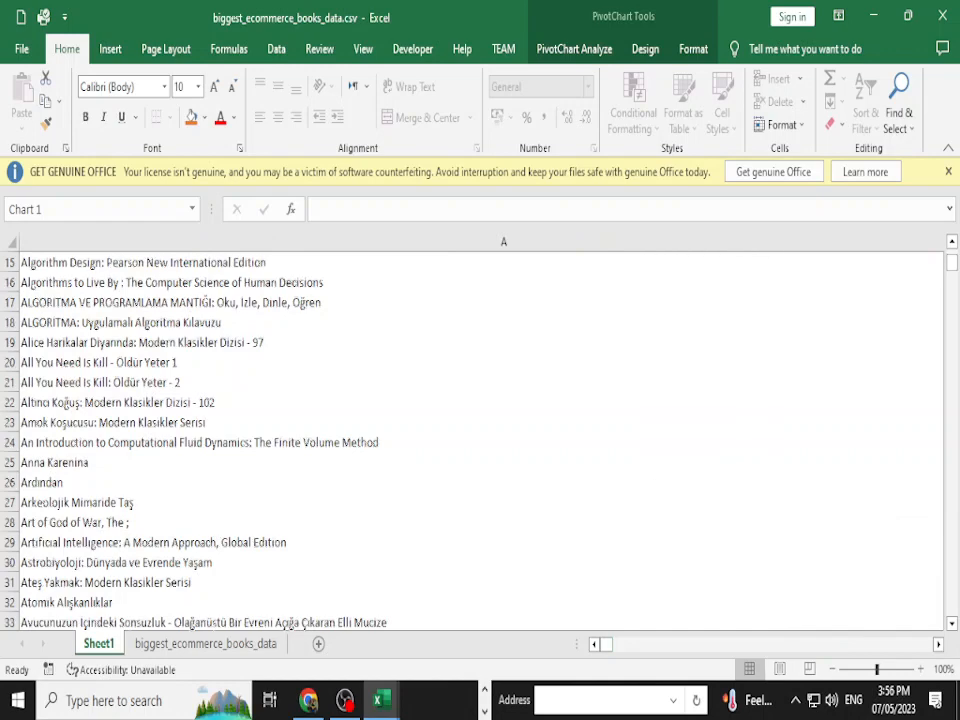
scroll(77, 462, "up", 5)
right_click(77, 462)
left_click(124, 452)
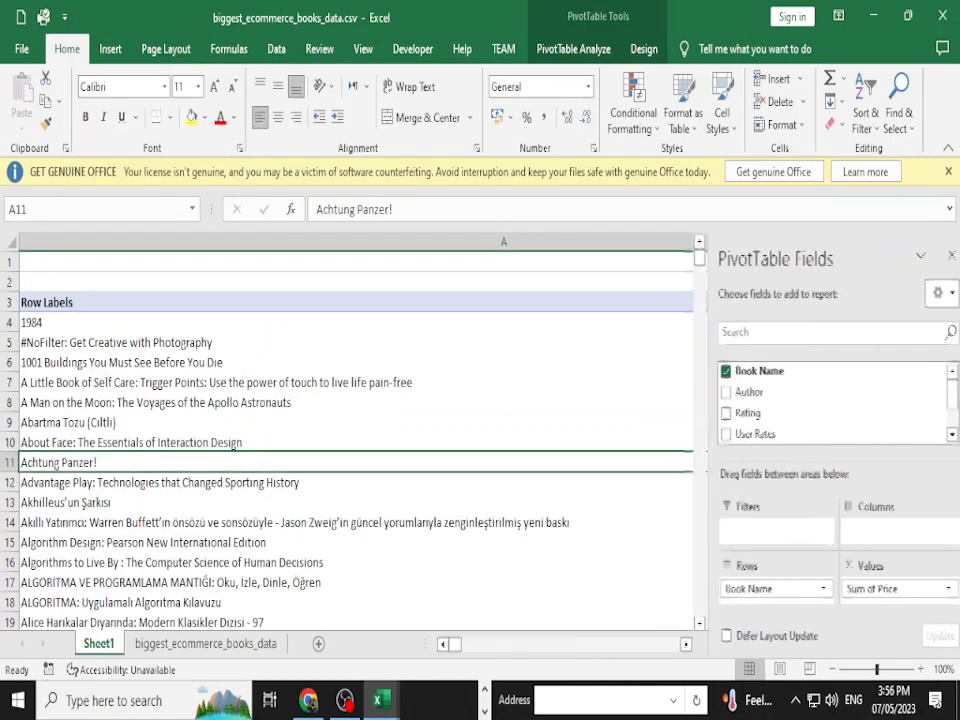
Remove the Book Name and Price fields from the PivotTable on Sheet1.
left_click(716, 371)
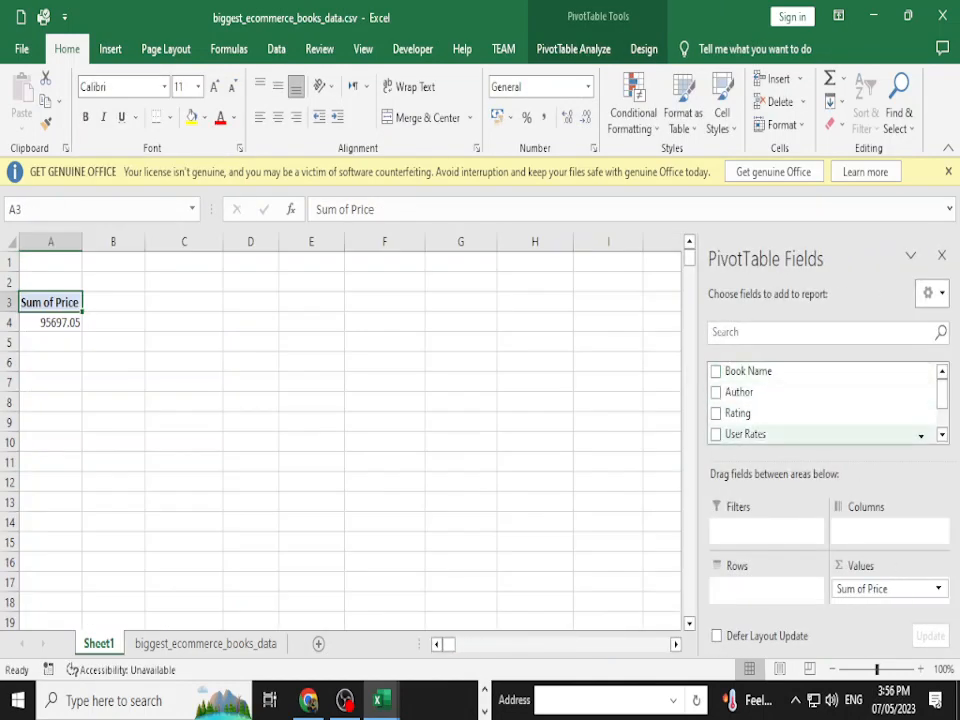
scroll(800, 433, "down", 1)
scroll(800, 433, "up", 1)
scroll(800, 433, "down", 1)
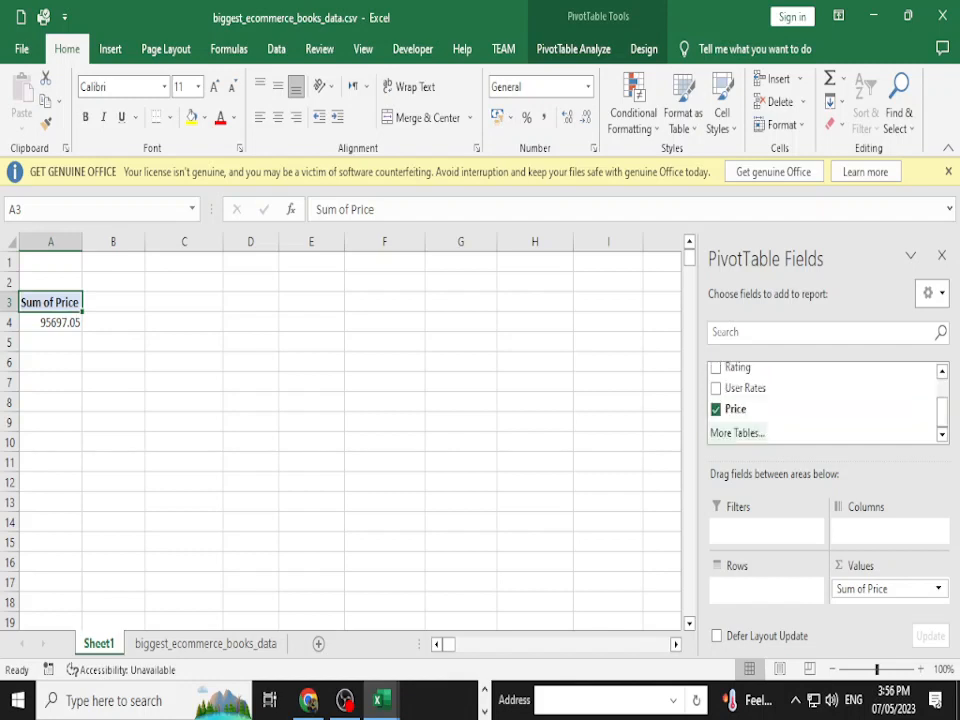
left_click(716, 409)
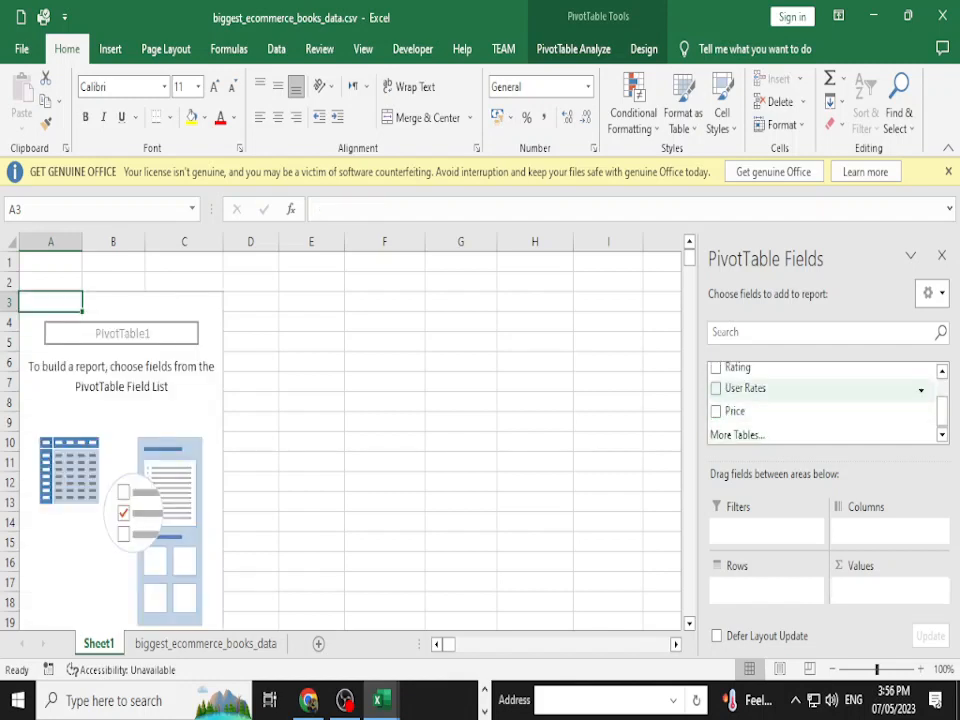
Add User Rates to the PivotTable, move it from Values to Rows, and place Author above it in Rows.
left_click(716, 388)
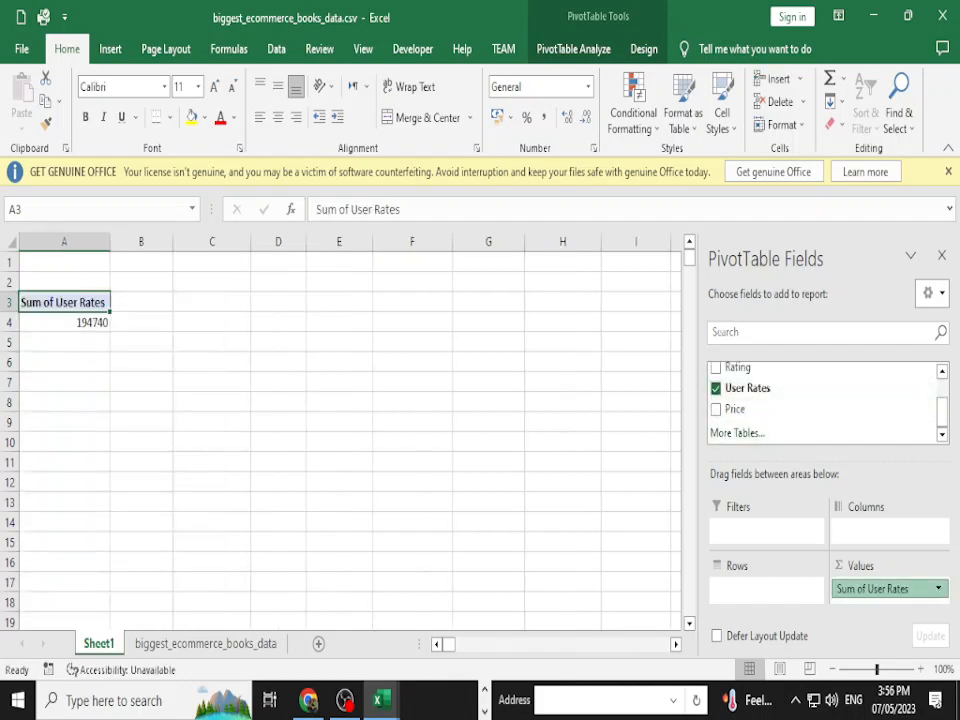
left_click_drag(885, 588, 765, 588)
scroll(870, 414, "up", 1)
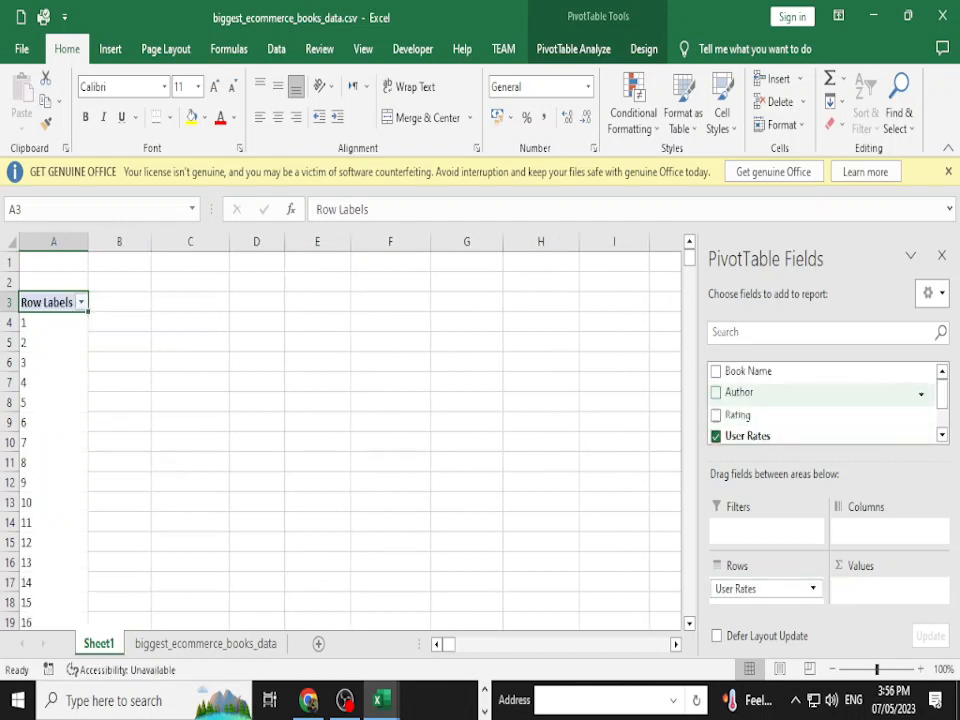
left_click_drag(739, 392, 760, 584)
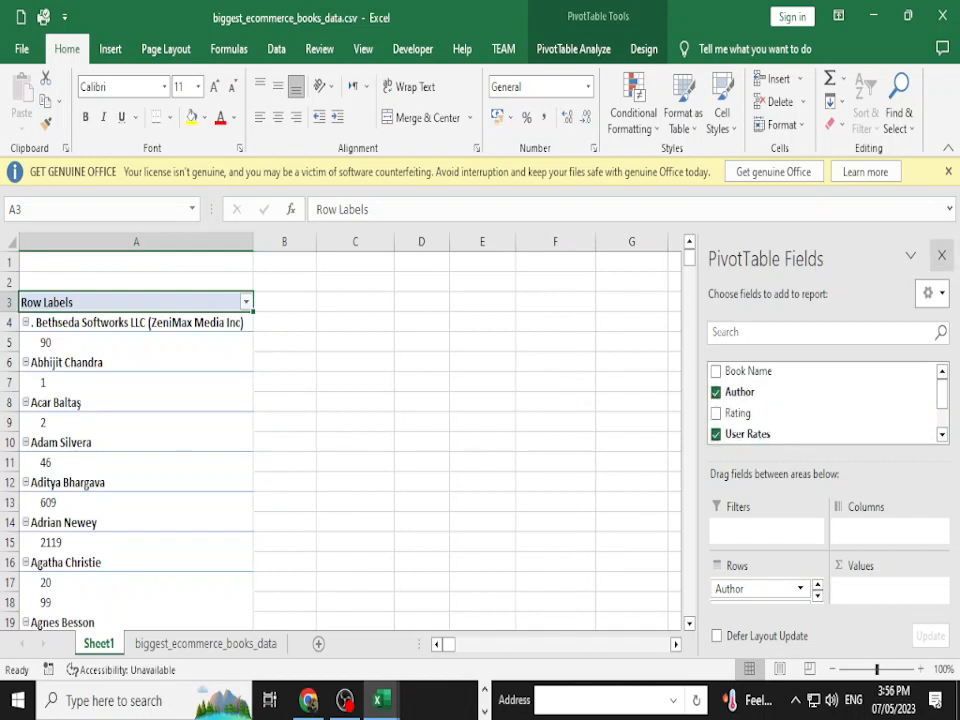
Hide the field list, then collapse and re-expand the first three author groups and look over the rows.
left_click(941, 255)
left_click(25, 322)
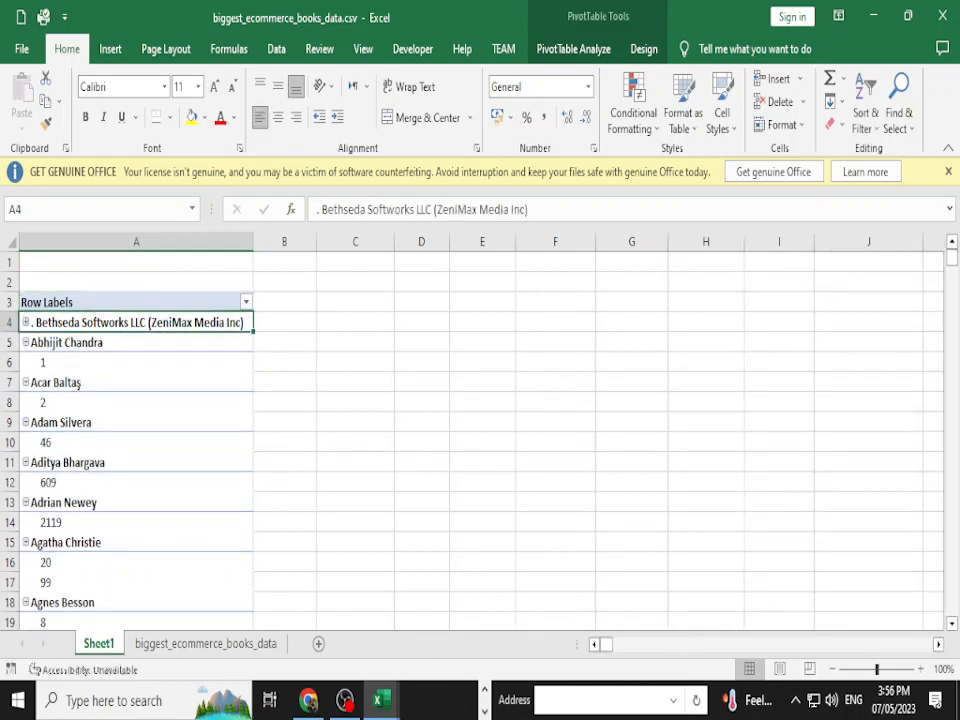
left_click(25, 322)
left_click(25, 362)
left_click(25, 362)
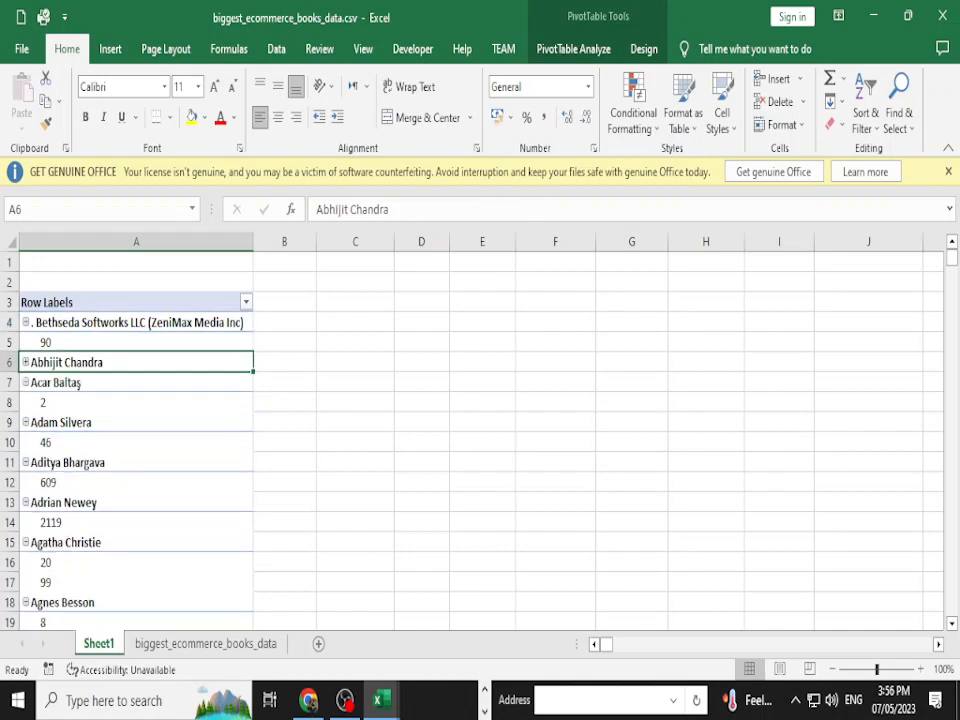
left_click(25, 362)
left_click(25, 402)
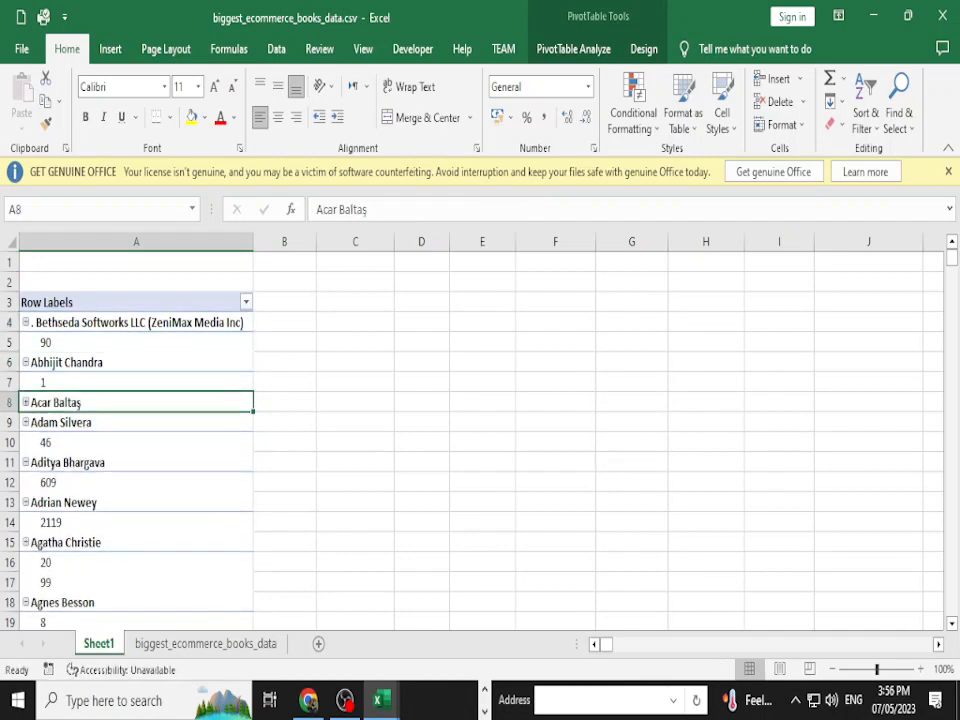
left_click(25, 402)
scroll(136, 430, "down", 5)
scroll(136, 430, "up", 5)
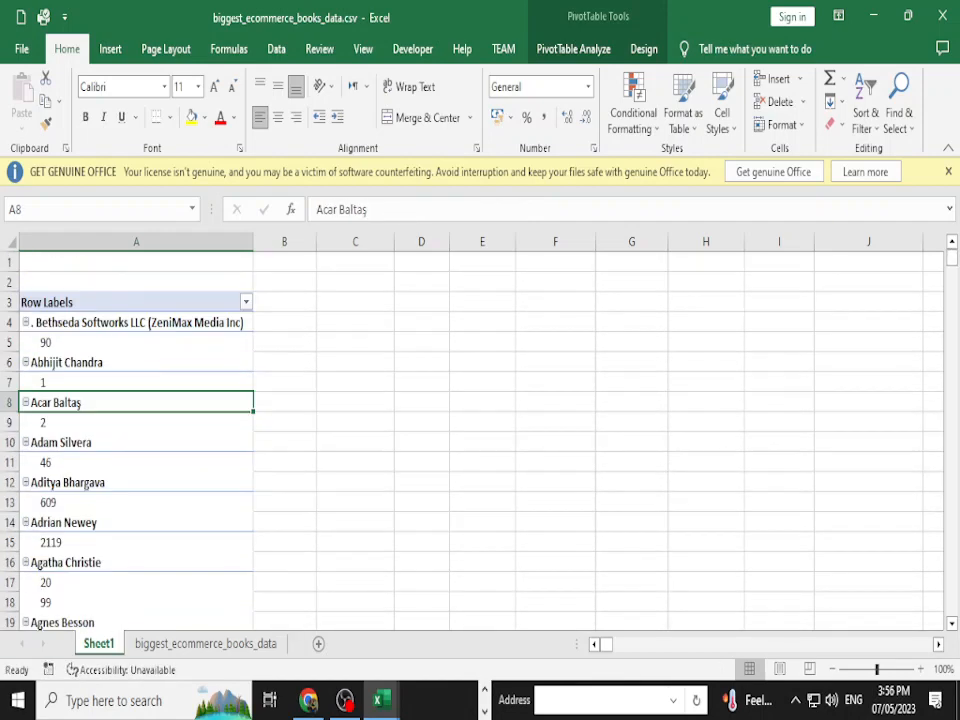
Insert a Clustered Column PivotChart based on the author and user-rates PivotTable.
left_click(136, 334)
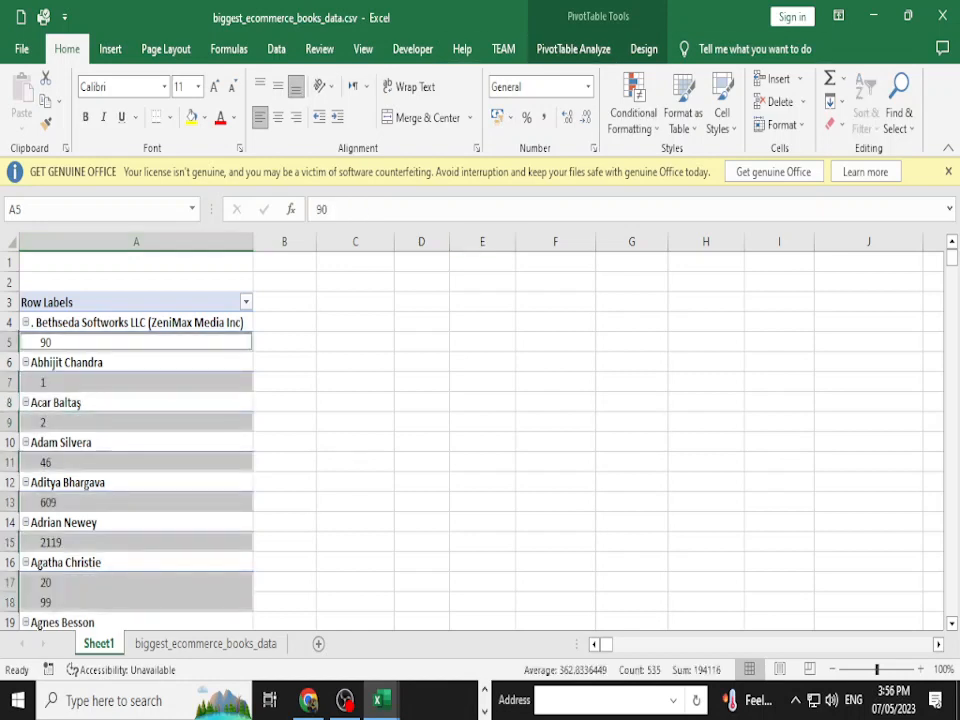
left_click(573, 48)
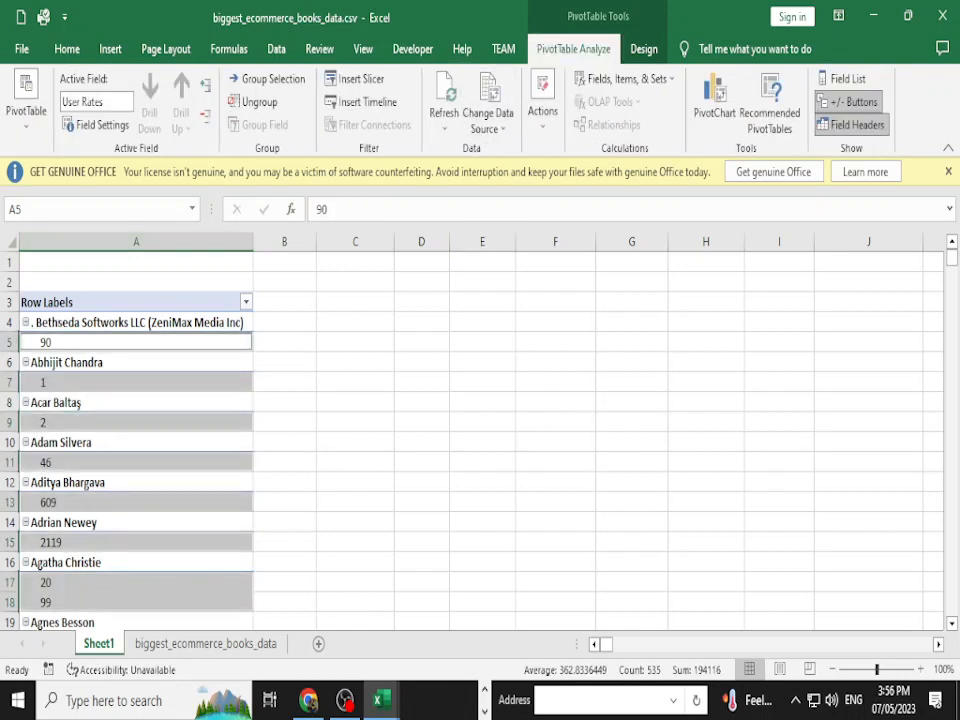
left_click(714, 100)
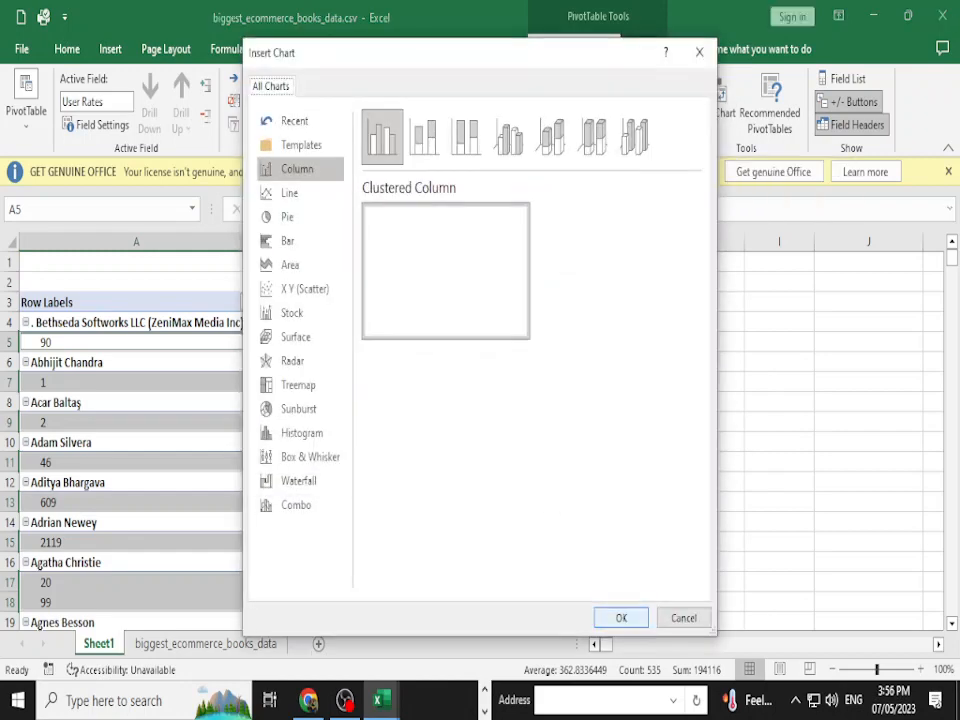
key("Return")
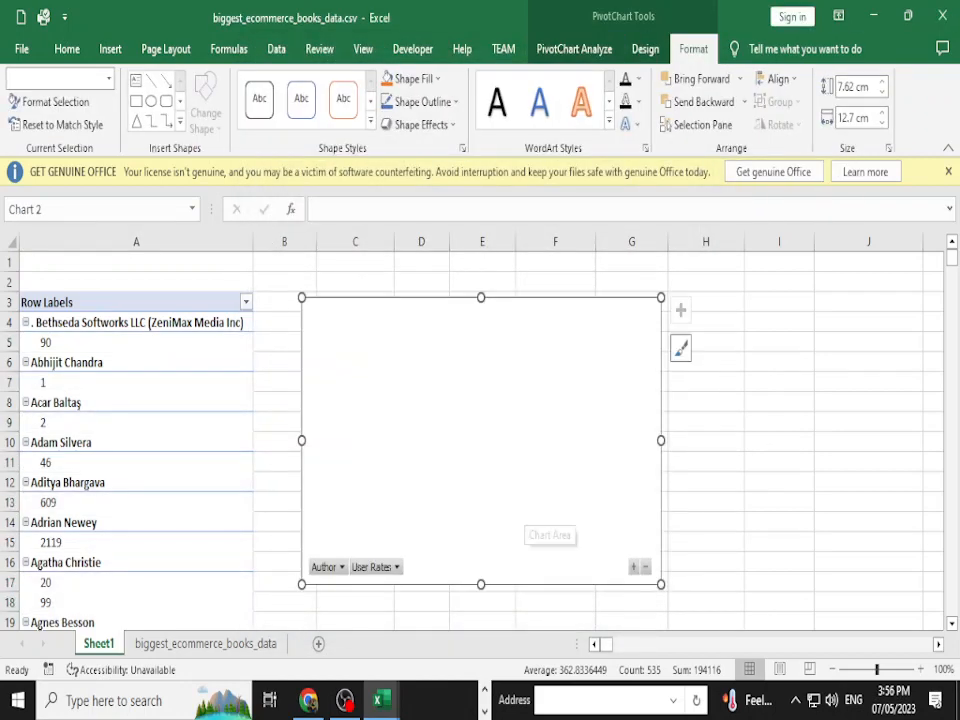
Show the PivotTable field list again and move User Rates from Rows to Values as Sum of User Rates.
left_click(45, 337)
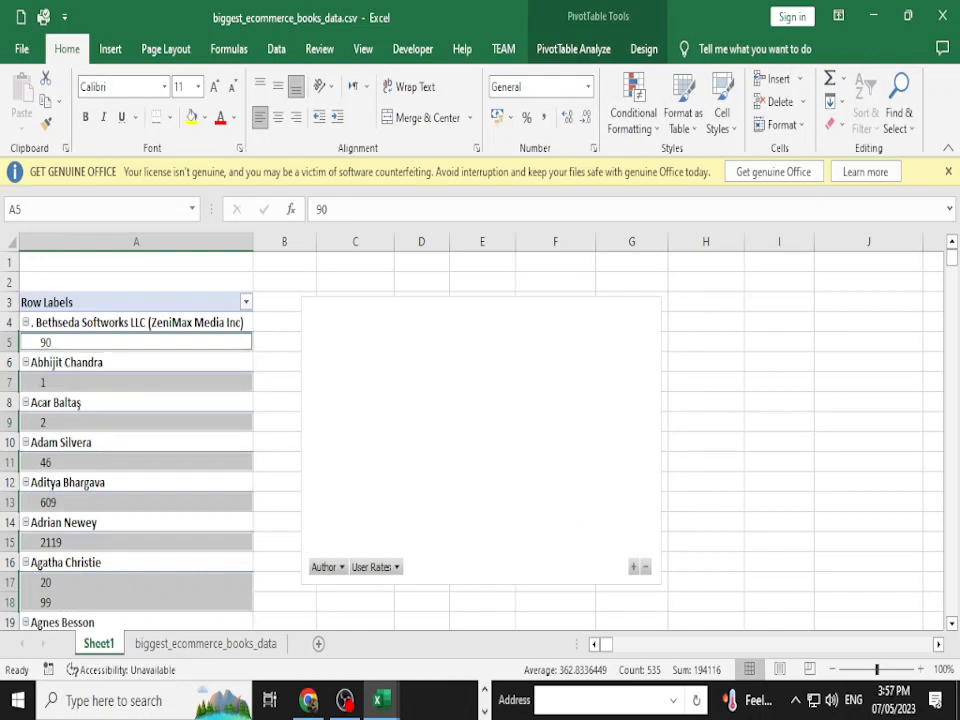
right_click(42, 322)
left_click(107, 660)
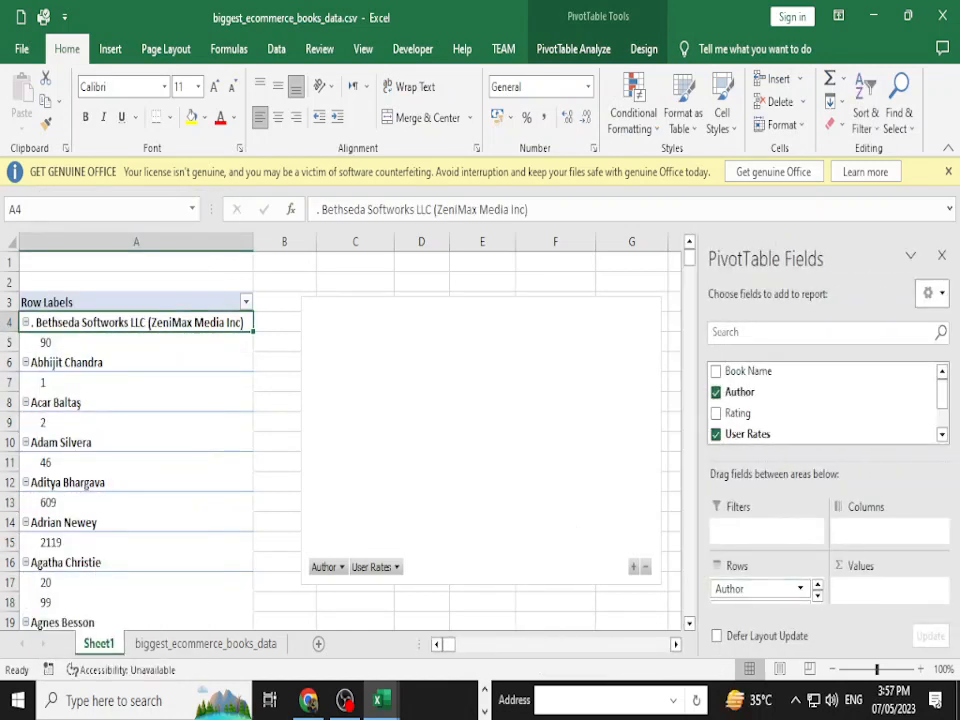
left_click_drag(757, 600, 888, 588)
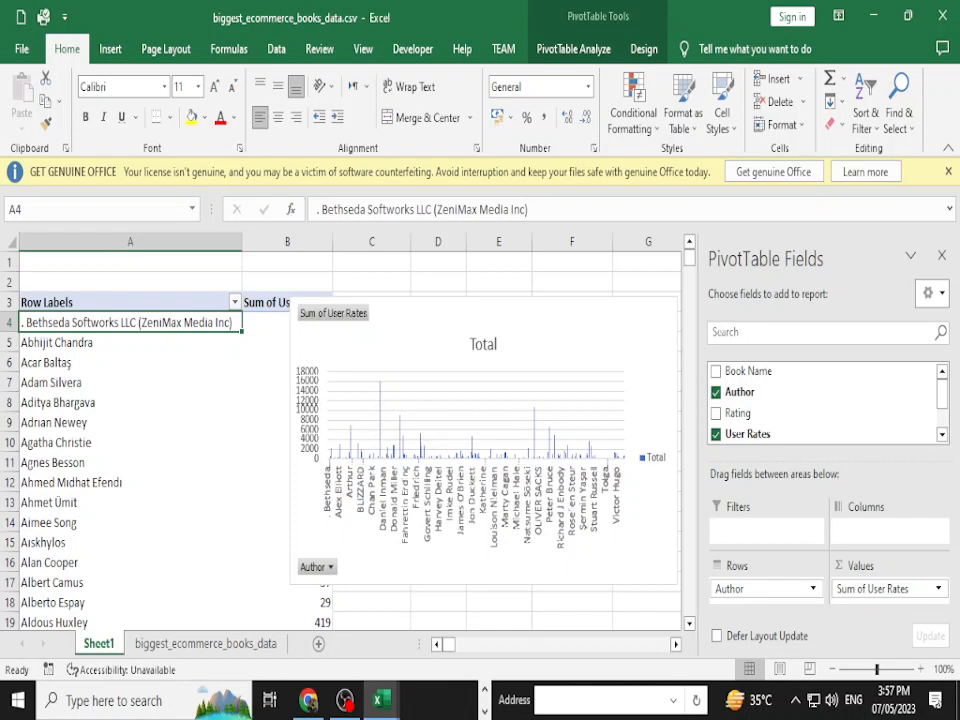
Move the PivotChart off the PivotTable to about columns C to H and inspect its author bars up close.
left_click_drag(308, 404, 281, 373)
scroll(365, 408, "up", 1)
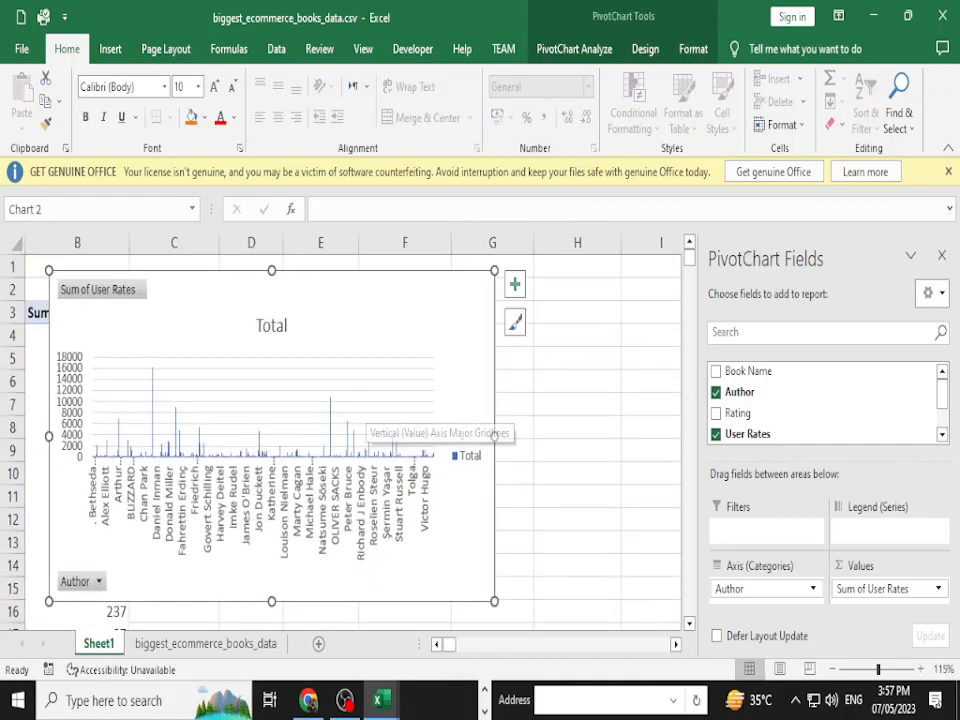
left_click_drag(365, 408, 475, 421)
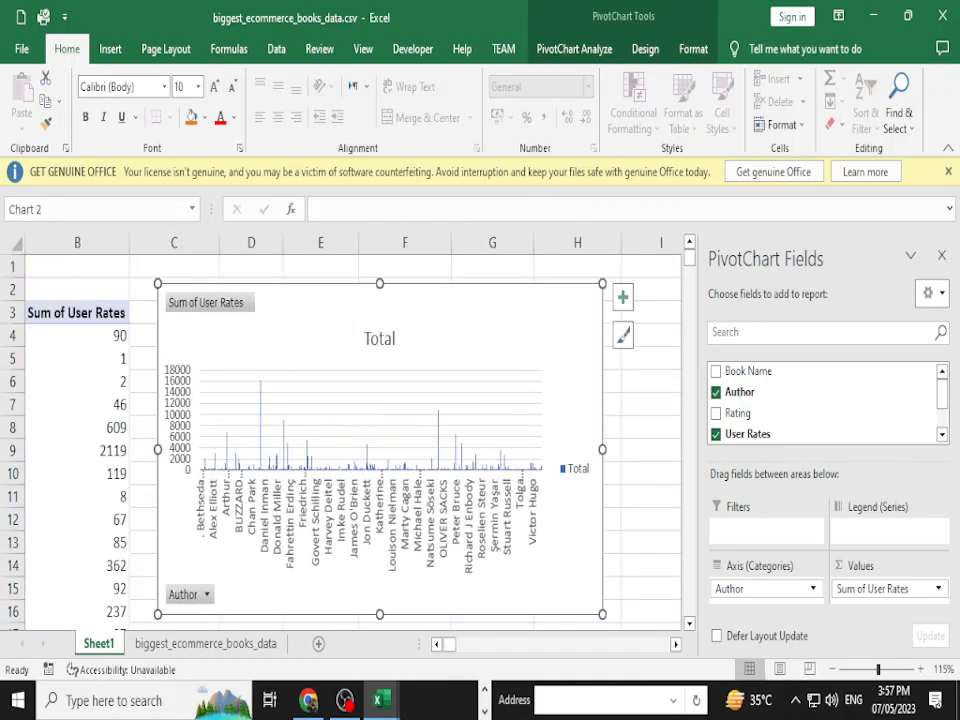
scroll(475, 421, "up", 2)
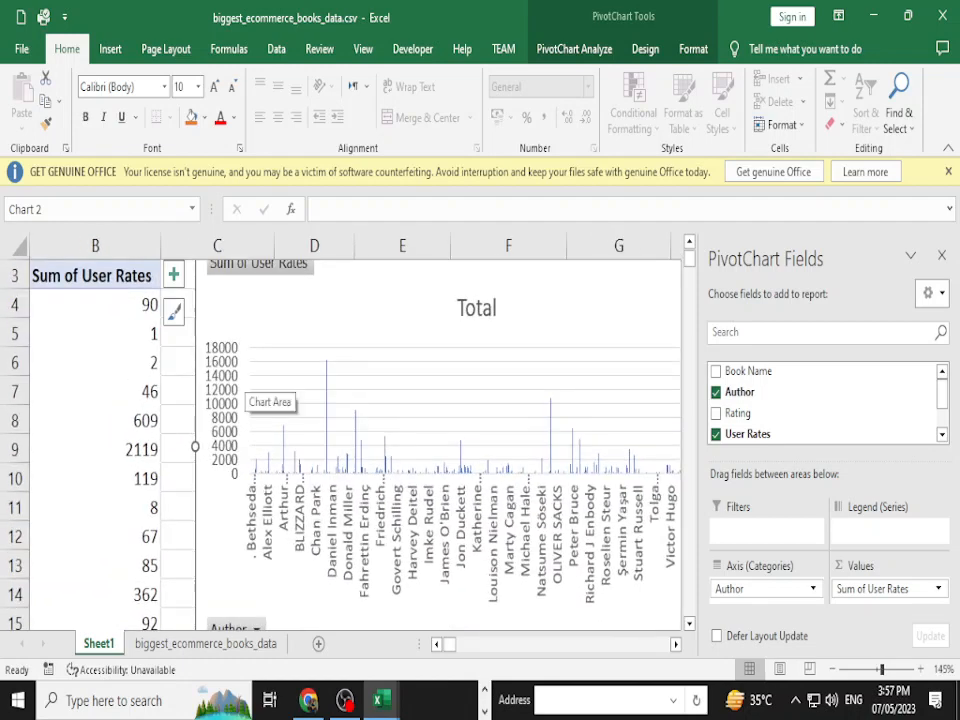
scroll(245, 388, "down", 1)
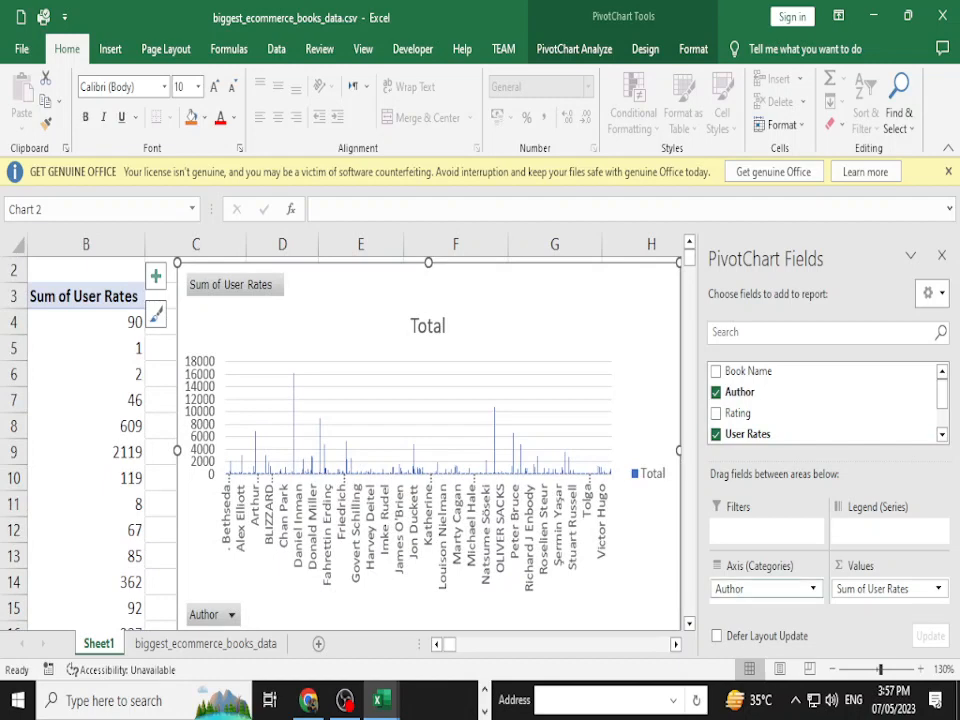
Move the Author field from the PivotChart's Axis (Categories) area to Filters.
left_click_drag(762, 588, 762, 529)
scroll(360, 440, "down", 2)
scroll(360, 440, "up", 2)
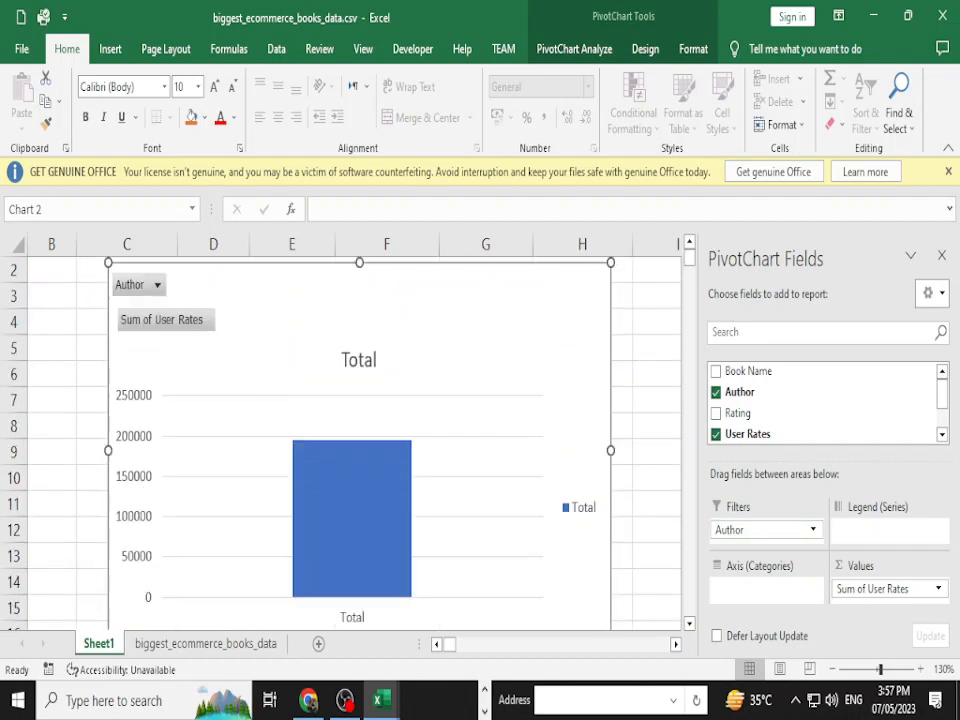
Filter the PivotChart's Author field to only Bethseda Softworks LLC (ZeniMax Media Inc).
left_click(157, 285)
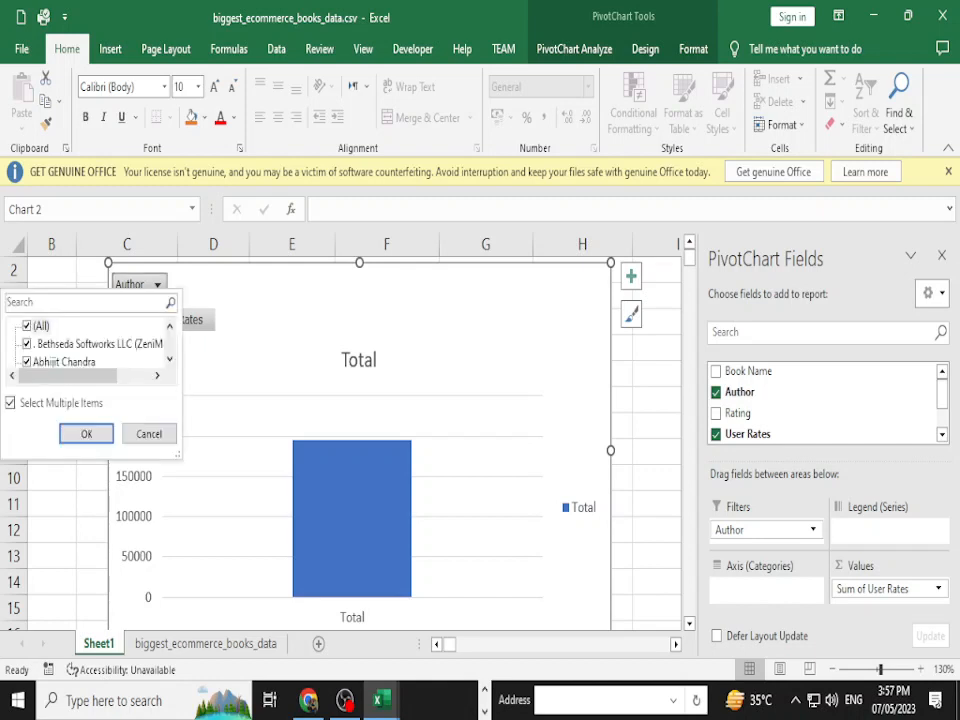
scroll(90, 343, "down", 1)
scroll(90, 343, "up", 1)
left_click(27, 325)
left_click(27, 343)
left_click(86, 433)
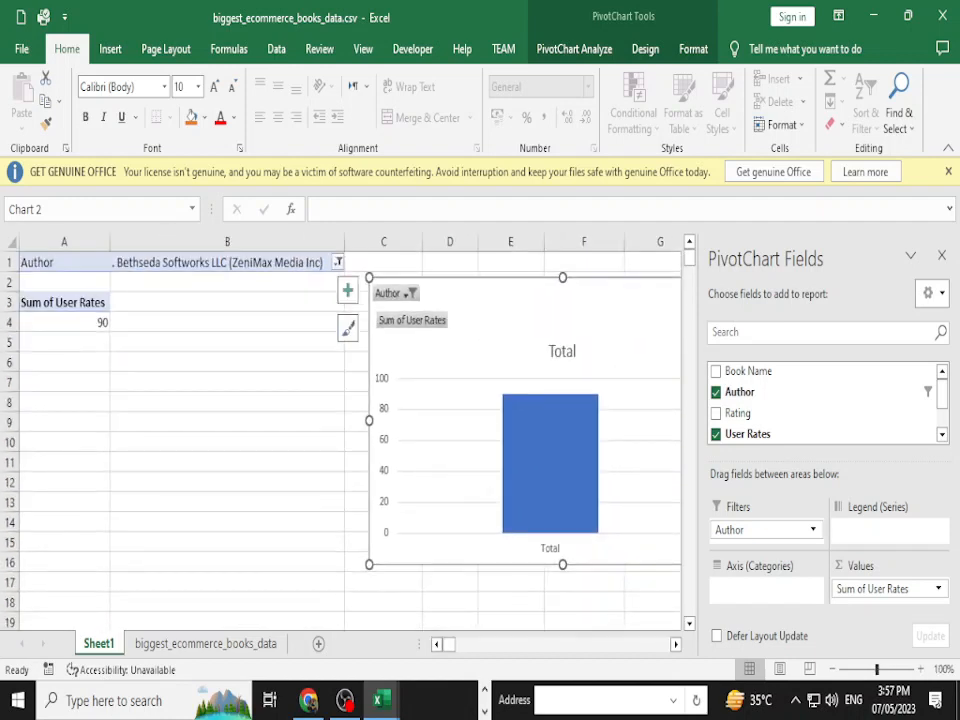
Move the PivotChart to about columns B to E, look through the Author filter list without changing it, and hide the field list.
left_click_drag(640, 315, 422, 335)
left_click(177, 313)
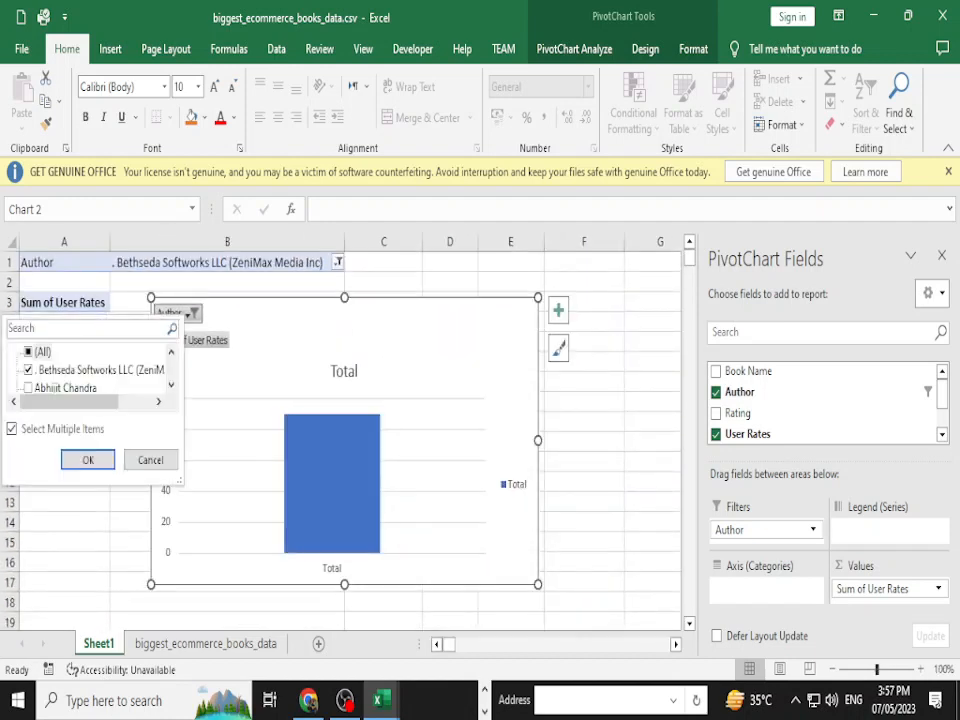
scroll(88, 370, "down", 2)
left_click(150, 459)
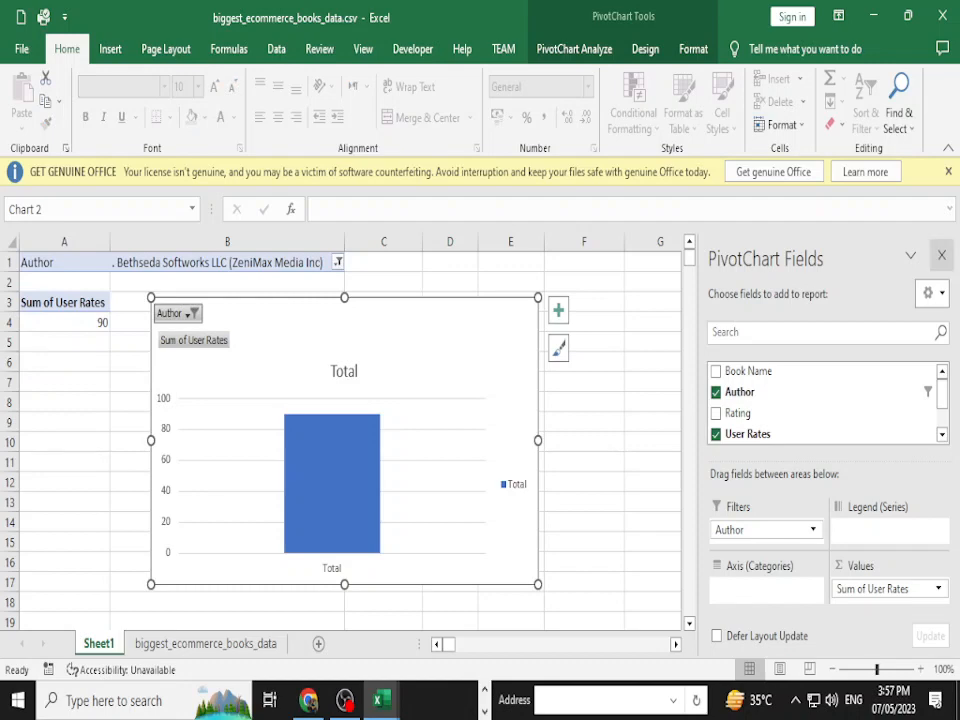
left_click(941, 255)
Switch to Chrome, look over the Bestselling Books Dataset page on Kaggle, and return to the datasets listing.
key("alt+Tab")
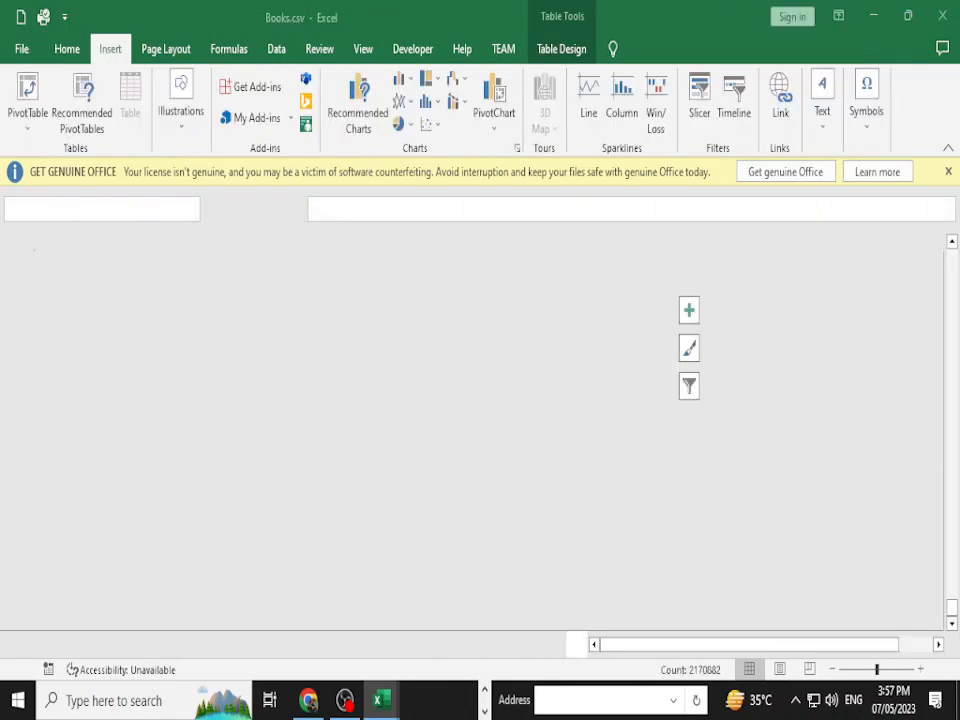
mouse_move(380, 700)
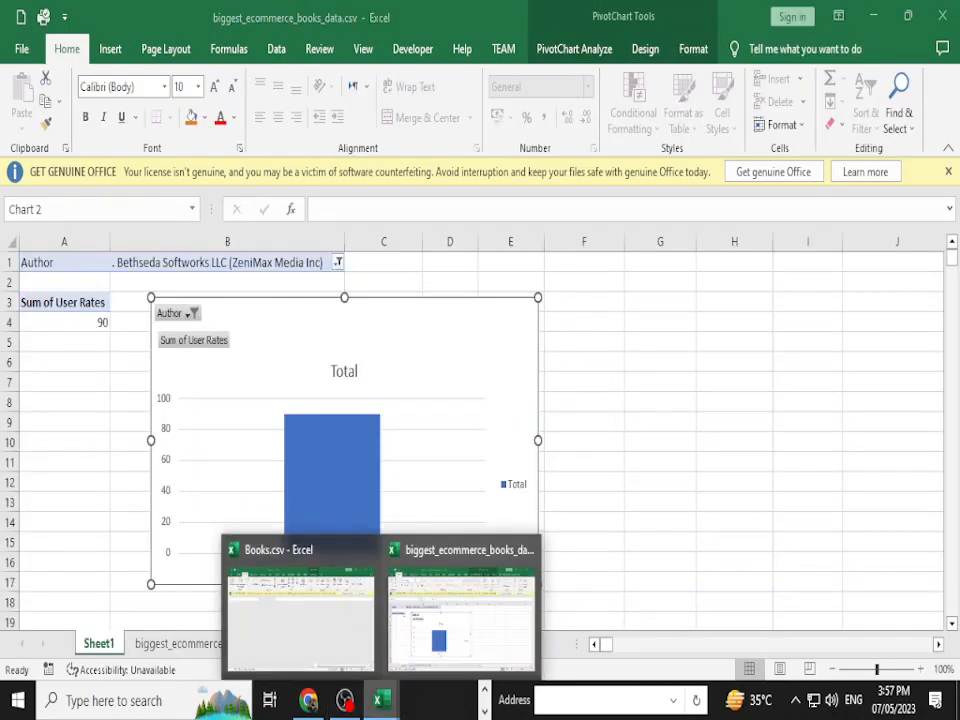
left_click(300, 610)
key("alt+Tab")
key("alt+Tab")
key("alt+Tab")
key("alt+Tab")
key("alt+Tab")
key("alt+Tab")
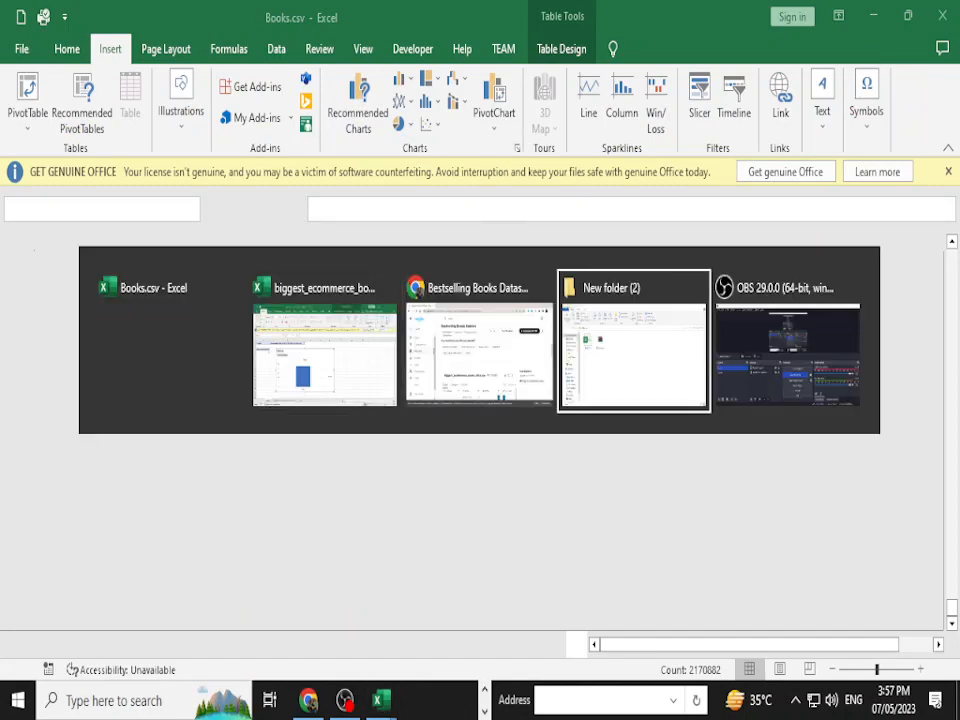
key("alt+Tab")
scroll(568, 424, "down", 4)
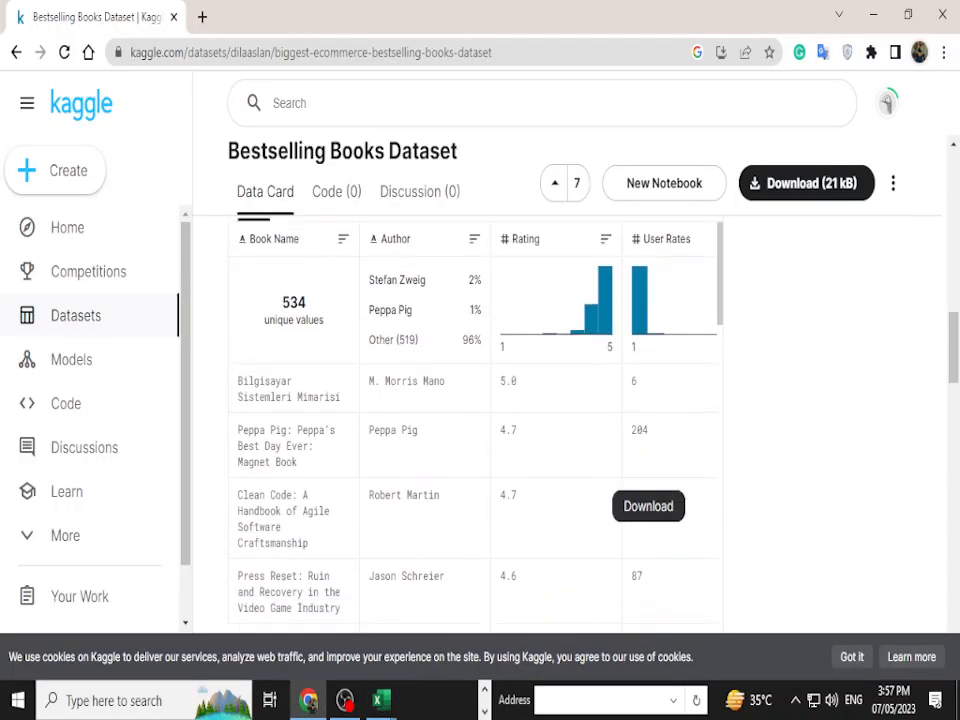
scroll(568, 424, "up", 5)
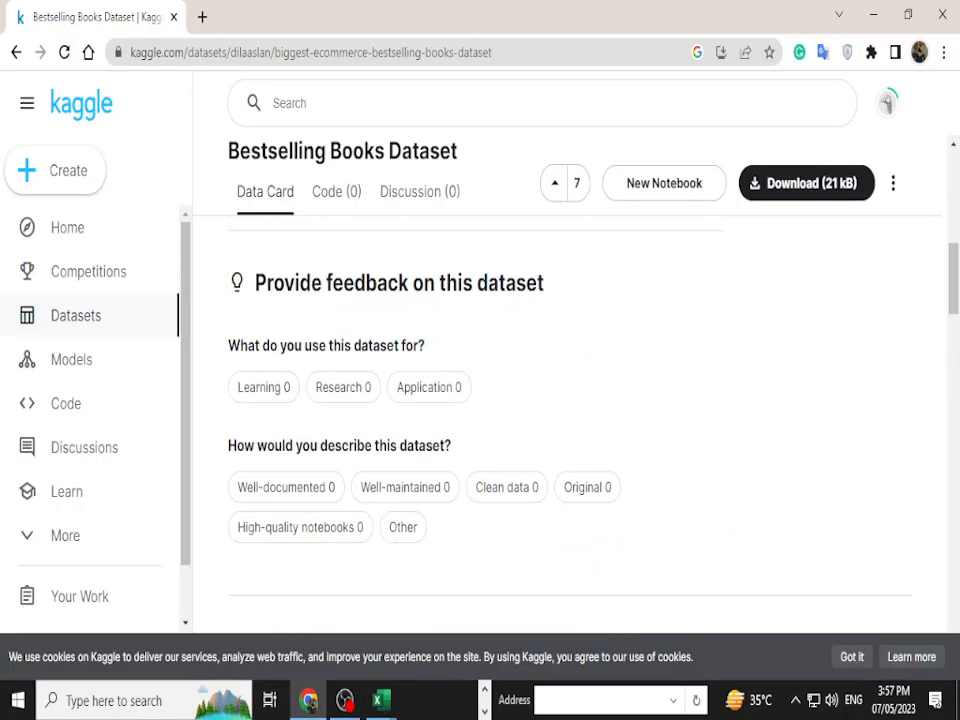
left_click(16, 52)
scroll(568, 424, "down", 5)
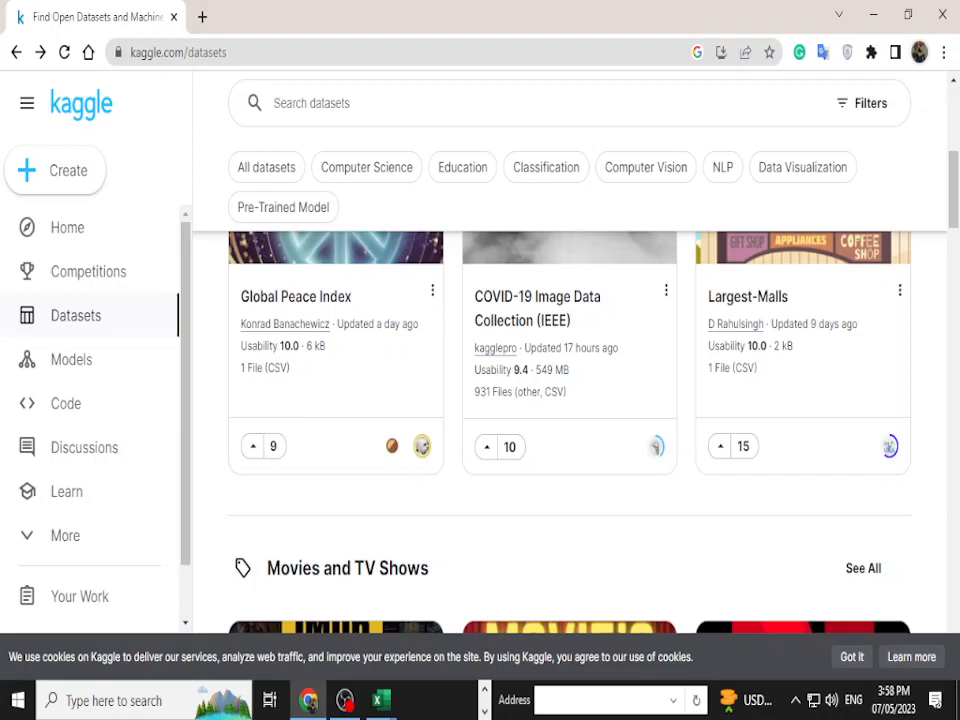
key("alt+Tab")
key("alt+Tab")
key("alt+Tab")
key("alt+Tab")
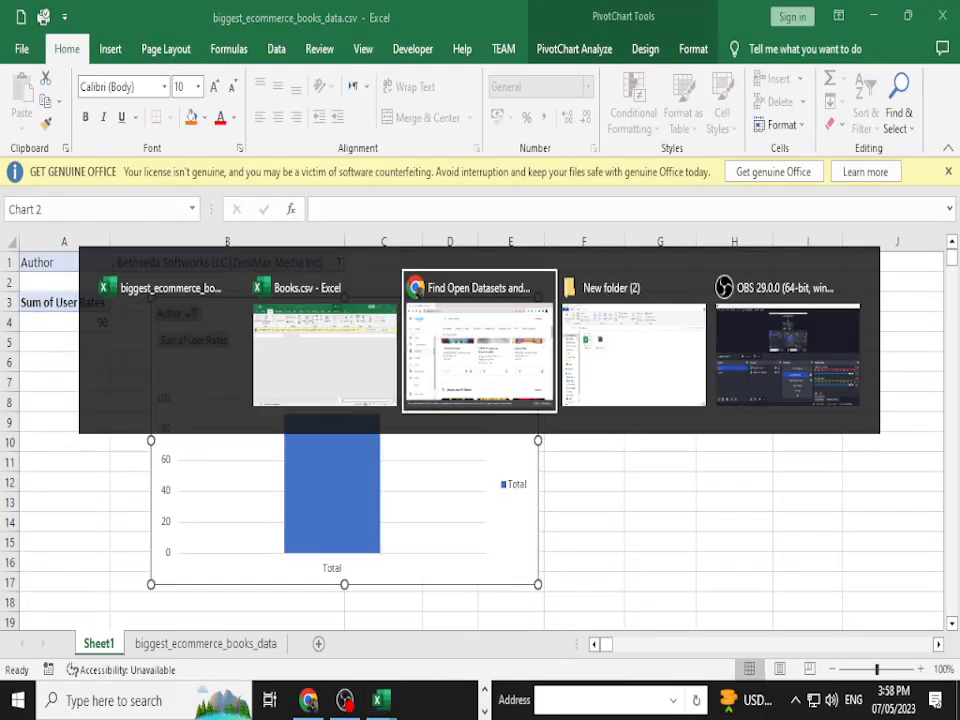
key("alt+Tab")
key("alt+Tab")
key("alt+Tab")
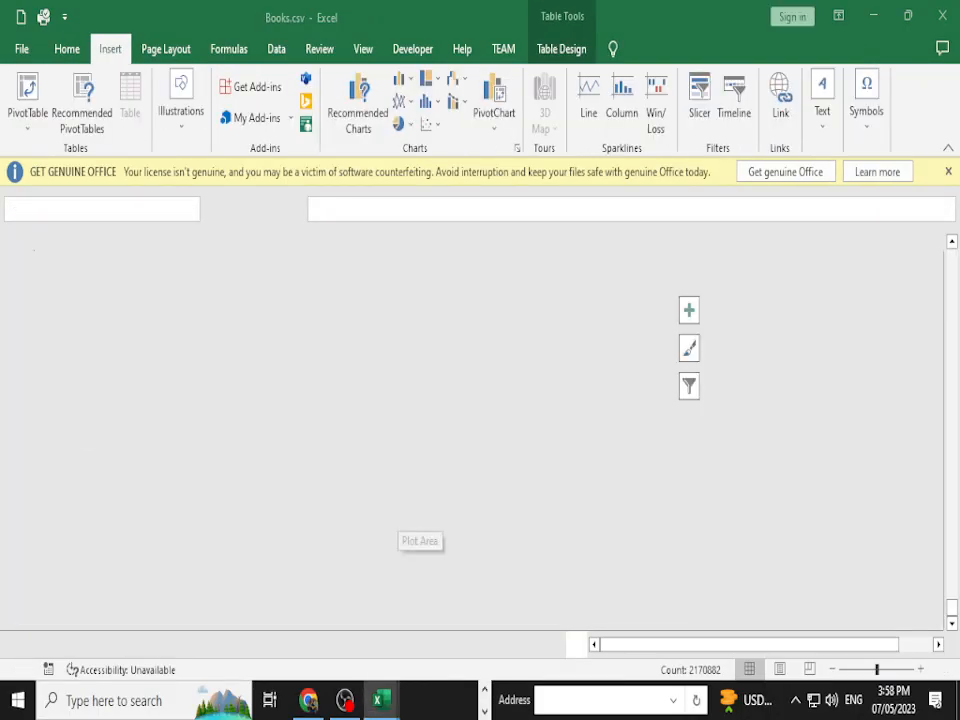
key("alt+Tab")
key("alt+Tab")
key("alt+Tab")
key("alt+Tab")
key("alt+Tab")
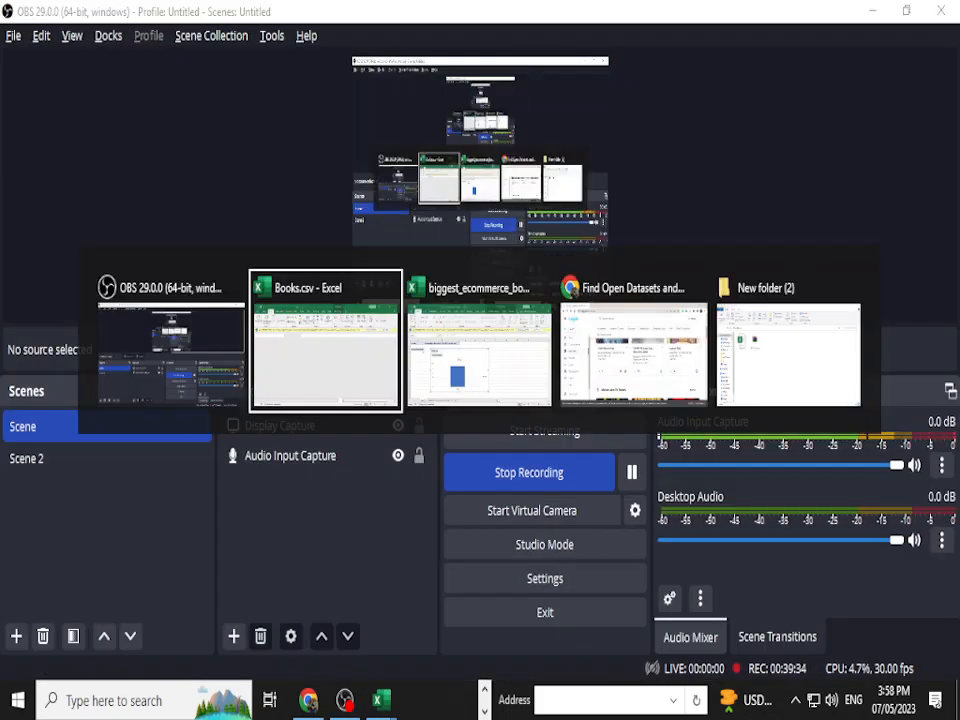
Switch to the biggest_ecommerce_books_data.csv workbook in Excel and show the beginning of its biggest_ecommerce_books_data sheet.
key("alt+Tab")
key("alt+Tab")
key("alt+Tab")
key("alt+Tab")
key("alt+Tab")
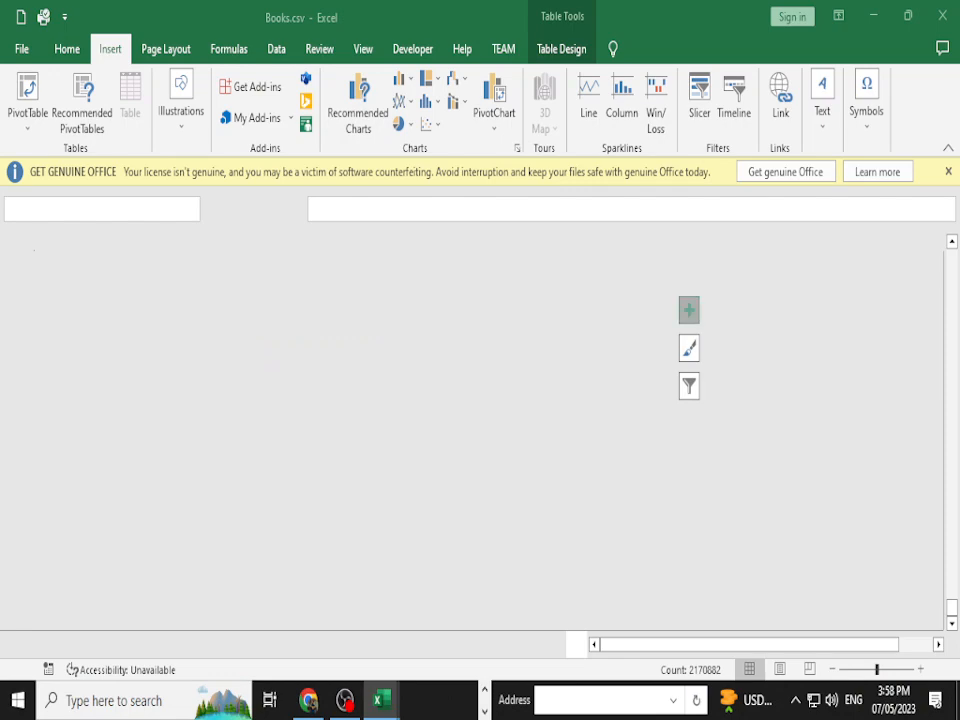
key("alt+Tab")
key("alt+Tab")
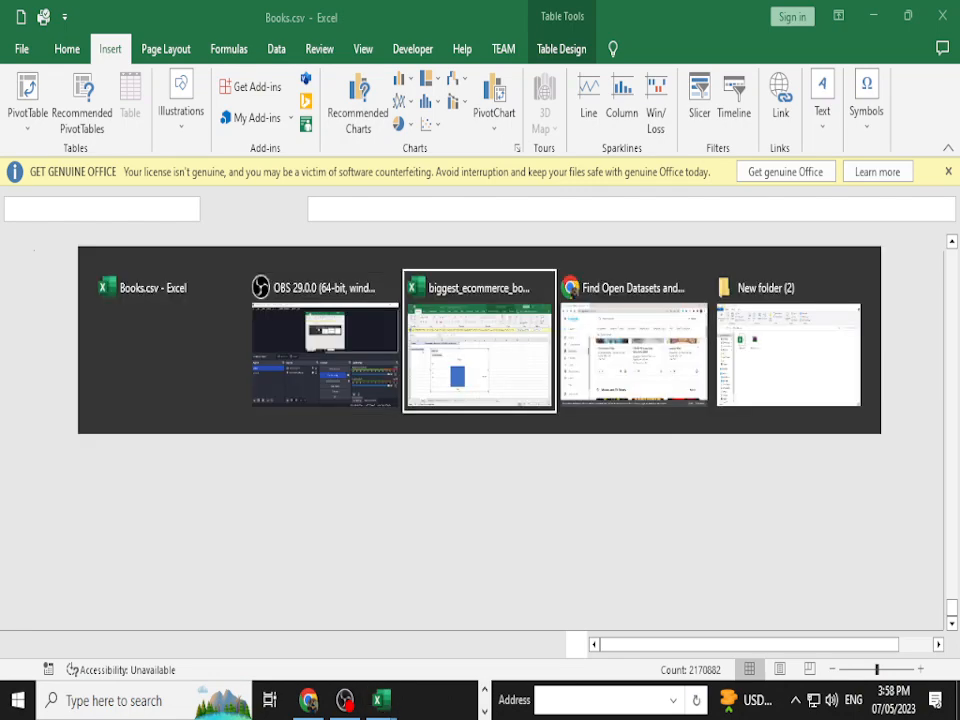
key("ctrl+Page_Down")
scroll(427, 459, "up", 1)
left_click(427, 459)
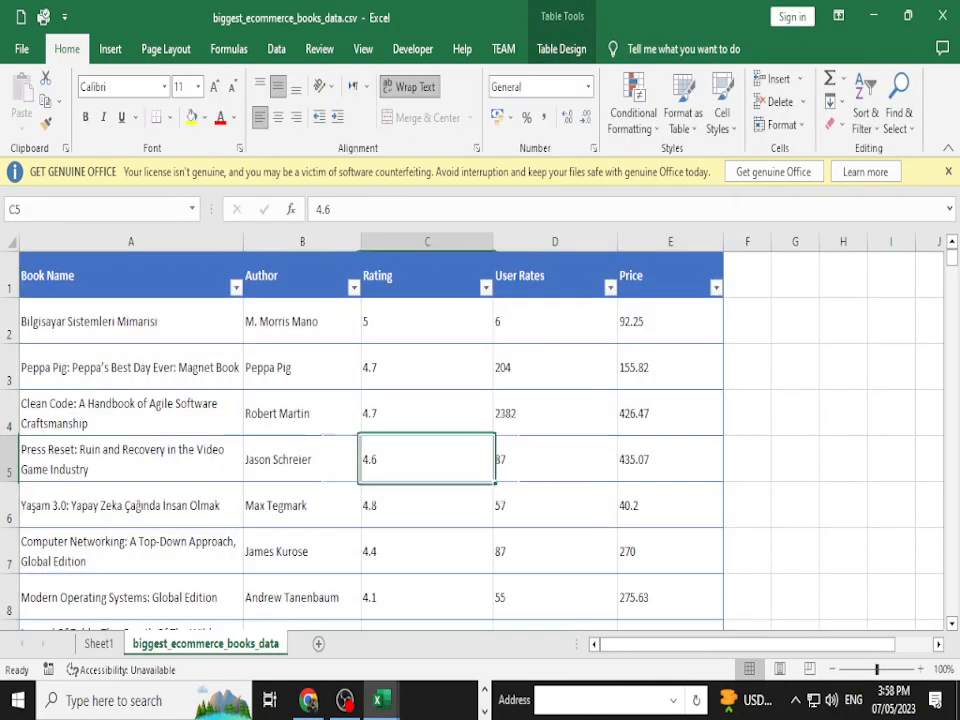
Select all the Rating values from C2 to C539 and view the empty rows below the table.
left_click(427, 321)
key("ctrl+shift+Down")
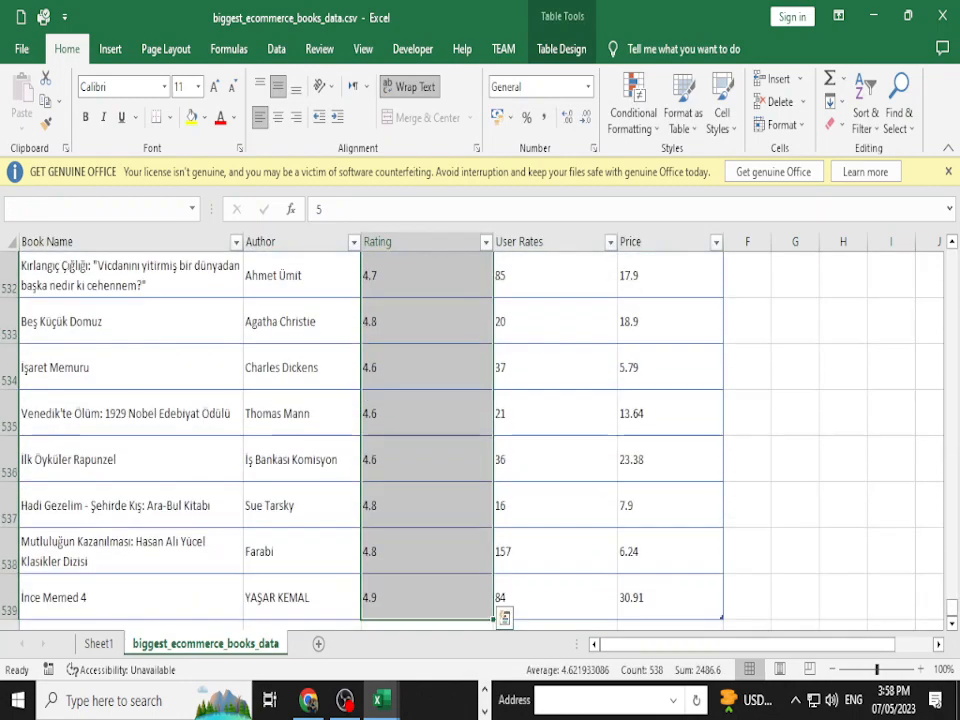
scroll(470, 440, "down", 5)
scroll(470, 440, "up", 2)
scroll(470, 440, "up", 2)
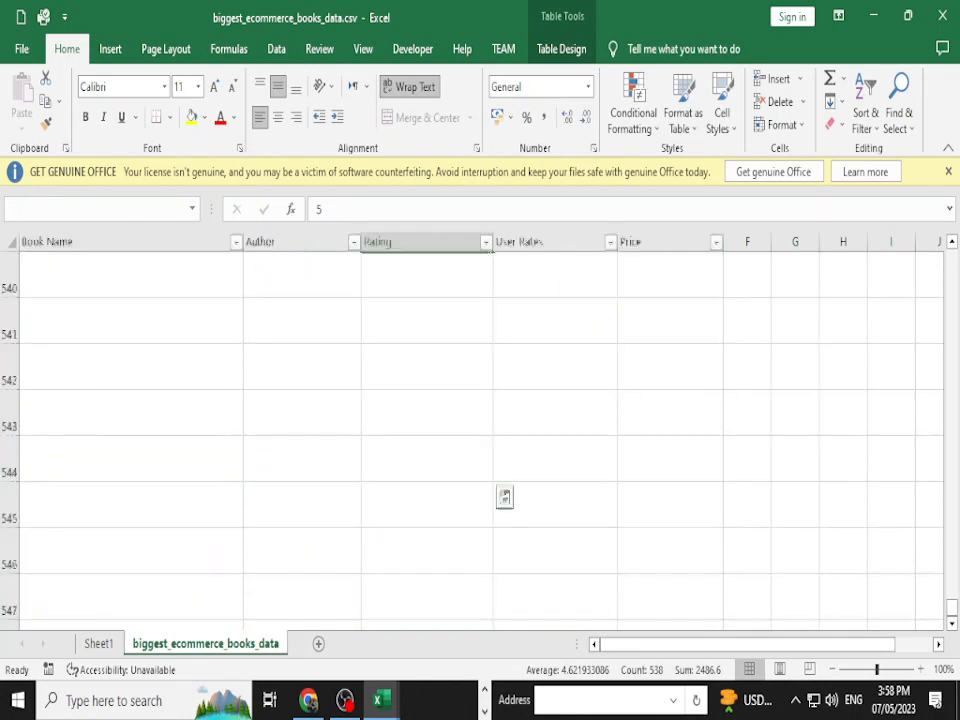
Start a COUNTIF formula in cell C541, two rows below the table's Rating column.
left_click(427, 550)
type("=COun")
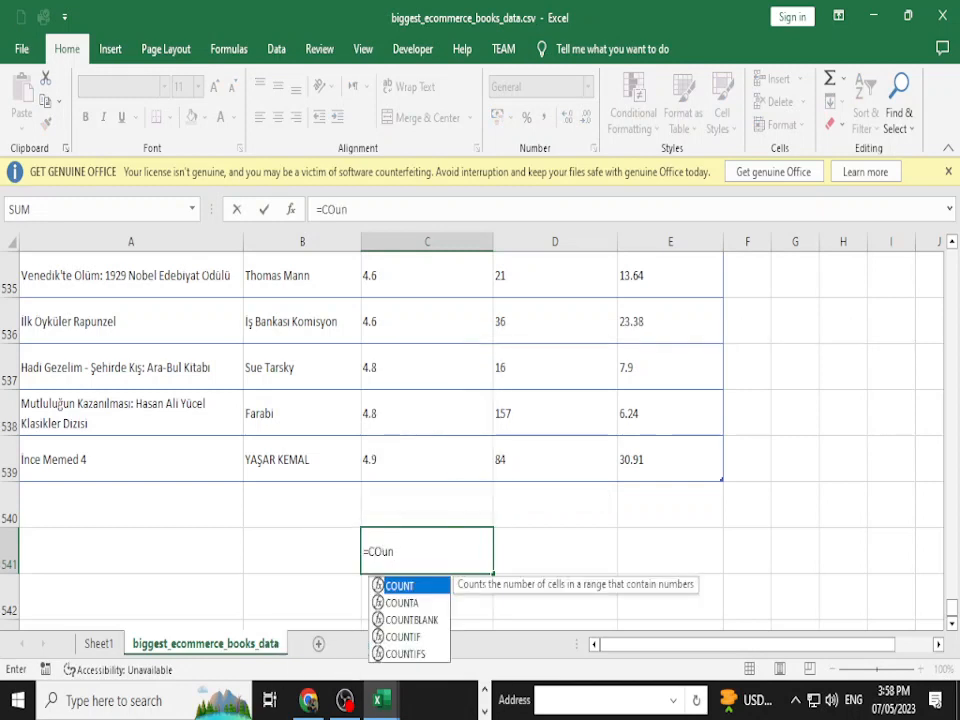
key("Tab")
key("BackSpace")
type("IF(")
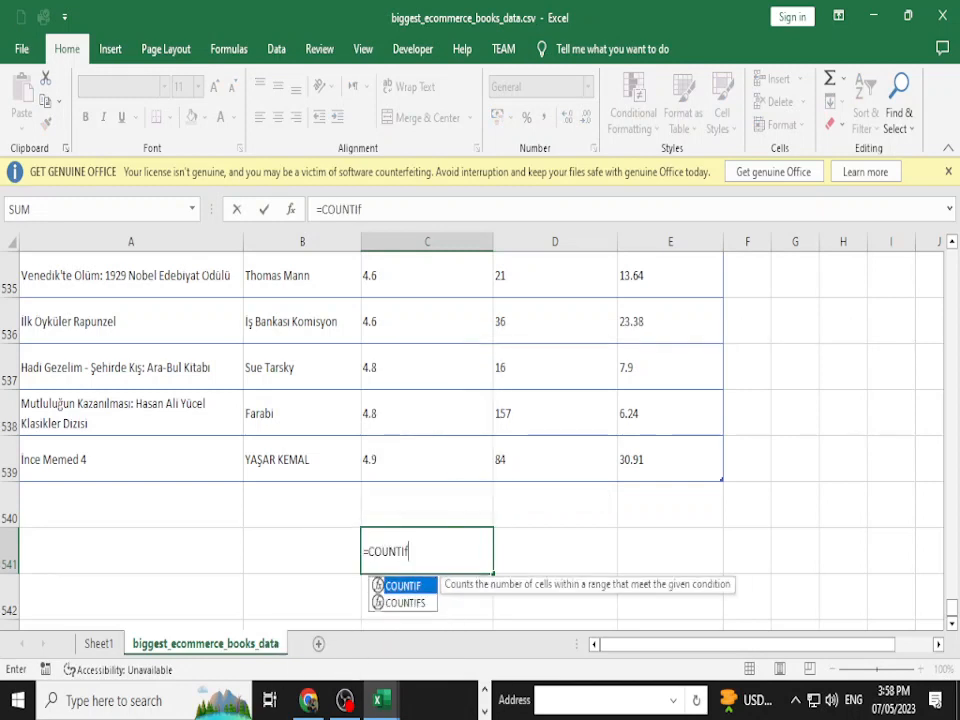
key("Up")
key("Up")
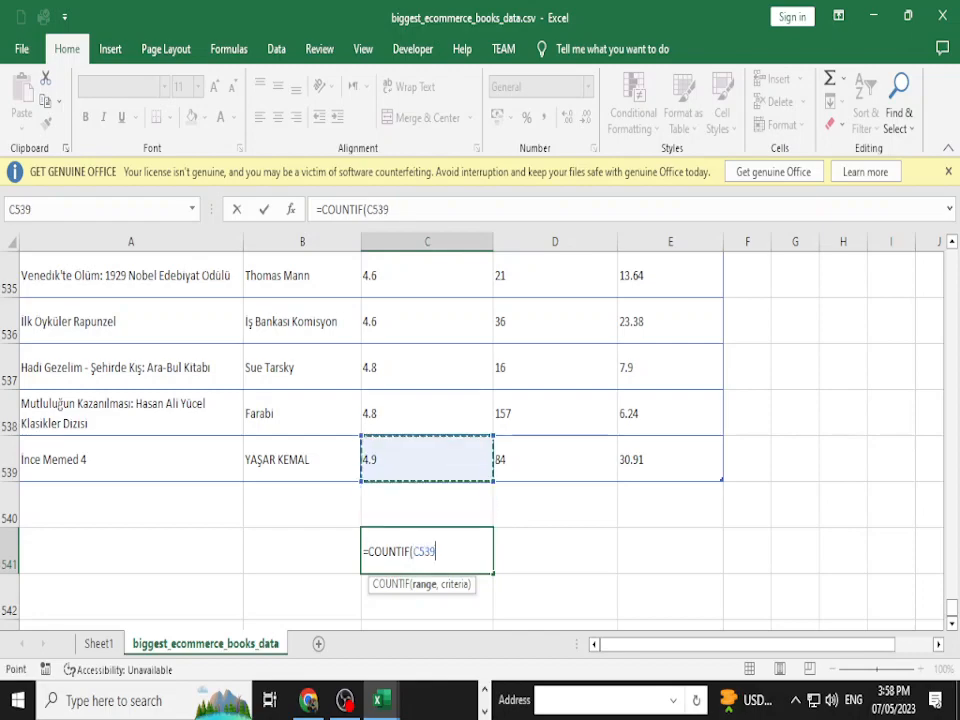
key("ctrl+shift+Up")
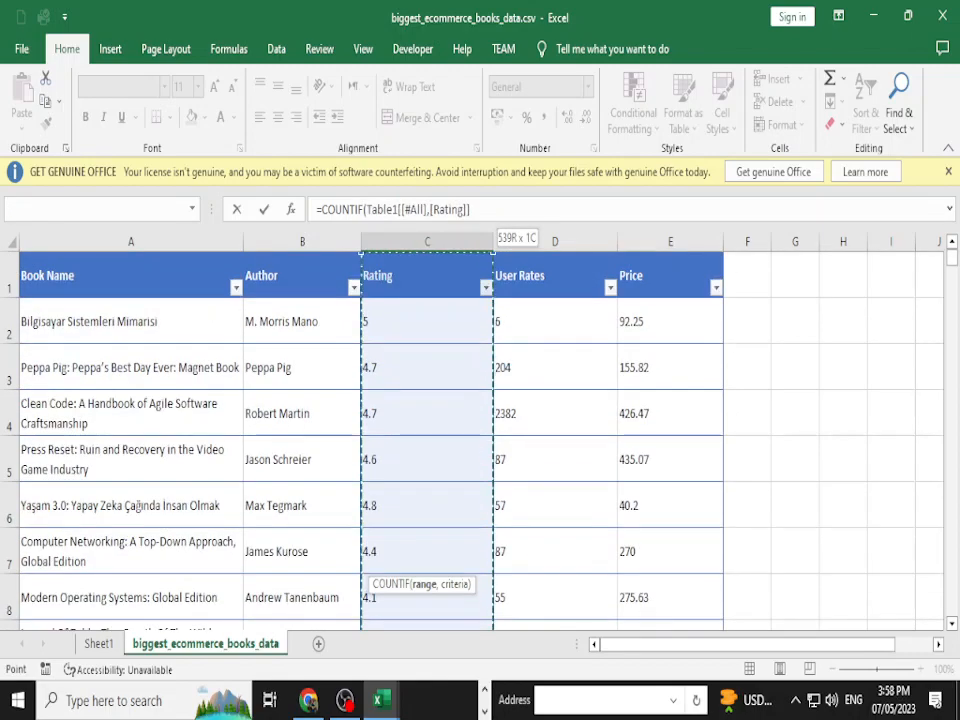
key("Down")
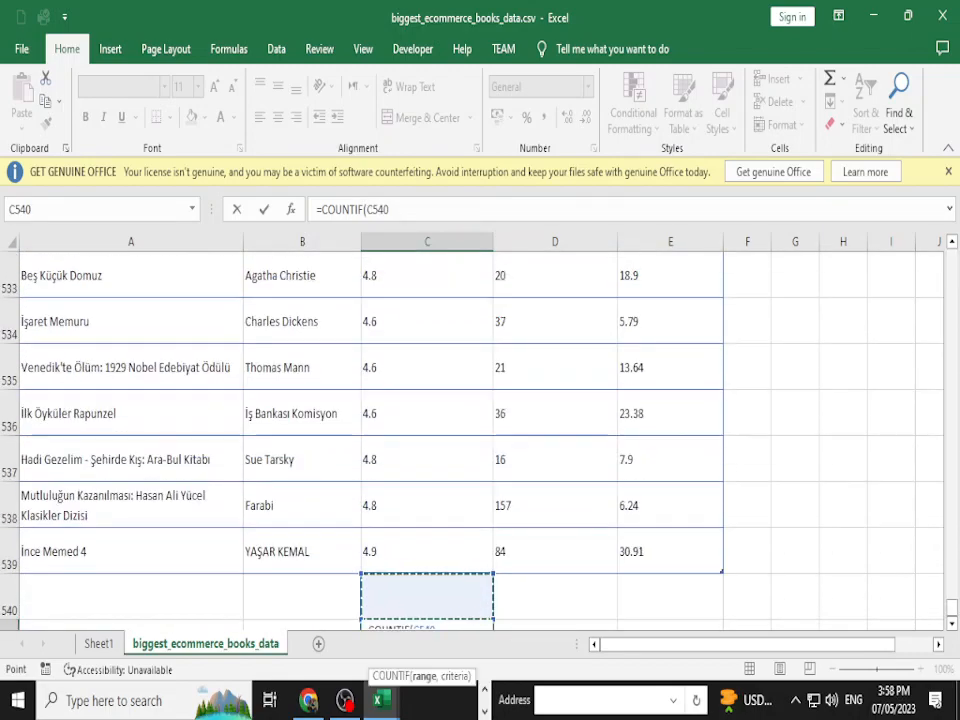
Complete the COUNTIF formula in C541 with the Rating data from C2 to C539 as the range and 5 as the criterion.
left_click_drag(952, 606, 952, 258)
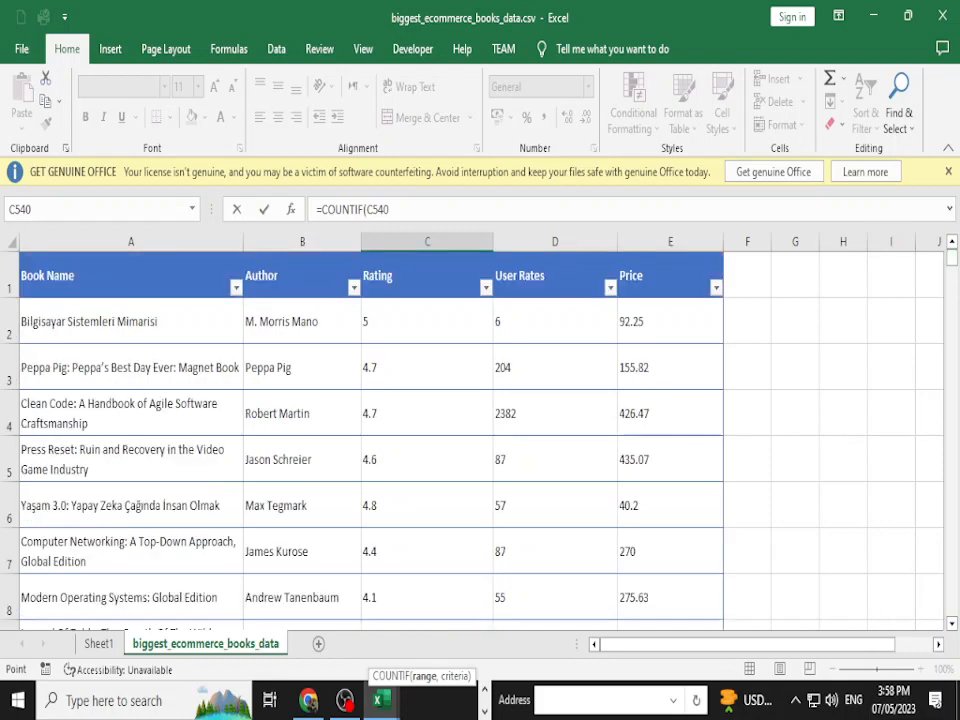
left_click(426, 321)
key("ctrl+shift+Down")
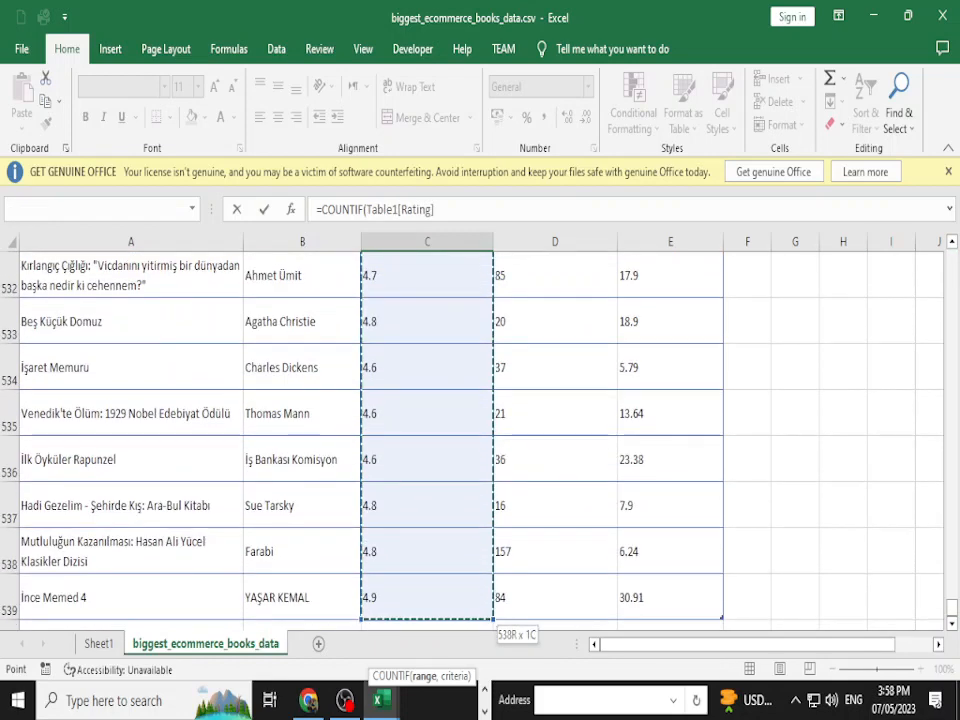
scroll(426, 440, "down", 2)
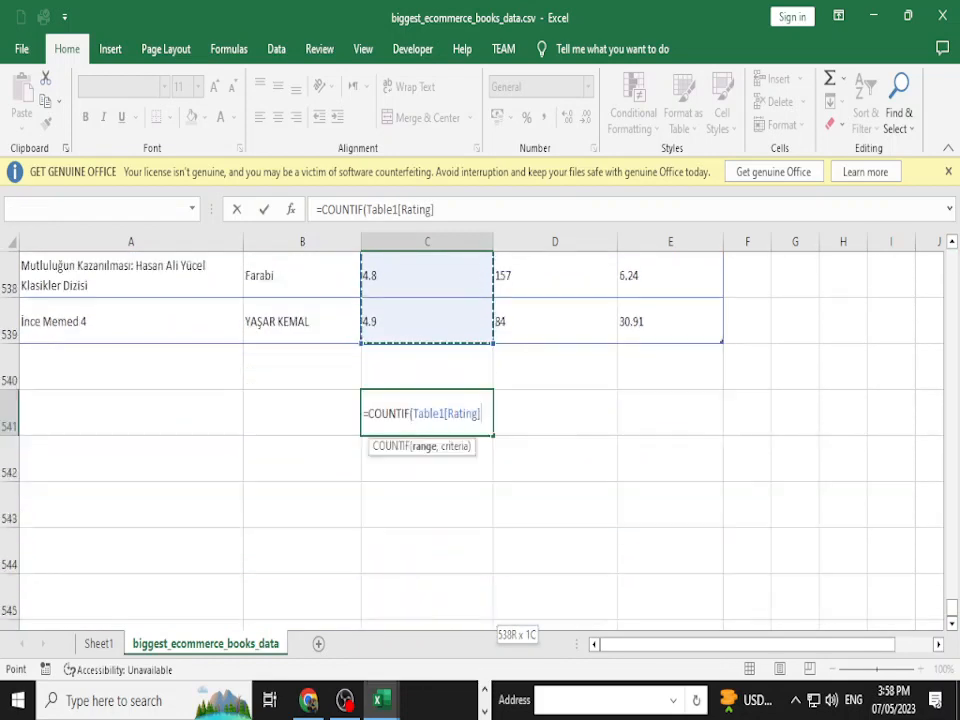
type(",")
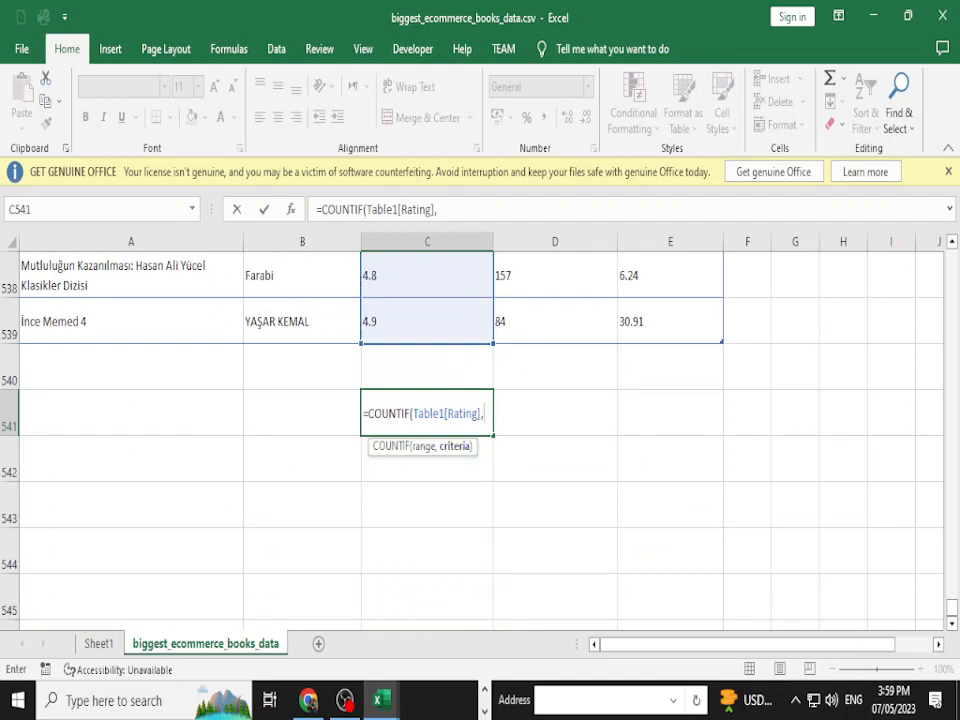
type("5)")
key("Return")
left_click(426, 412)
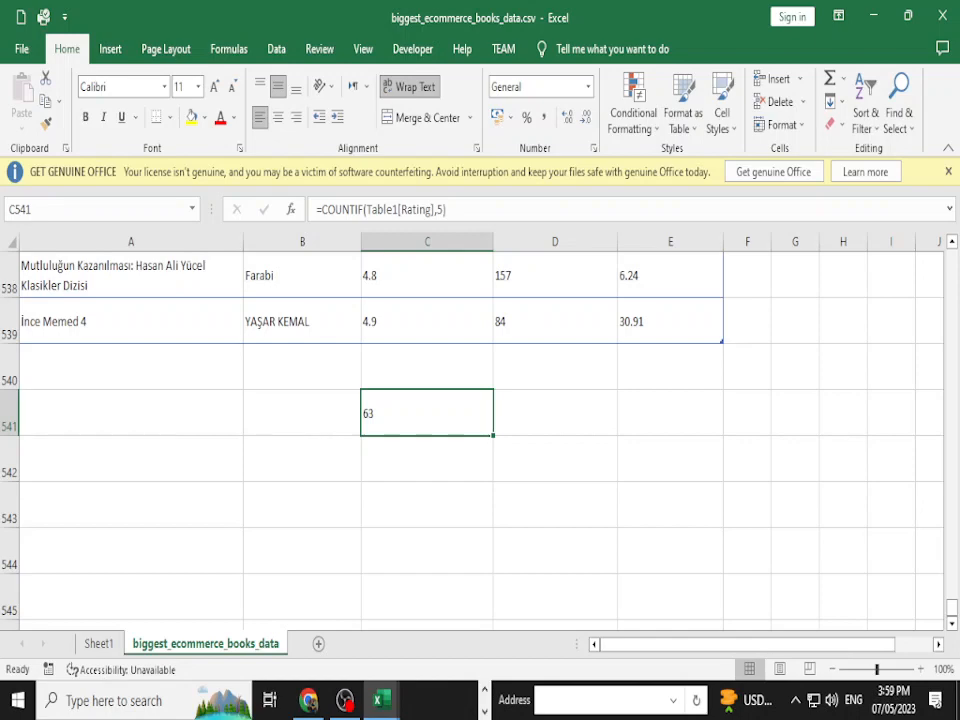
Restore the maximized workbook window to a smaller size and select row 539.
left_click(907, 15)
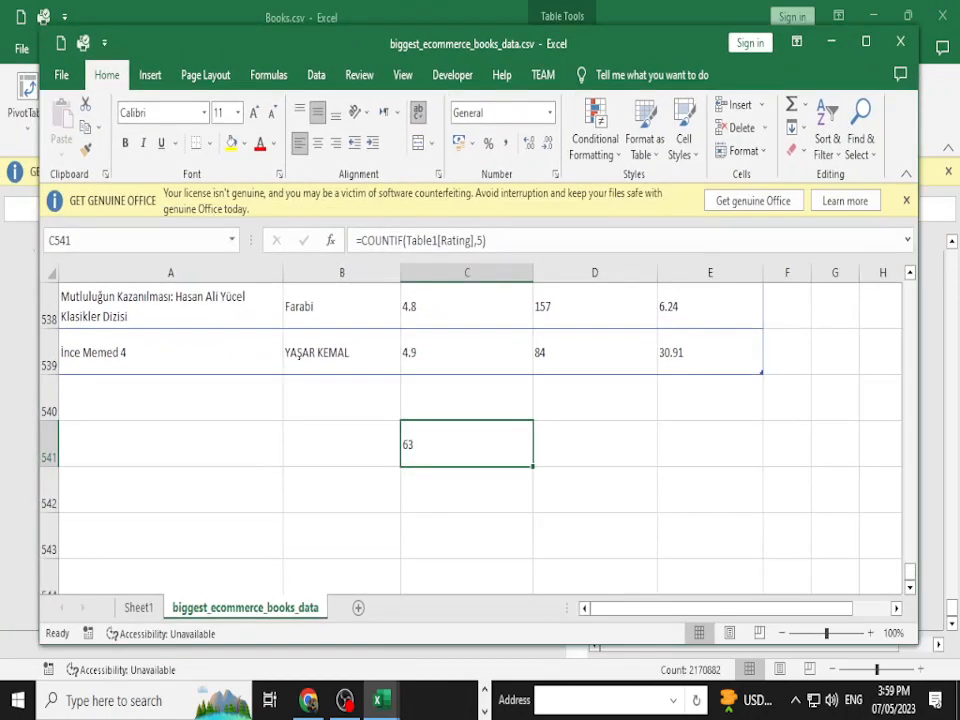
left_click(49, 355)
left_click(49, 355)
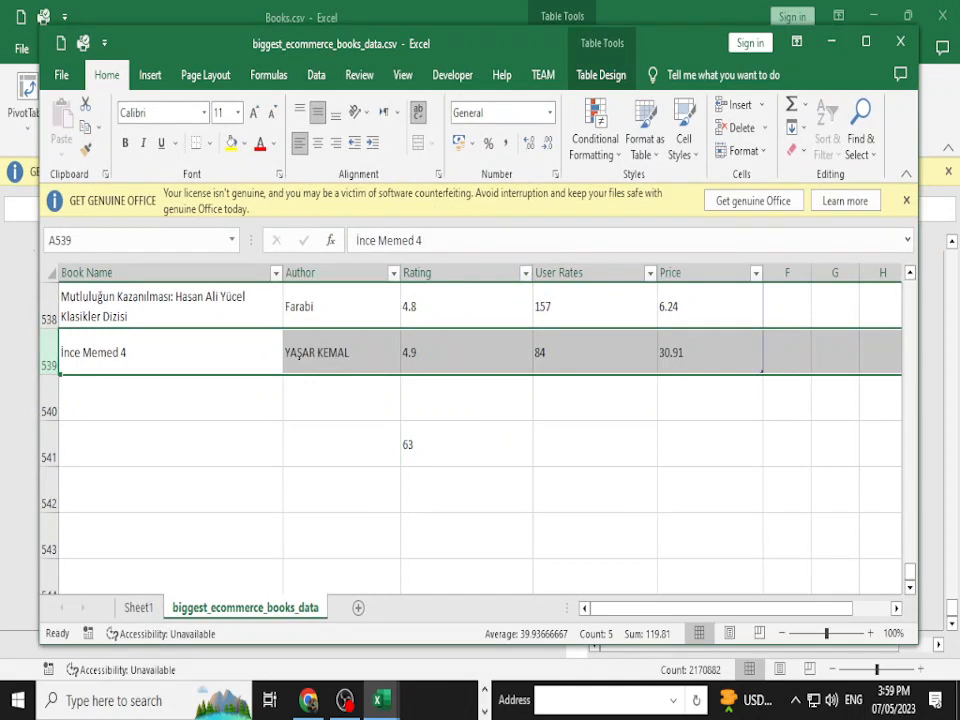
Change the criterion of the COUNTIF formula in C541 to a reference to cell C539.
left_click(466, 489)
key("Up")
key("F2")
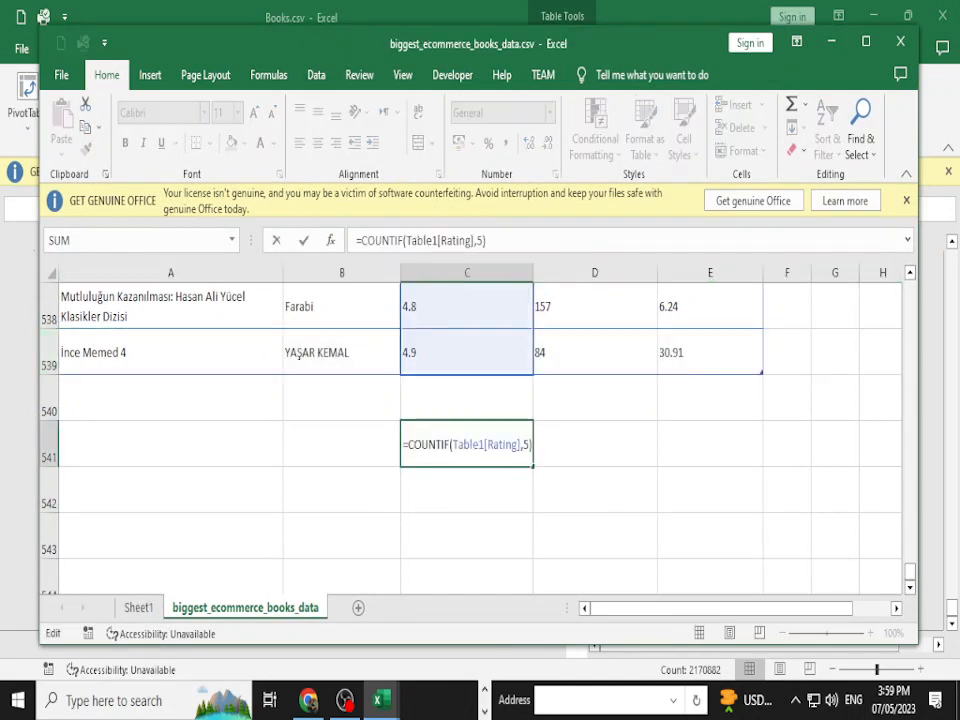
key("Left")
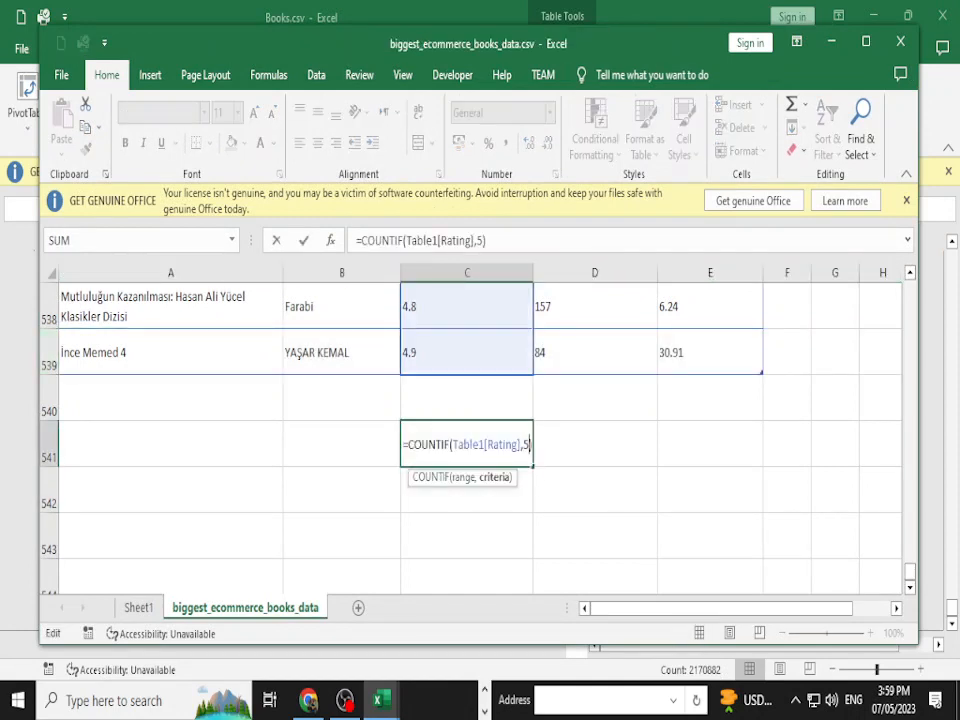
key("BackSpace")
left_click(466, 352)
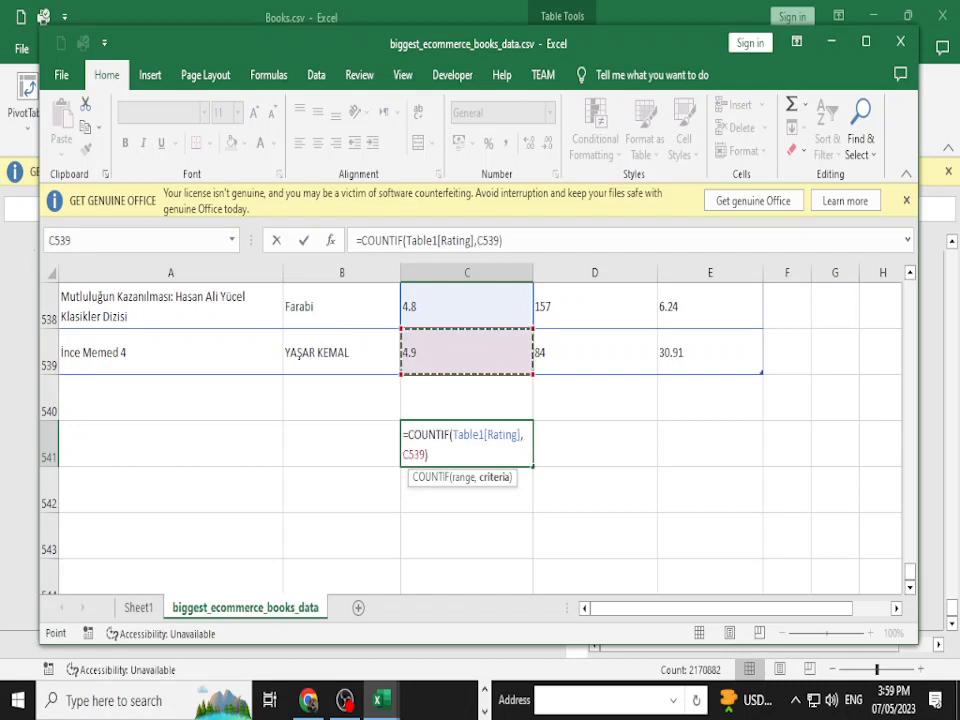
key("Return")
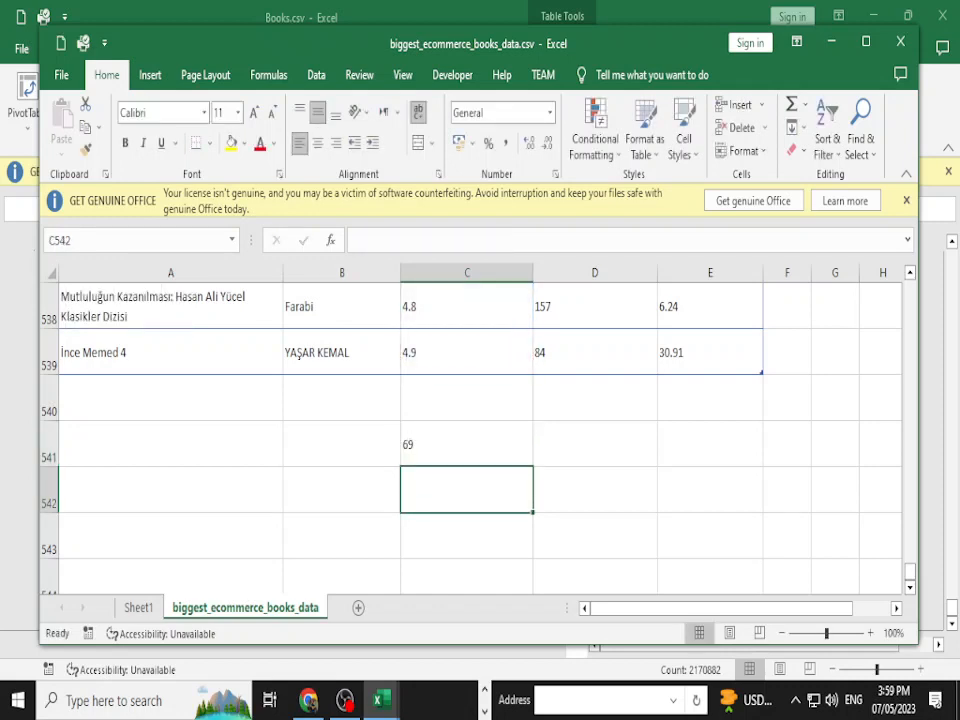
Change the criterion of the COUNTIF formula in C541 to a reference to cell C538.
key("Up")
key("F2")
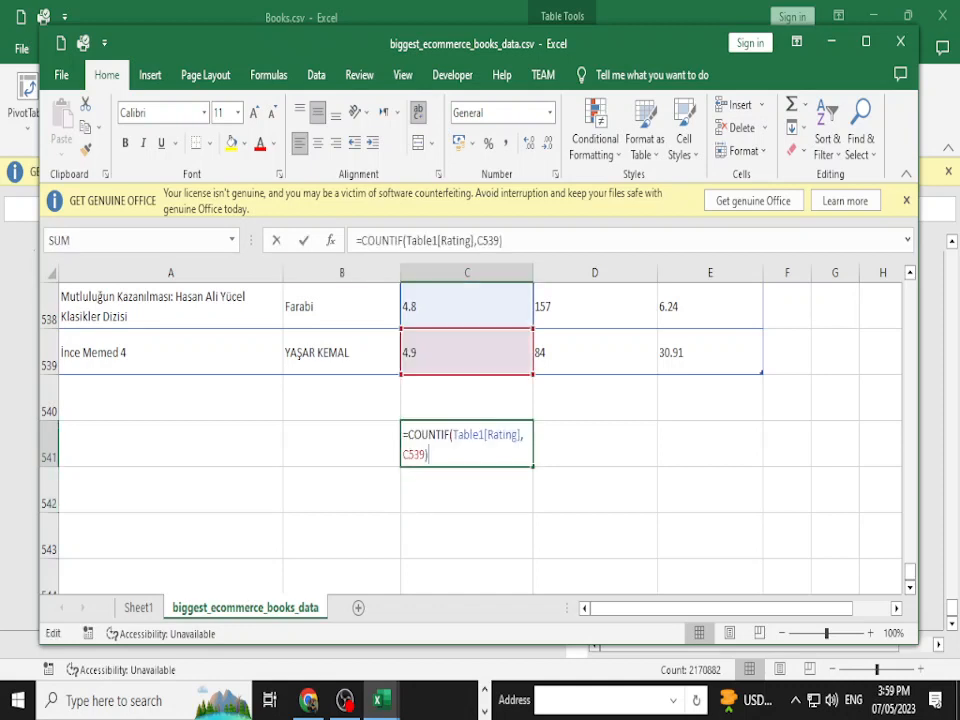
key("BackSpace")
key("BackSpace")
key("BackSpace")
key("BackSpace")
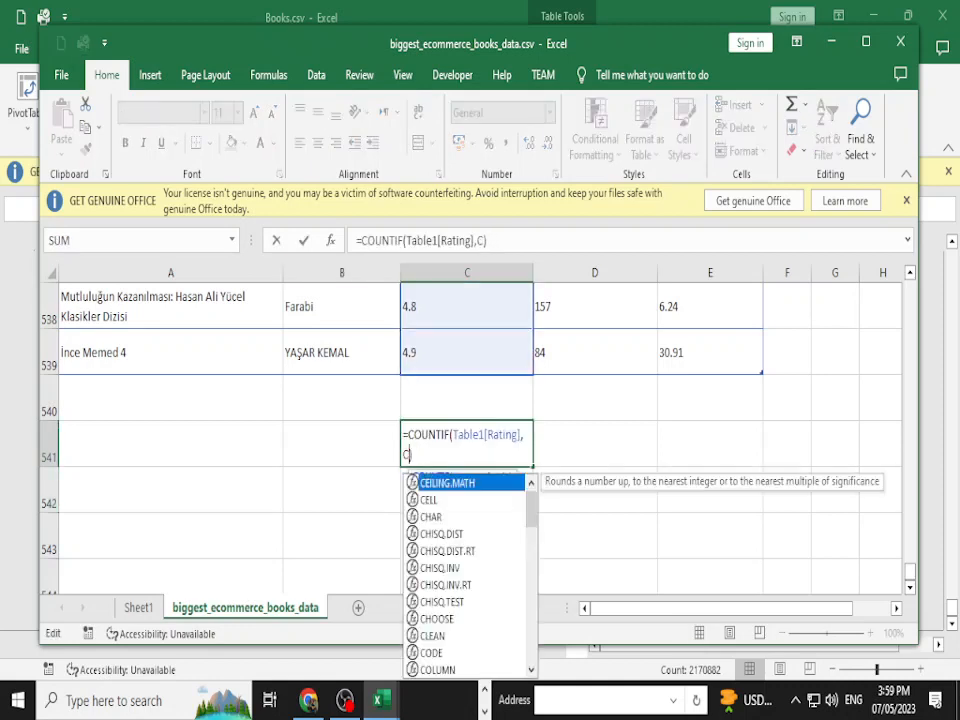
left_click(466, 306)
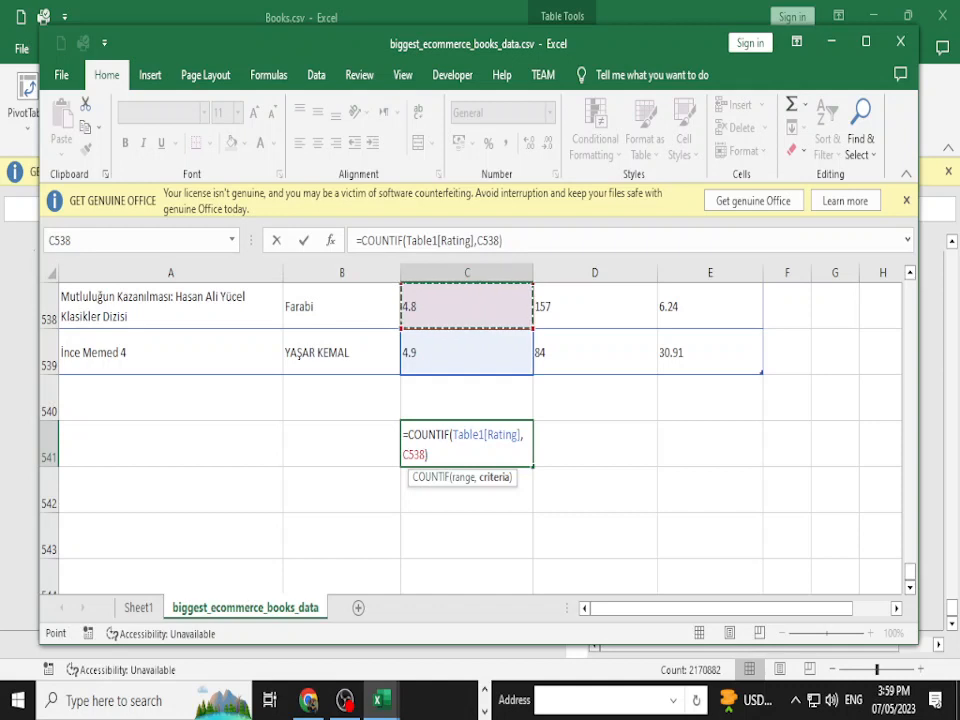
key("Return")
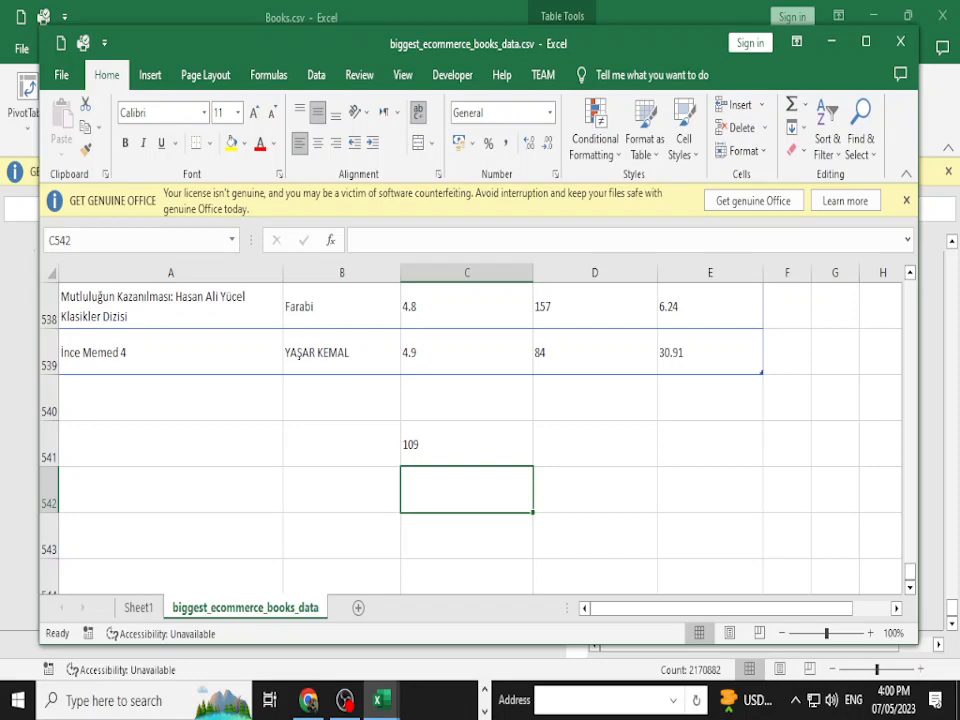
Look through the book rows above the COUNTIF result, comparing their Rating and User Rates columns.
scroll(480, 430, "up", 20)
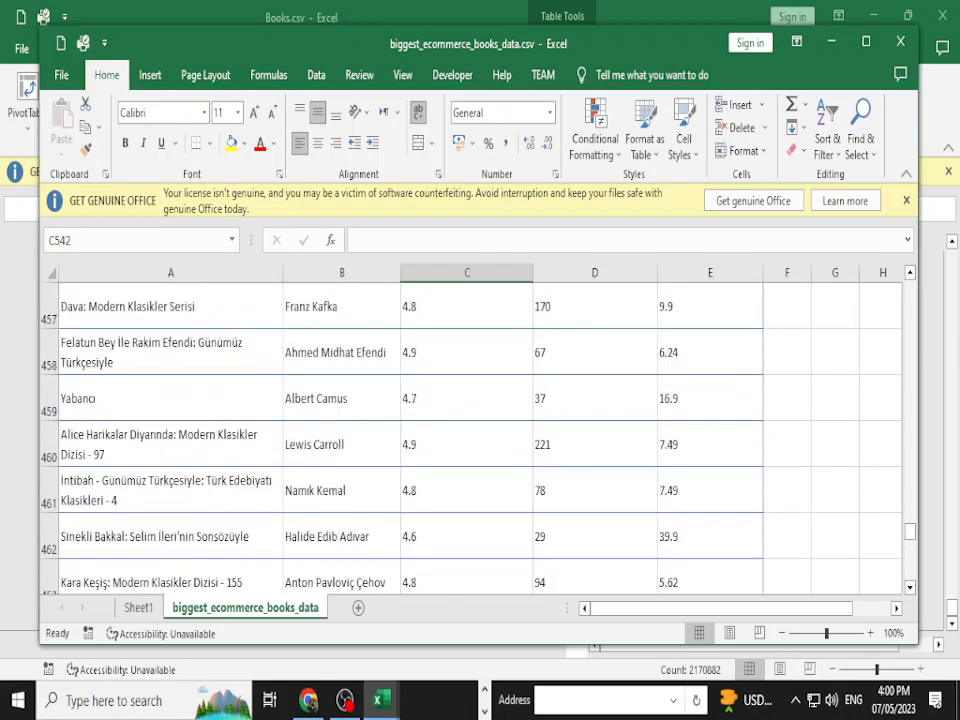
scroll(480, 430, "up", 20)
scroll(480, 430, "down", 1)
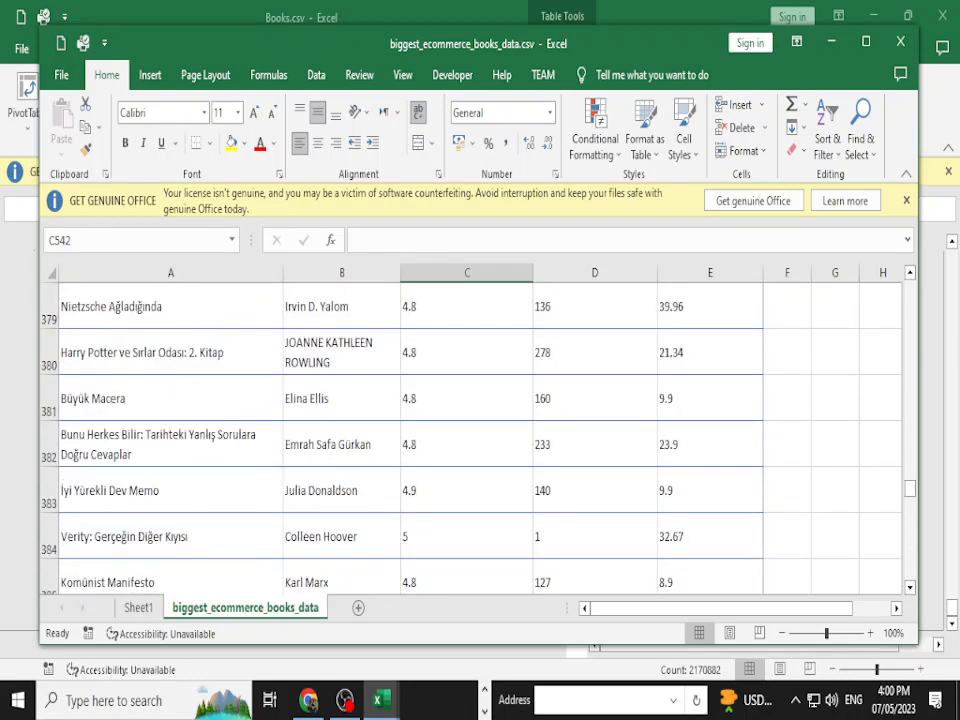
scroll(480, 430, "down", 2)
left_click(594, 352)
scroll(594, 352, "up", 12)
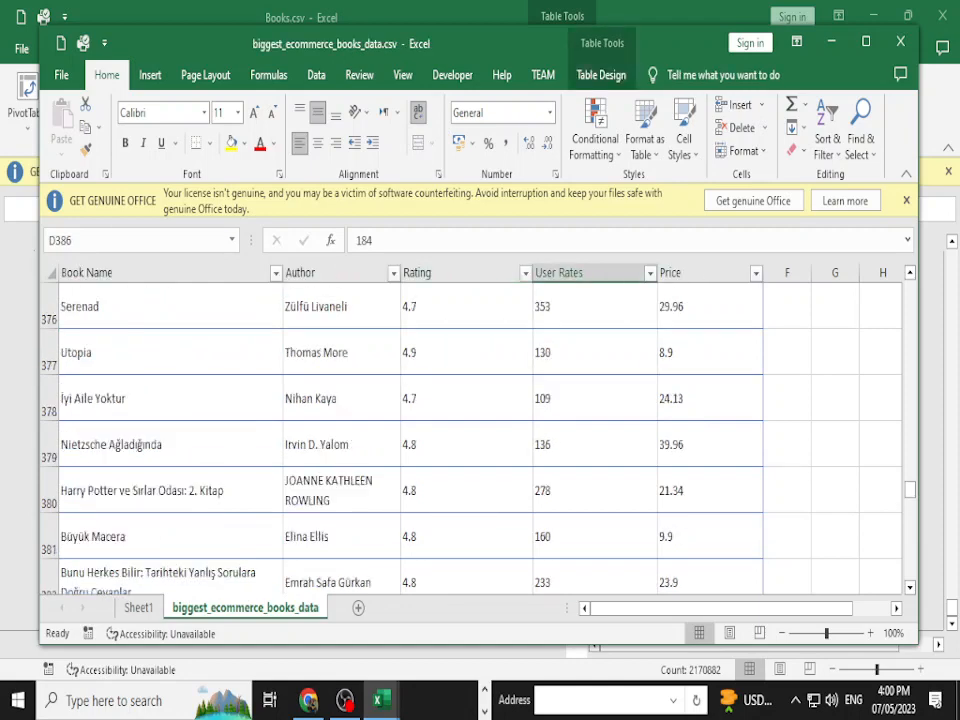
left_click_drag(909, 473, 909, 571)
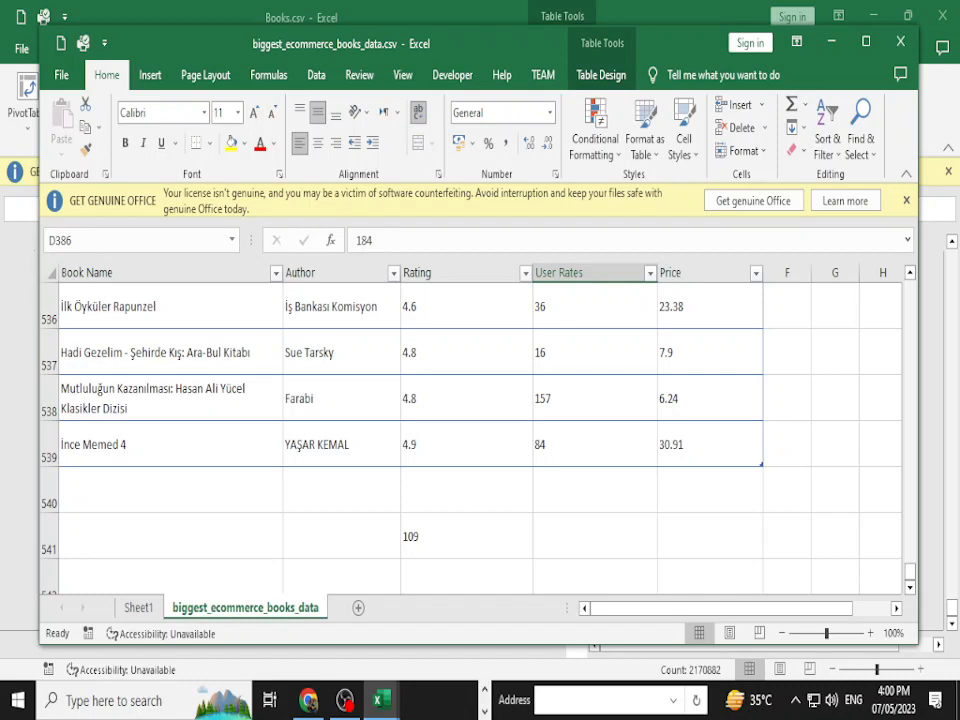
left_click(594, 490)
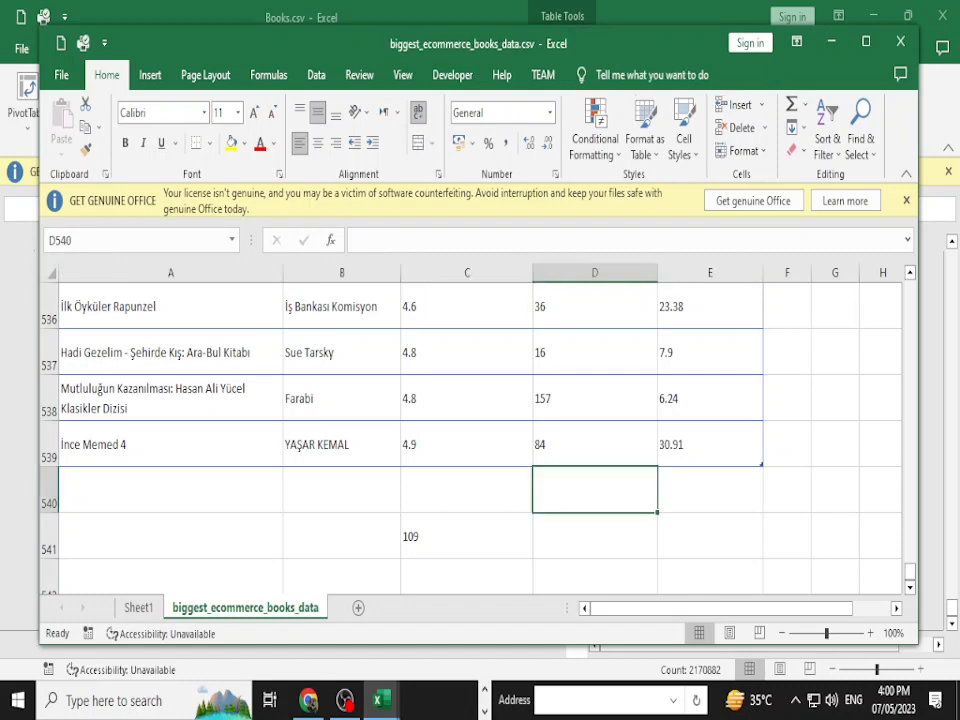
scroll(594, 440, "up", 18)
scroll(470, 430, "up", 7)
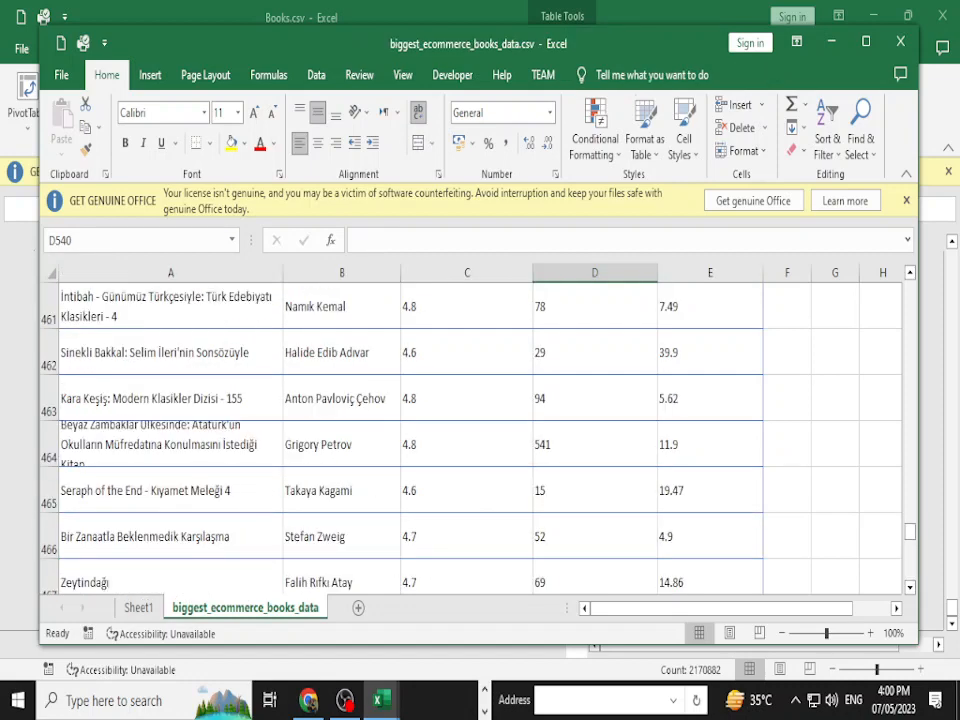
Switch to Chrome and look over the Trending Datasets on the Kaggle datasets page.
key("alt+Tab")
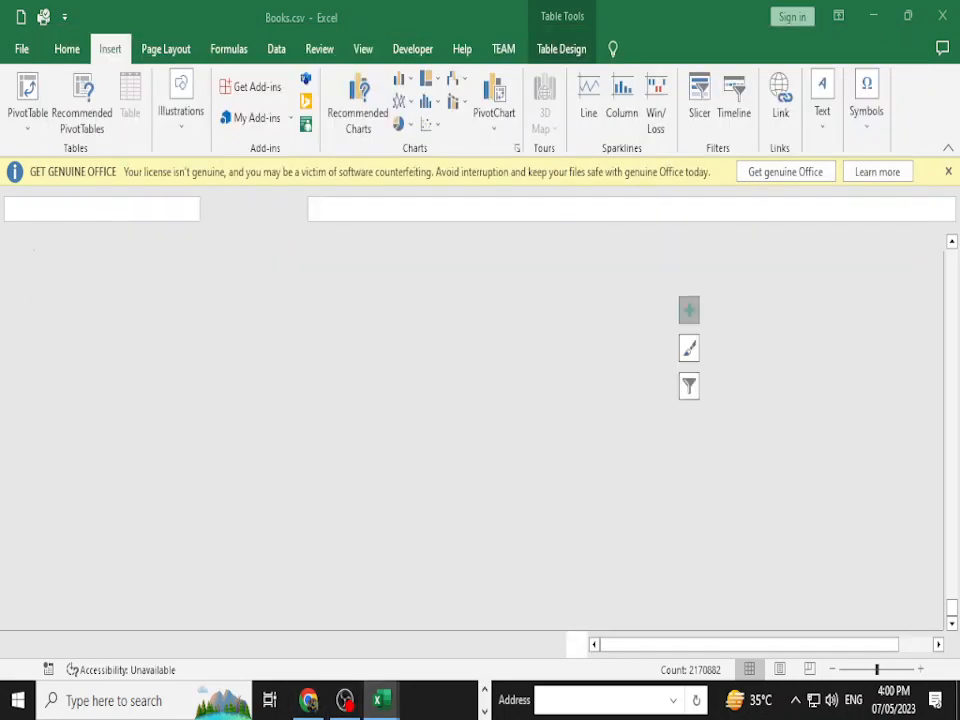
key("alt+Tab")
key("alt+Tab")
key("alt+Tab")
scroll(570, 400, "up", 3)
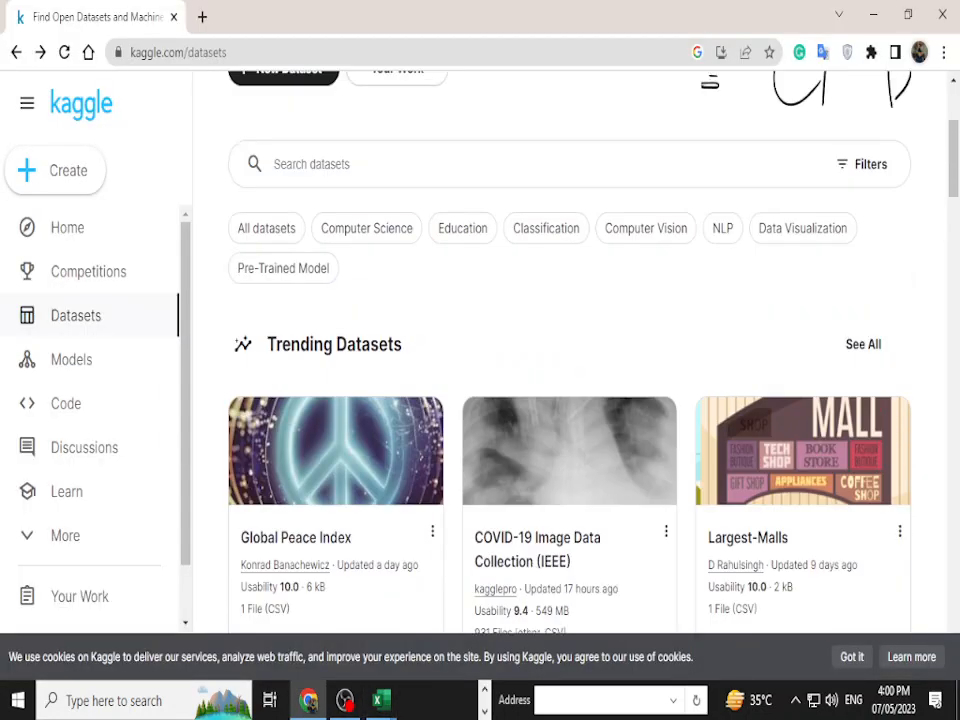
scroll(570, 400, "up", 3)
scroll(570, 400, "down", 8)
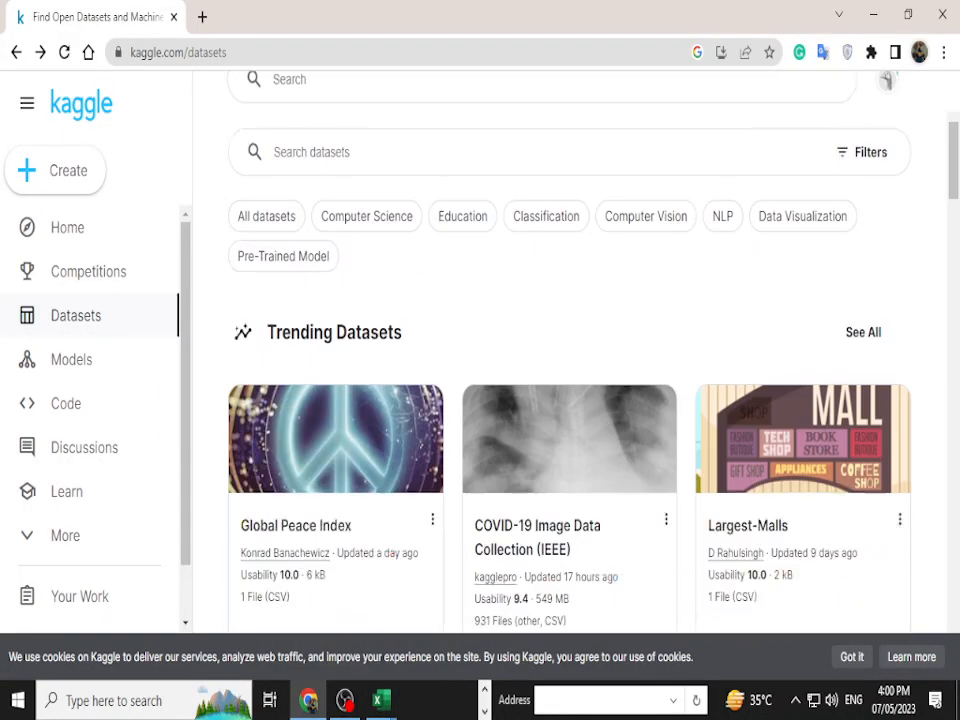
scroll(570, 400, "up", 5)
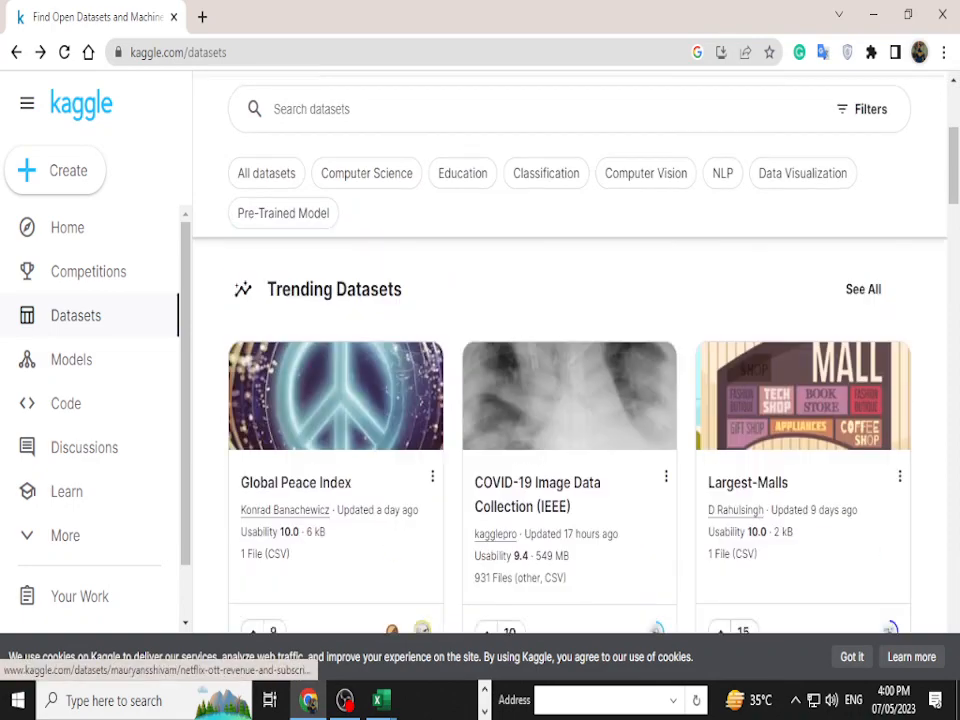
Open the Largest-Malls dataset from the Trending Datasets.
scroll(570, 400, "down", 5)
scroll(570, 400, "up", 1)
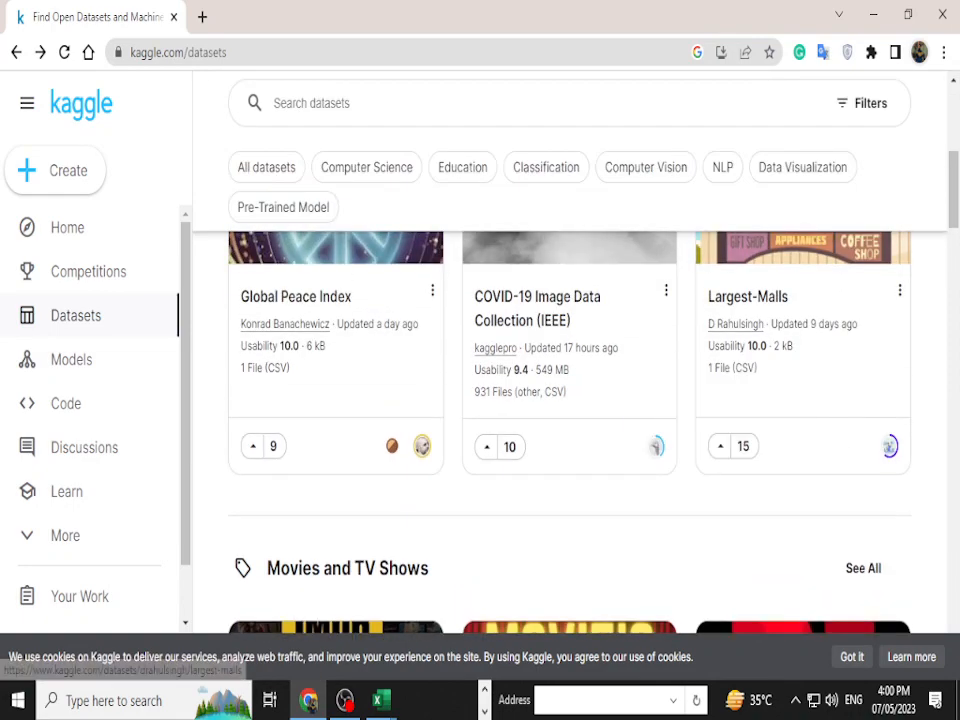
left_click(748, 297)
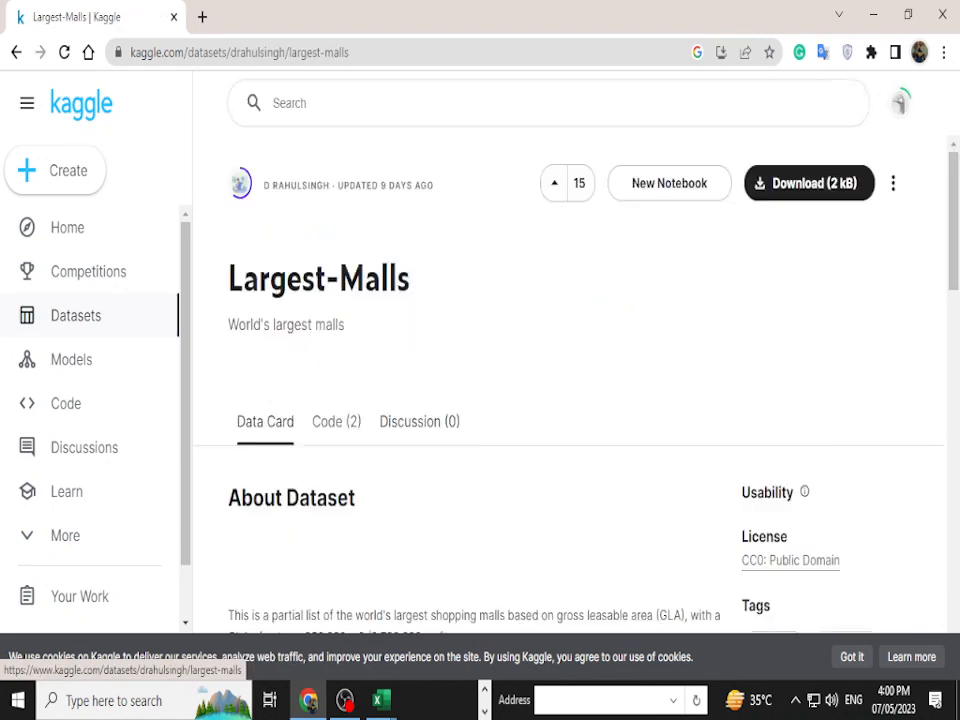
Look through the Largest-Malls data card, including the dataset description and the Largest-Malls.csv preview.
scroll(570, 400, "down", 5)
scroll(570, 400, "down", 6)
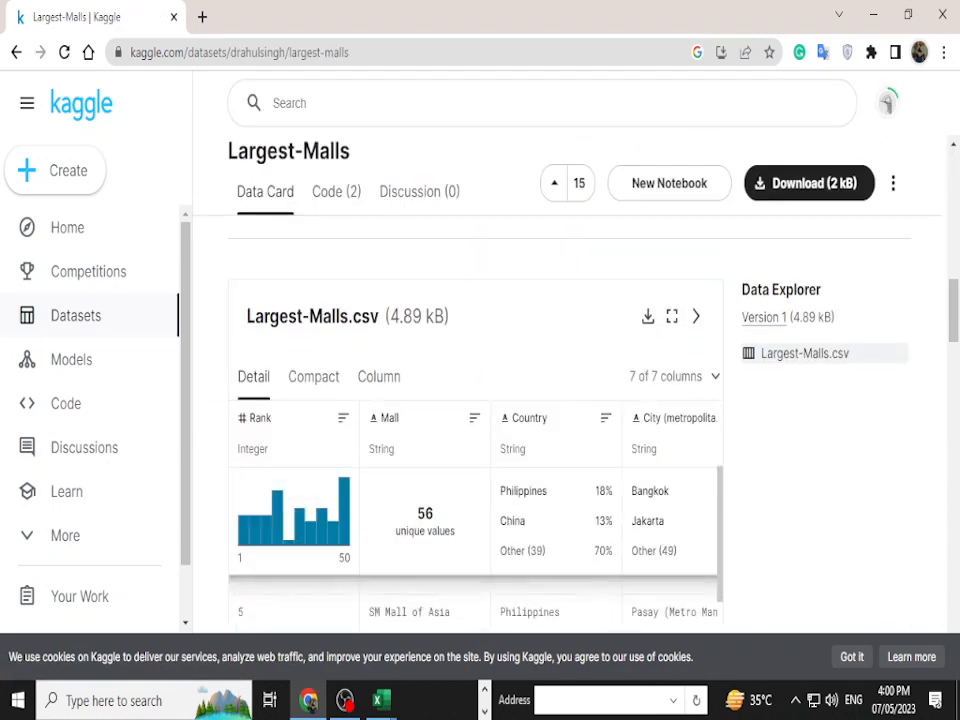
scroll(570, 400, "down", 2)
scroll(475, 450, "down", 12)
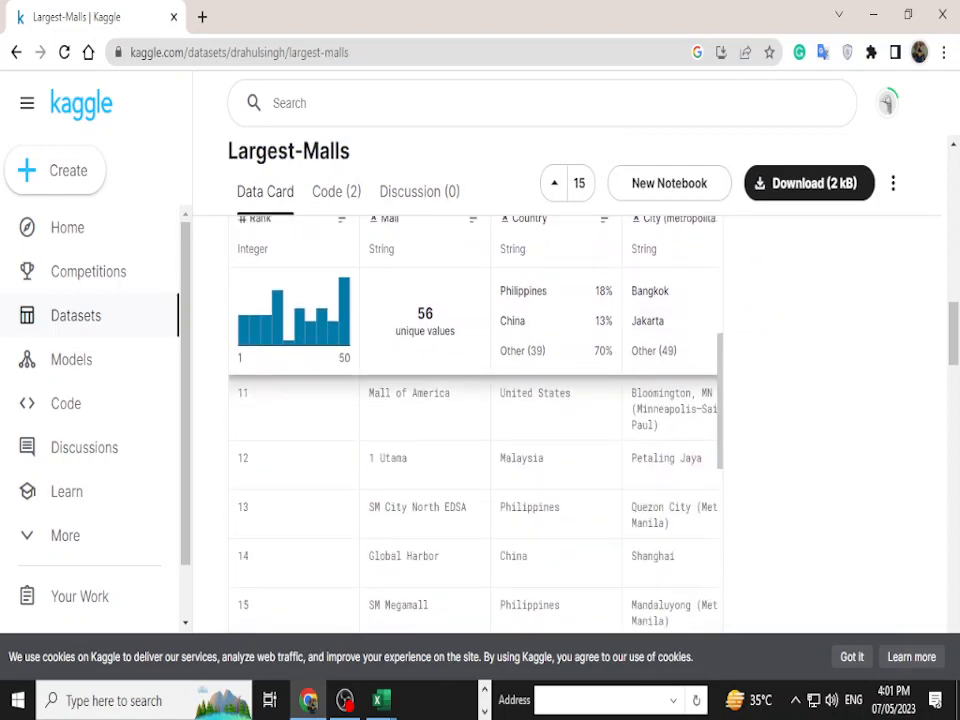
scroll(285, 528, "up", 3)
scroll(285, 528, "down", 4)
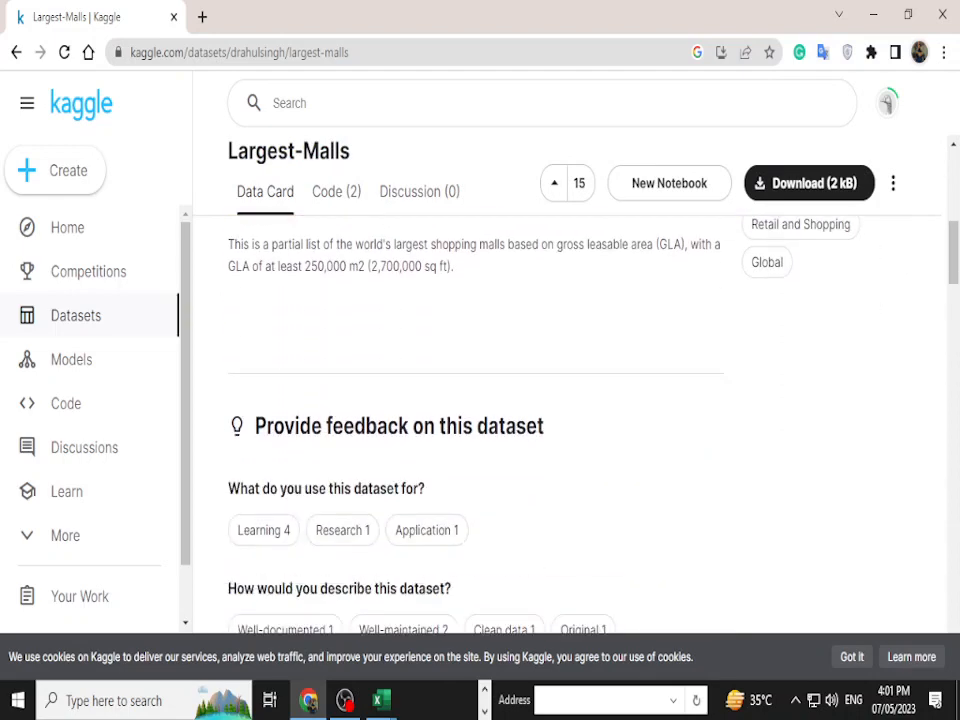
scroll(285, 528, "up", 1)
scroll(285, 528, "up", 8)
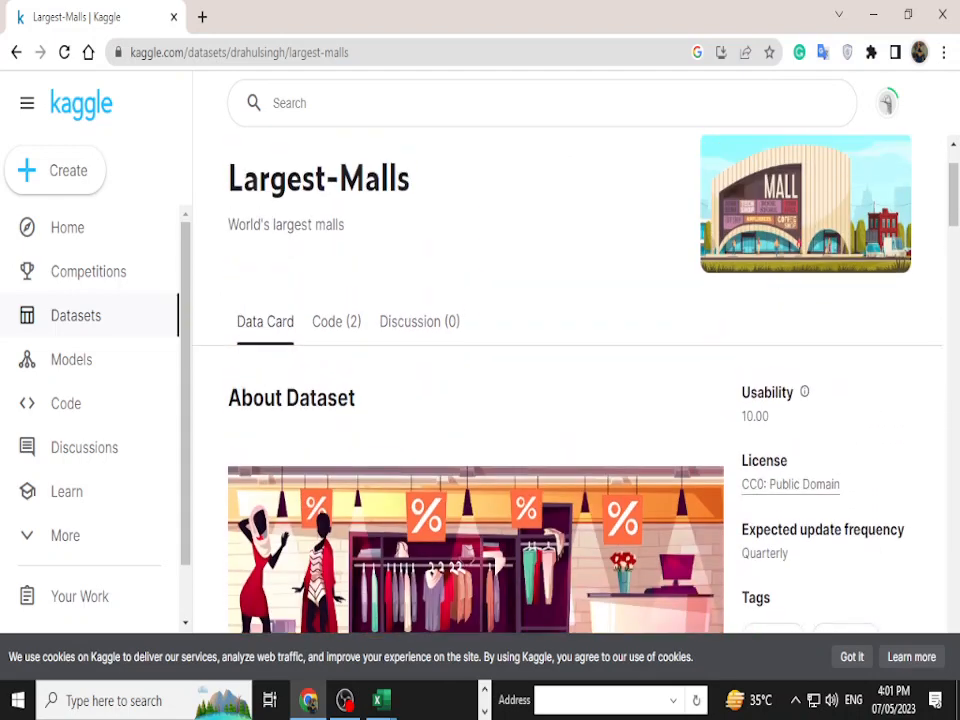
Check the Code section of the Largest-Malls dataset and return to the Kaggle Datasets page.
left_click(336, 421)
left_click(265, 421)
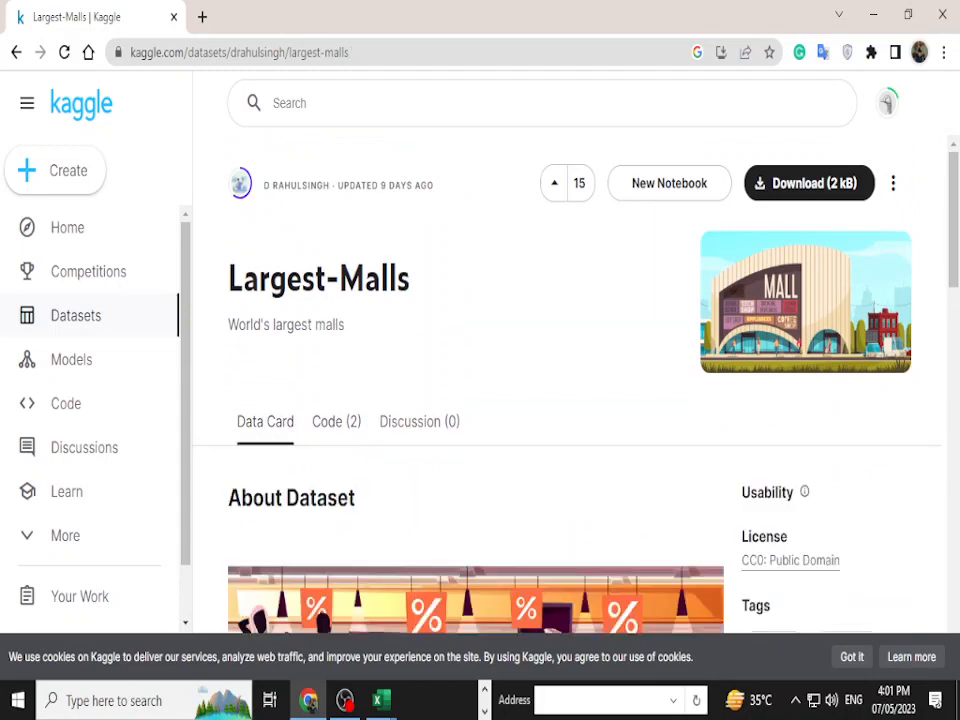
left_click(75, 315)
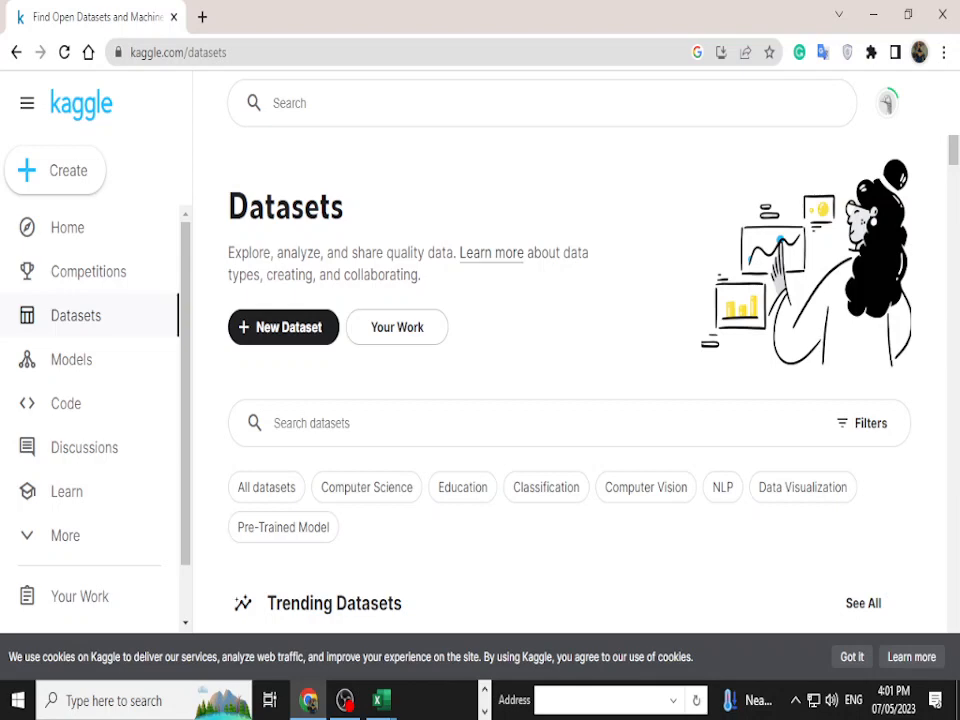
Switch to File Explorer at New folder (2), view the extraction options for Books.csv.zip, and dismiss them.
key("alt+Tab")
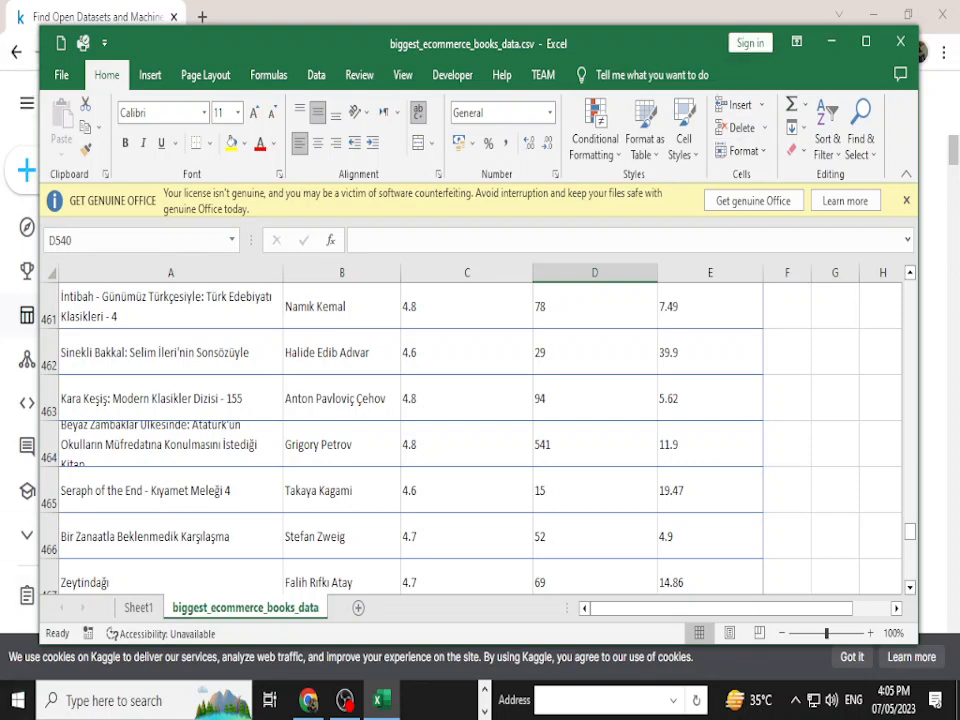
key("alt+Tab")
key("alt+Tab")
key("Tab")
key("alt+Tab")
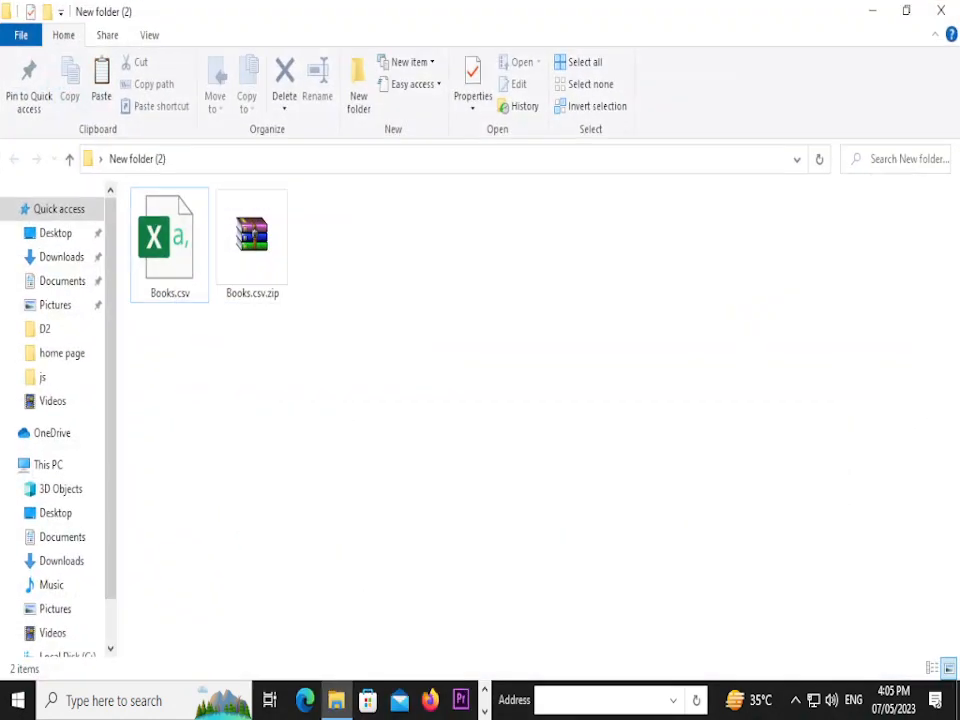
left_click(282, 220)
right_click(283, 219)
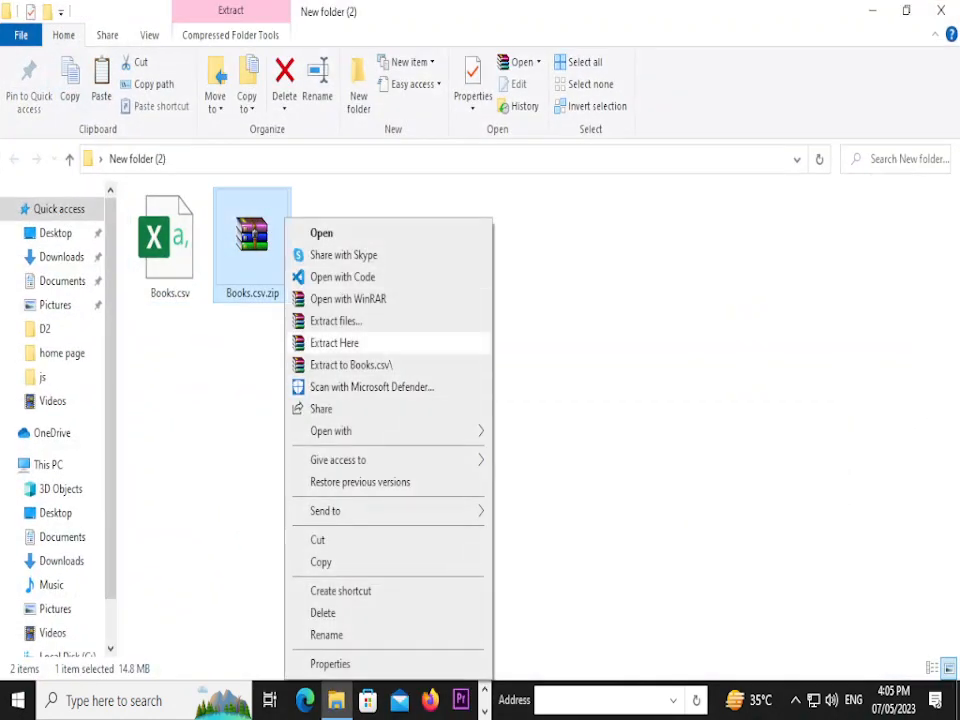
left_click(600, 343)
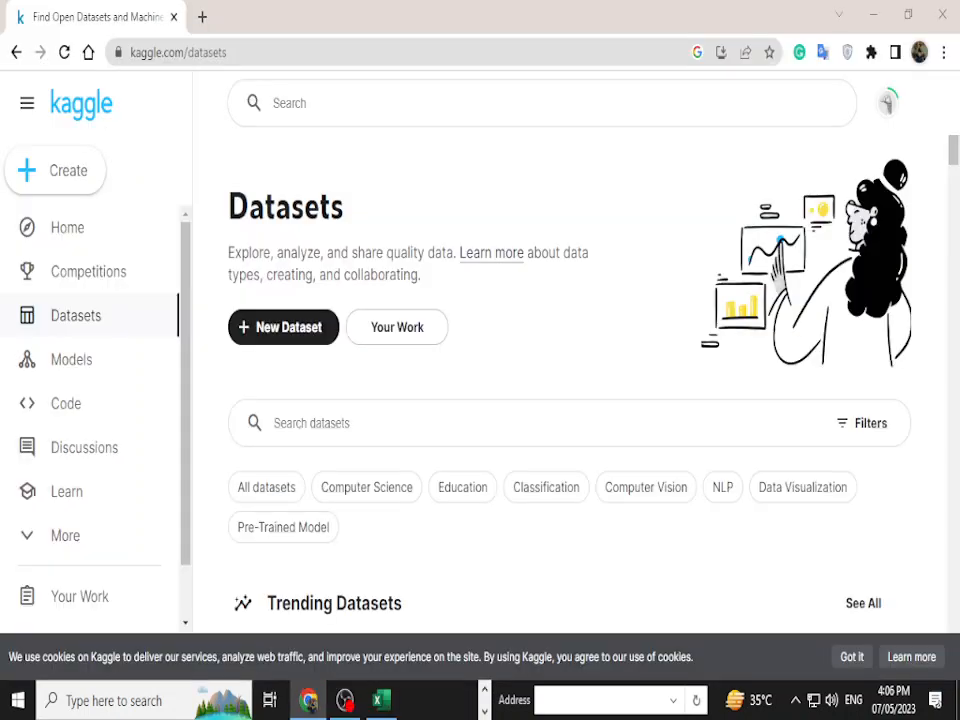
key("alt+Tab")
key("Tab")
key("alt+Tab")
key("alt+Tab")
key("alt+Tab")
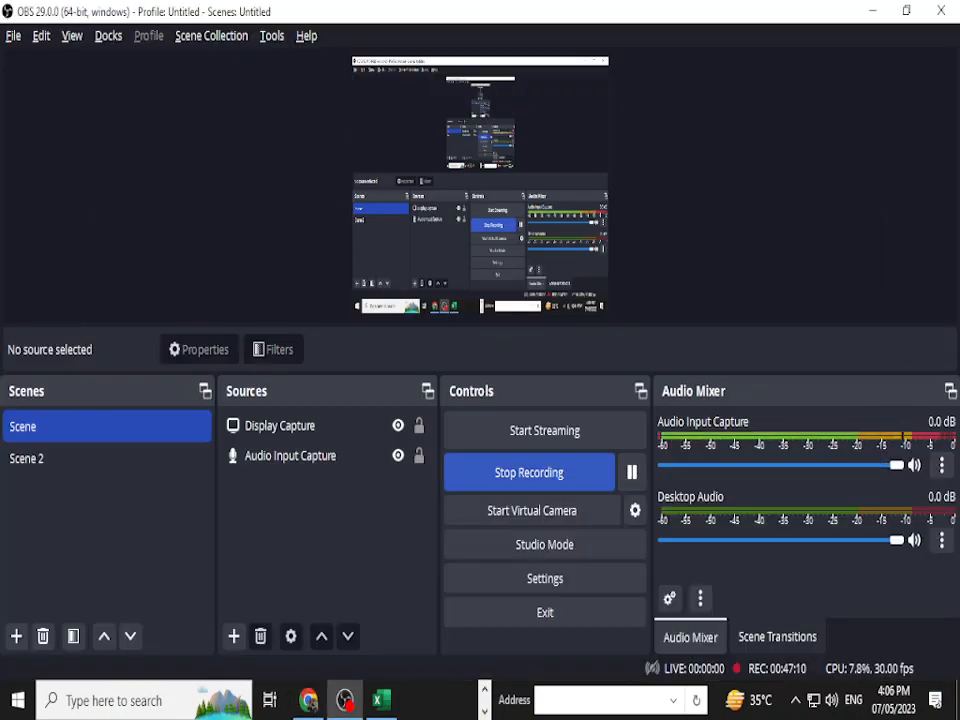